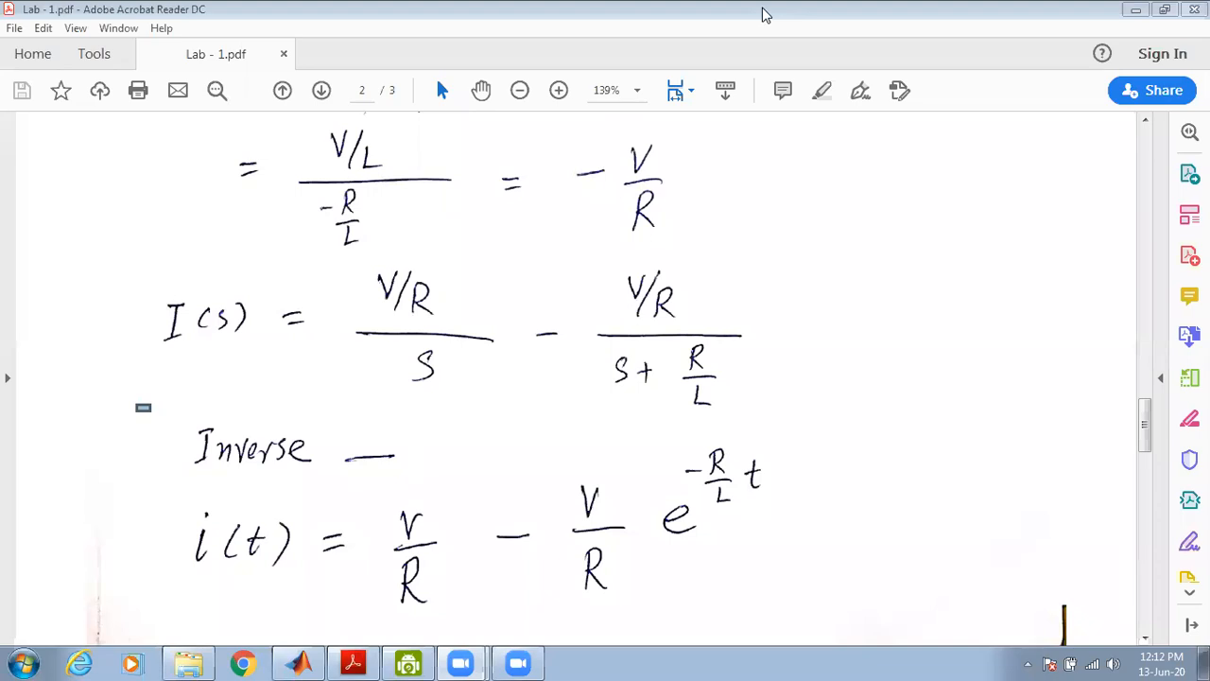
# Draw red graph axes with arrowheads labelled i(t) and t beside the I(s) equation, and mark the origin with a blue dot
pyautogui.moveTo(841, 255)
pyautogui.mouseDown()
pyautogui.moveTo(843, 446)
pyautogui.moveTo(1063, 417)
pyautogui.mouseUp()
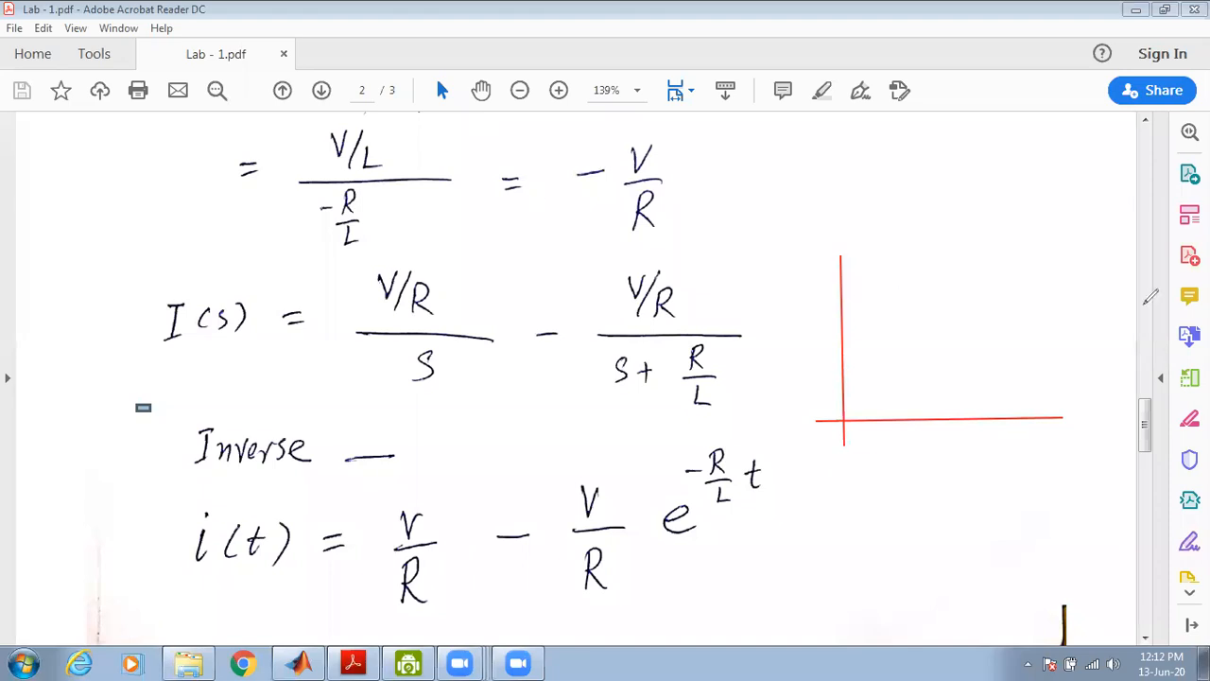
pyautogui.moveTo(1047, 412)
pyautogui.mouseDown()
pyautogui.moveTo(1062, 418)
pyautogui.moveTo(1043, 431)
pyautogui.moveTo(1099, 436)
pyautogui.moveTo(1091, 423)
pyautogui.mouseUp()
pyautogui.moveTo(831, 276)
pyautogui.mouseDown()
pyautogui.moveTo(838, 251)
pyautogui.moveTo(852, 265)
pyautogui.mouseUp()
pyautogui.moveTo(814, 199)
pyautogui.mouseDown()
pyautogui.moveTo(822, 215)
pyautogui.moveTo(851, 187)
pyautogui.moveTo(859, 202)
pyautogui.mouseUp()
pyautogui.click(808, 190)
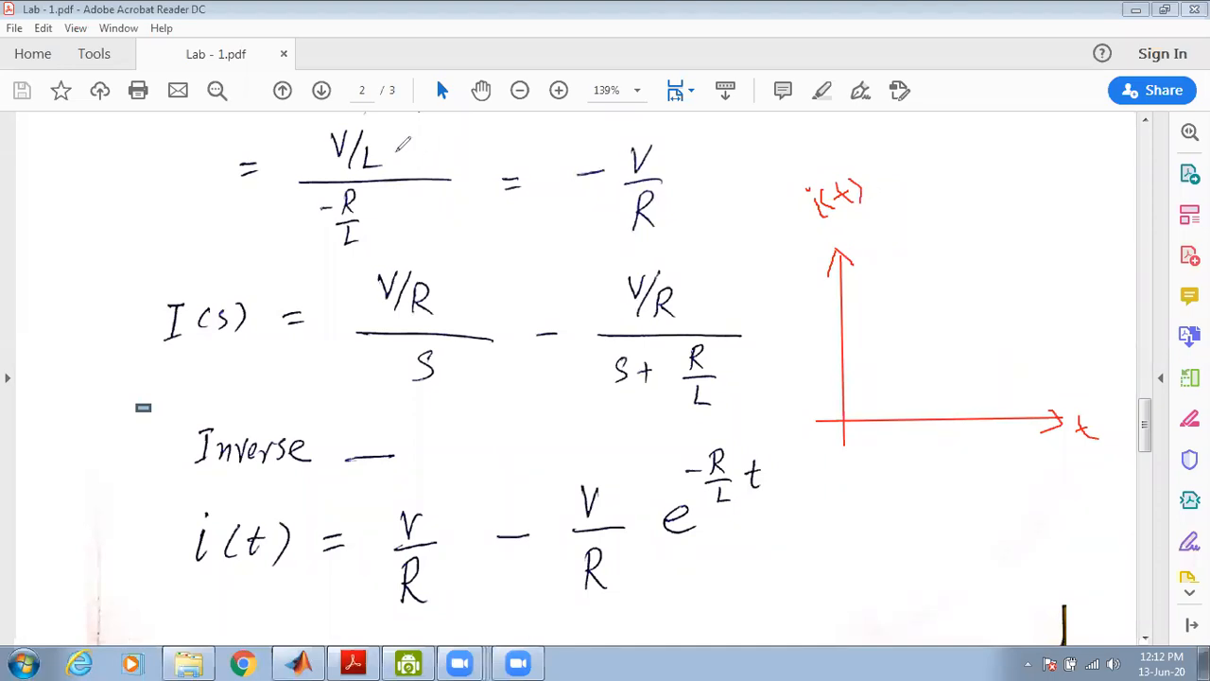
pyautogui.click(635, 115)
pyautogui.click(842, 419)
# Circle the exponential term of i(t) in blue and write t = ∞ and e^-∞ = 1/e^∞ = 1/∞ = 0 below the graph
pyautogui.moveTo(822, 486)
pyautogui.mouseDown()
pyautogui.moveTo(828, 505)
pyautogui.moveTo(875, 473)
pyautogui.moveTo(868, 480)
pyautogui.mouseUp()
pyautogui.moveTo(711, 442)
pyautogui.mouseDown()
pyautogui.moveTo(652, 477)
pyautogui.moveTo(650, 542)
pyautogui.moveTo(770, 487)
pyautogui.moveTo(726, 445)
pyautogui.mouseUp()
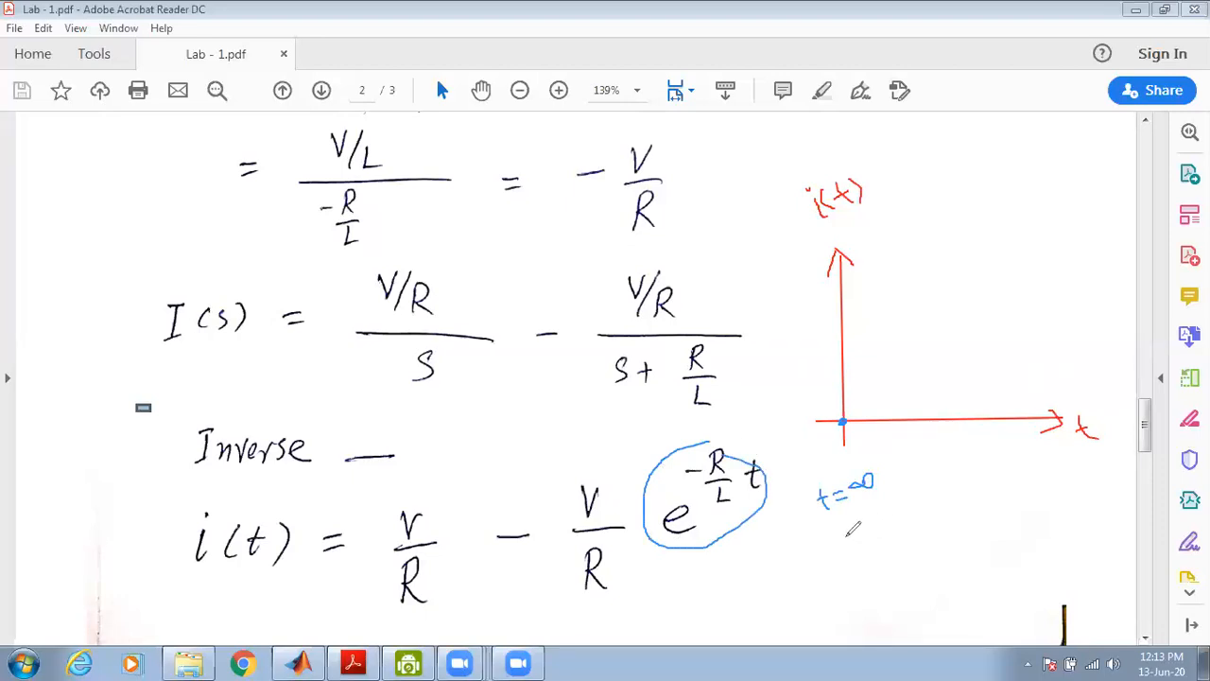
pyautogui.moveTo(824, 537)
pyautogui.mouseDown()
pyautogui.moveTo(836, 545)
pyautogui.moveTo(868, 516)
pyautogui.moveTo(895, 535)
pyautogui.moveTo(954, 536)
pyautogui.mouseUp()
pyautogui.moveTo(937, 552)
pyautogui.mouseDown()
pyautogui.moveTo(924, 565)
pyautogui.moveTo(940, 559)
pyautogui.moveTo(937, 572)
pyautogui.moveTo(959, 551)
pyautogui.moveTo(948, 558)
pyautogui.mouseUp()
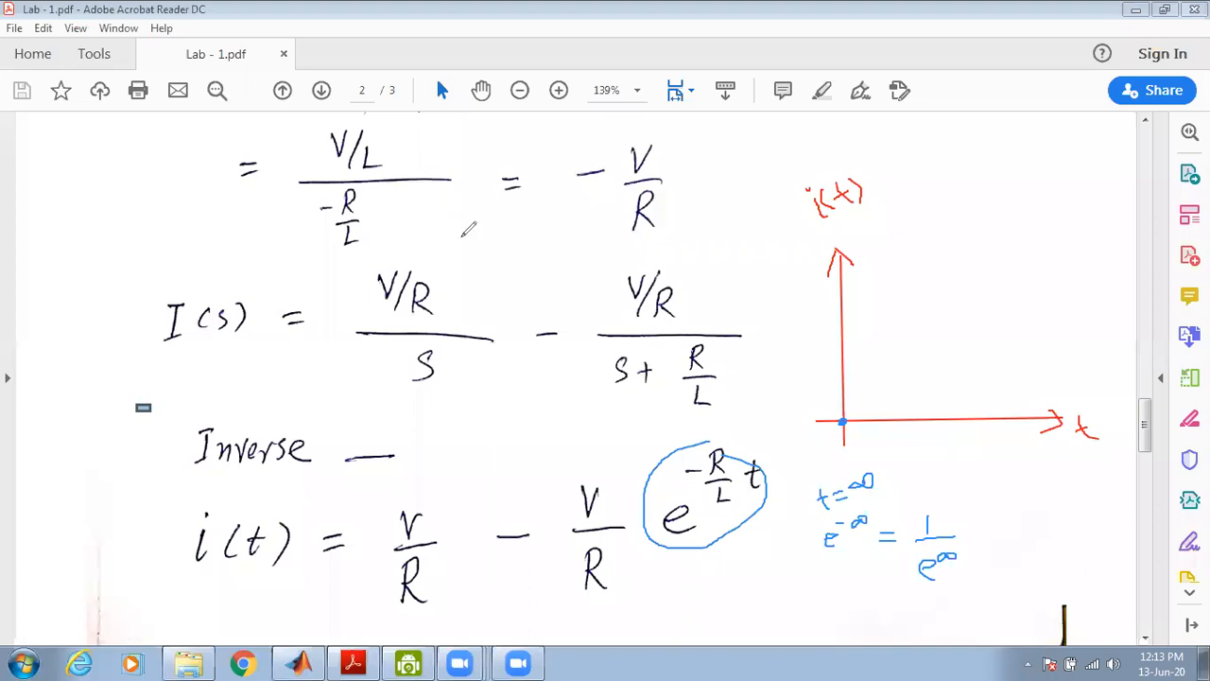
pyautogui.moveTo(977, 526); pyautogui.dragTo(990, 535)
pyautogui.moveTo(1032, 501)
pyautogui.mouseDown()
pyautogui.moveTo(1044, 537)
pyautogui.moveTo(1029, 557)
pyautogui.moveTo(1043, 552)
pyautogui.mouseUp()
pyautogui.moveTo(1057, 528)
pyautogui.mouseDown()
pyautogui.moveTo(1095, 533)
pyautogui.moveTo(1082, 520)
pyautogui.mouseUp()
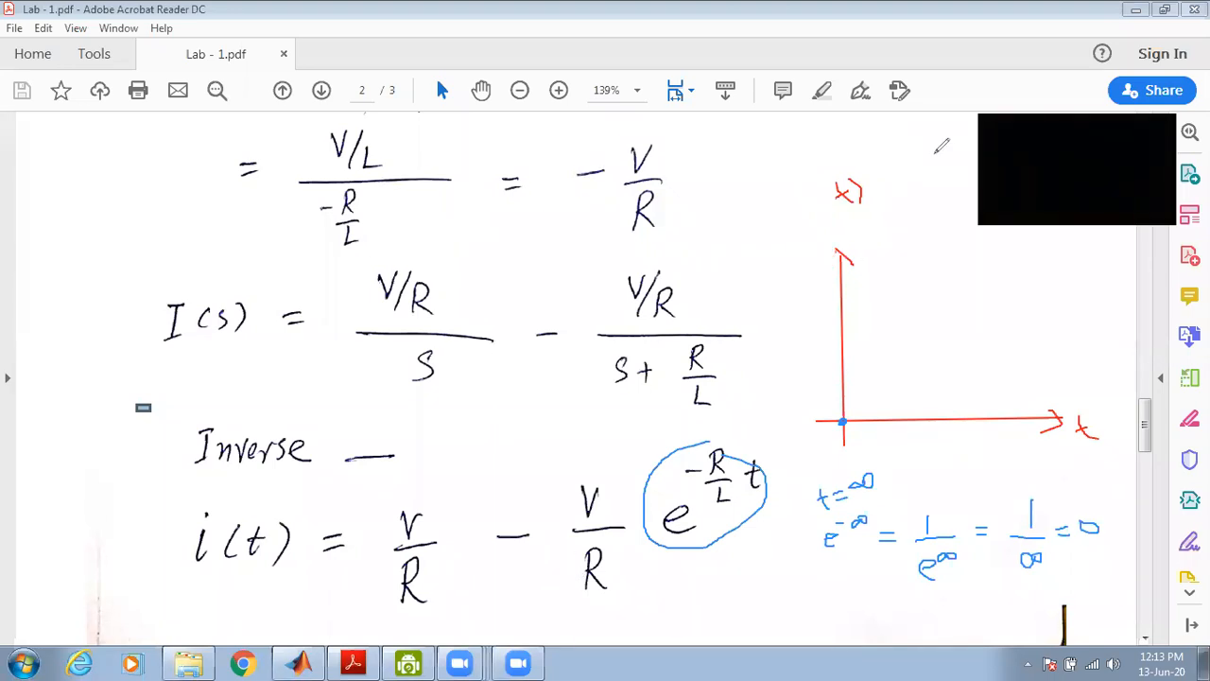
# Strike out the second term of i(t) in brown with an arrow to 0, and write i(∞) = V/R below
pyautogui.moveTo(543, 601)
pyautogui.mouseDown()
pyautogui.moveTo(729, 433)
pyautogui.moveTo(734, 449)
pyautogui.moveTo(737, 433)
pyautogui.mouseUp()
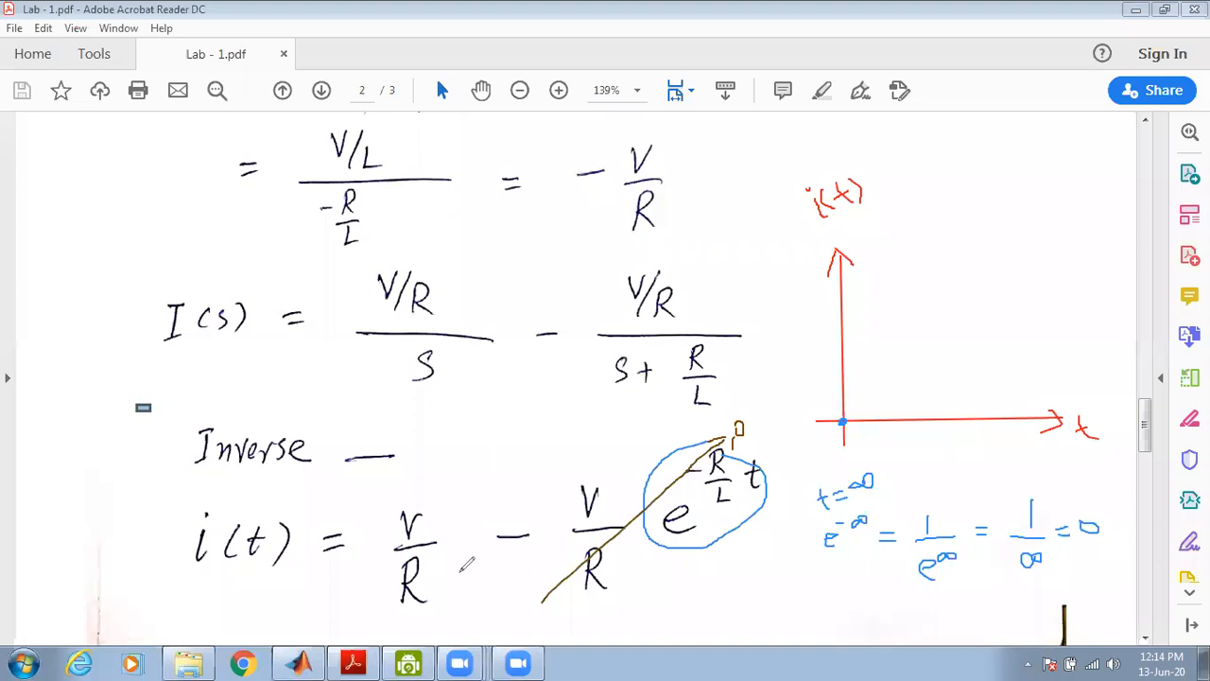
pyautogui.click(765, 583)
pyautogui.moveTo(782, 585)
pyautogui.mouseDown()
pyautogui.moveTo(804, 579)
pyautogui.moveTo(795, 586)
pyautogui.moveTo(813, 597)
pyautogui.moveTo(851, 573)
pyautogui.mouseUp()
pyautogui.moveTo(832, 589)
pyautogui.mouseDown()
pyautogui.moveTo(875, 567)
pyautogui.moveTo(888, 598)
pyautogui.moveTo(876, 624)
pyautogui.moveTo(894, 625)
pyautogui.mouseUp()
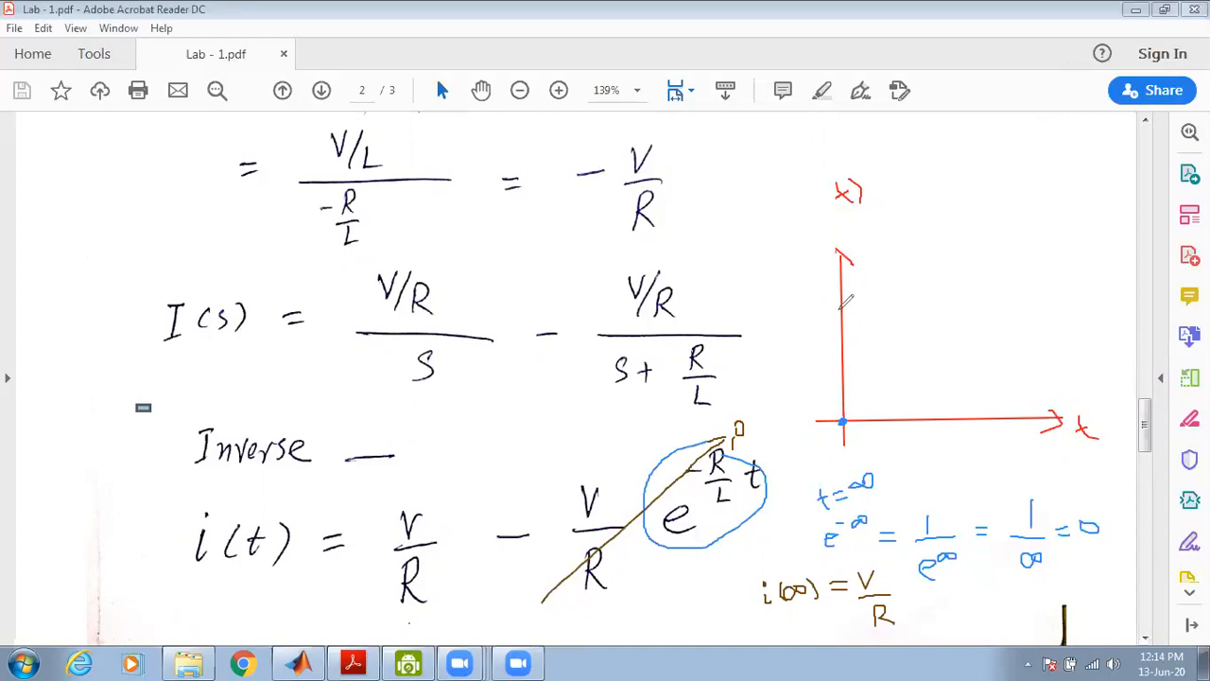
# Mark V/R on the vertical axis and draw a blue curve rising from the origin and levelling off at V/R, erasing the first attempt
pyautogui.moveTo(839, 309)
pyautogui.mouseDown()
pyautogui.moveTo(814, 306)
pyautogui.moveTo(820, 295)
pyautogui.moveTo(820, 337)
pyautogui.mouseUp()
pyautogui.moveTo(1008, 304); pyautogui.dragTo(1048, 301)
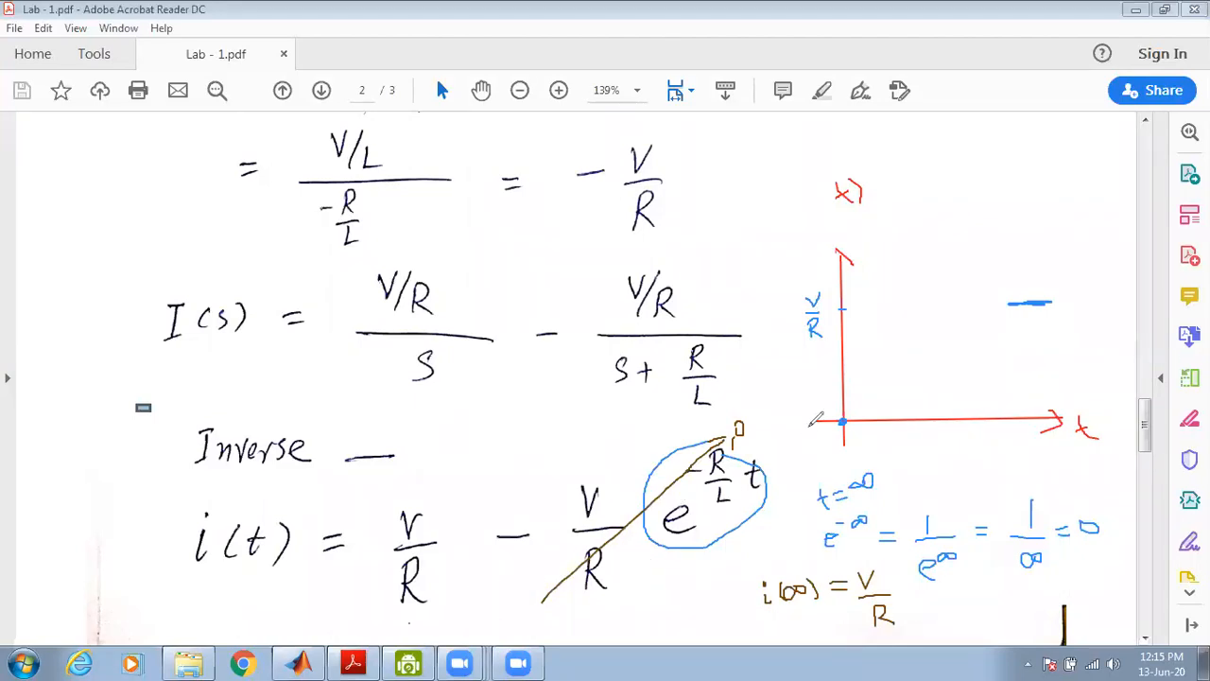
pyautogui.moveTo(845, 418)
pyautogui.mouseDown()
pyautogui.moveTo(893, 331)
pyautogui.moveTo(953, 302)
pyautogui.moveTo(1080, 300)
pyautogui.mouseUp()
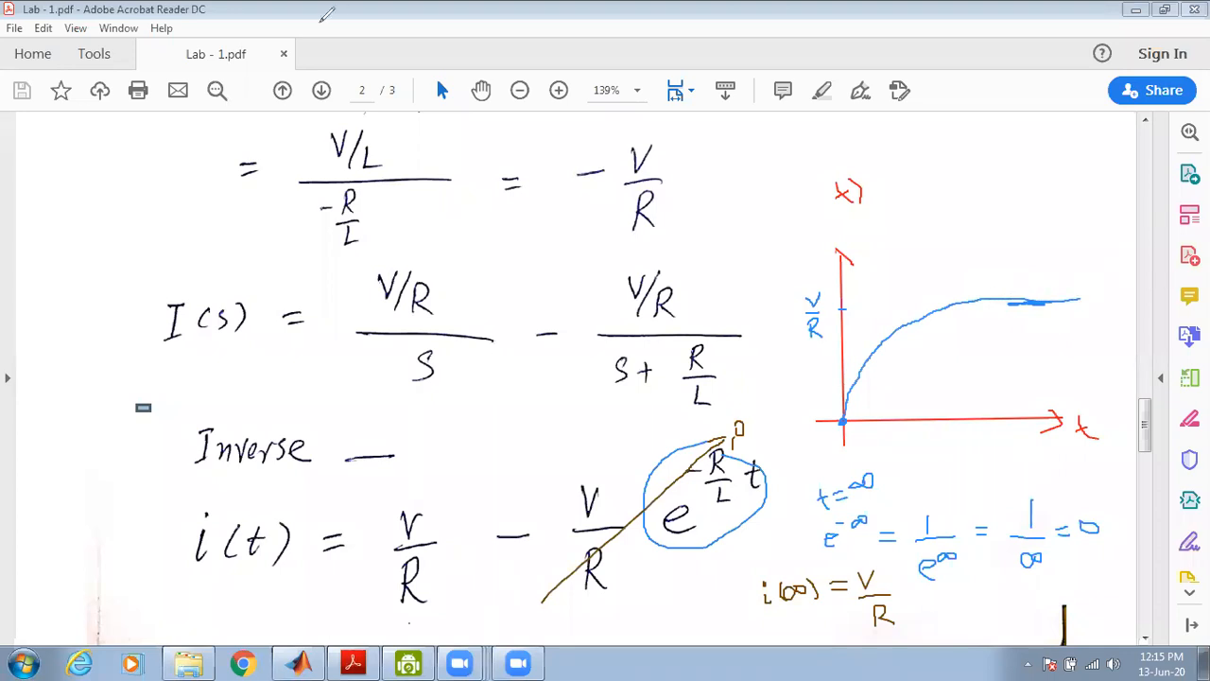
pyautogui.click(1020, 300)
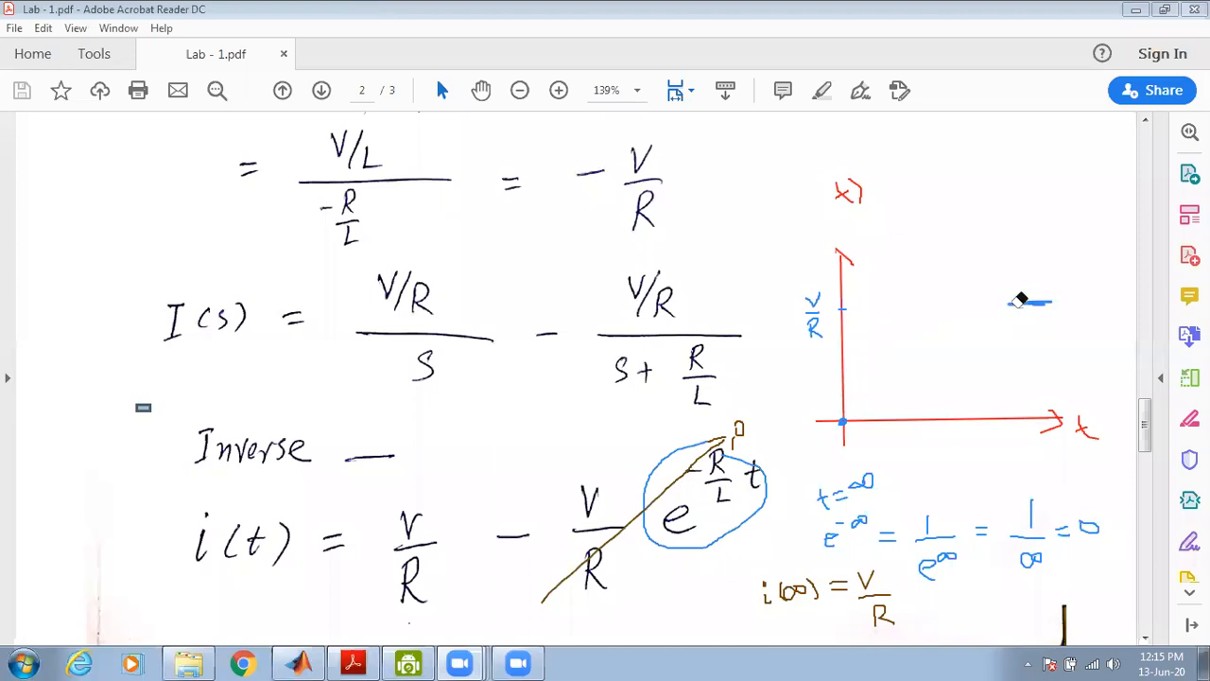
pyautogui.click(1020, 300)
pyautogui.moveTo(848, 408)
pyautogui.mouseDown()
pyautogui.moveTo(888, 338)
pyautogui.moveTo(931, 313)
pyautogui.moveTo(1068, 306)
pyautogui.mouseUp()
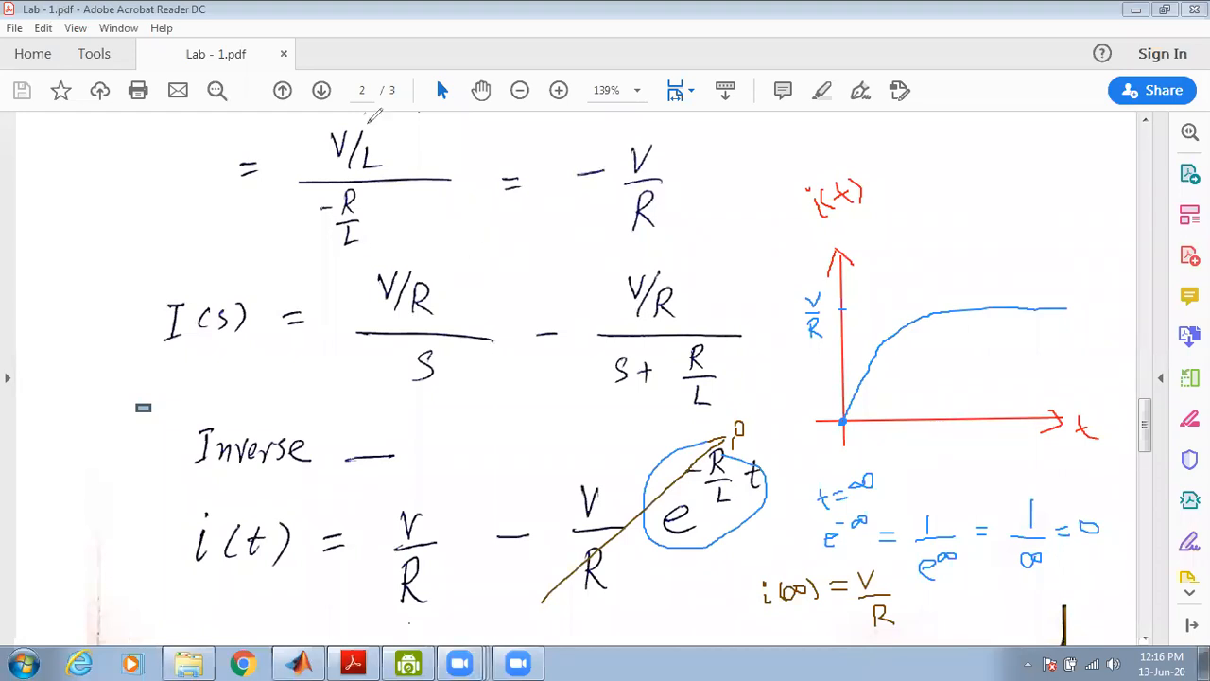
# Clear the annotations and, in the v_L derivation on page 3, circle the bracketed expression with an arrow to the i in di/dt
pyautogui.click(1144, 639)
pyautogui.click(1145, 639)
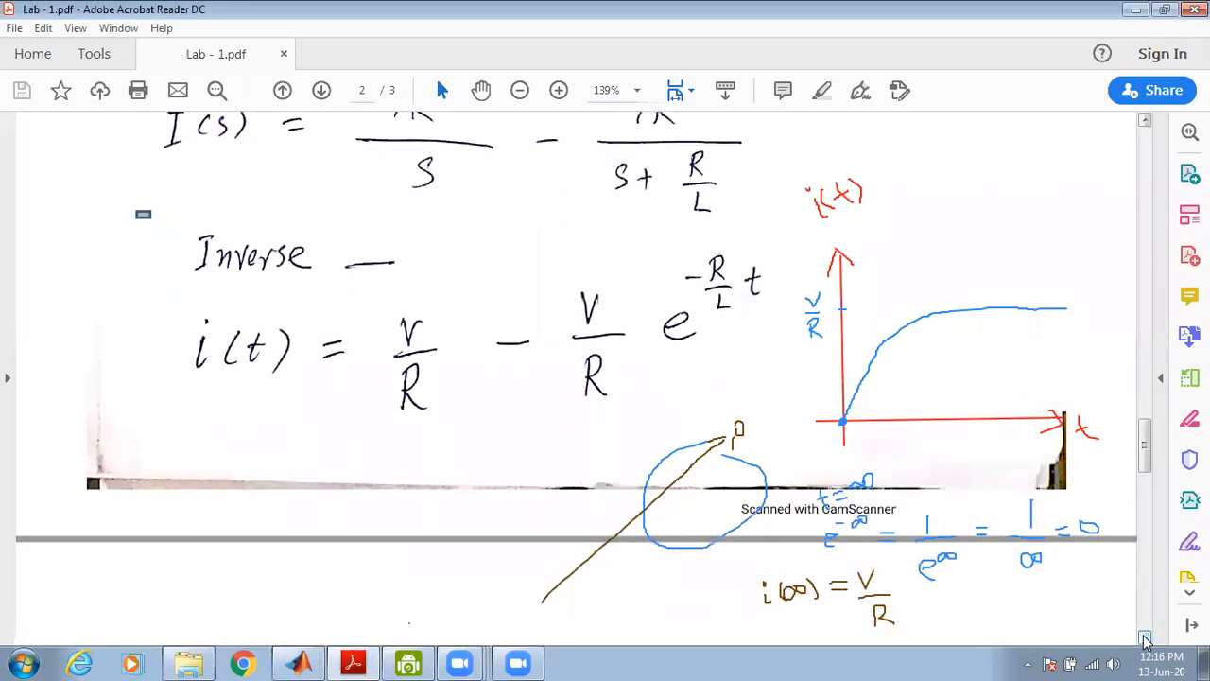
pyautogui.click(1145, 639)
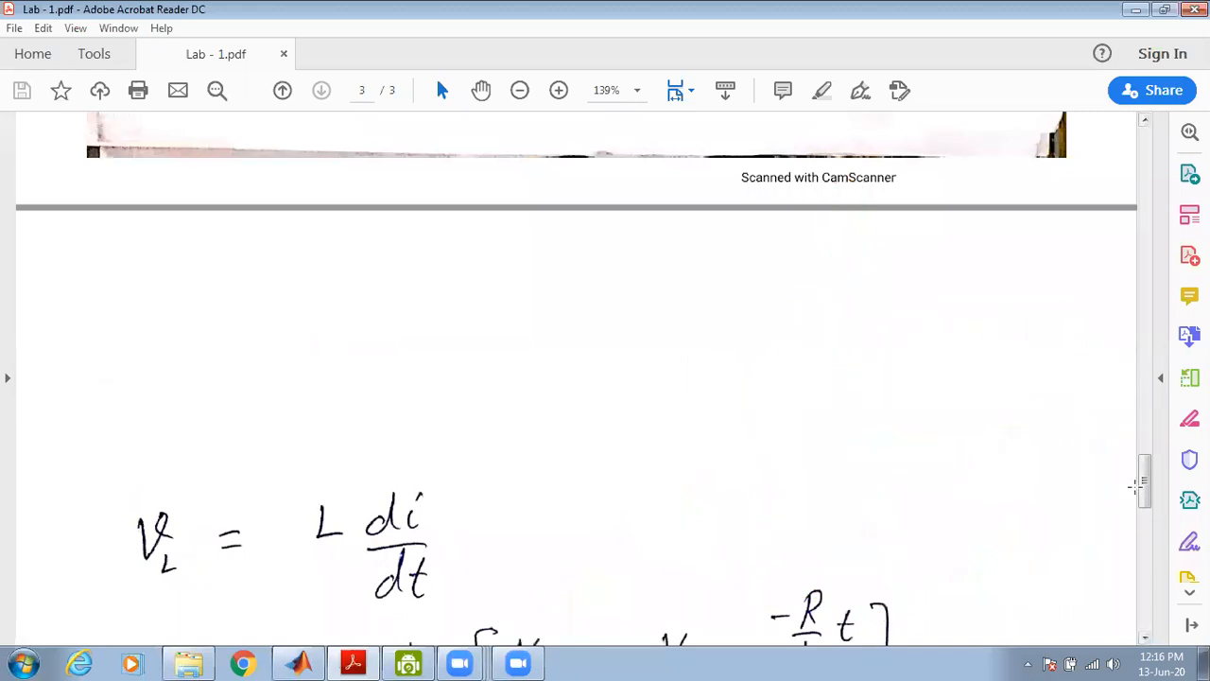
pyautogui.moveTo(1143, 489); pyautogui.dragTo(1142, 486)
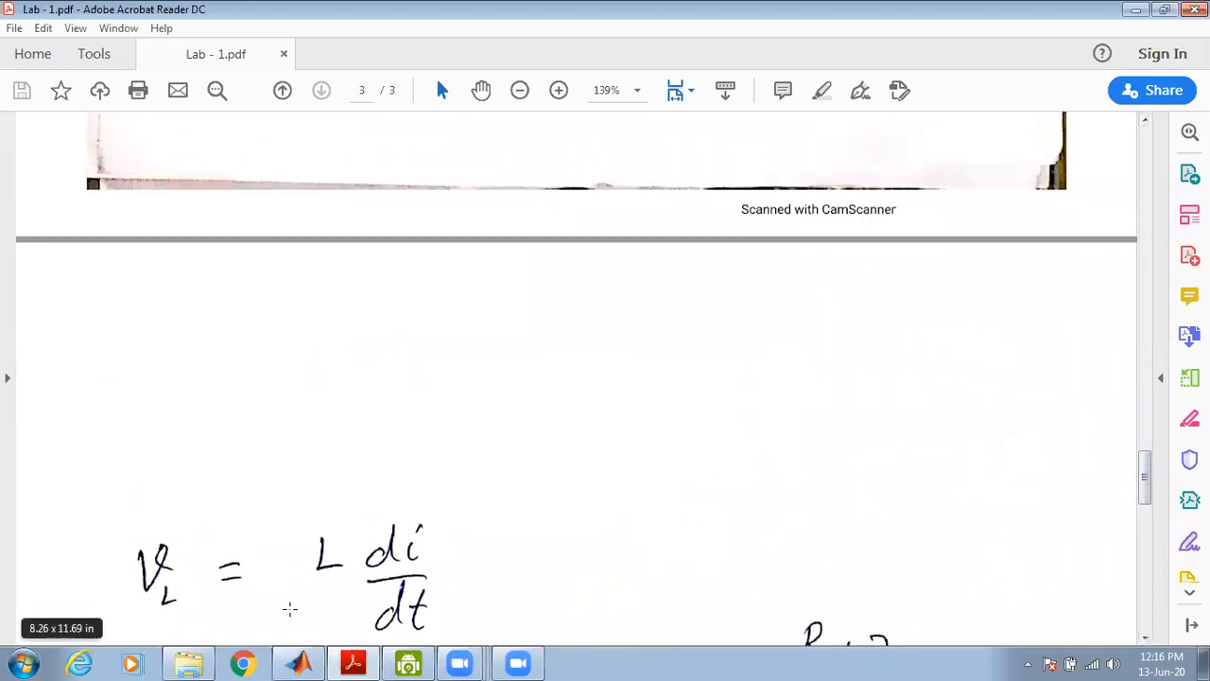
pyautogui.click(1144, 639)
pyautogui.click(1145, 640)
pyautogui.click(1144, 640)
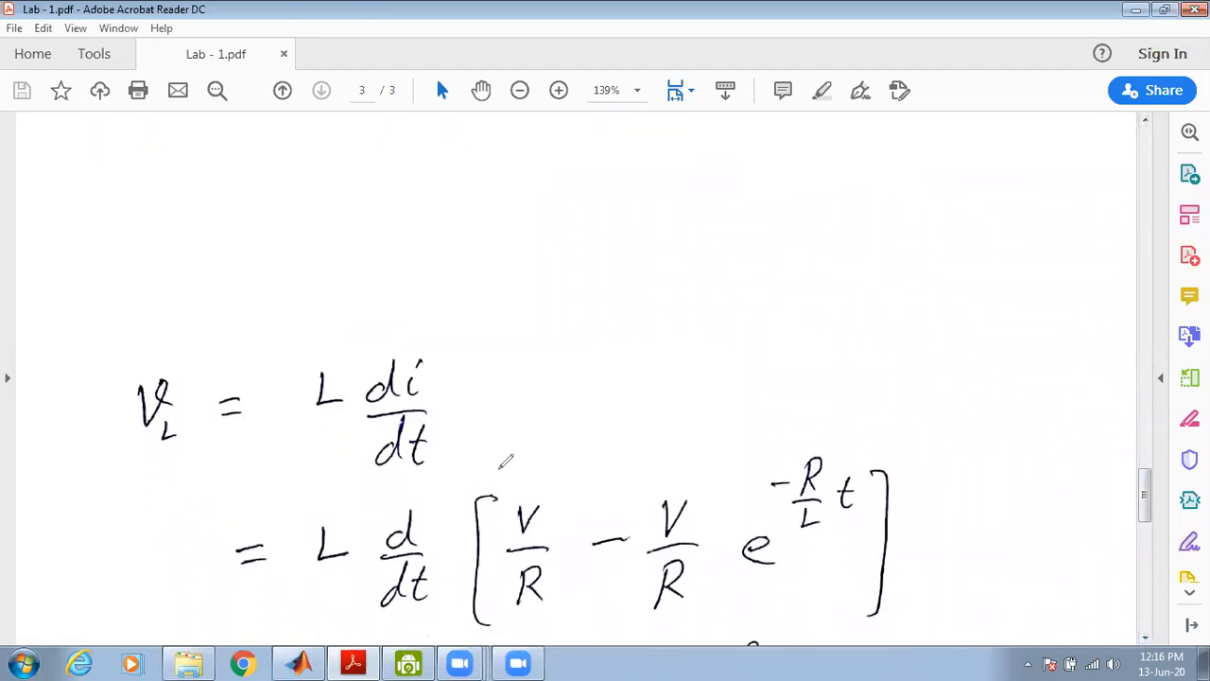
pyautogui.moveTo(508, 494)
pyautogui.mouseDown()
pyautogui.moveTo(510, 584)
pyautogui.moveTo(797, 598)
pyautogui.moveTo(845, 490)
pyautogui.moveTo(543, 495)
pyautogui.moveTo(425, 389)
pyautogui.mouseUp()
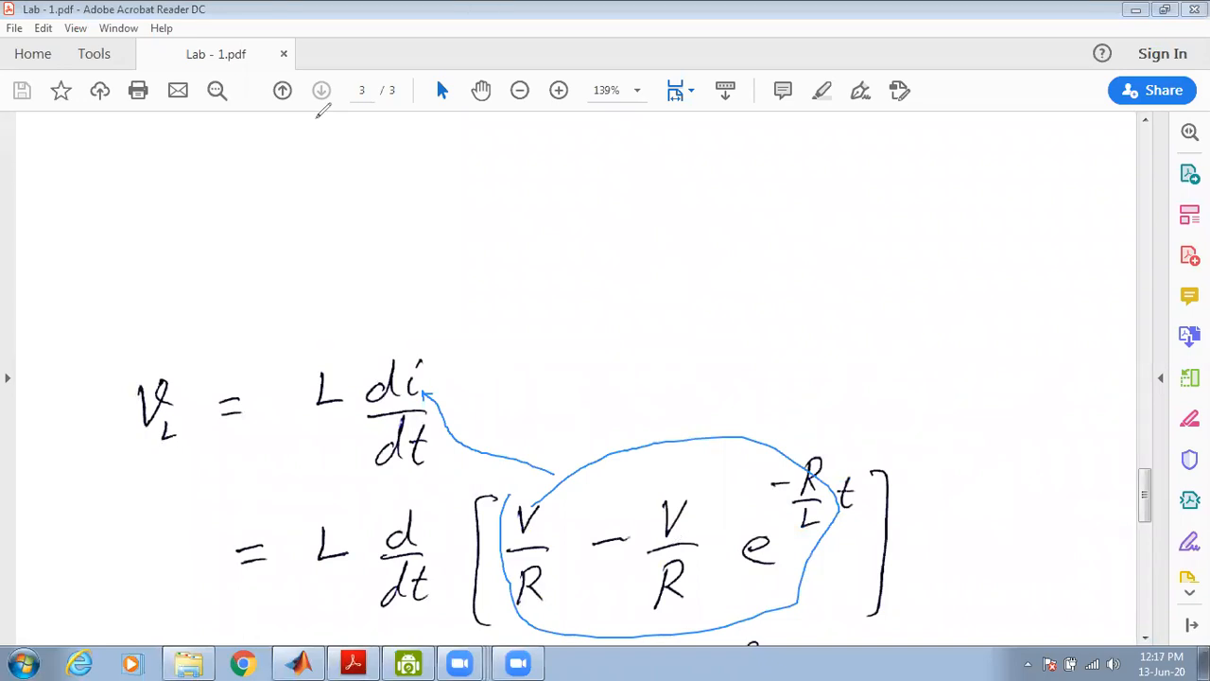
# Replace the annotations with blue circles on V/R and the exponential, an arrow from V/R to 0, and underlines beneath e and (-R/L)
pyautogui.click(836, 129)
pyautogui.click(1143, 639)
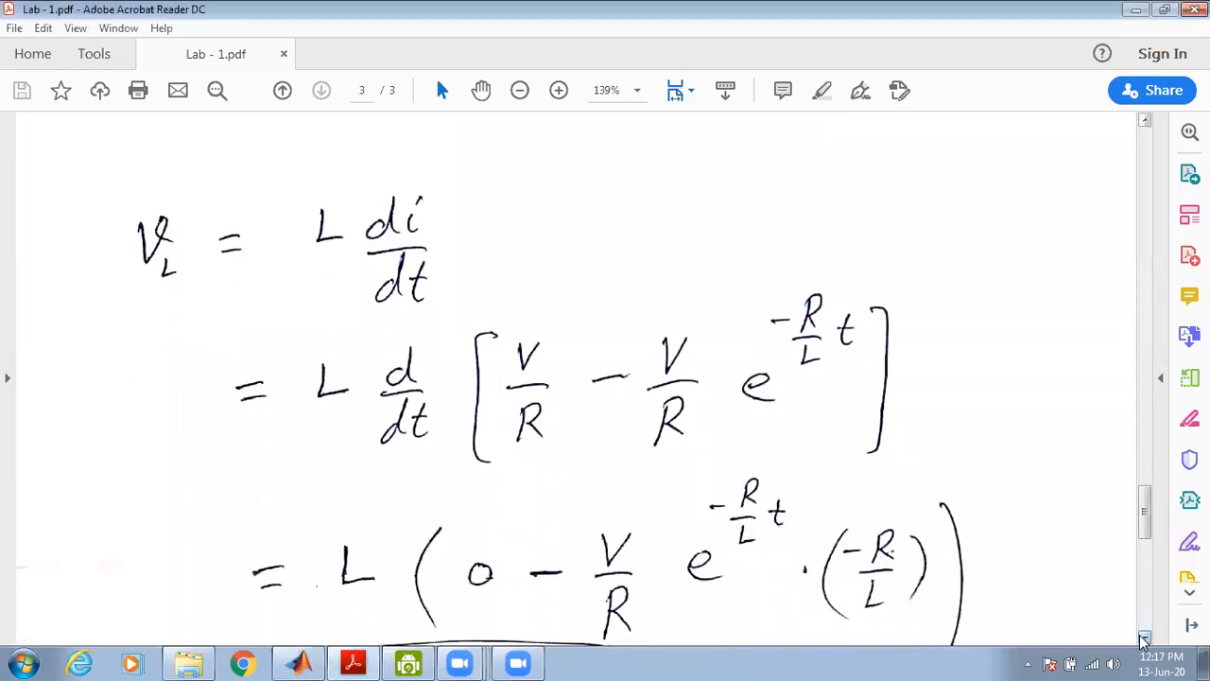
pyautogui.click(1144, 639)
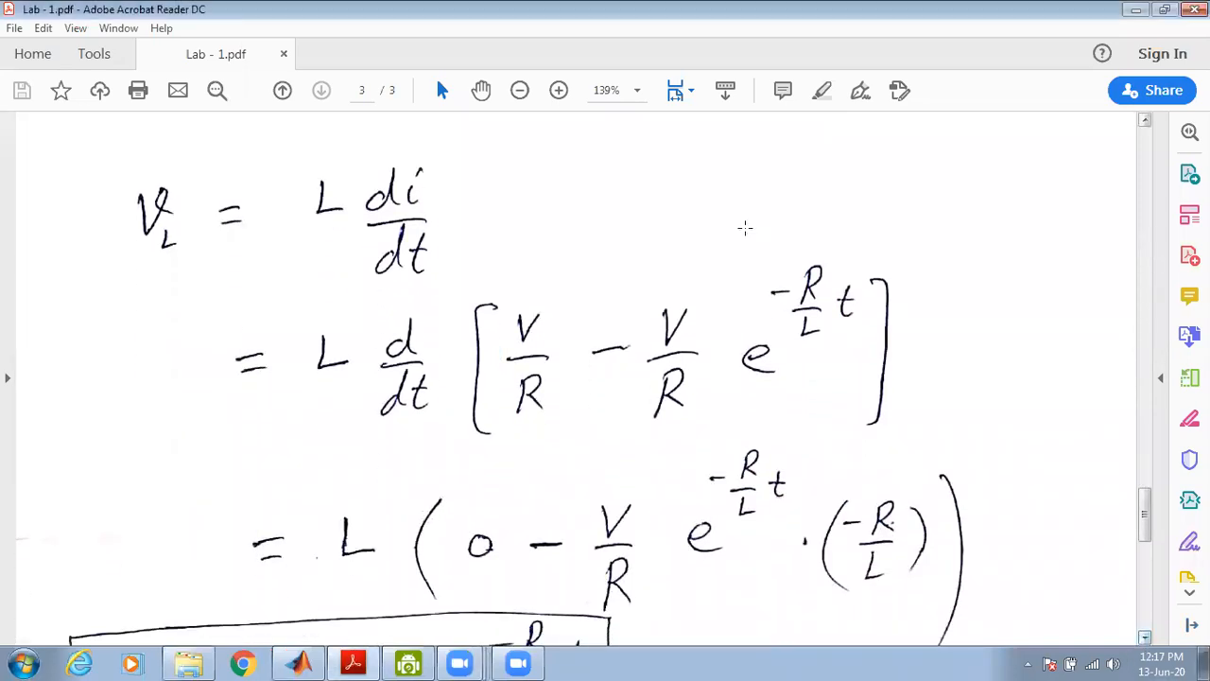
pyautogui.moveTo(515, 300)
pyautogui.mouseDown()
pyautogui.moveTo(552, 455)
pyautogui.moveTo(534, 311)
pyautogui.mouseUp()
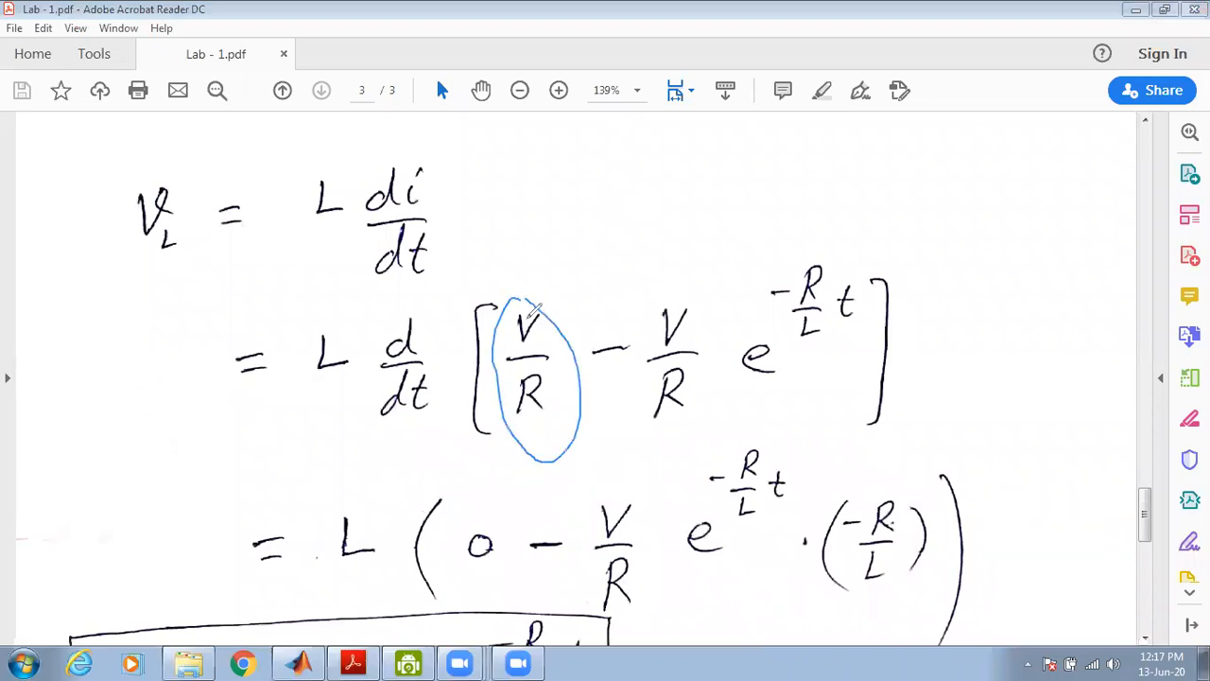
pyautogui.moveTo(529, 431)
pyautogui.mouseDown()
pyautogui.moveTo(498, 526)
pyautogui.moveTo(521, 501)
pyautogui.mouseUp()
pyautogui.moveTo(783, 267)
pyautogui.mouseDown()
pyautogui.moveTo(748, 291)
pyautogui.moveTo(745, 357)
pyautogui.moveTo(767, 397)
pyautogui.moveTo(845, 247)
pyautogui.moveTo(783, 253)
pyautogui.mouseUp()
pyautogui.moveTo(691, 581); pyautogui.dragTo(762, 563)
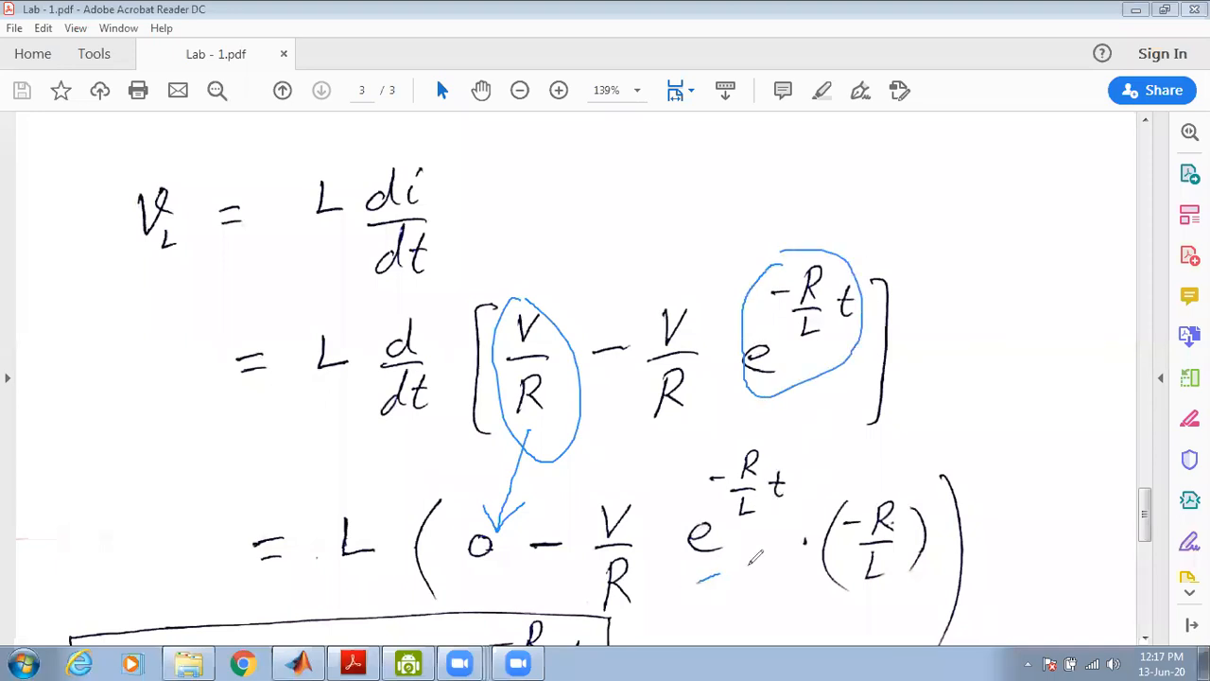
pyautogui.click(849, 597)
pyautogui.moveTo(848, 597); pyautogui.dragTo(924, 597)
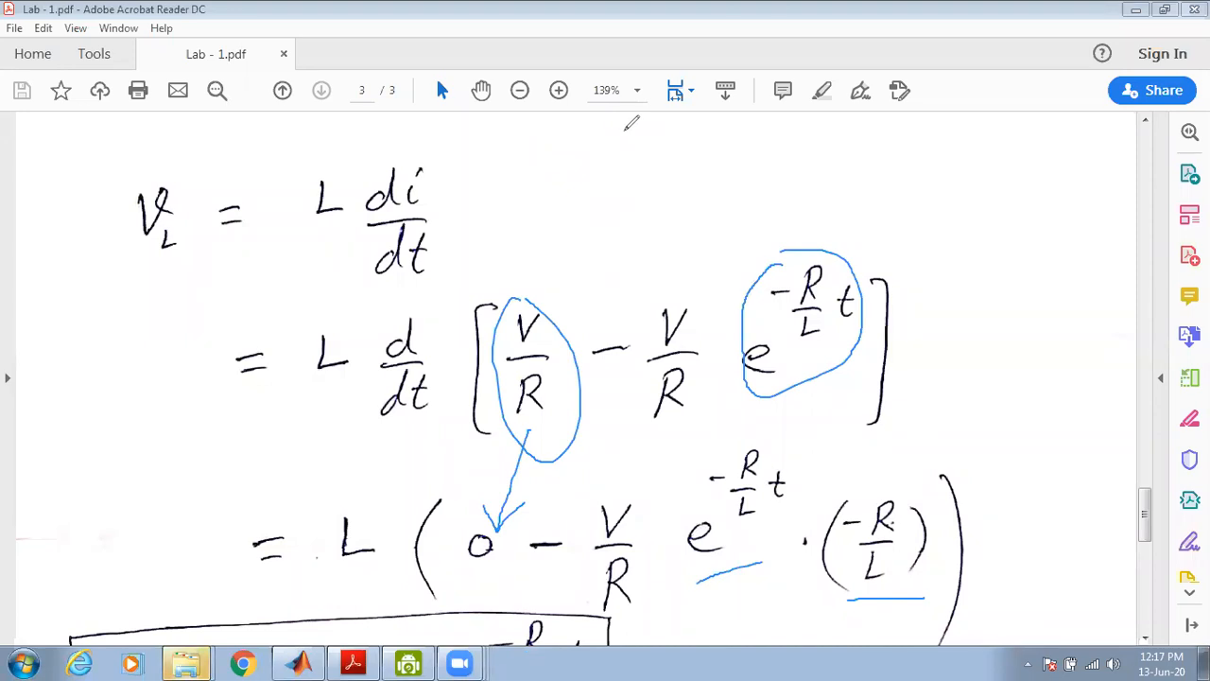
# Clear the annotations and strike out the cancelling L and R terms in the third line of the derivation
pyautogui.click(827, 134)
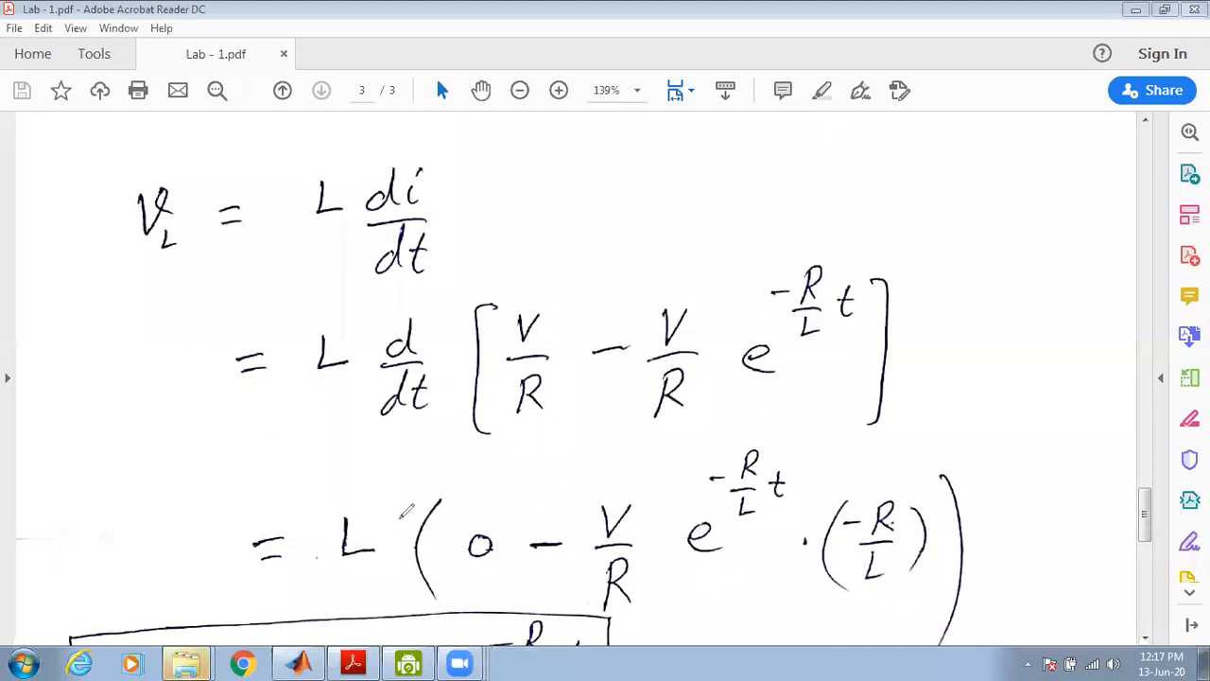
pyautogui.moveTo(335, 547); pyautogui.dragTo(365, 528)
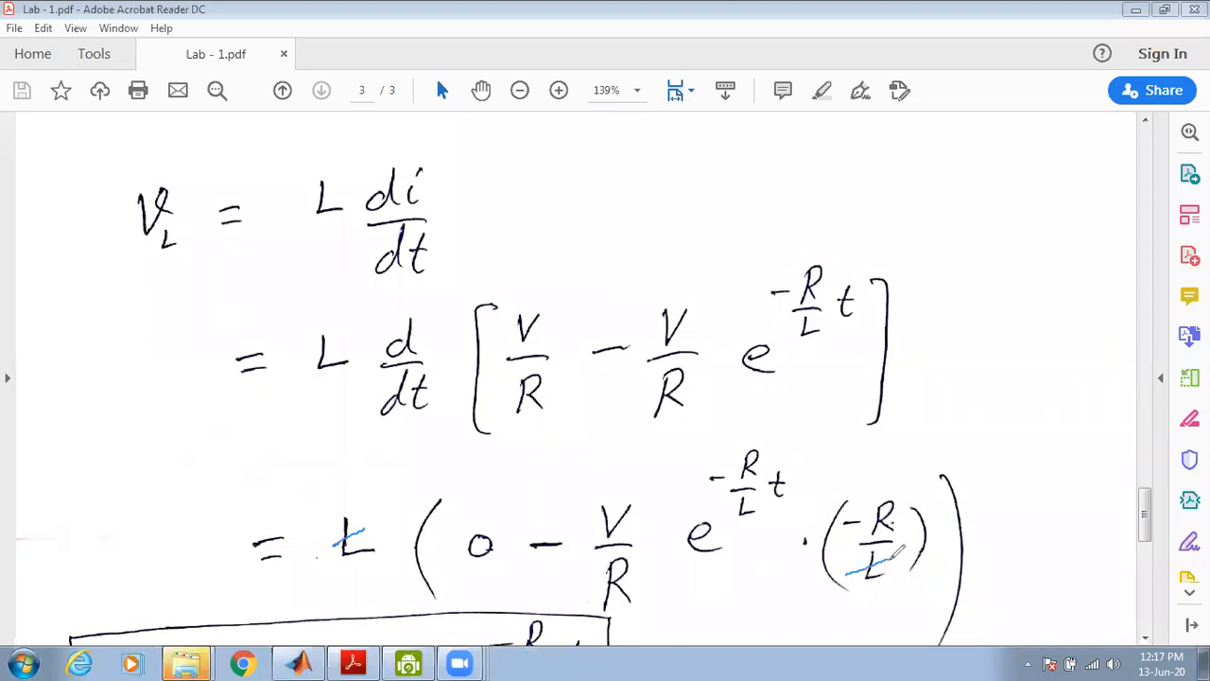
pyautogui.moveTo(595, 578); pyautogui.dragTo(646, 567)
pyautogui.moveTo(860, 526); pyautogui.dragTo(915, 501)
pyautogui.hotkey('ctrl', 'z')
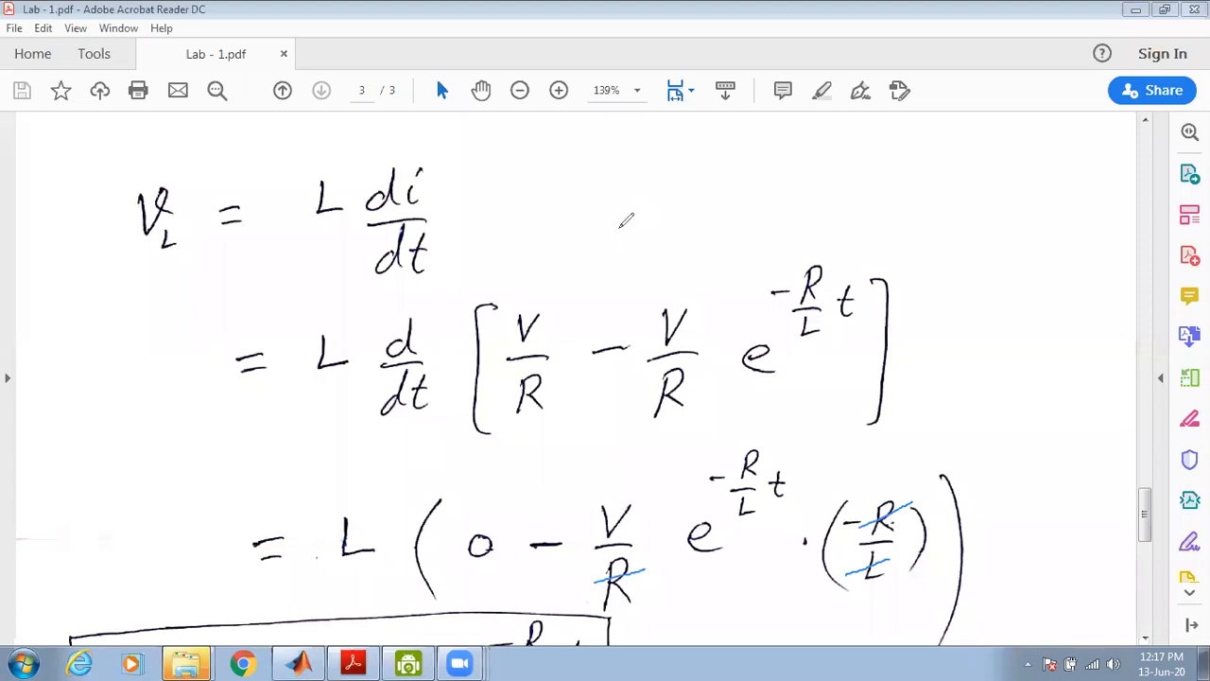
pyautogui.hotkey('ctrl', 'y')
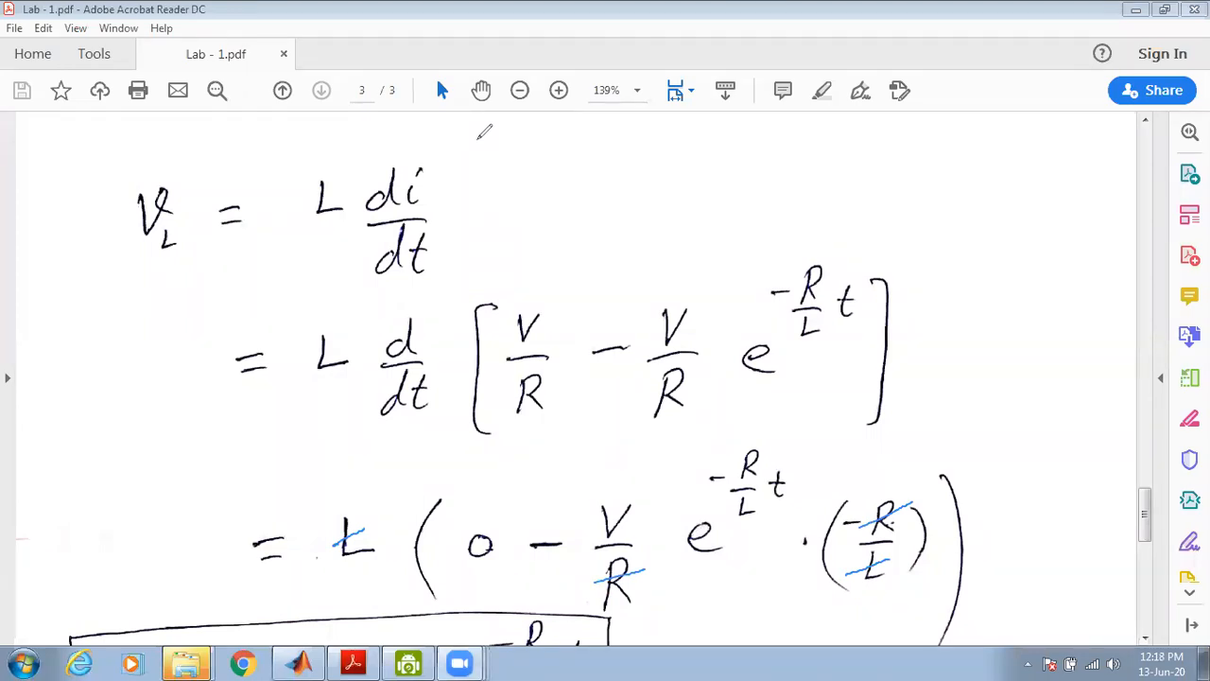
# Remove the strike-outs and draw blue graph axes with arrowheads labelled v_L(t) and t beside the boxed v_L(t) equation
pyautogui.hotkey('ctrl', 'z')
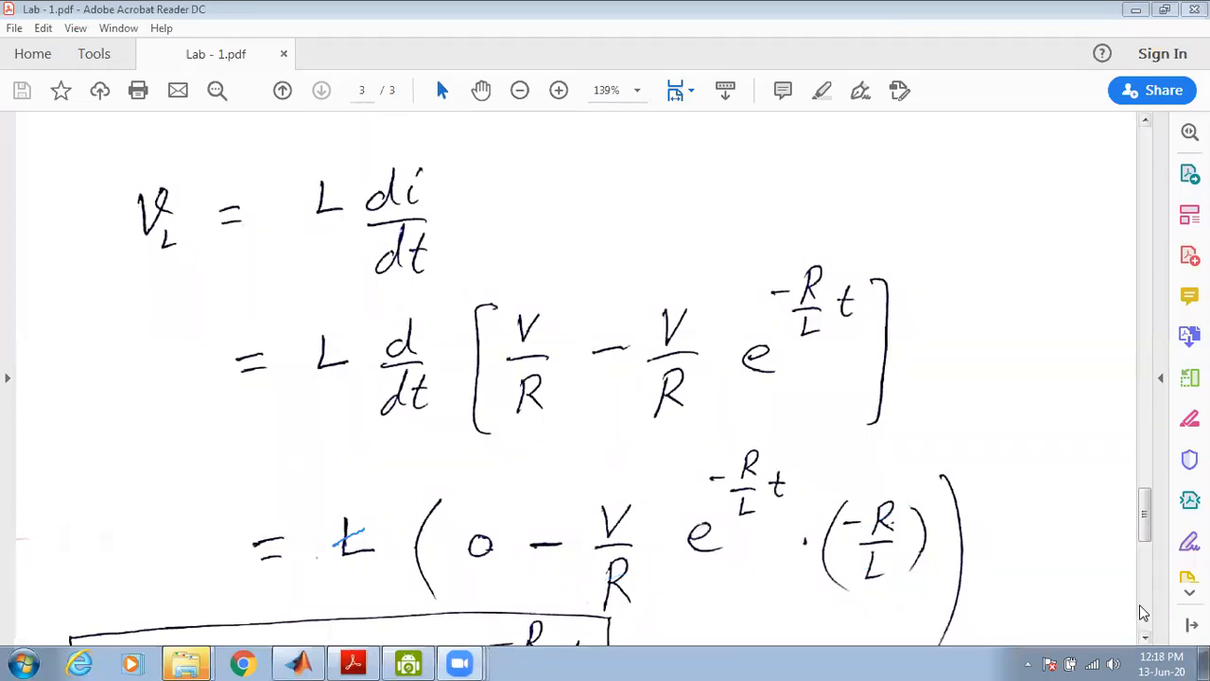
pyautogui.click(1145, 635)
pyautogui.click(1146, 635)
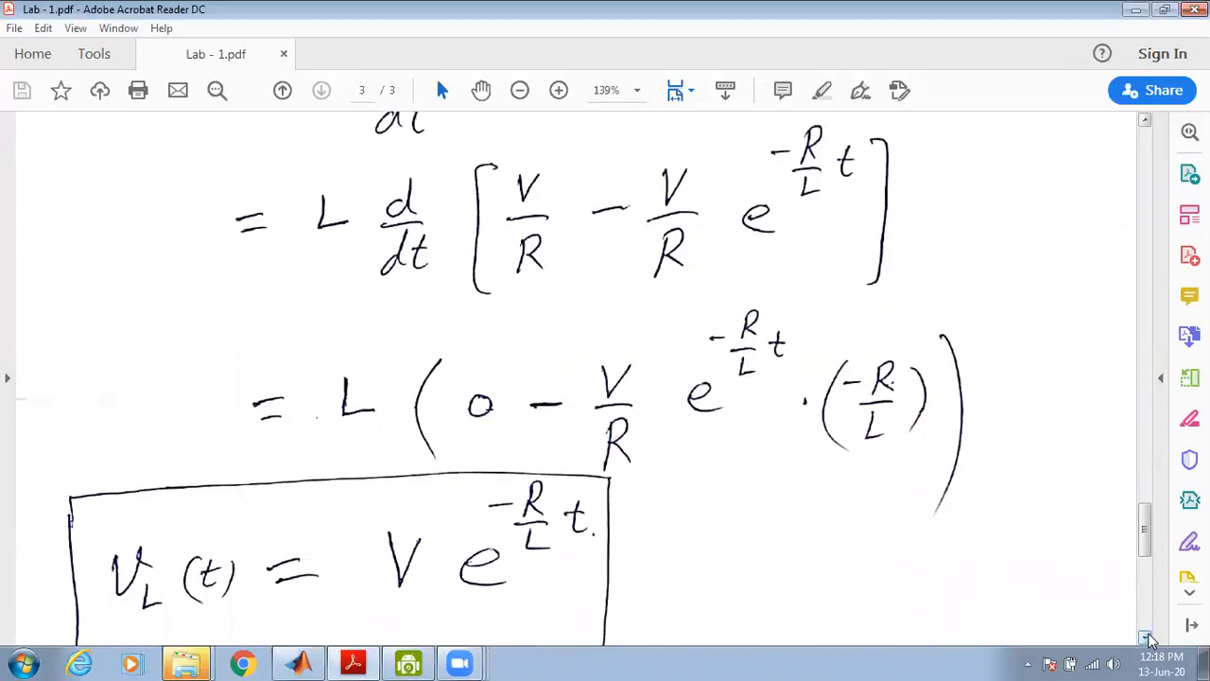
pyautogui.click(1146, 635)
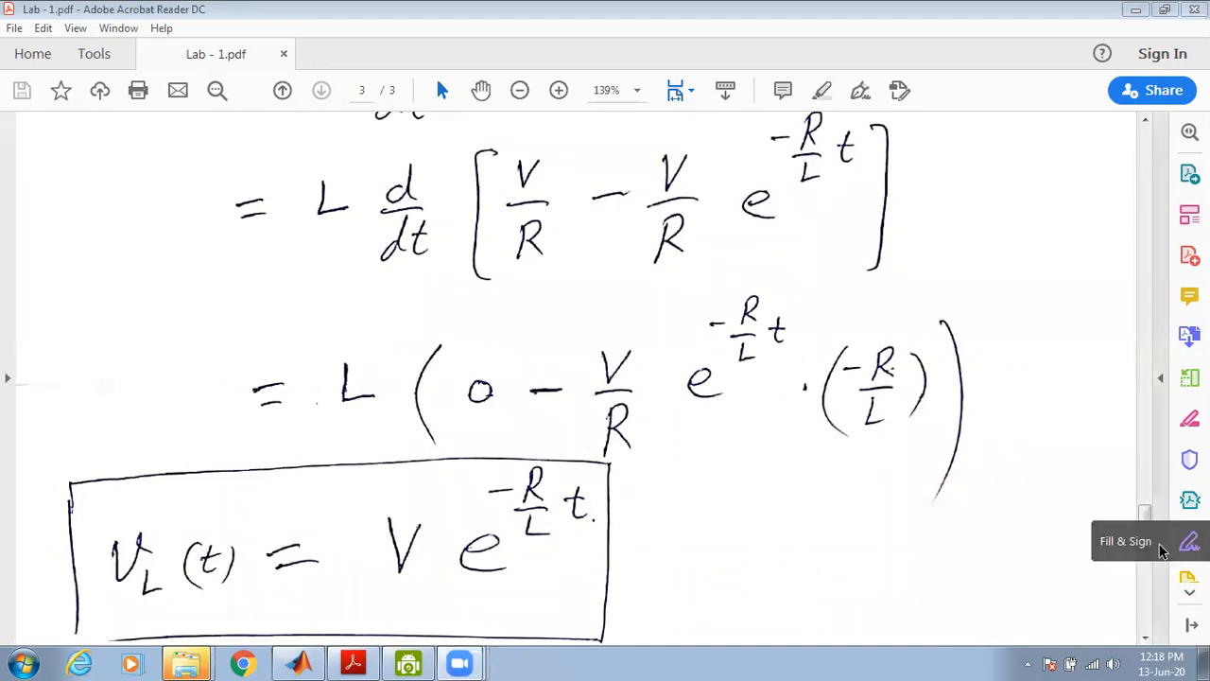
pyautogui.moveTo(1142, 535)
pyautogui.mouseDown()
pyautogui.moveTo(1146, 568)
pyautogui.moveTo(1157, 553)
pyautogui.mouseUp()
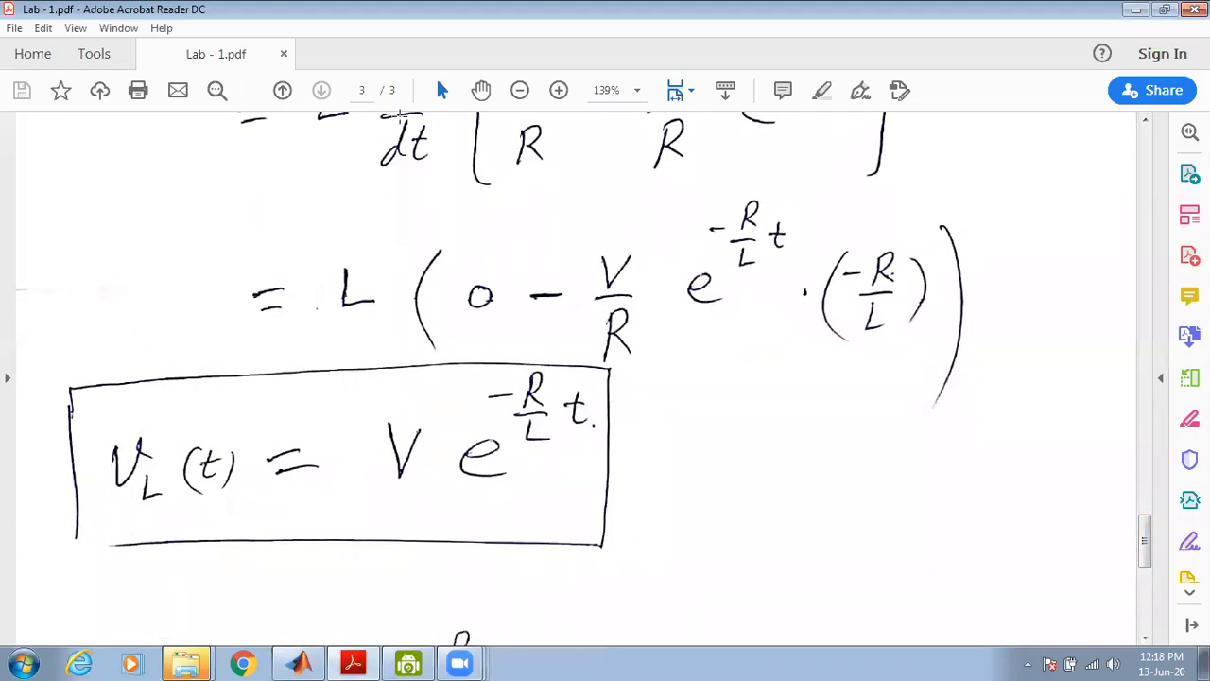
pyautogui.moveTo(702, 397)
pyautogui.mouseDown()
pyautogui.moveTo(700, 603)
pyautogui.moveTo(878, 554)
pyautogui.moveTo(977, 561)
pyautogui.moveTo(973, 570)
pyautogui.mouseUp()
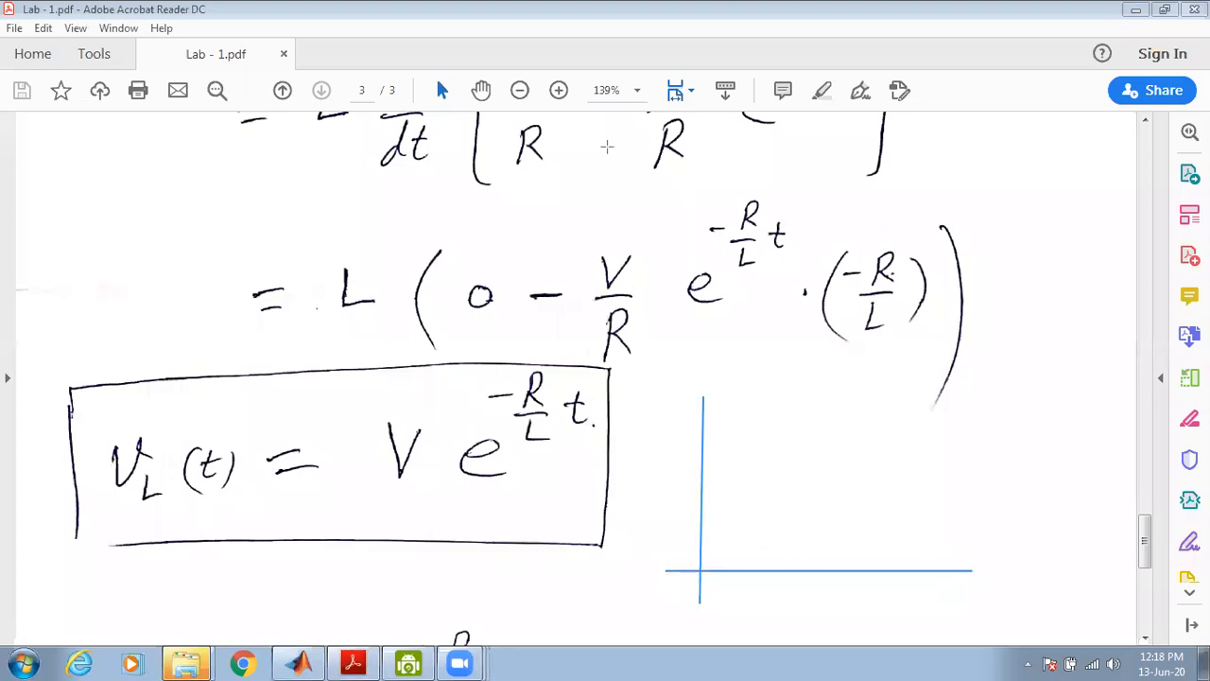
pyautogui.moveTo(991, 571)
pyautogui.mouseDown()
pyautogui.moveTo(990, 596)
pyautogui.moveTo(975, 590)
pyautogui.mouseUp()
pyautogui.moveTo(701, 412)
pyautogui.mouseDown()
pyautogui.moveTo(717, 381)
pyautogui.moveTo(731, 395)
pyautogui.moveTo(755, 382)
pyautogui.mouseUp()
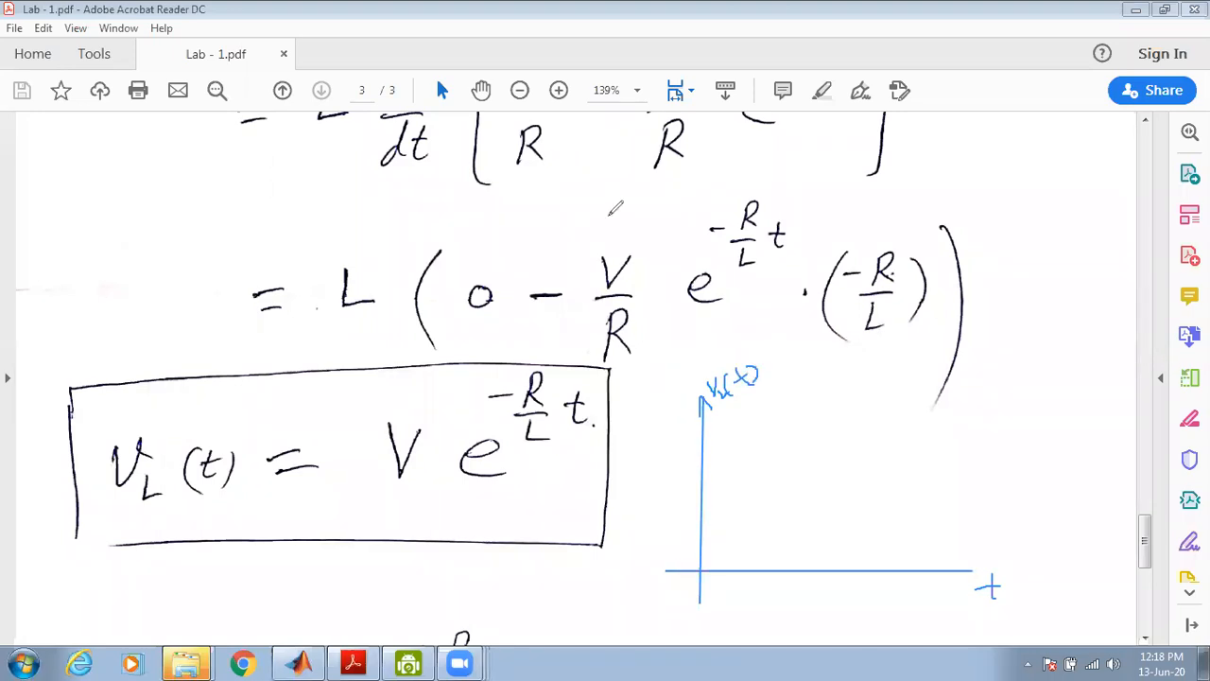
pyautogui.moveTo(959, 556)
pyautogui.mouseDown()
pyautogui.moveTo(981, 569)
pyautogui.moveTo(952, 588)
pyautogui.mouseUp()
# Write the limit values t = 0, v_L = V and t = ∞, v_L = 0 in blue beside the derivation
pyautogui.moveTo(1009, 261)
pyautogui.mouseDown()
pyautogui.moveTo(1012, 282)
pyautogui.moveTo(1040, 253)
pyautogui.mouseUp()
pyautogui.moveTo(998, 314)
pyautogui.mouseDown()
pyautogui.moveTo(1013, 312)
pyautogui.moveTo(1012, 329)
pyautogui.moveTo(1043, 319)
pyautogui.mouseUp()
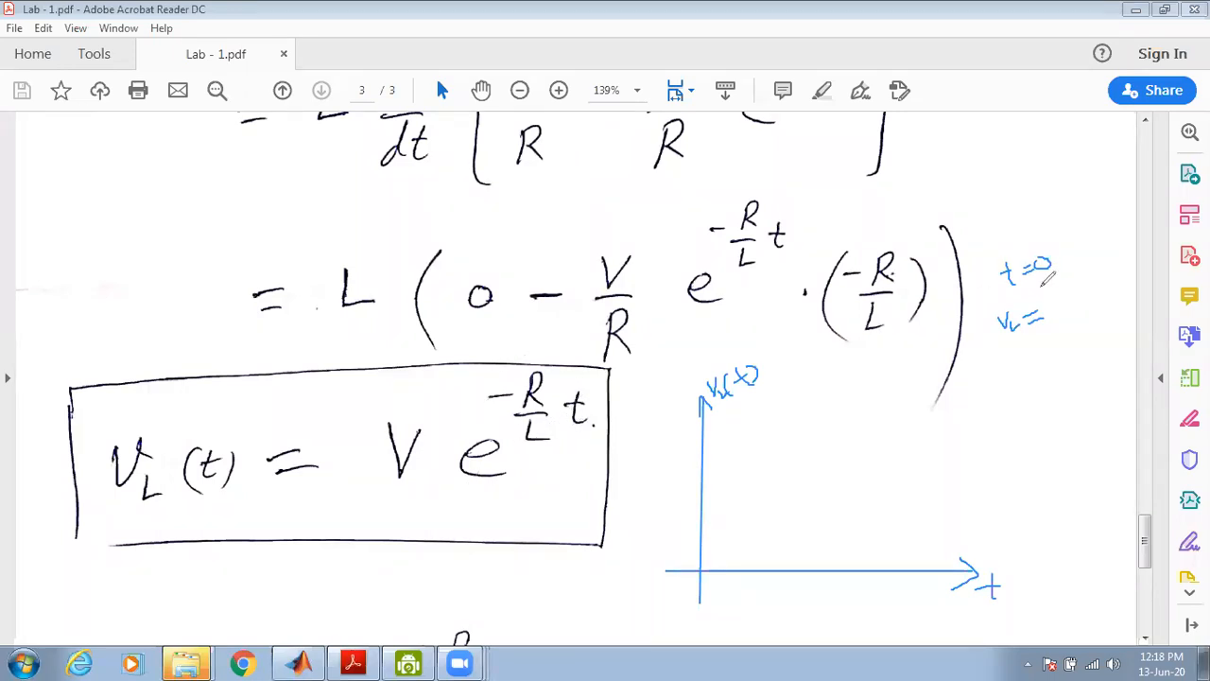
pyautogui.moveTo(1051, 302)
pyautogui.mouseDown()
pyautogui.moveTo(1084, 325)
pyautogui.moveTo(1077, 282)
pyautogui.mouseUp()
pyautogui.moveTo(1011, 365)
pyautogui.mouseDown()
pyautogui.moveTo(1009, 384)
pyautogui.moveTo(1092, 348)
pyautogui.moveTo(1072, 352)
pyautogui.mouseUp()
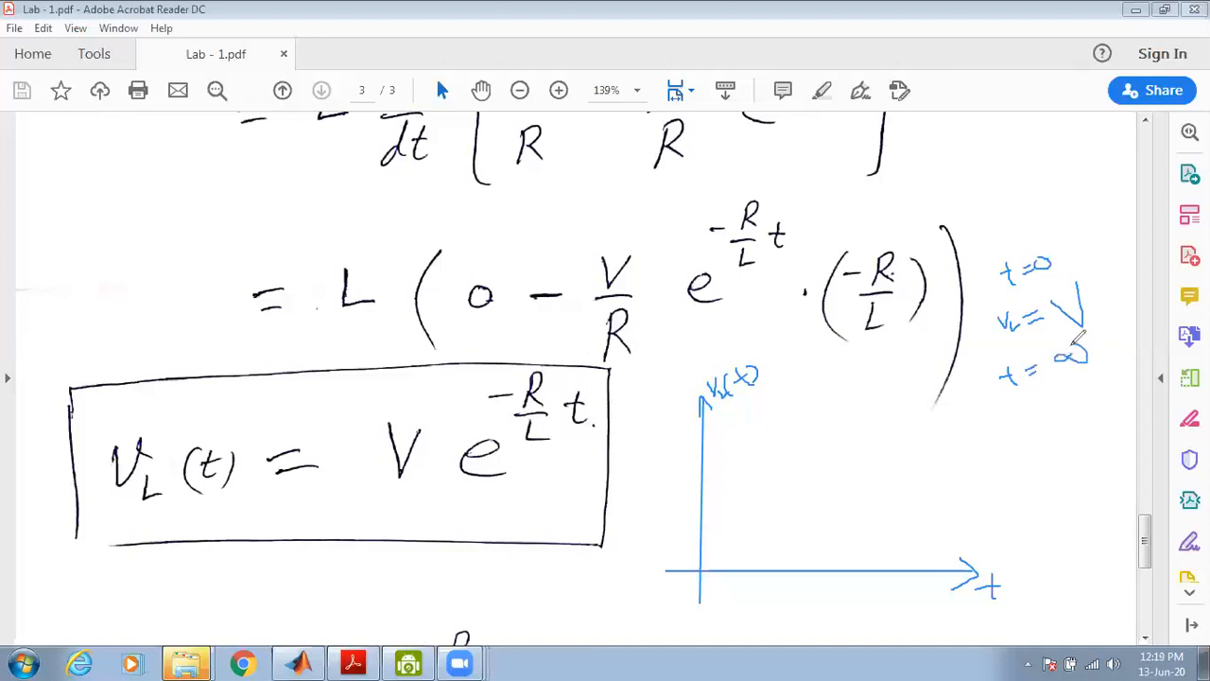
pyautogui.moveTo(1013, 420); pyautogui.dragTo(1048, 418)
pyautogui.moveTo(1078, 396)
pyautogui.mouseDown()
pyautogui.moveTo(1085, 407)
pyautogui.moveTo(1072, 393)
pyautogui.mouseUp()
# Mark V in red on the vertical axis and draw a red curve decaying from V to zero along the t axis
pyautogui.moveTo(697, 444); pyautogui.dragTo(706, 445)
pyautogui.moveTo(664, 439); pyautogui.dragTo(680, 438)
pyautogui.moveTo(880, 569); pyautogui.dragTo(907, 569)
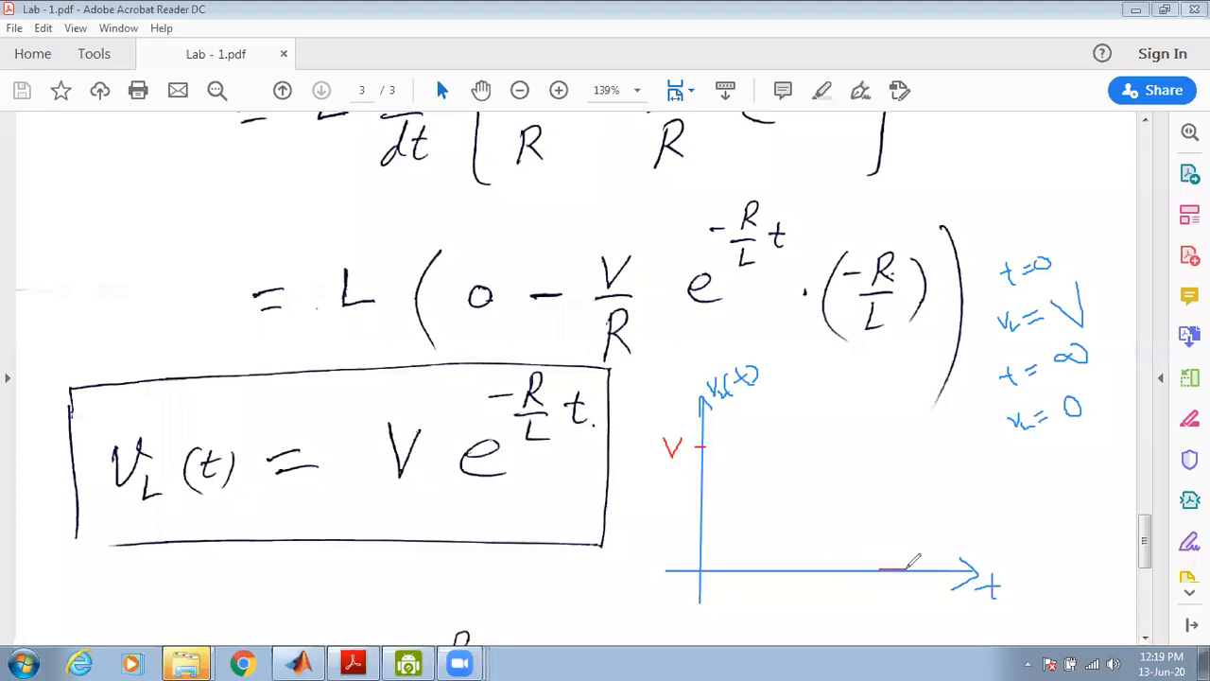
pyautogui.moveTo(705, 448)
pyautogui.mouseDown()
pyautogui.moveTo(728, 517)
pyautogui.moveTo(756, 539)
pyautogui.moveTo(844, 564)
pyautogui.moveTo(939, 569)
pyautogui.mouseUp()
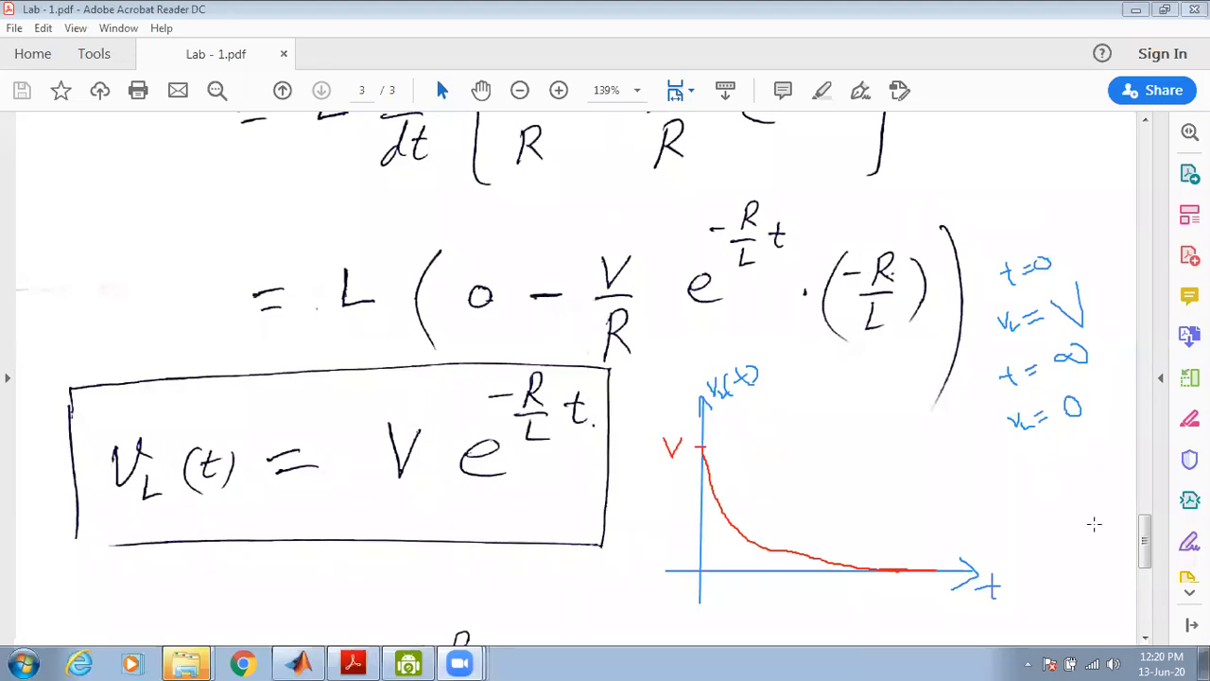
# Frame the given circuit values in red and underline R = 100 Ω, L = 1 mH and Vdc = 12 V
pyautogui.moveTo(1144, 535); pyautogui.dragTo(1145, 572)
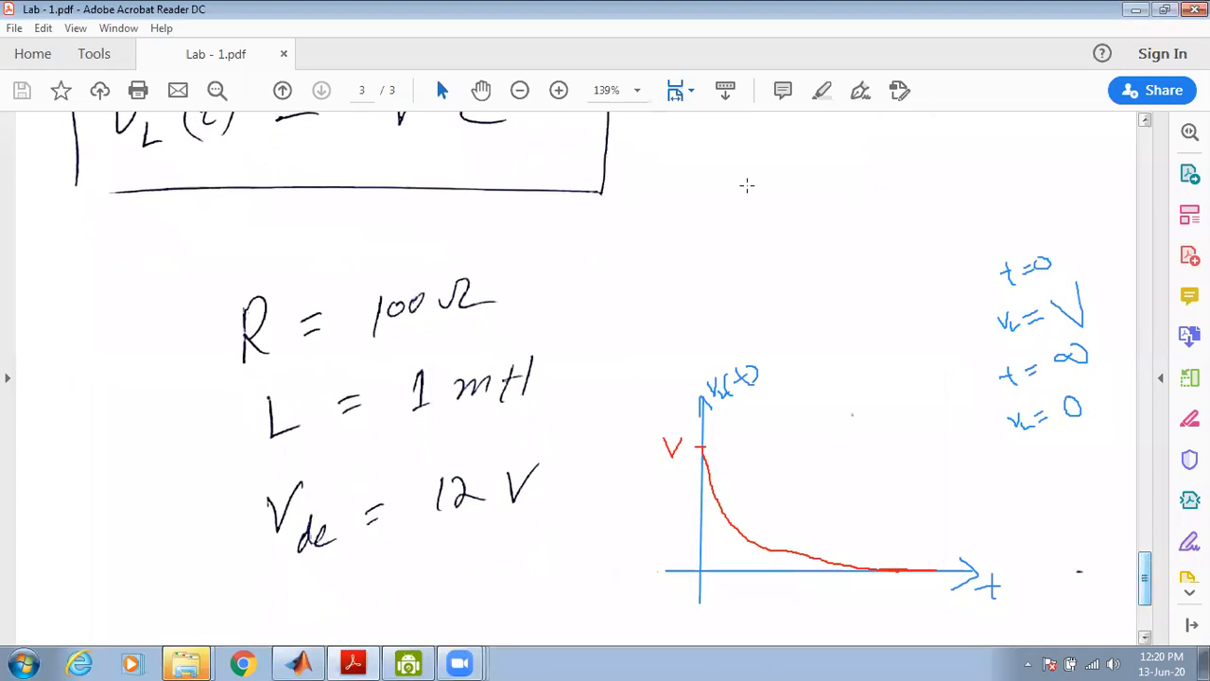
pyautogui.moveTo(174, 289)
pyautogui.mouseDown()
pyautogui.moveTo(271, 587)
pyautogui.moveTo(541, 548)
pyautogui.moveTo(498, 115)
pyautogui.moveTo(138, 293)
pyautogui.mouseUp()
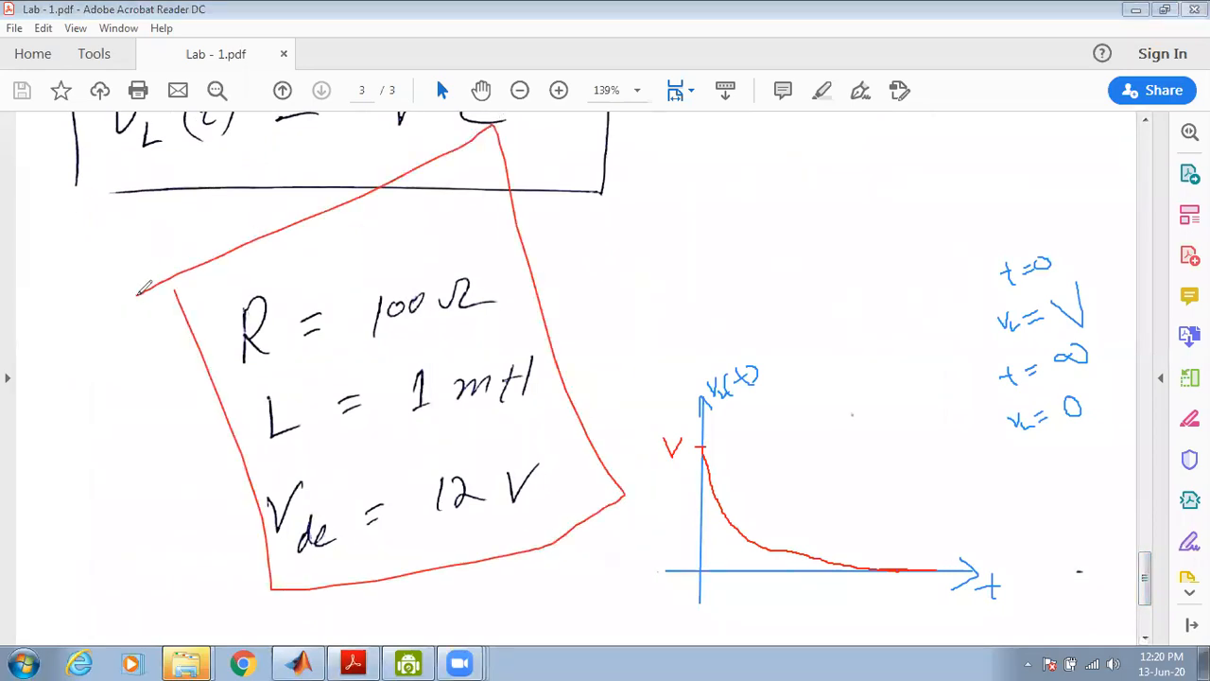
pyautogui.moveTo(395, 534); pyautogui.dragTo(492, 532)
pyautogui.moveTo(382, 441); pyautogui.dragTo(511, 424)
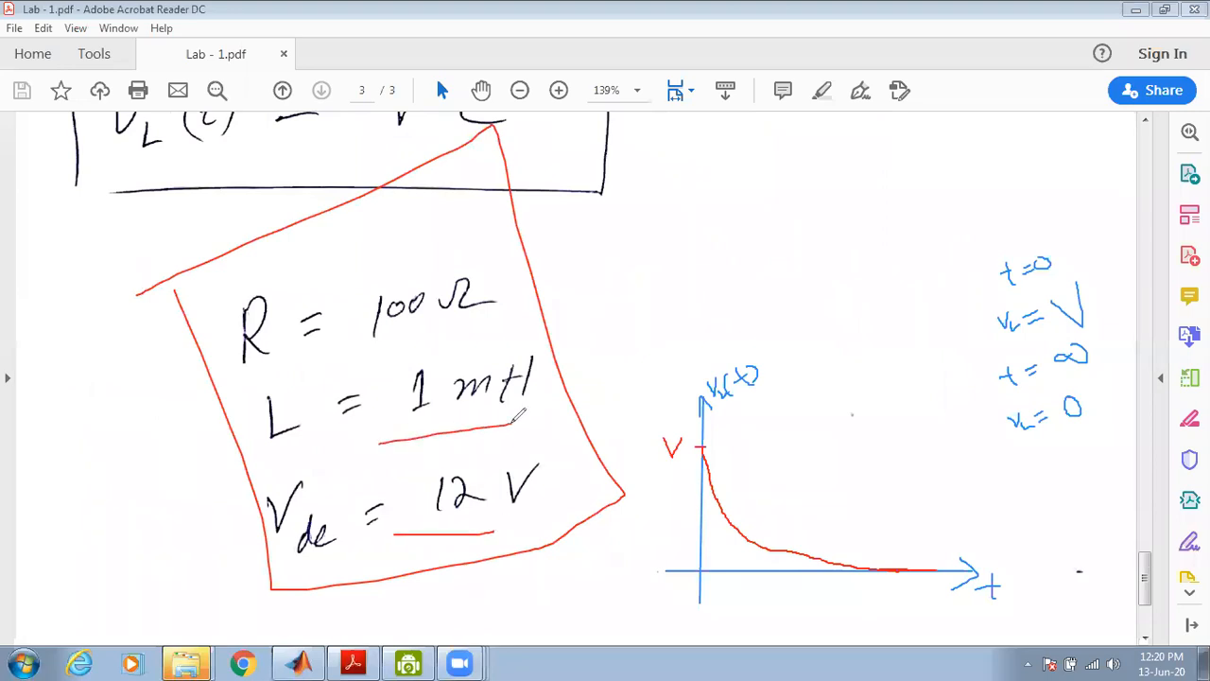
pyautogui.moveTo(301, 346); pyautogui.dragTo(446, 329)
# Write and underline "transient" in red above the voltage graph, and clear all annotations from the page
pyautogui.moveTo(651, 242)
pyautogui.mouseDown()
pyautogui.moveTo(661, 270)
pyautogui.moveTo(666, 250)
pyautogui.moveTo(745, 223)
pyautogui.moveTo(743, 200)
pyautogui.moveTo(791, 199)
pyautogui.moveTo(797, 157)
pyautogui.moveTo(832, 198)
pyautogui.moveTo(818, 167)
pyautogui.mouseUp()
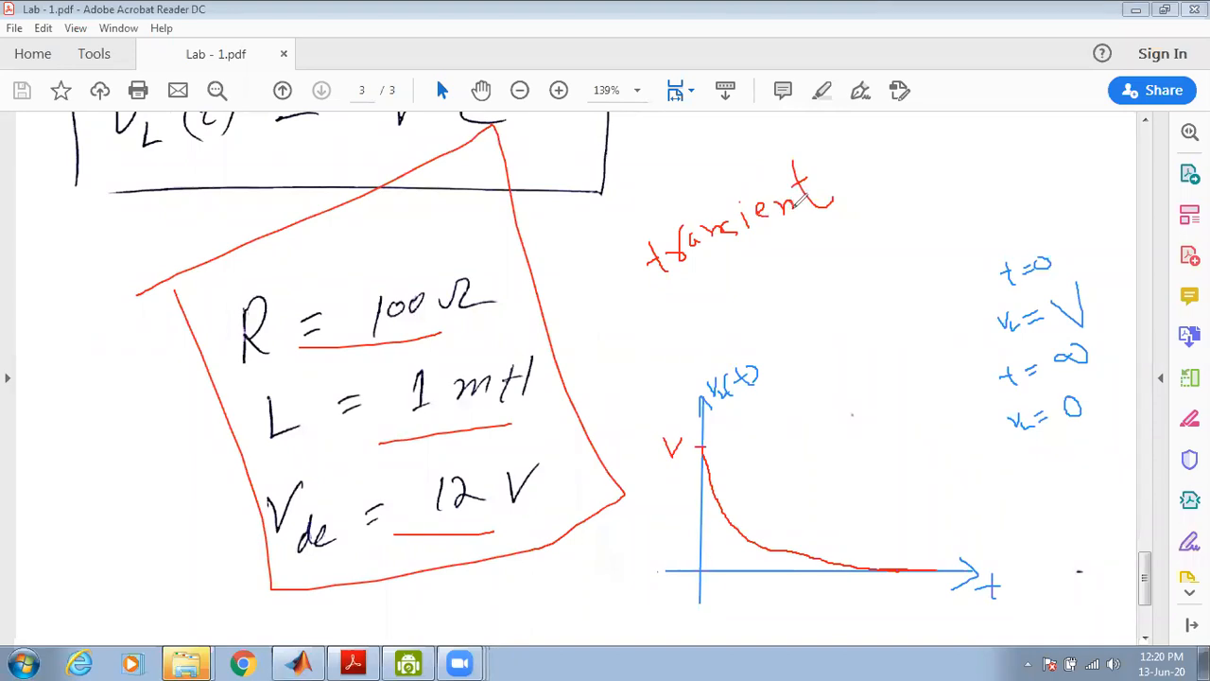
pyautogui.moveTo(667, 282); pyautogui.dragTo(859, 221)
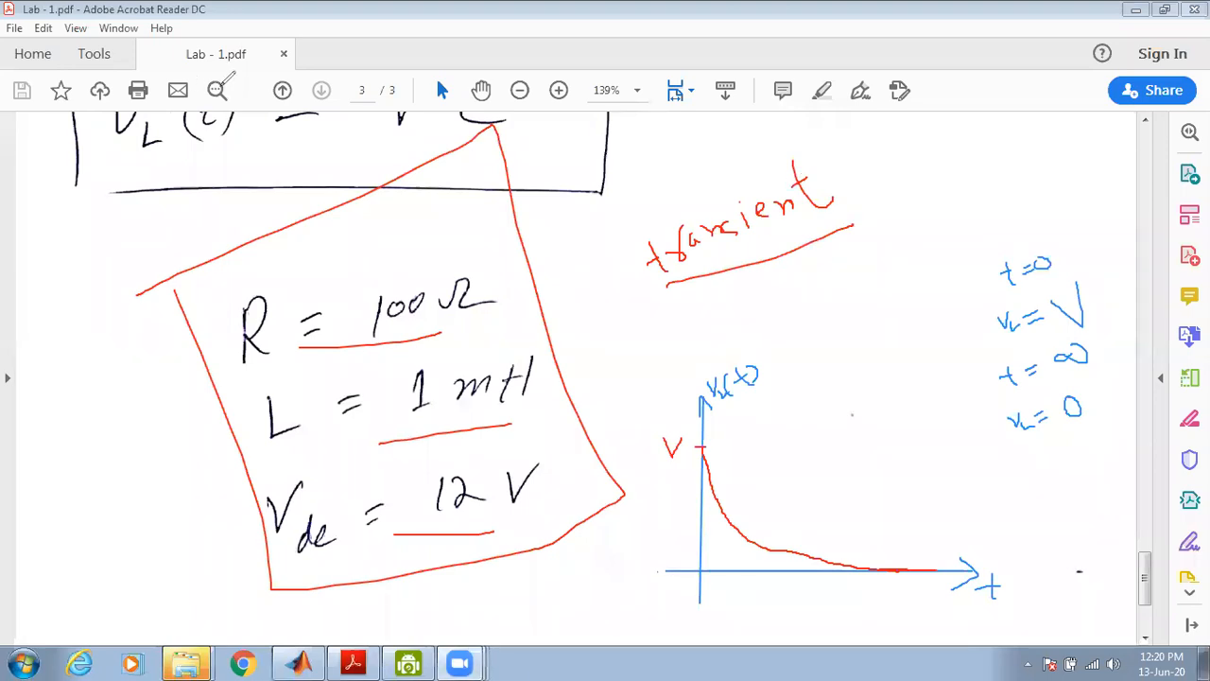
pyautogui.click(824, 132)
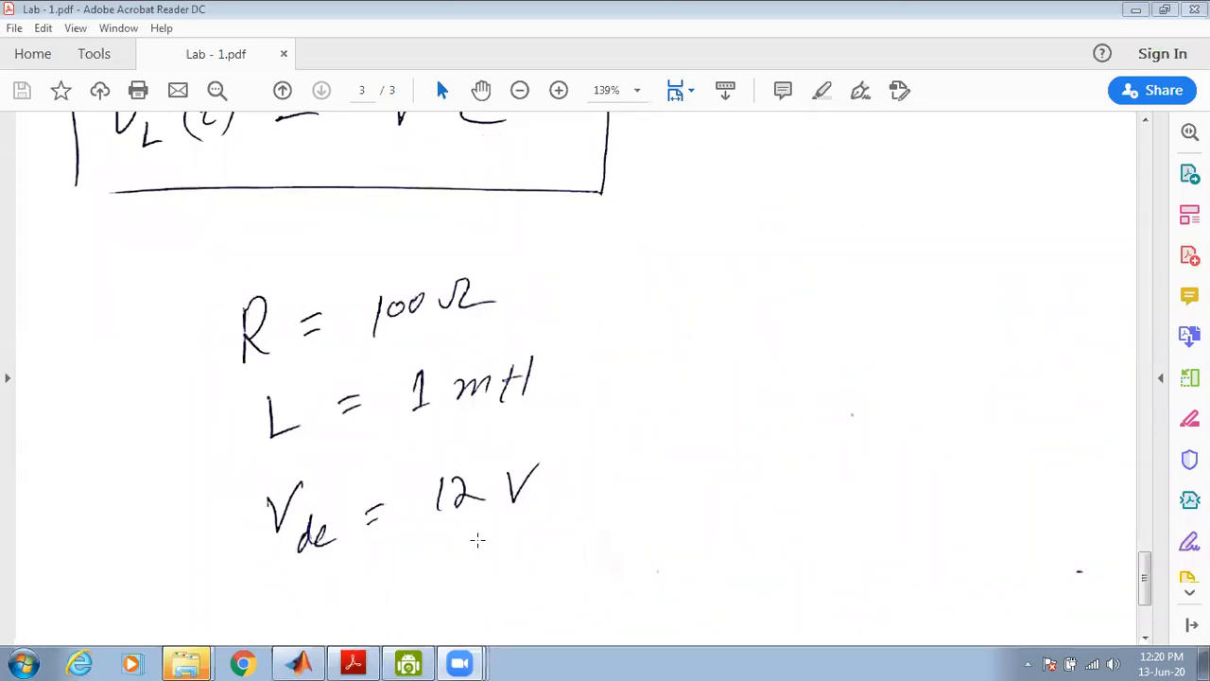
# Switch to MATLAB and launch Simulink with the simulink command
pyautogui.click(299, 661)
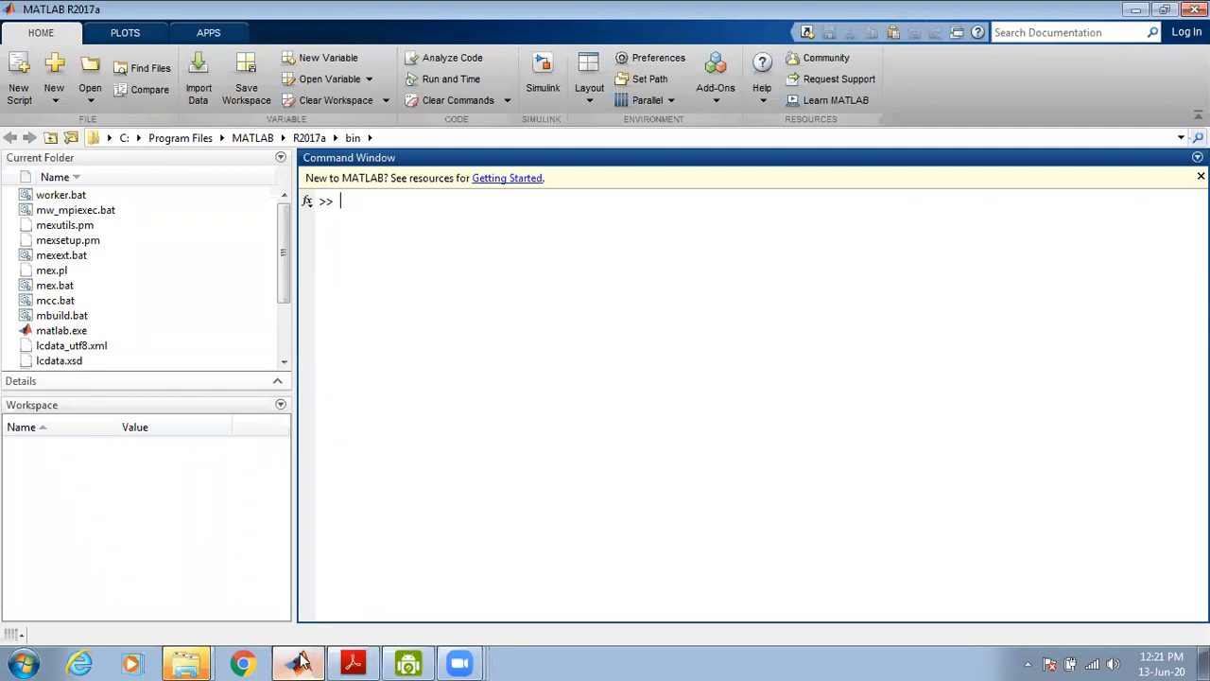
pyautogui.write('simulink')
pyautogui.press('Return')
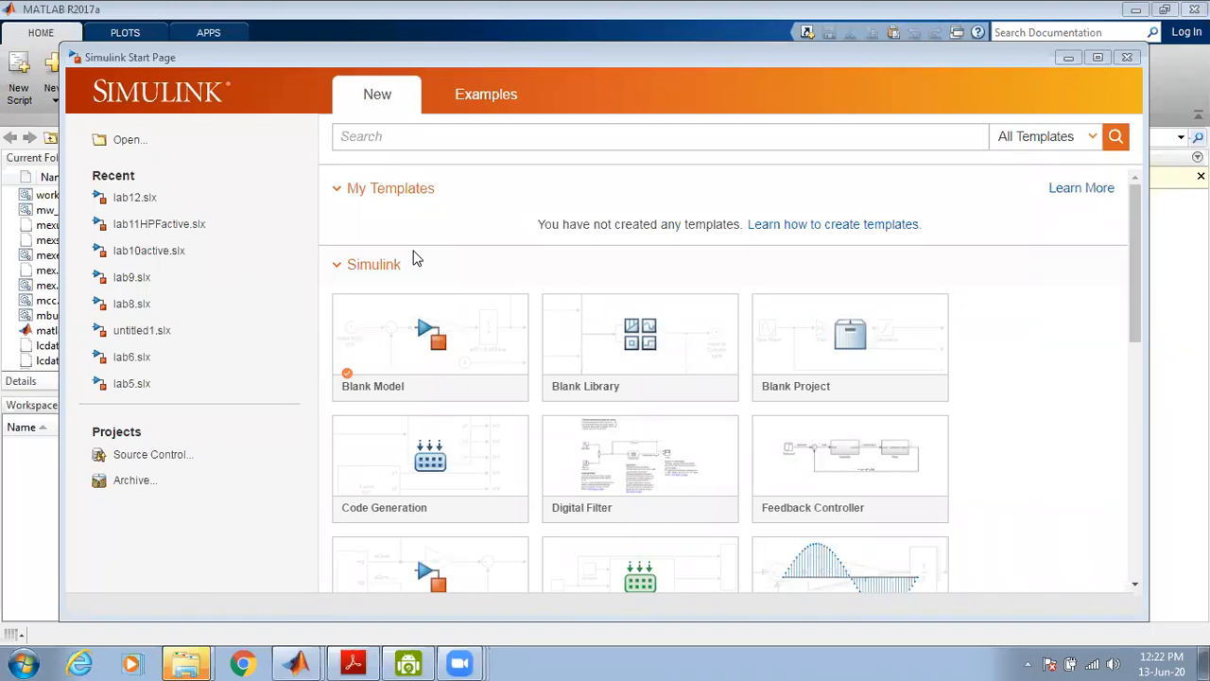
# Create a new blank Simulink model and maximize its window
pyautogui.click(448, 339)
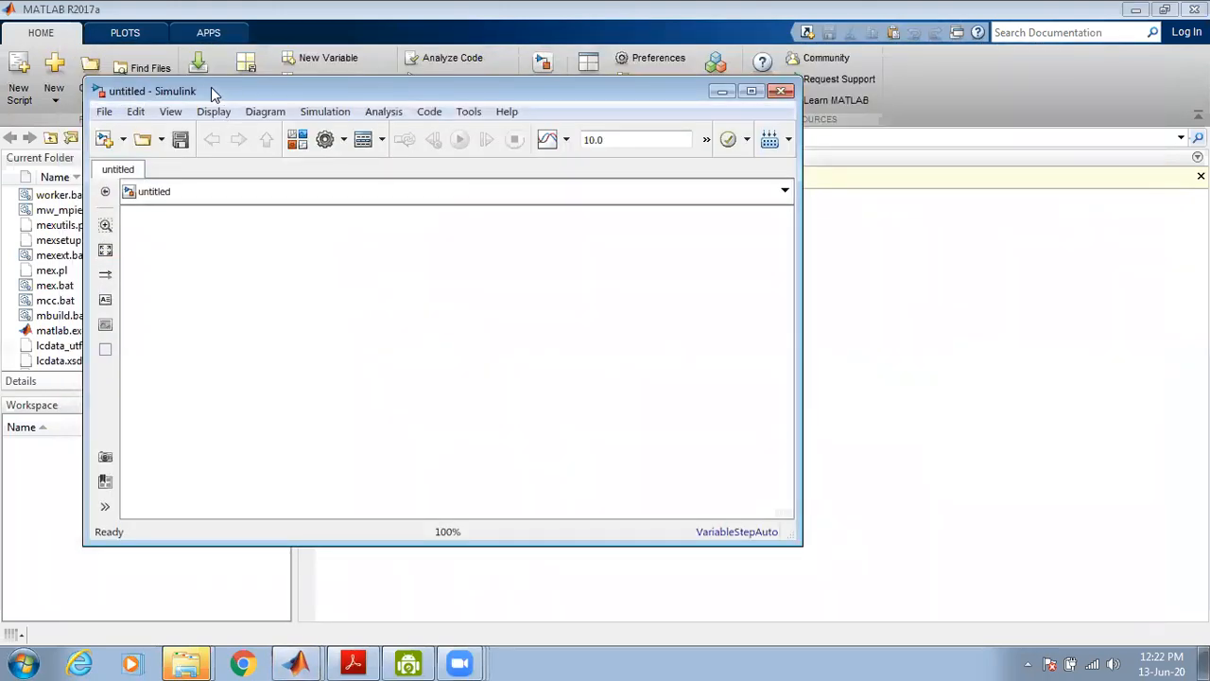
pyautogui.moveTo(225, 89); pyautogui.dragTo(386, 173)
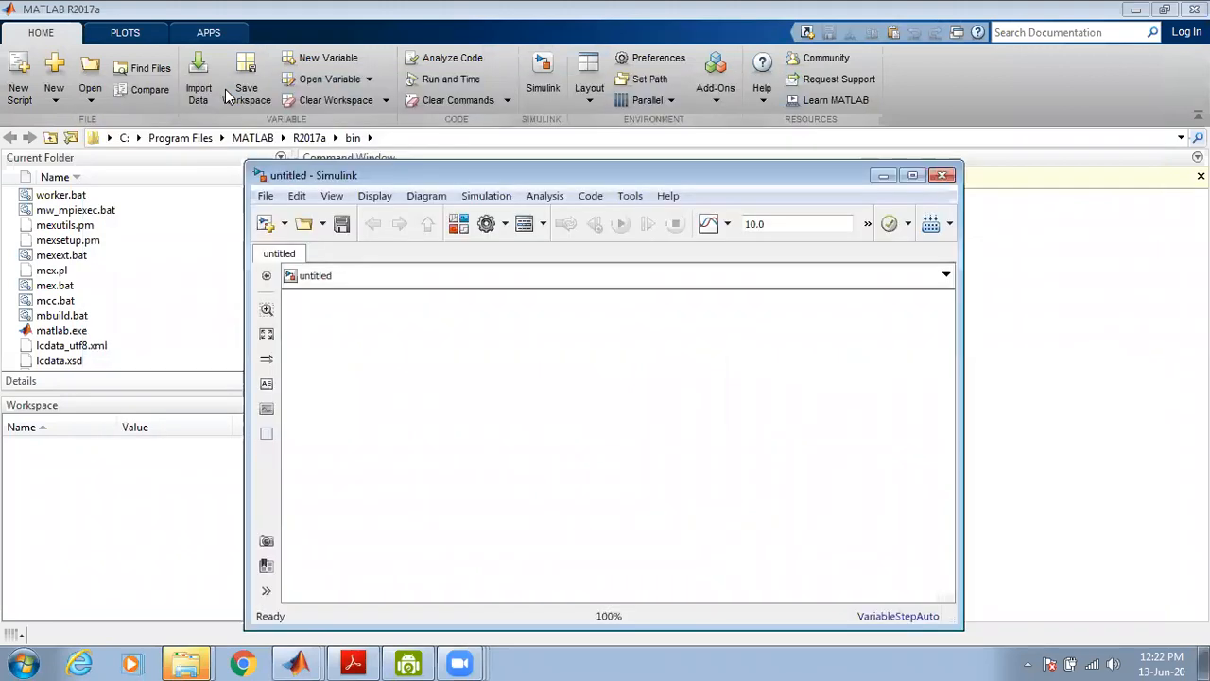
pyautogui.click(913, 177)
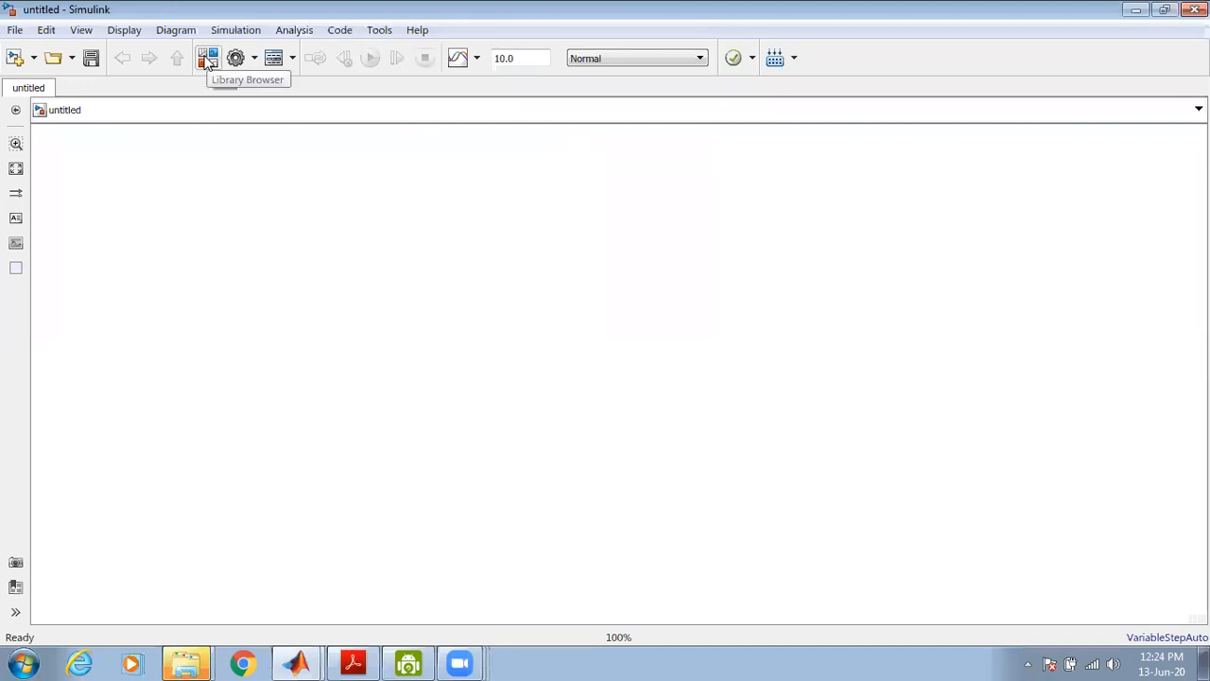
# Open the Simulink block library and expand Simscape, Power Systems, Specialized Technology down to Fundamental Blocks
pyautogui.click(208, 59)
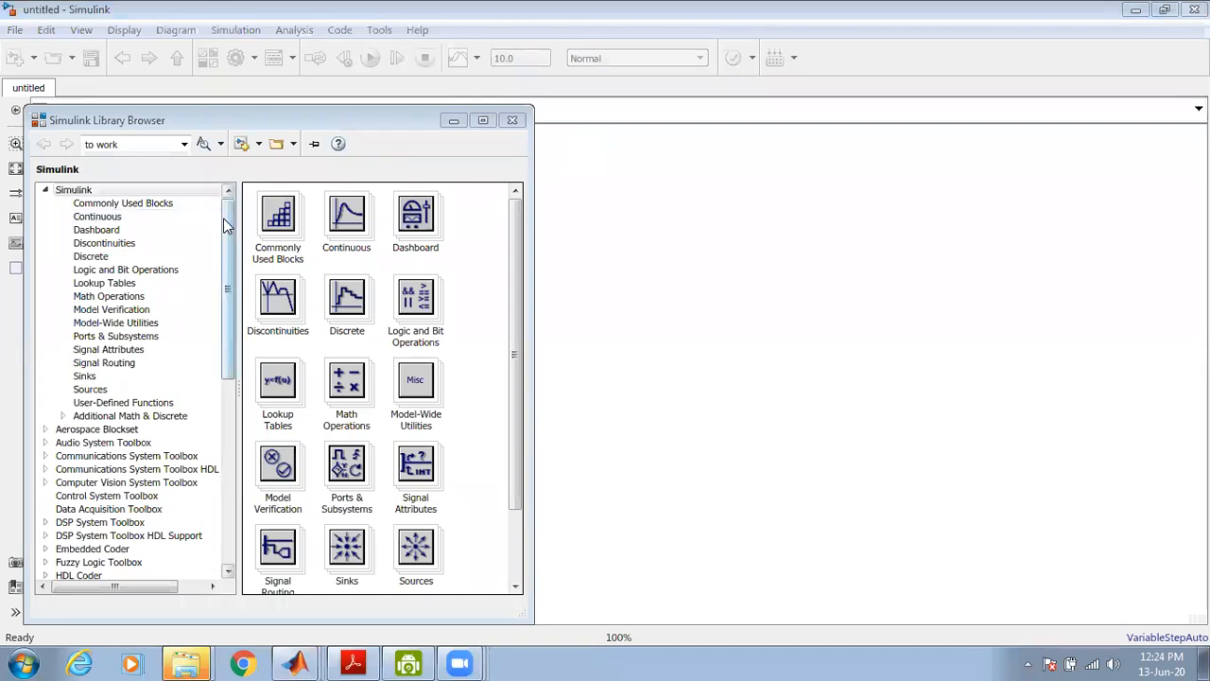
pyautogui.moveTo(227, 227); pyautogui.dragTo(261, 444)
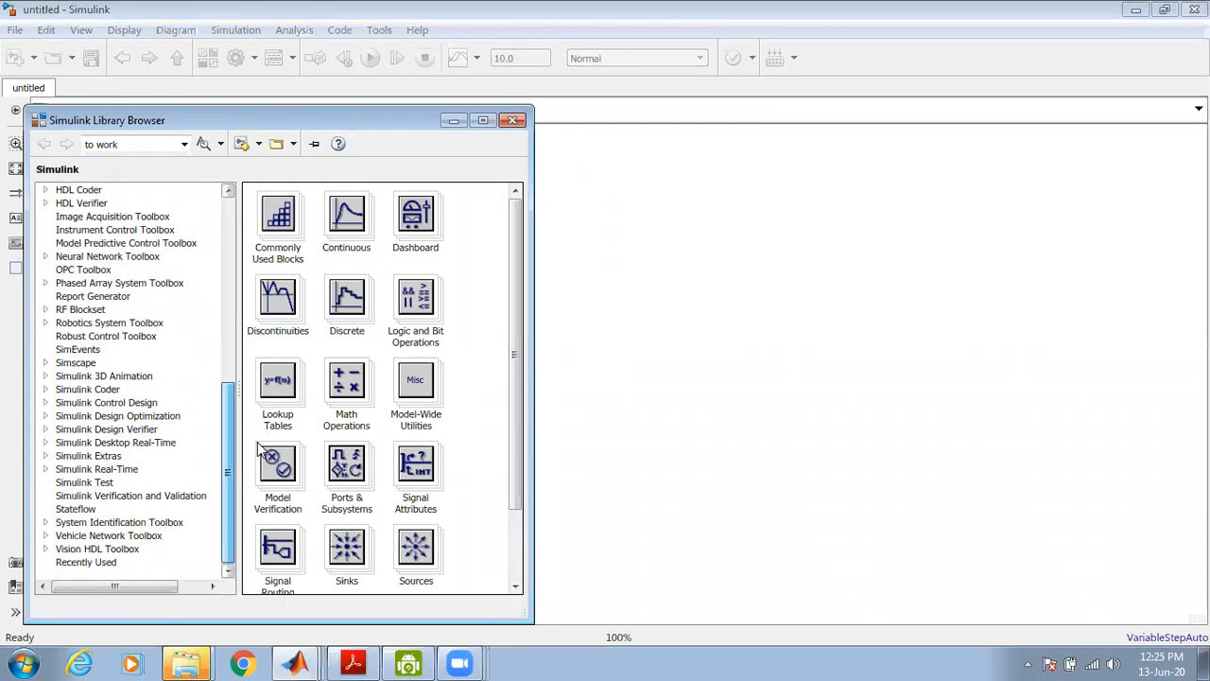
pyautogui.doubleClick(72, 366)
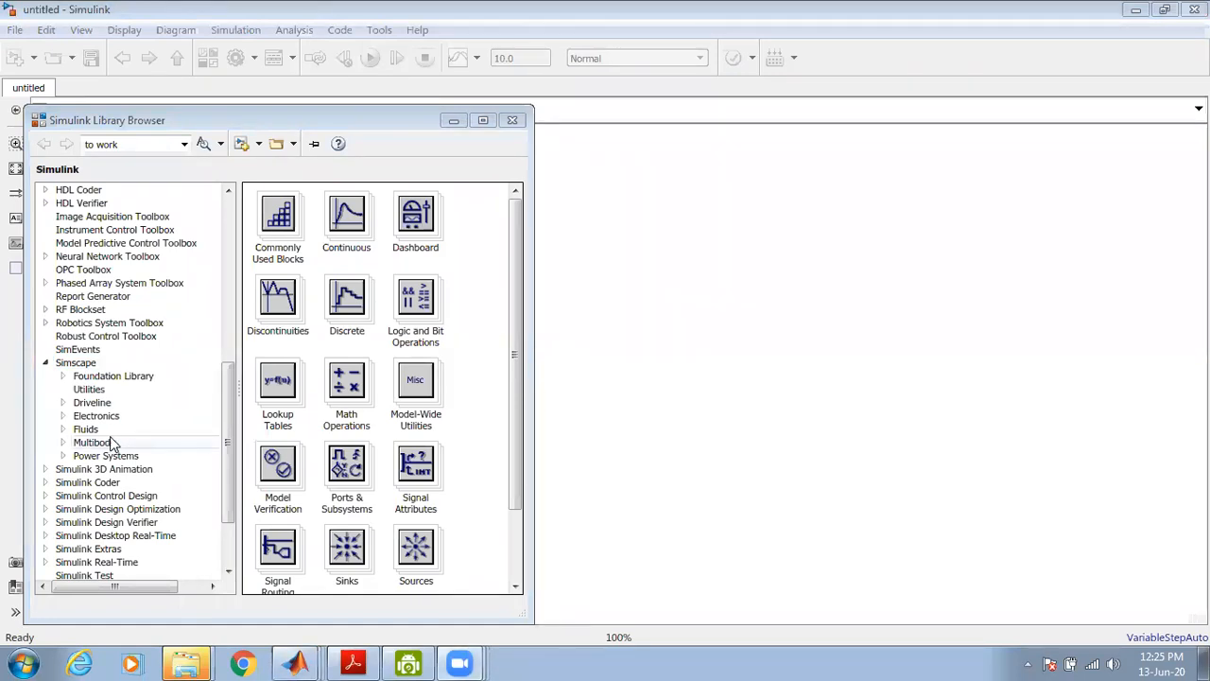
pyautogui.click(92, 458)
pyautogui.click(64, 456)
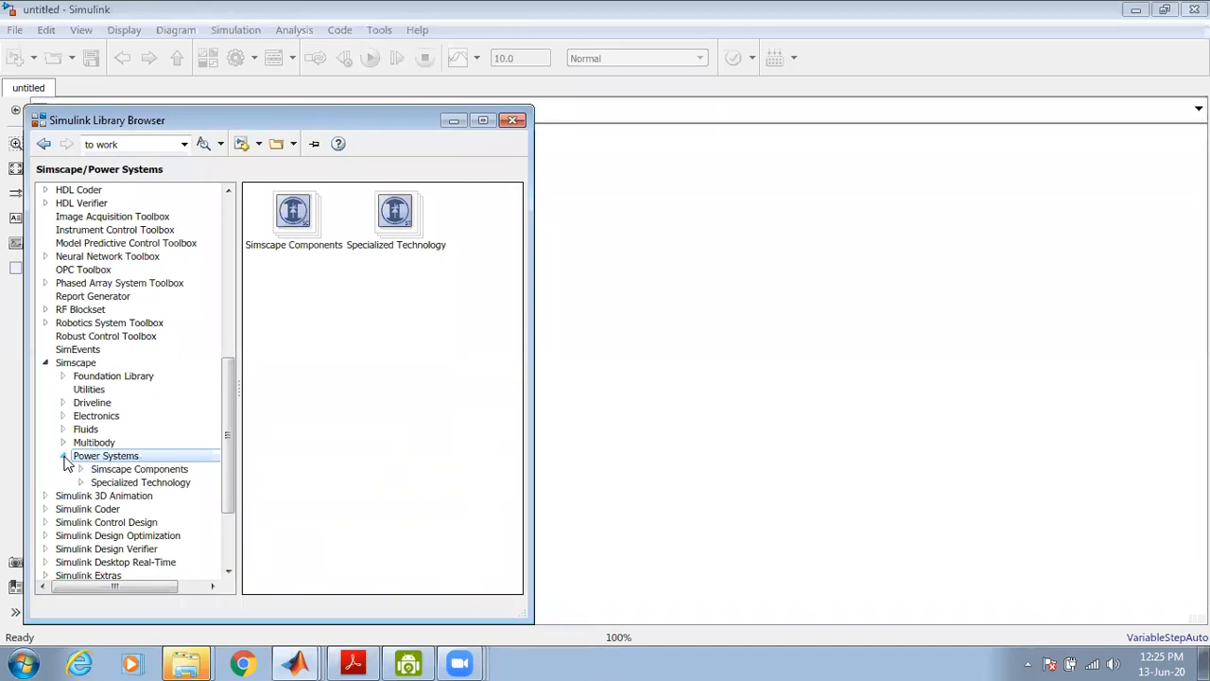
pyautogui.click(109, 484)
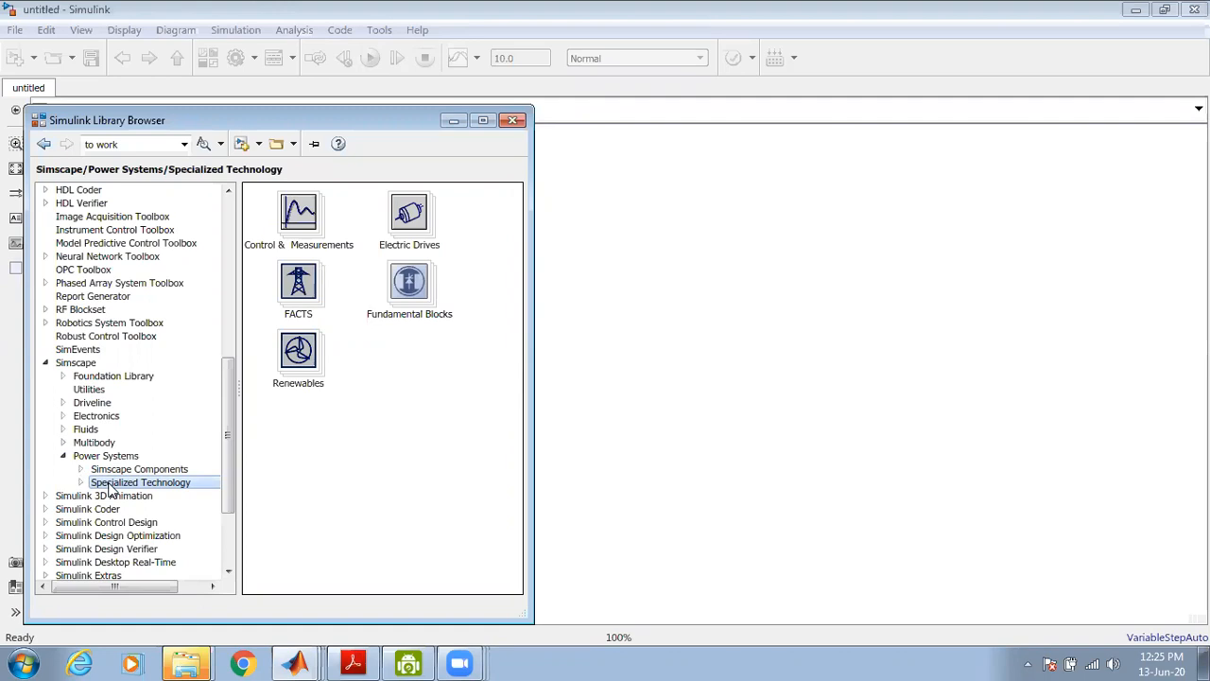
pyautogui.click(82, 482)
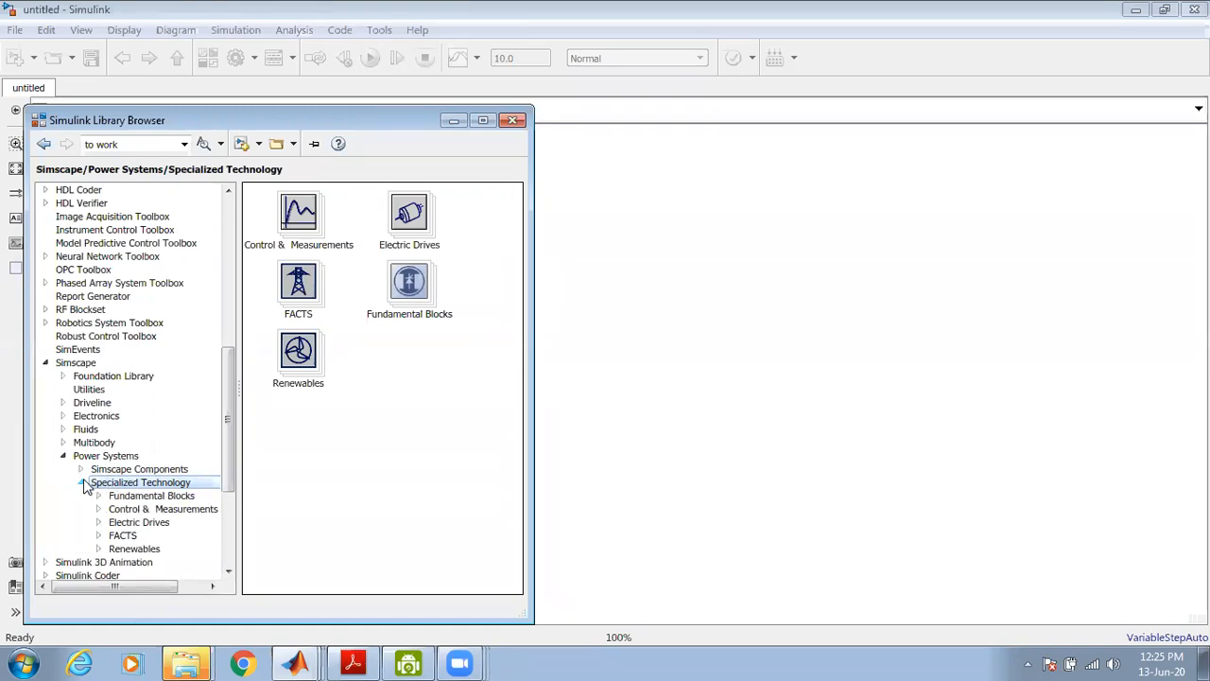
pyautogui.click(99, 496)
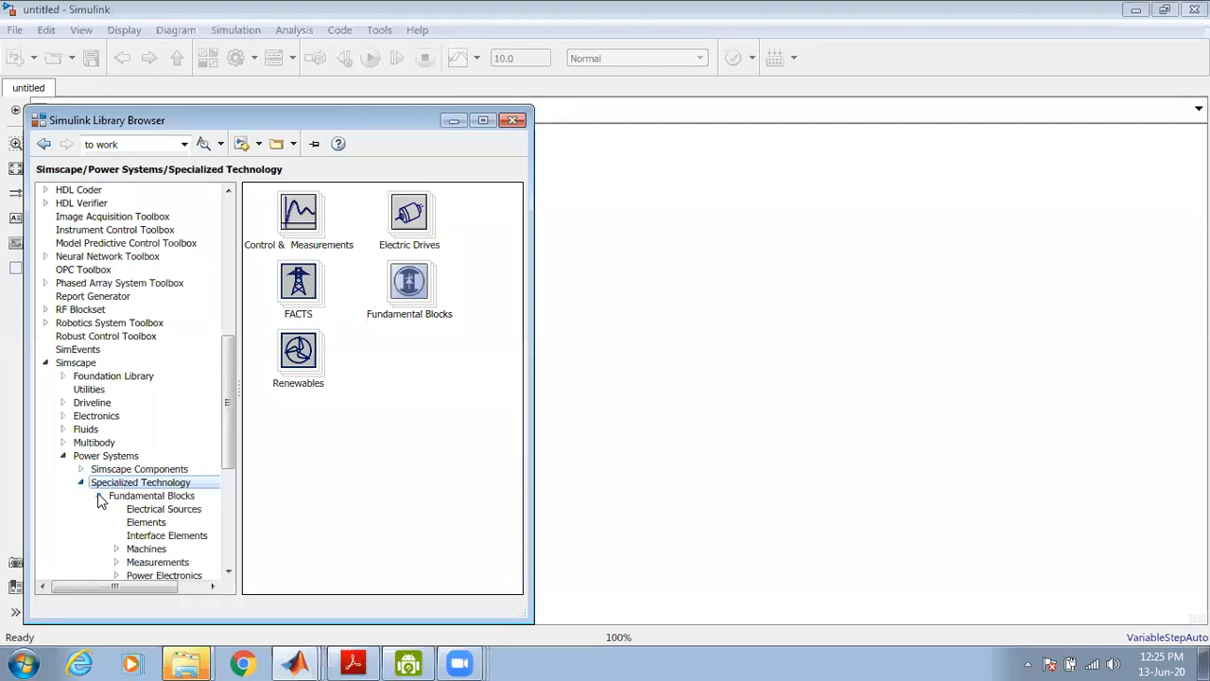
# Add a DC Voltage Source block from the Electrical Sources library to the untitled model
pyautogui.click(149, 510)
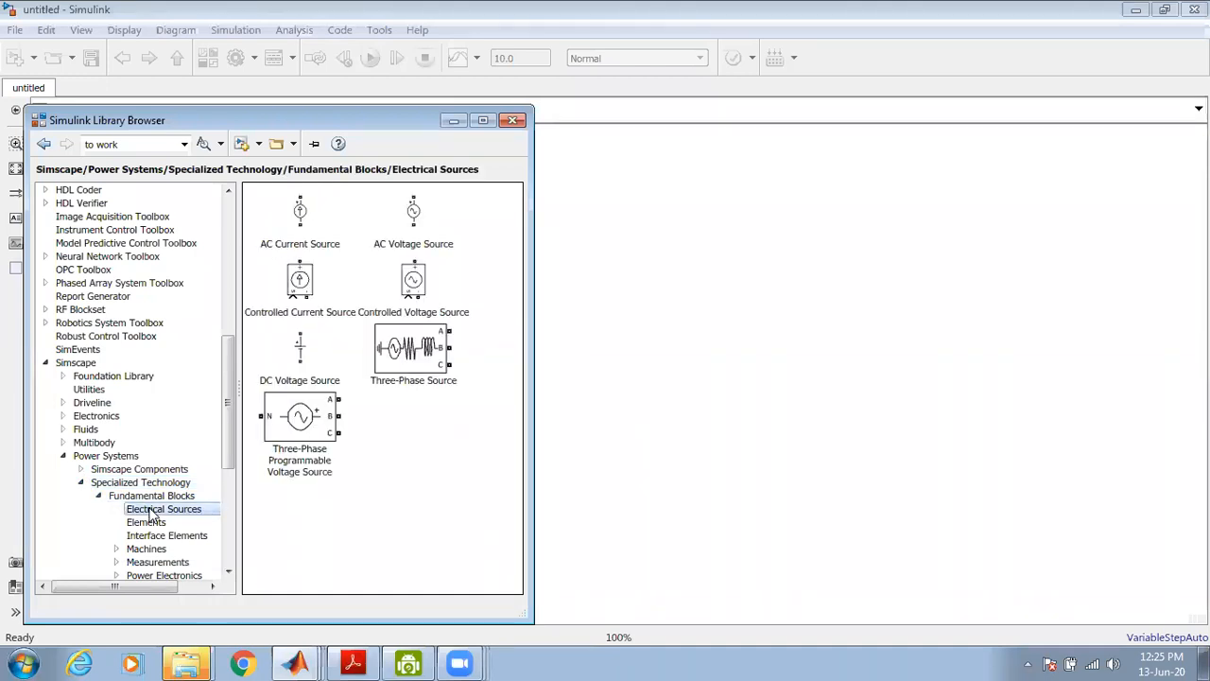
pyautogui.click(298, 355)
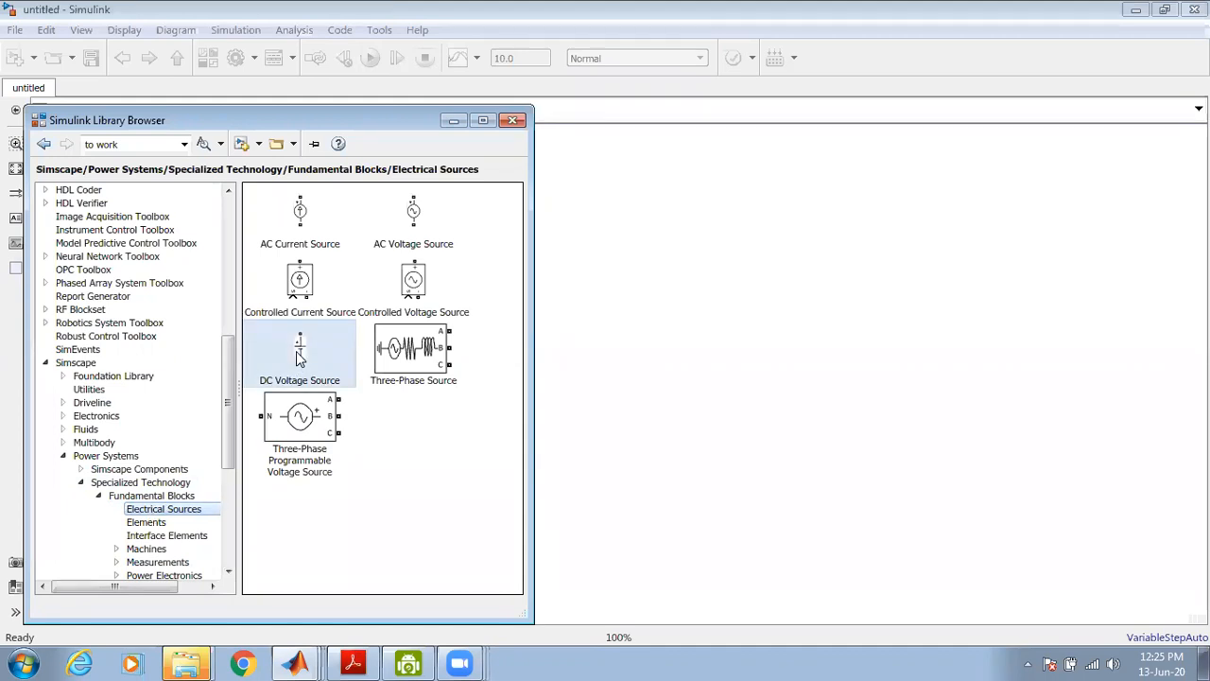
pyautogui.rightClick(299, 355)
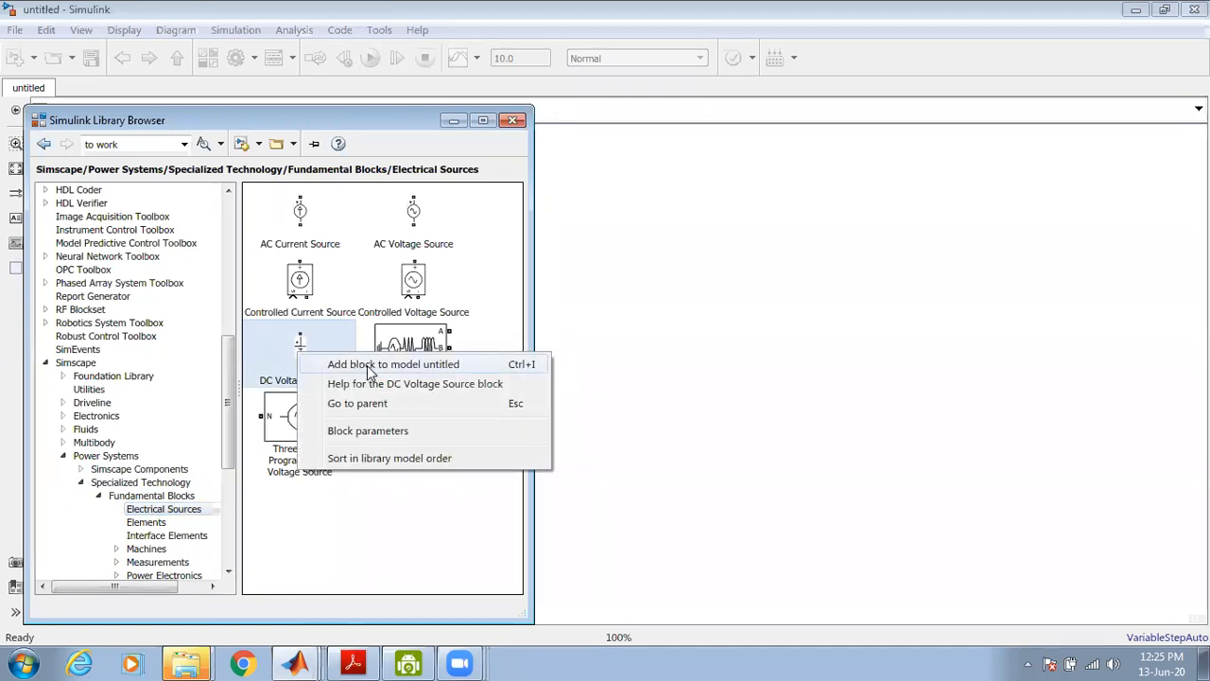
pyautogui.click(369, 370)
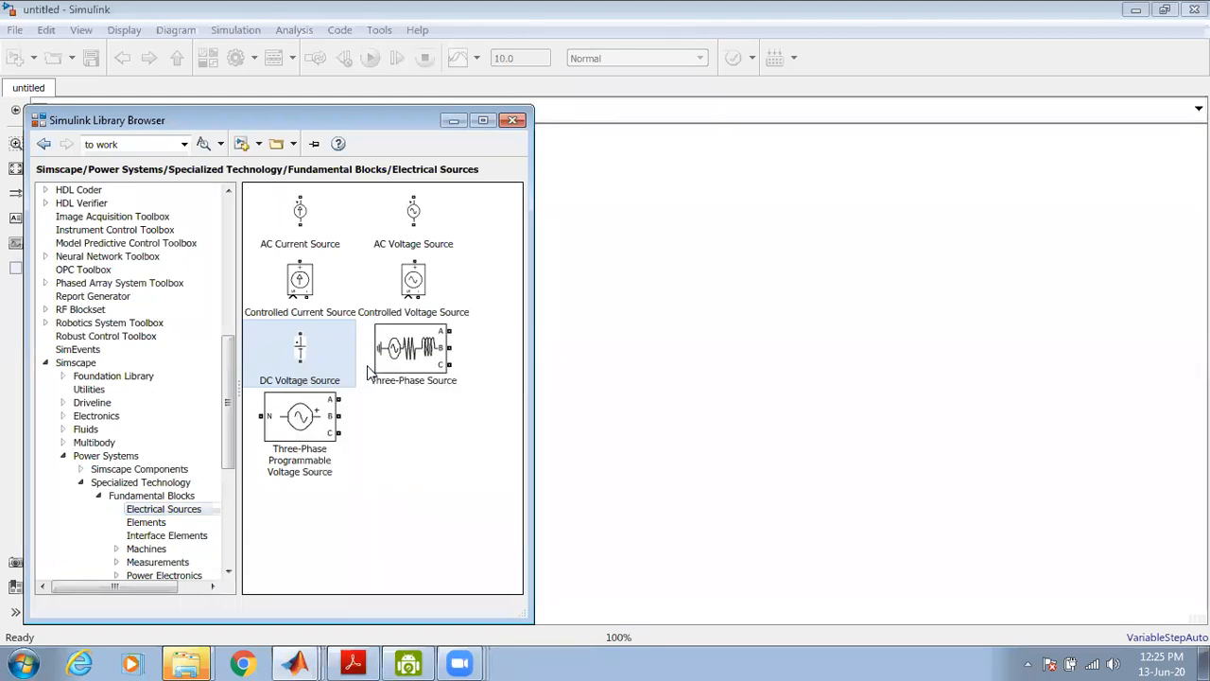
# Move the library window clear of the model centre and add a Ground block from the Elements library
pyautogui.click(156, 523)
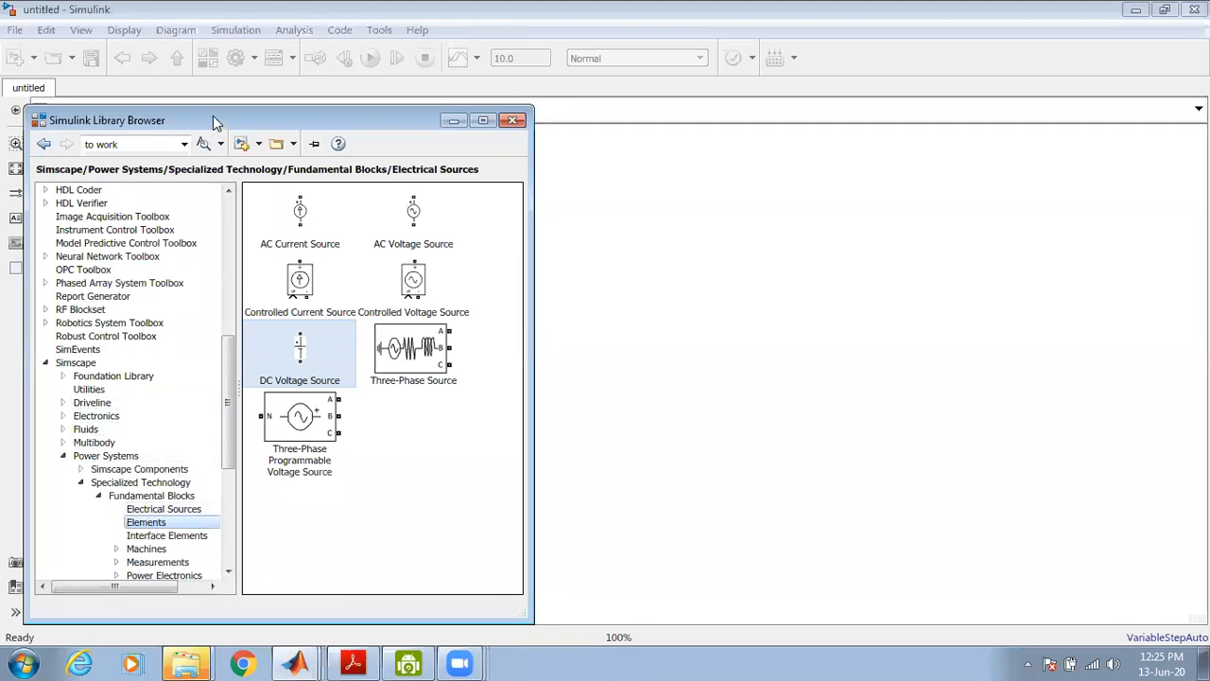
pyautogui.moveTo(213, 114); pyautogui.dragTo(238, 36)
pyautogui.moveTo(253, 319); pyautogui.dragTo(256, 362)
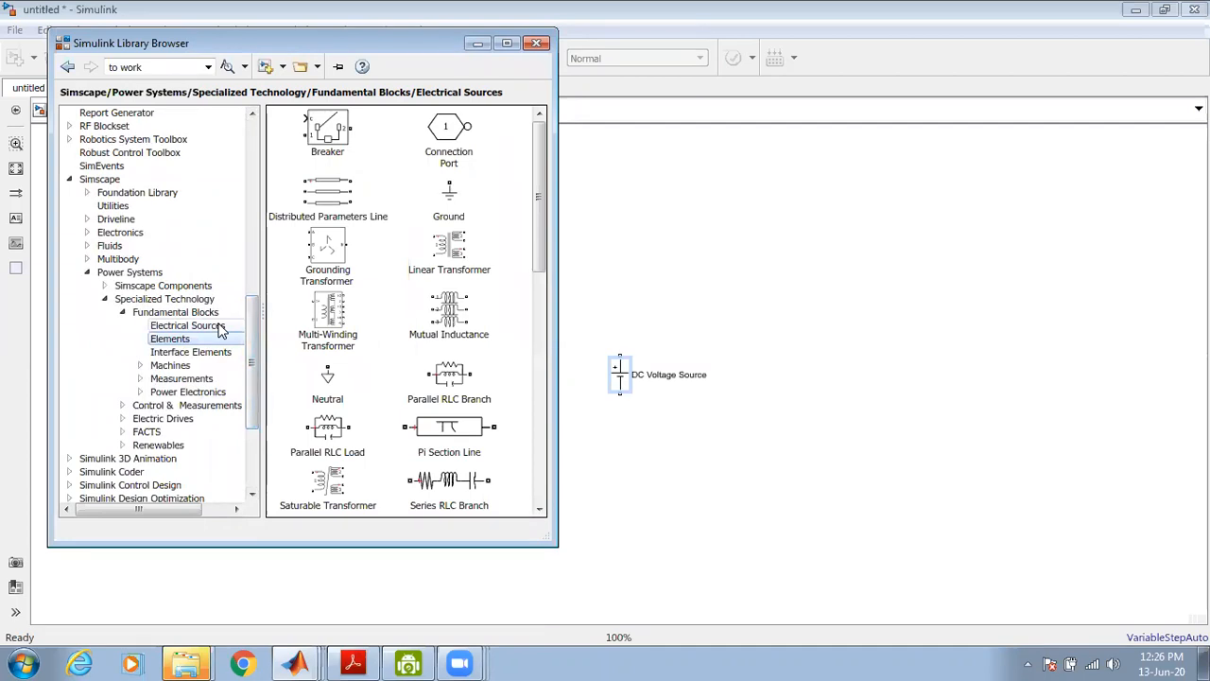
pyautogui.click(448, 200)
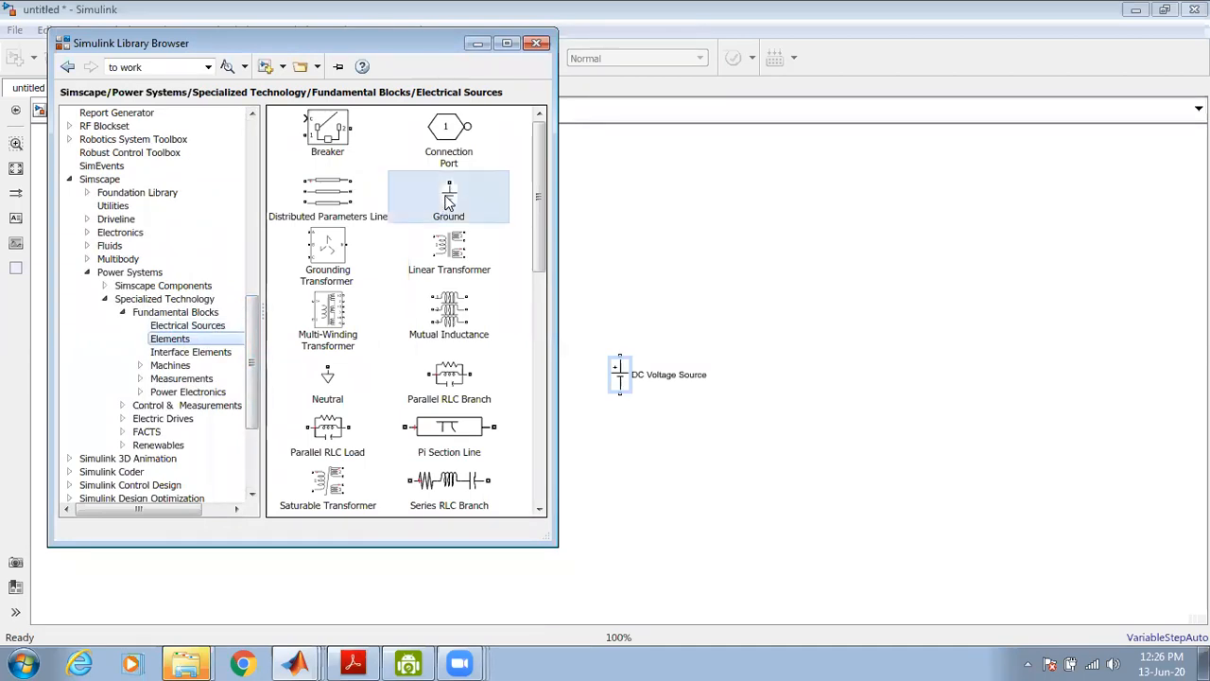
pyautogui.rightClick(448, 200)
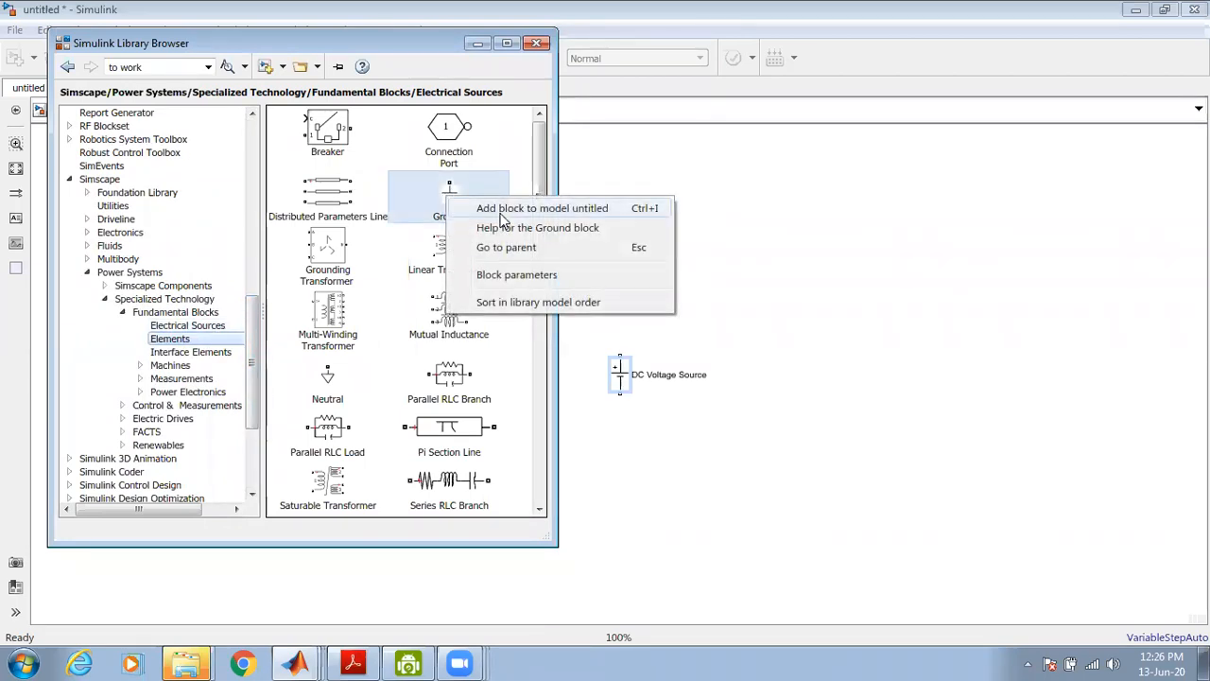
pyautogui.click(501, 209)
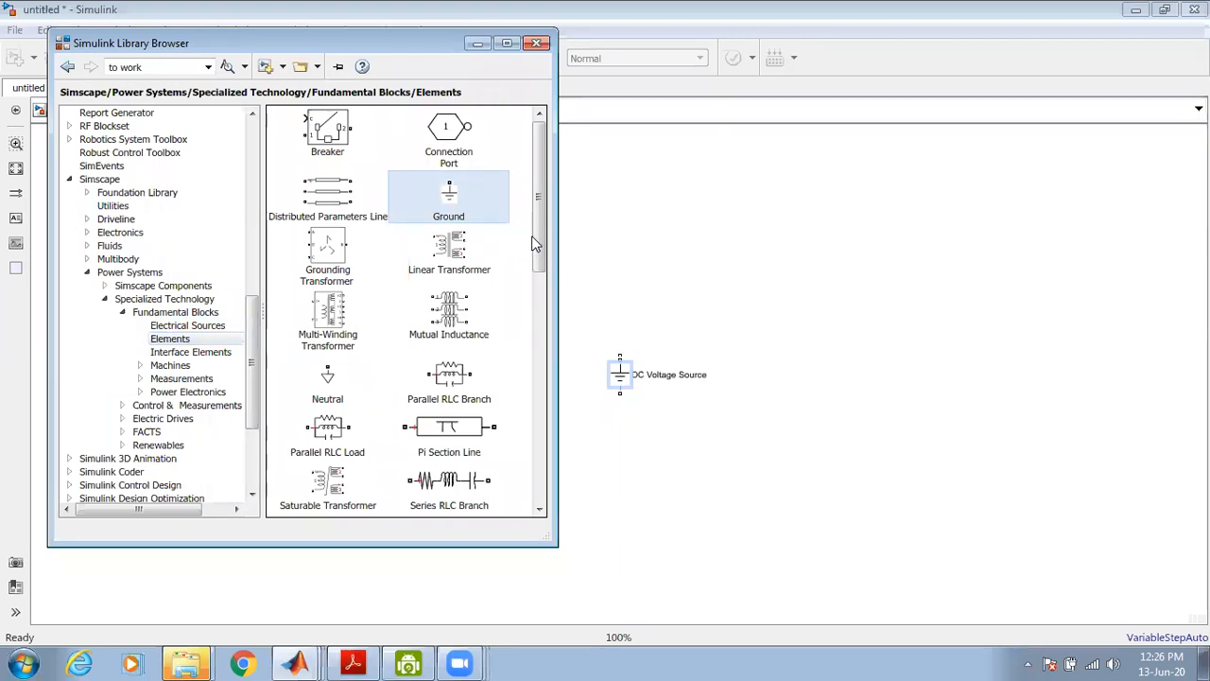
# Add a Series RLC Branch block from the Elements library to the model
pyautogui.moveTo(541, 237); pyautogui.dragTo(547, 296)
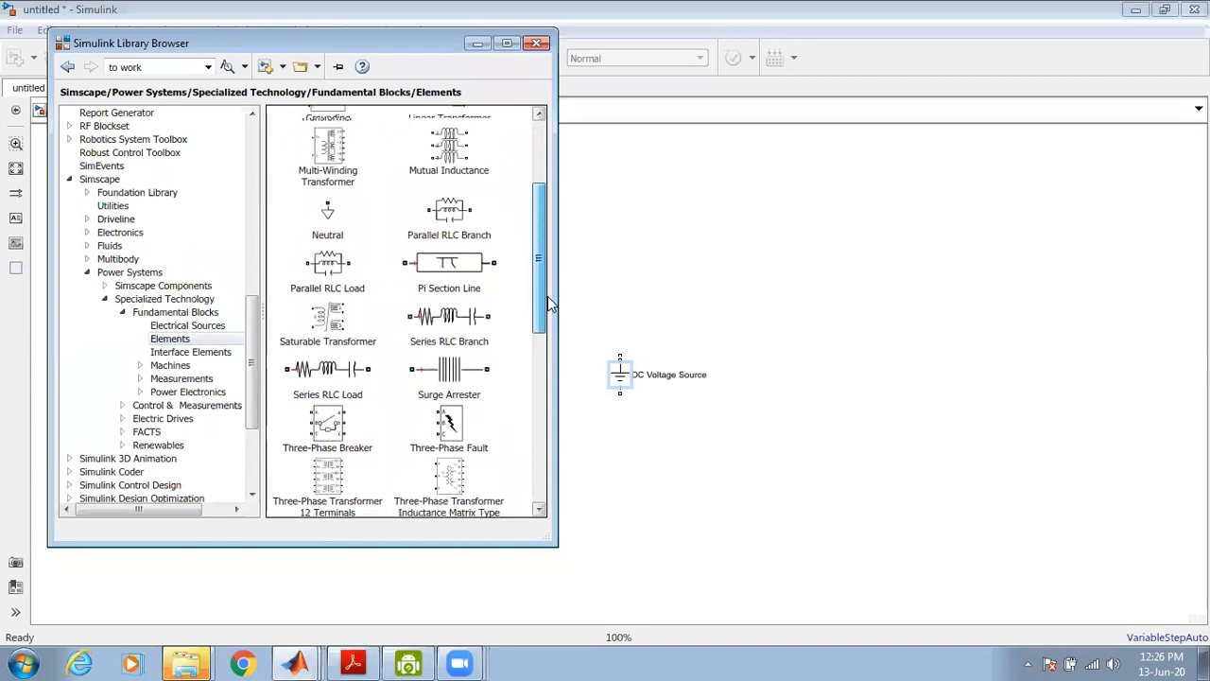
pyautogui.rightClick(456, 329)
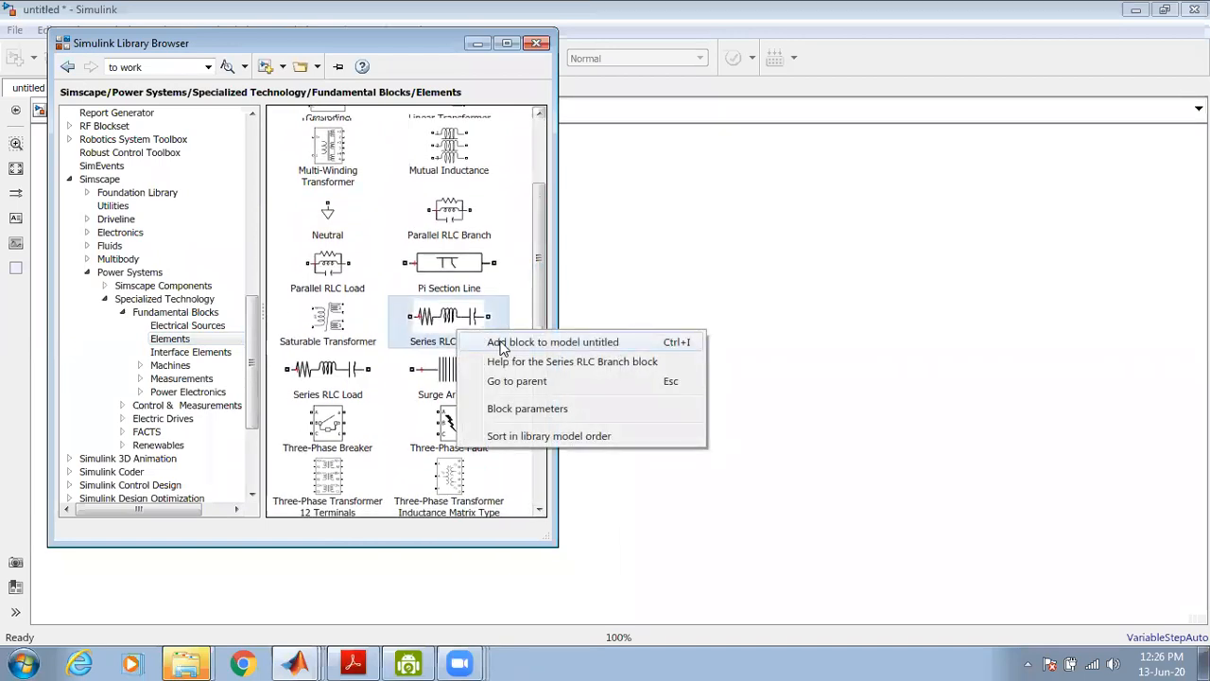
pyautogui.click(499, 342)
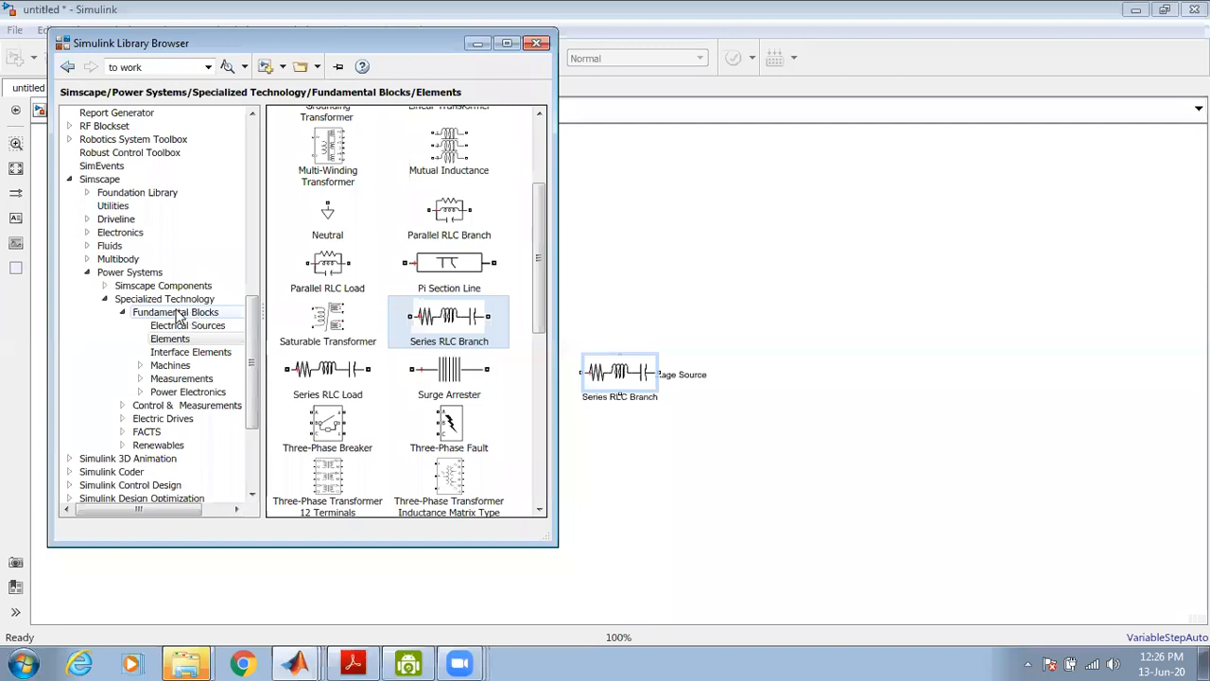
# Add the powergui block from the Fundamental Blocks library to the model
pyautogui.click(177, 312)
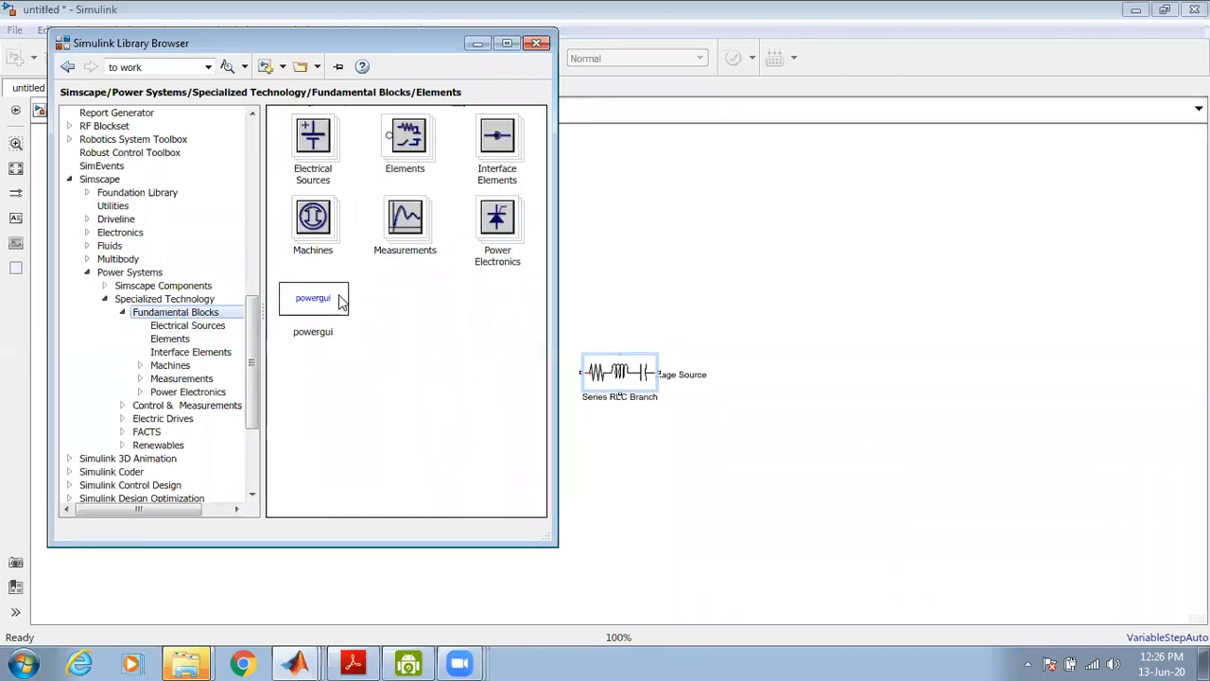
pyautogui.click(341, 301)
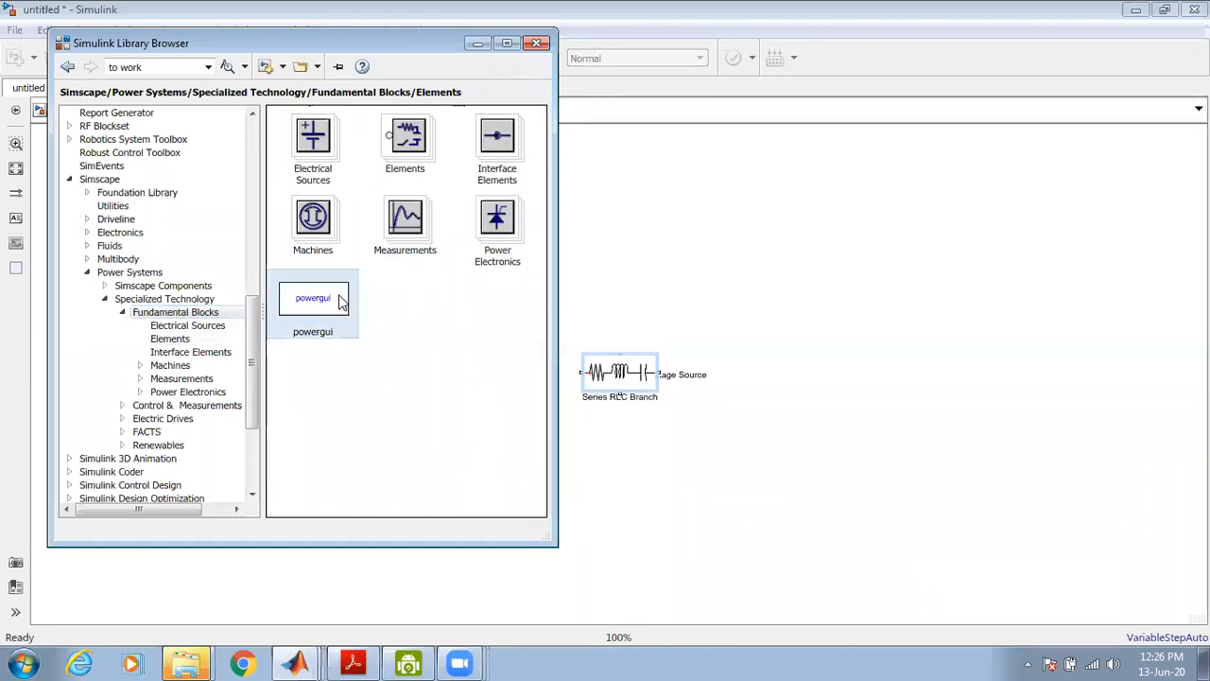
pyautogui.rightClick(341, 300)
pyautogui.click(433, 308)
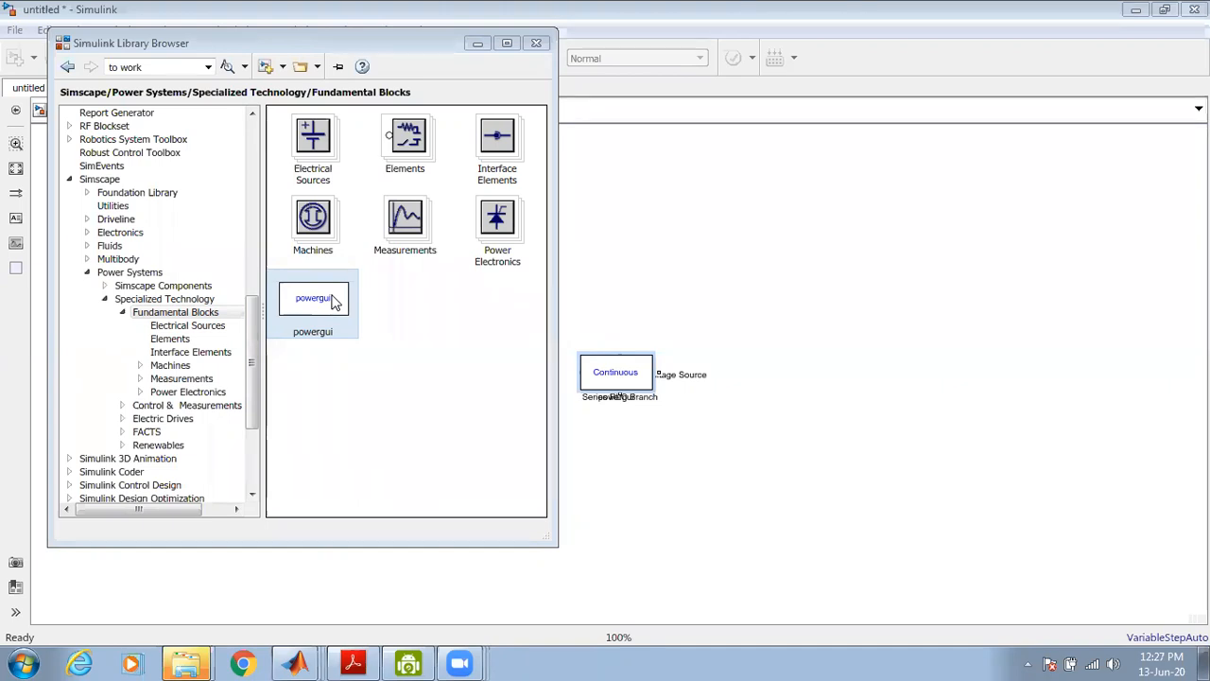
# Add a Voltage Measurement block from the Measurements library to the untitled model
pyautogui.click(185, 379)
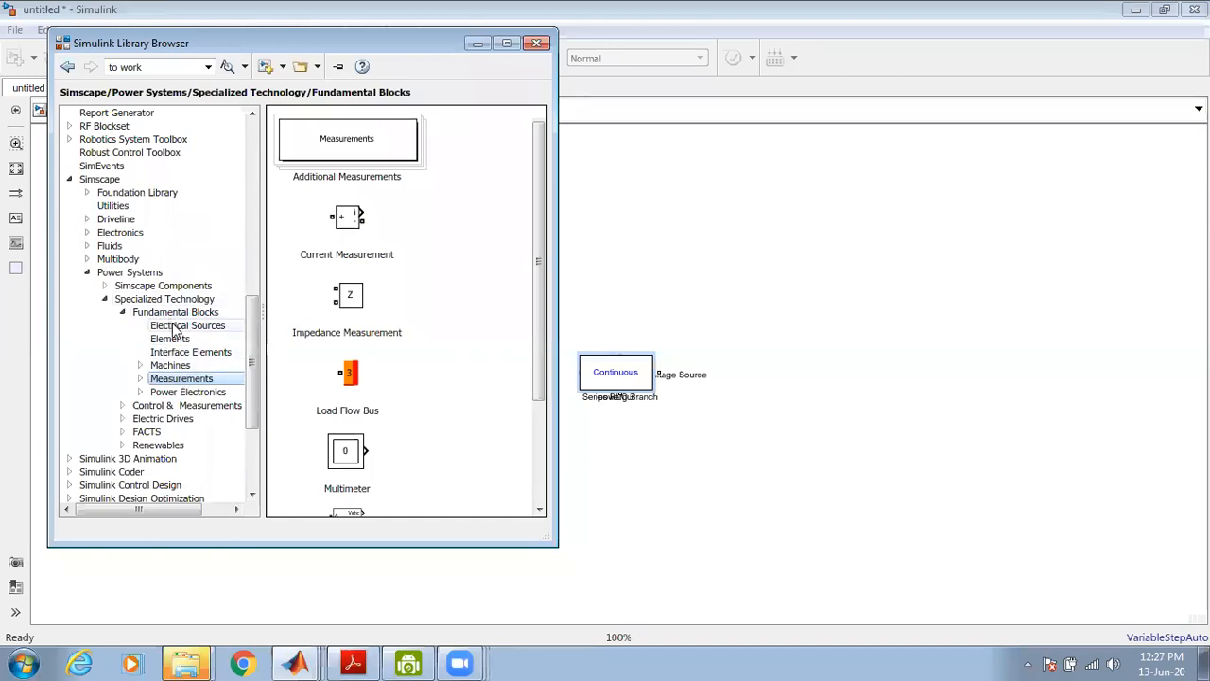
pyautogui.click(183, 382)
pyautogui.moveTo(536, 295); pyautogui.dragTo(567, 443)
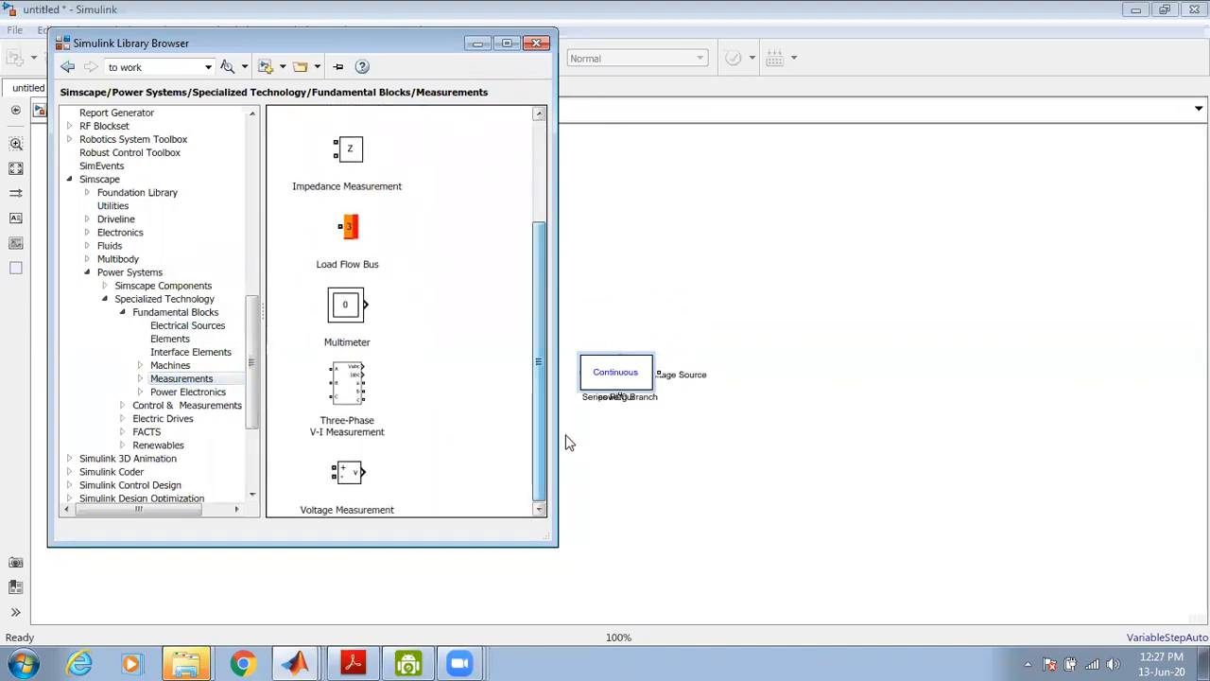
pyautogui.click(350, 472)
pyautogui.rightClick(351, 475)
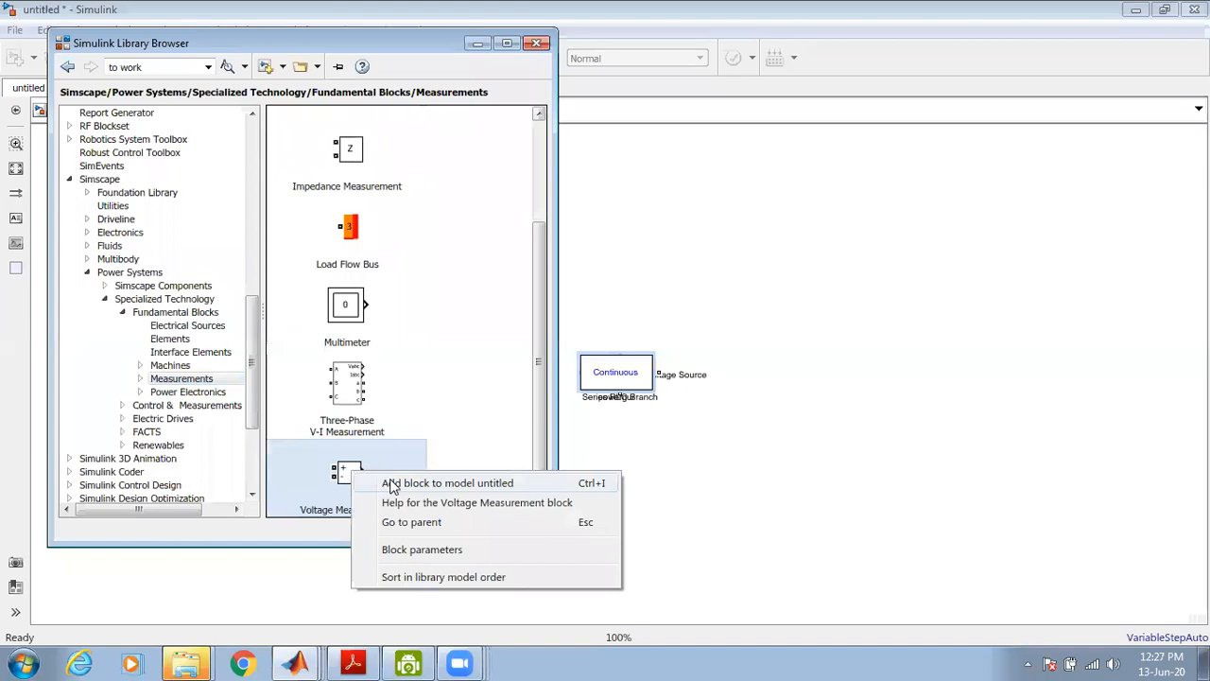
pyautogui.click(397, 484)
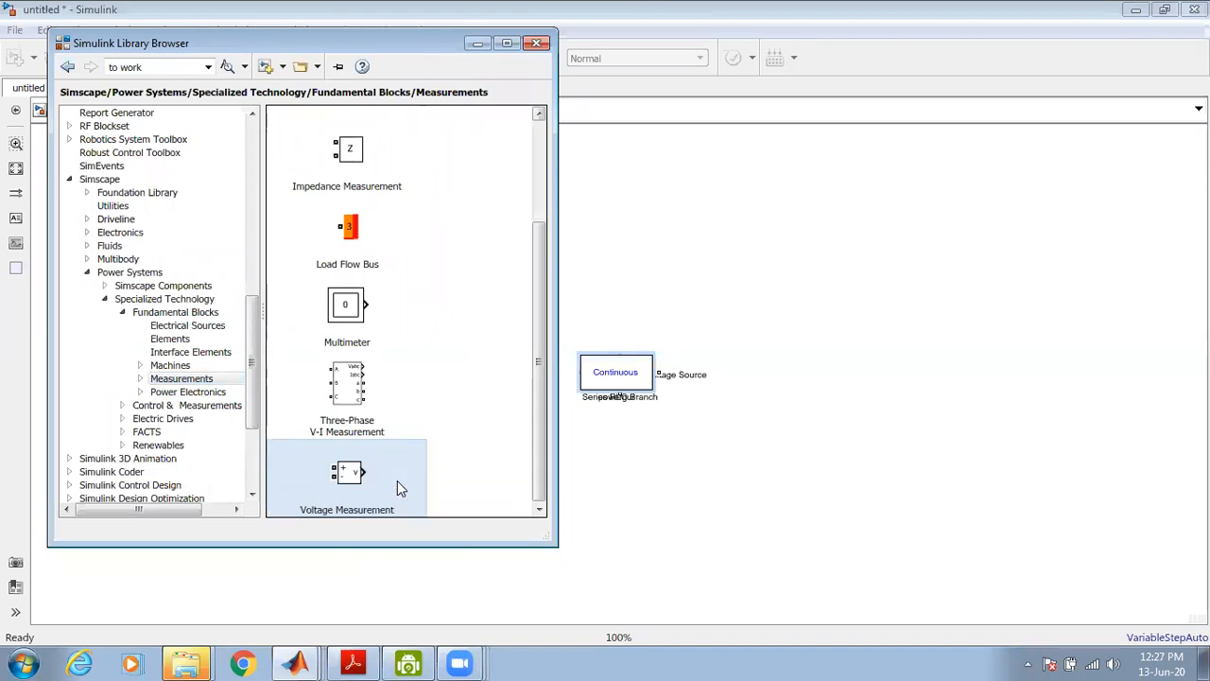
pyautogui.hotkey('ctrl', 'i')
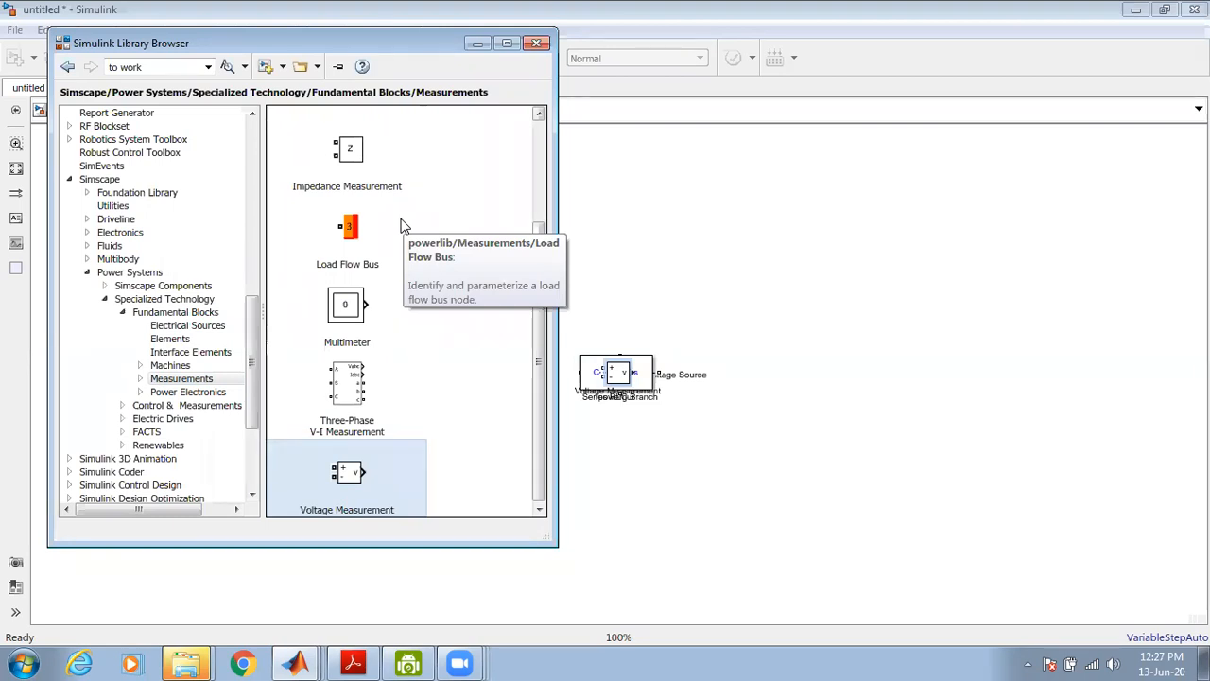
# Search the block library for "scope", add the Scope block to the model and close the library
pyautogui.click(168, 68)
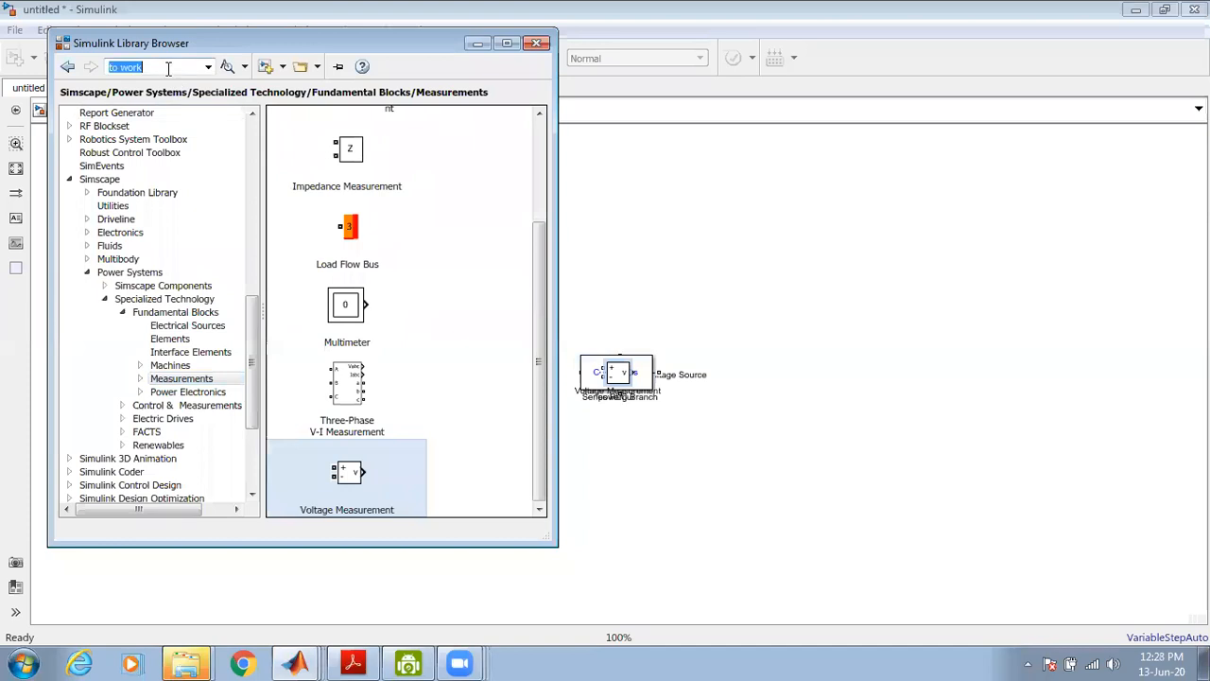
pyautogui.write('scope')
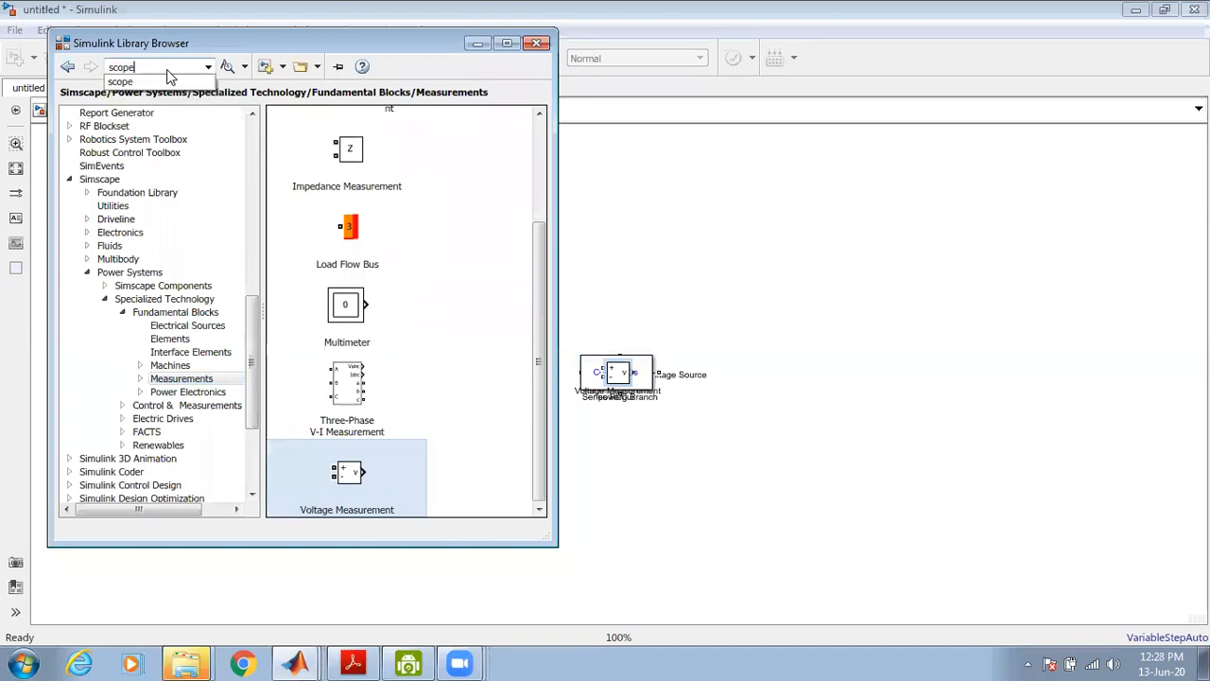
pyautogui.press('Return')
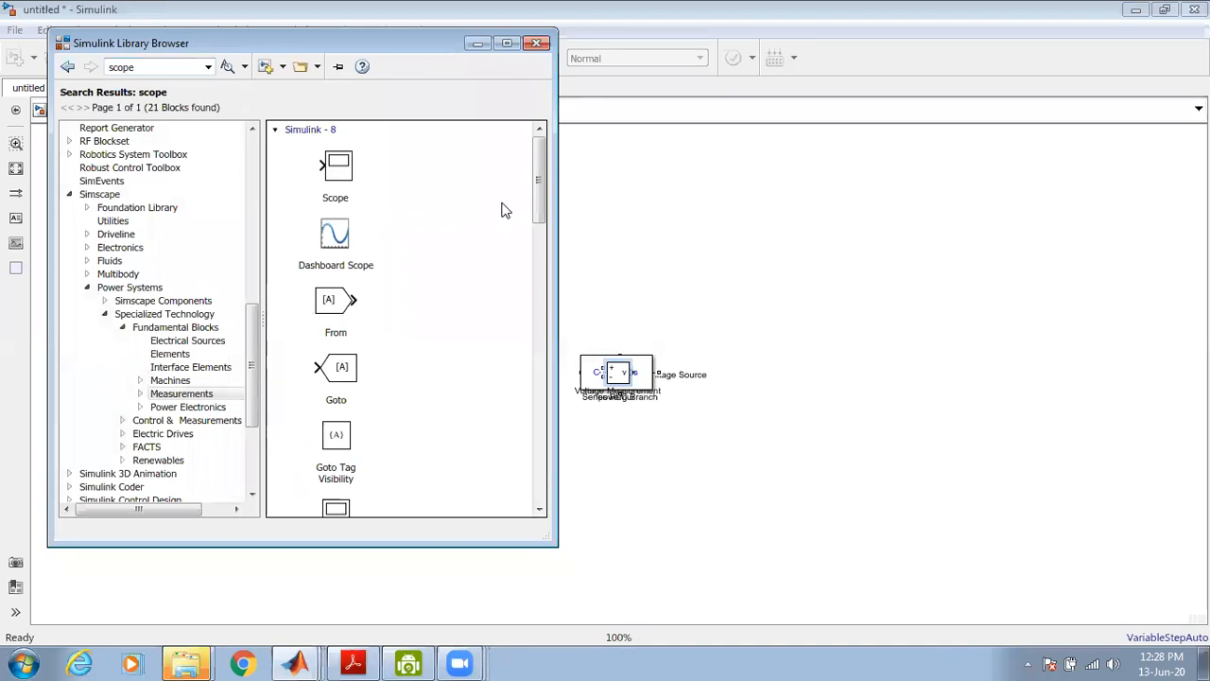
pyautogui.click(142, 66)
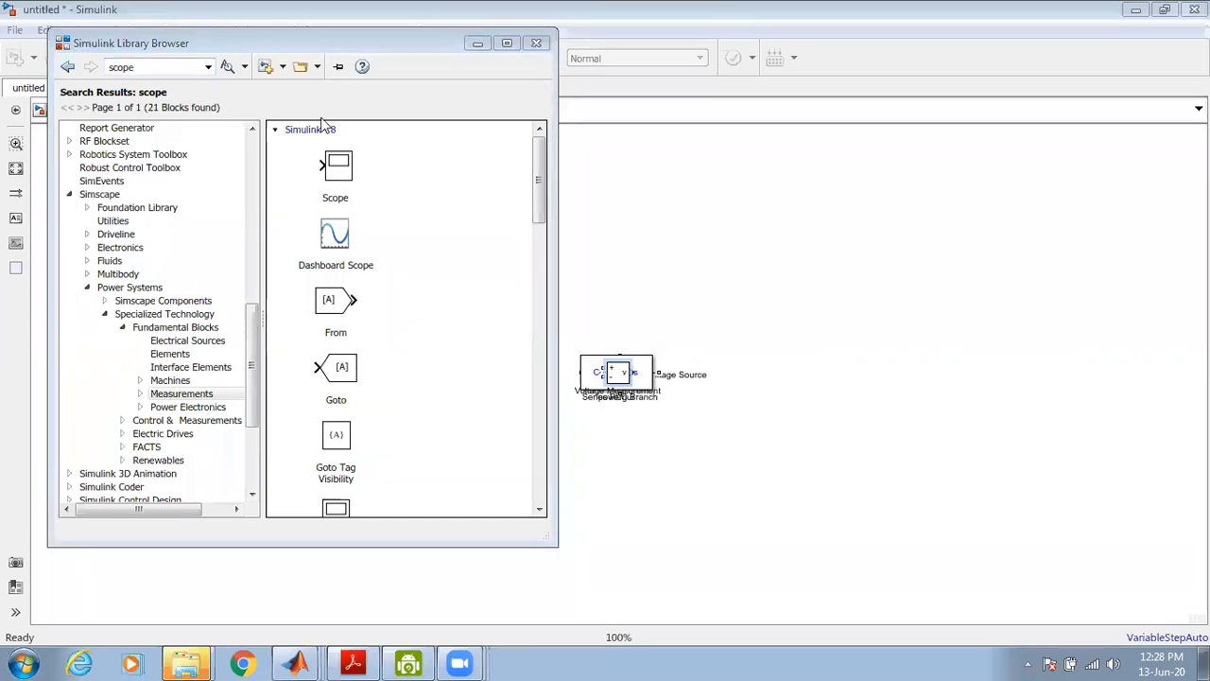
pyautogui.click(346, 173)
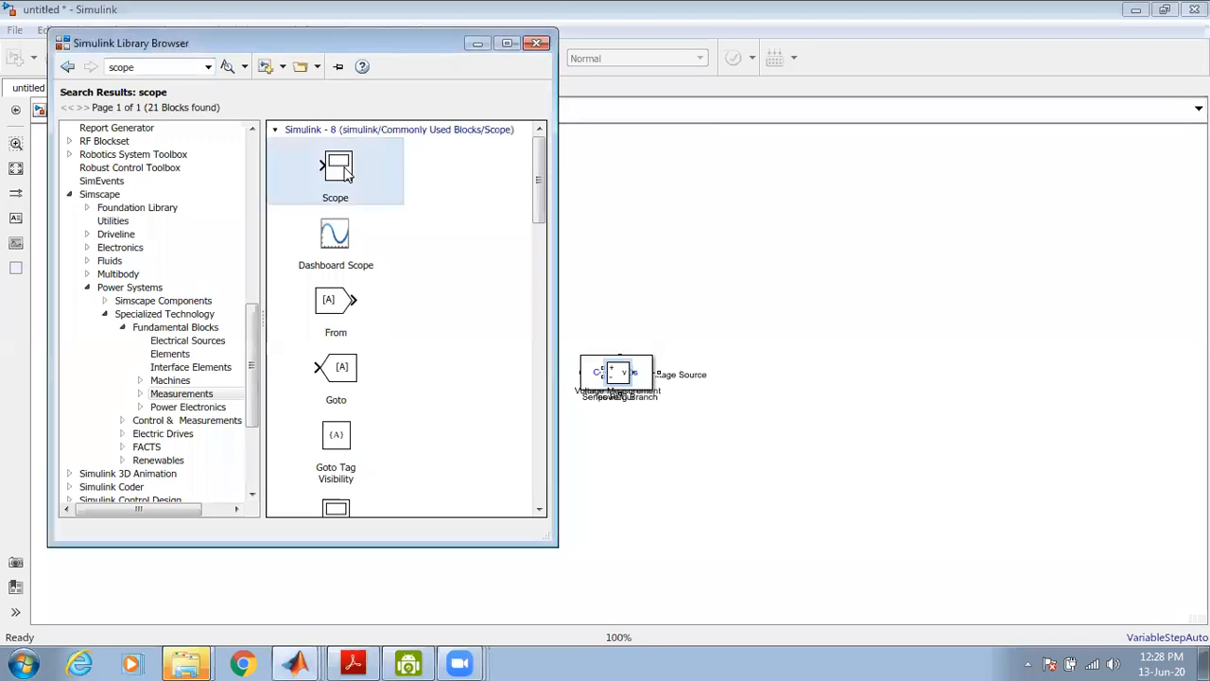
pyautogui.rightClick(345, 168)
pyautogui.click(392, 185)
pyautogui.click(536, 42)
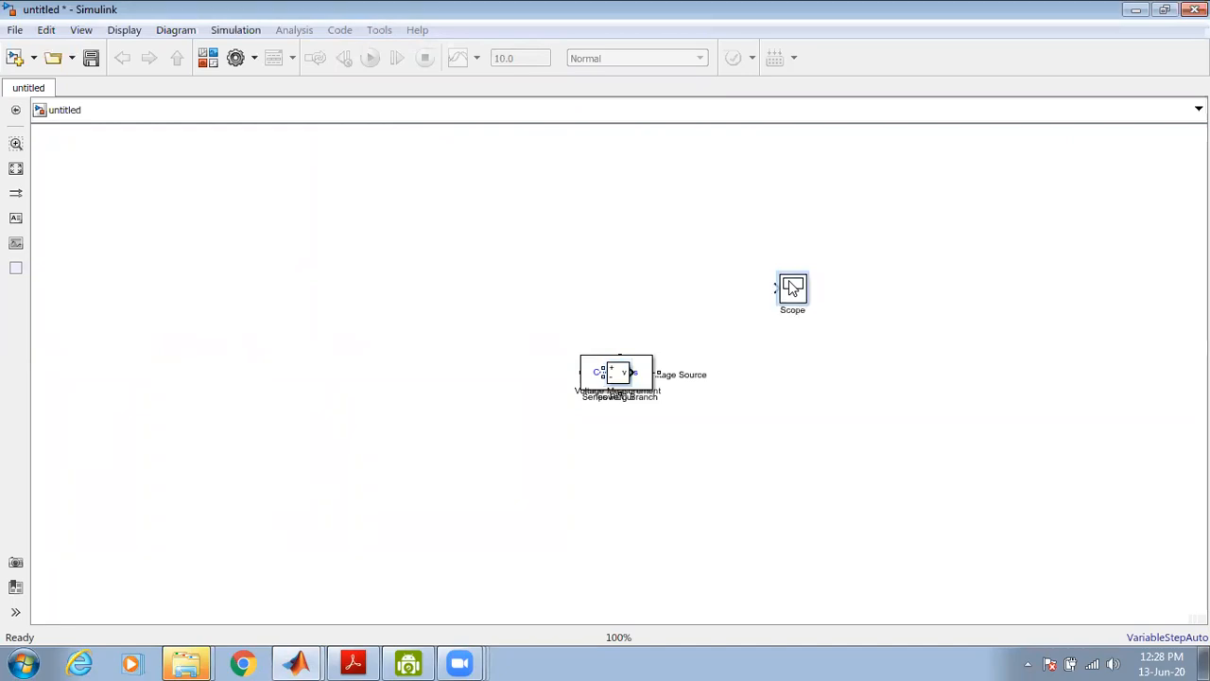
# Spread out the stacked Voltage Measurement, powergui, Series RLC Branch, Ground and DC Voltage Source blocks, with the source beside the RLC branch
pyautogui.moveTo(613, 372); pyautogui.dragTo(704, 293)
pyautogui.moveTo(629, 383); pyautogui.dragTo(171, 200)
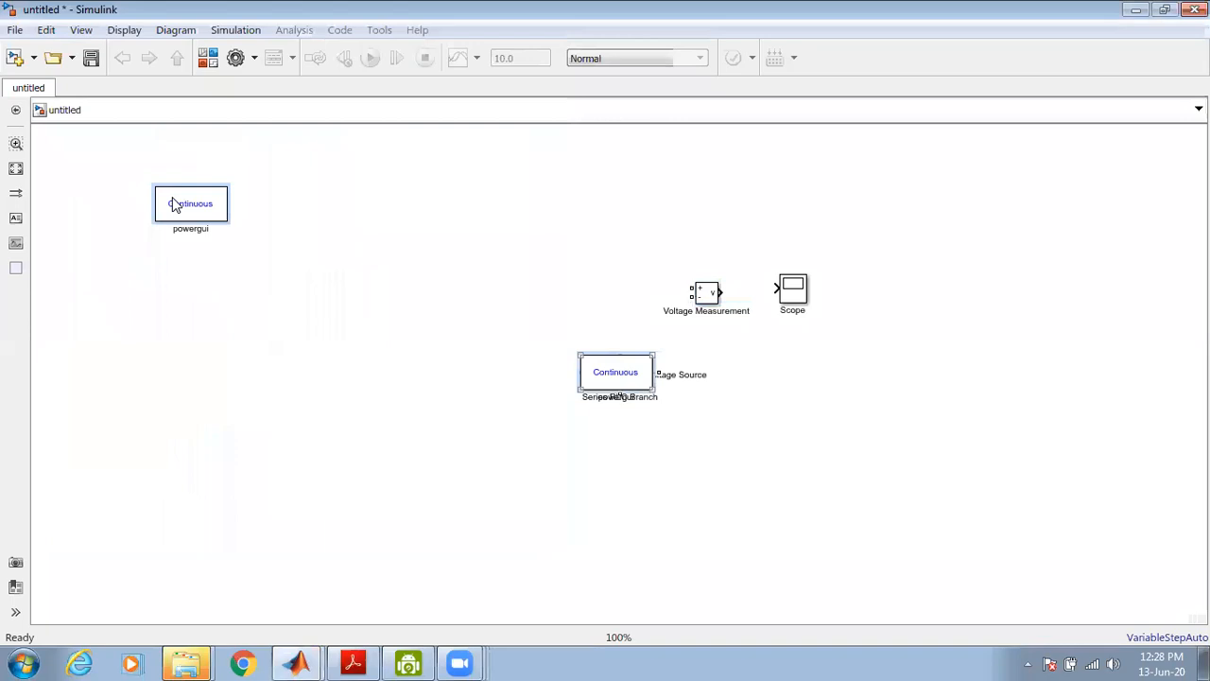
pyautogui.moveTo(619, 363); pyautogui.dragTo(504, 297)
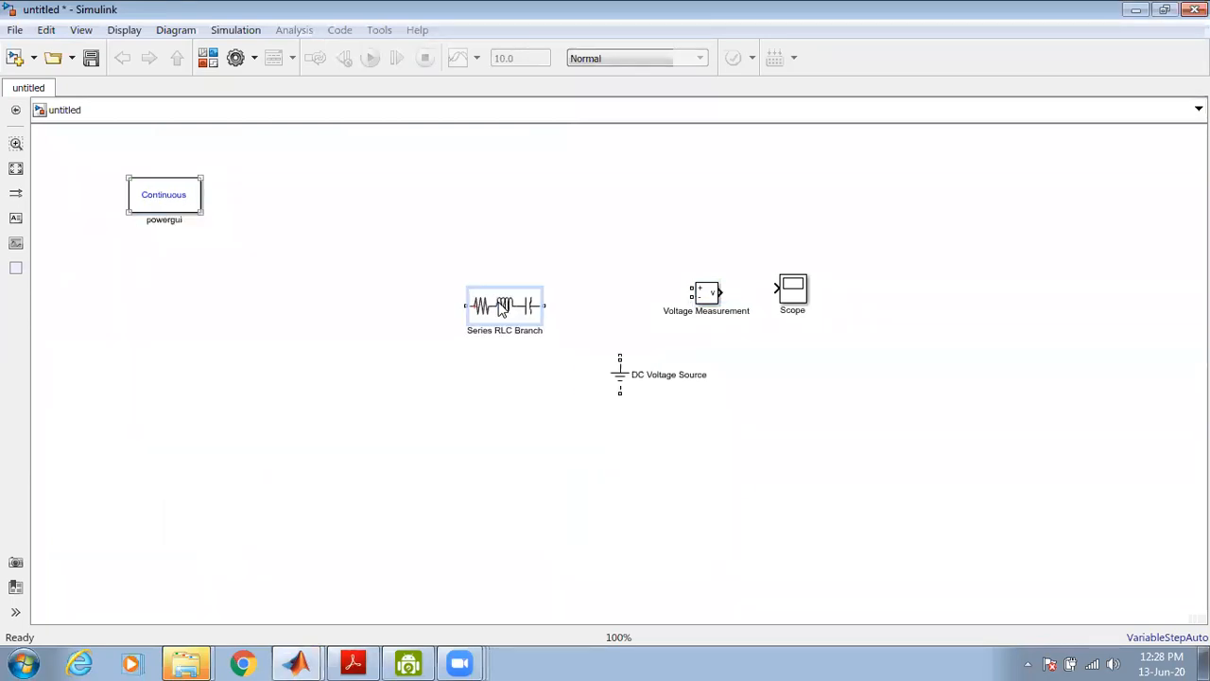
pyautogui.moveTo(618, 367); pyautogui.dragTo(476, 376)
pyautogui.click(615, 374)
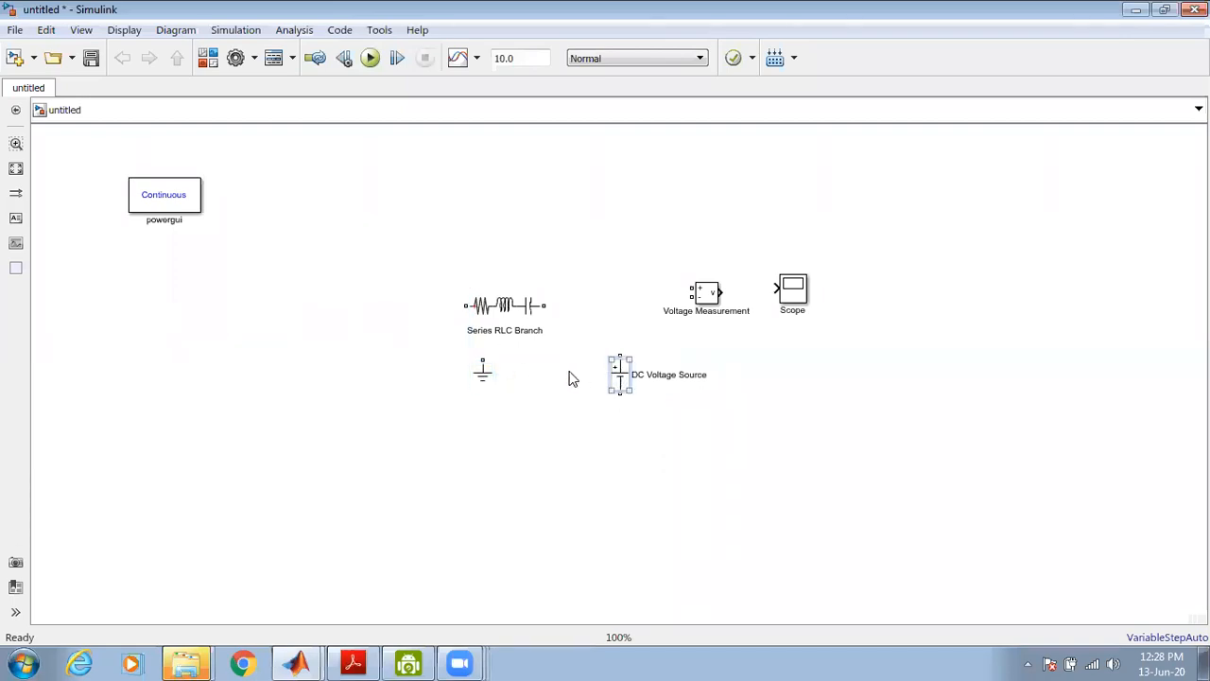
pyautogui.moveTo(623, 370); pyautogui.dragTo(319, 302)
pyautogui.click(368, 412)
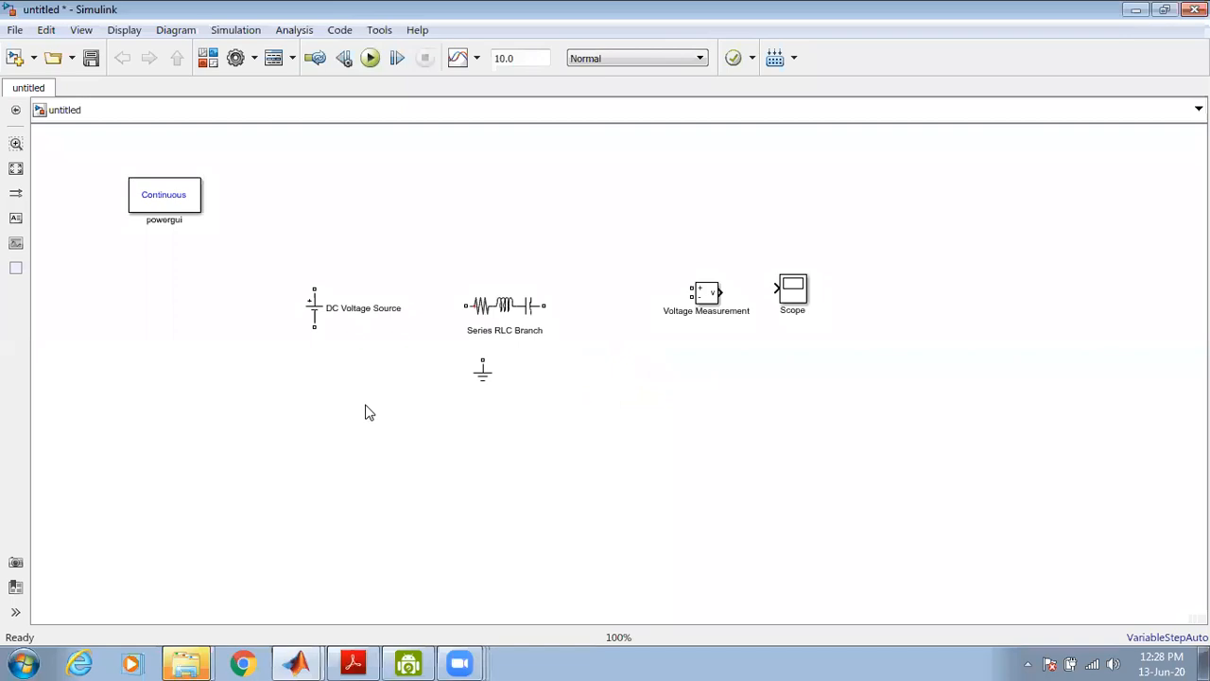
# Move the Series RLC Branch block higher, above the level of the DC Voltage Source
pyautogui.hotkey('ctrl', 'a')
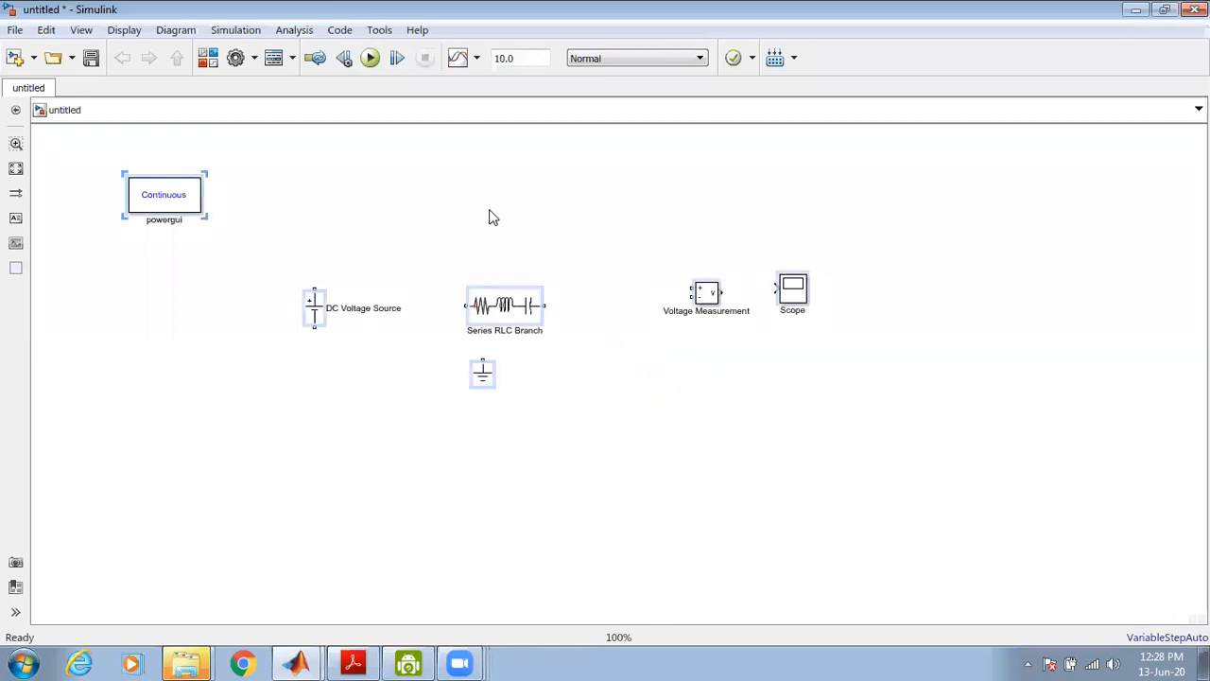
pyautogui.hotkey('ctrl', '+')
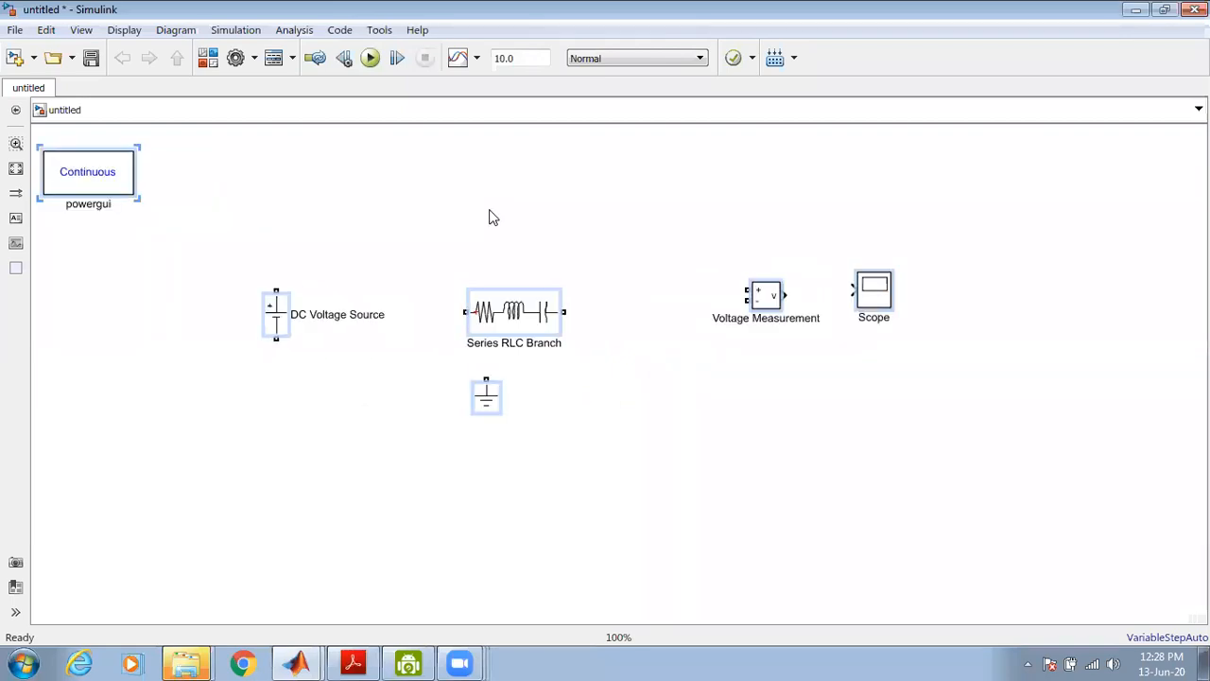
pyautogui.click(487, 192)
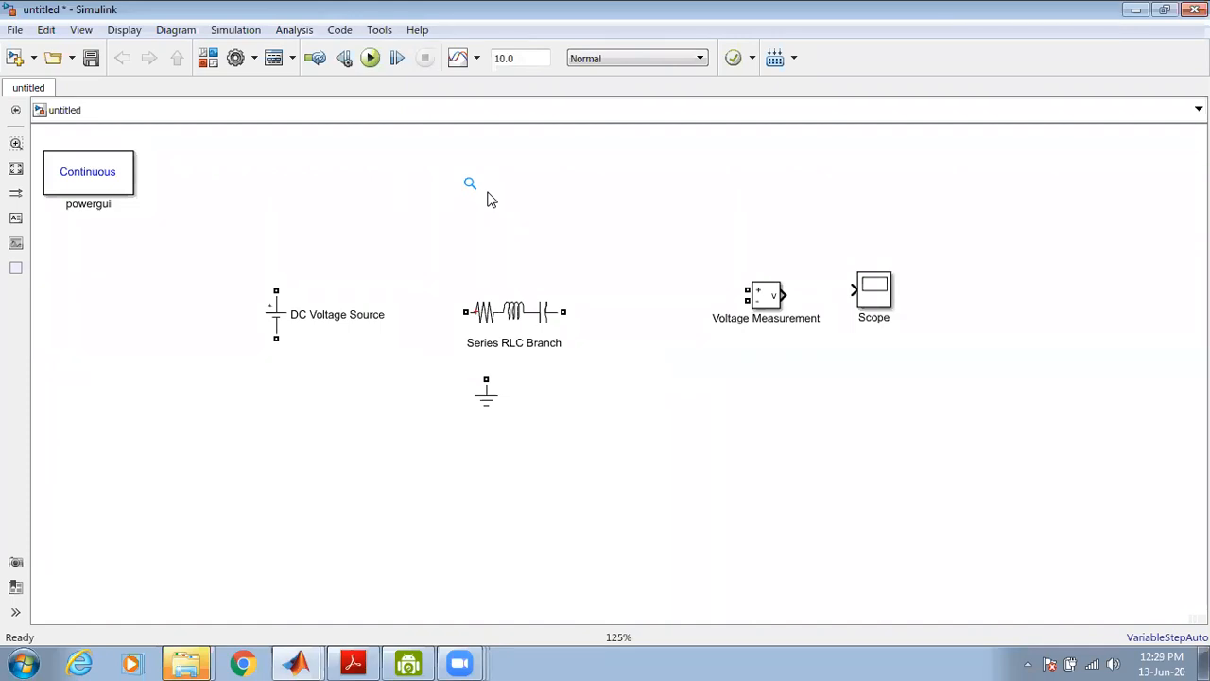
pyautogui.moveTo(526, 310); pyautogui.dragTo(470, 210)
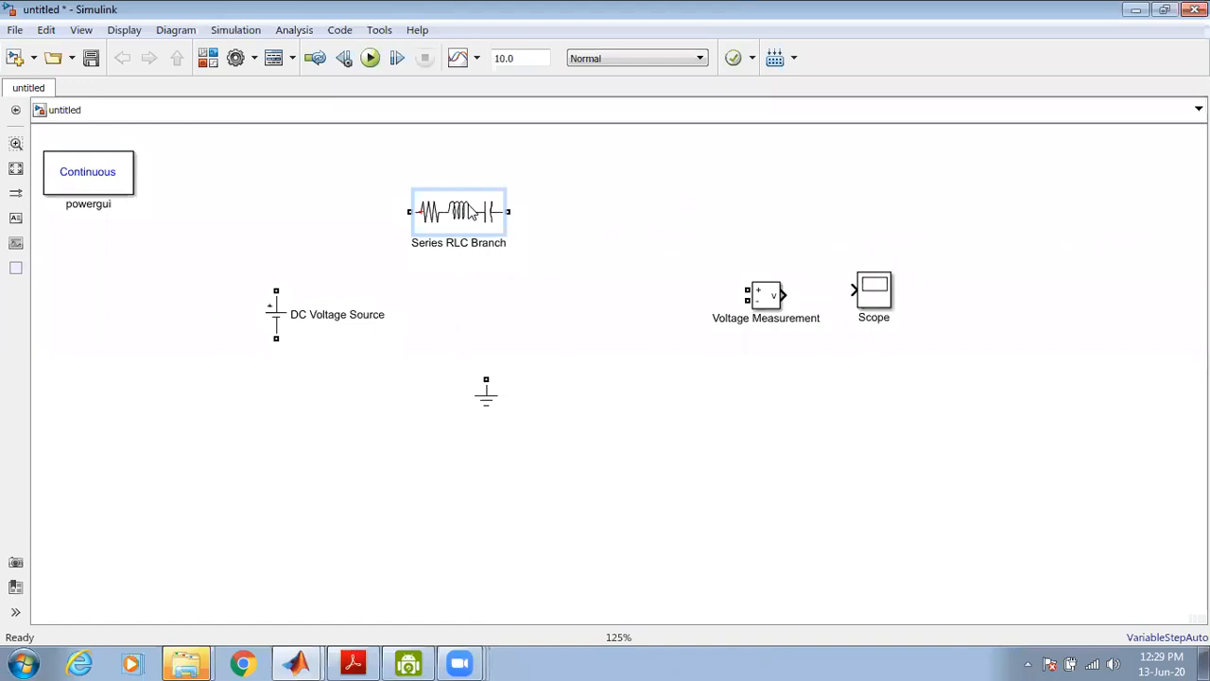
# Open the Series RLC Branch parameters and set the branch type to R
pyautogui.click(465, 210)
pyautogui.click(465, 210)
pyautogui.doubleClick(464, 209)
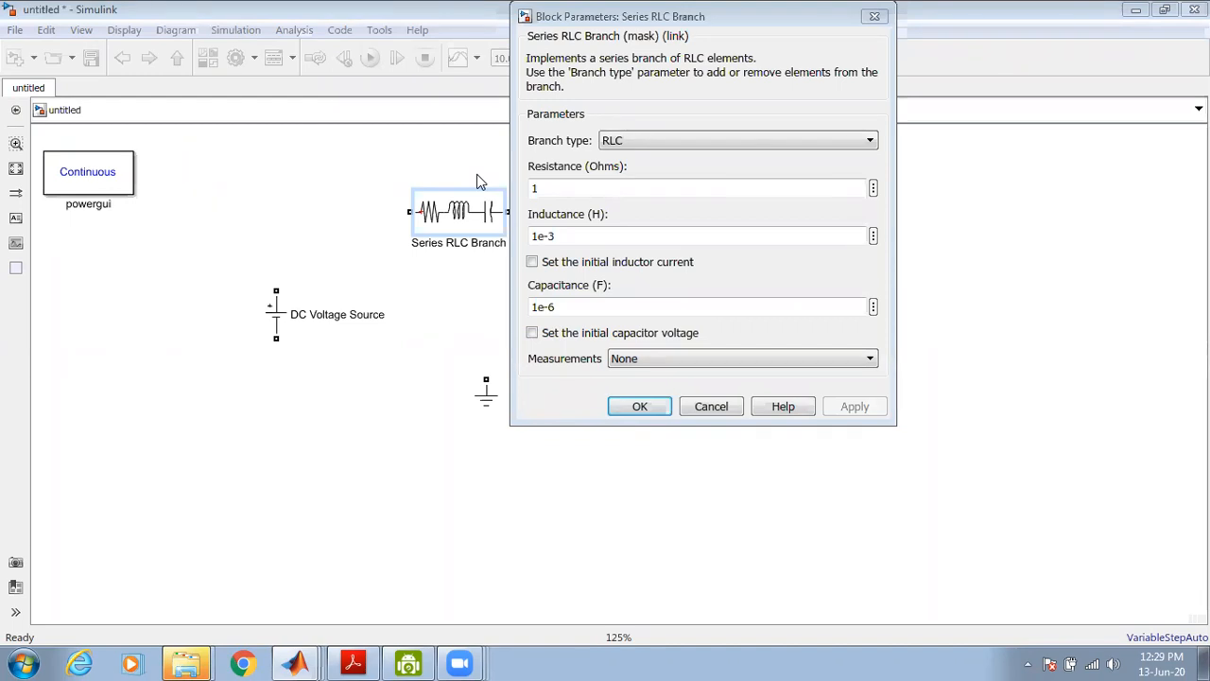
pyautogui.click(665, 19)
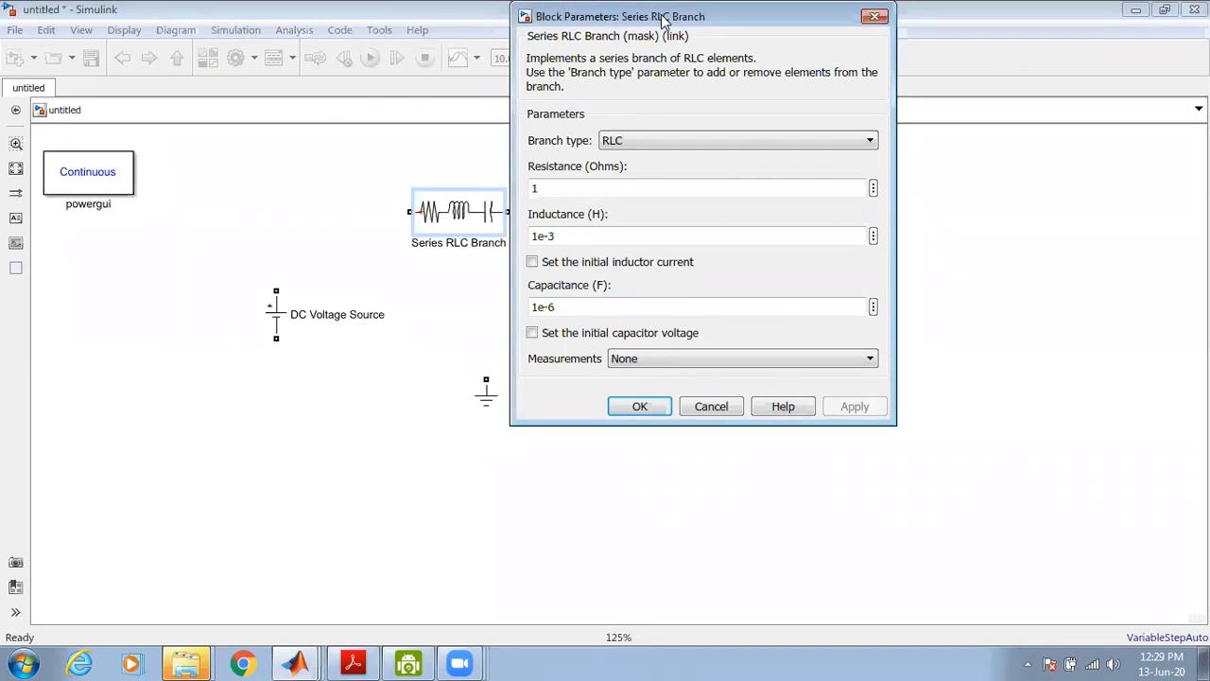
pyautogui.moveTo(664, 19); pyautogui.dragTo(787, 162)
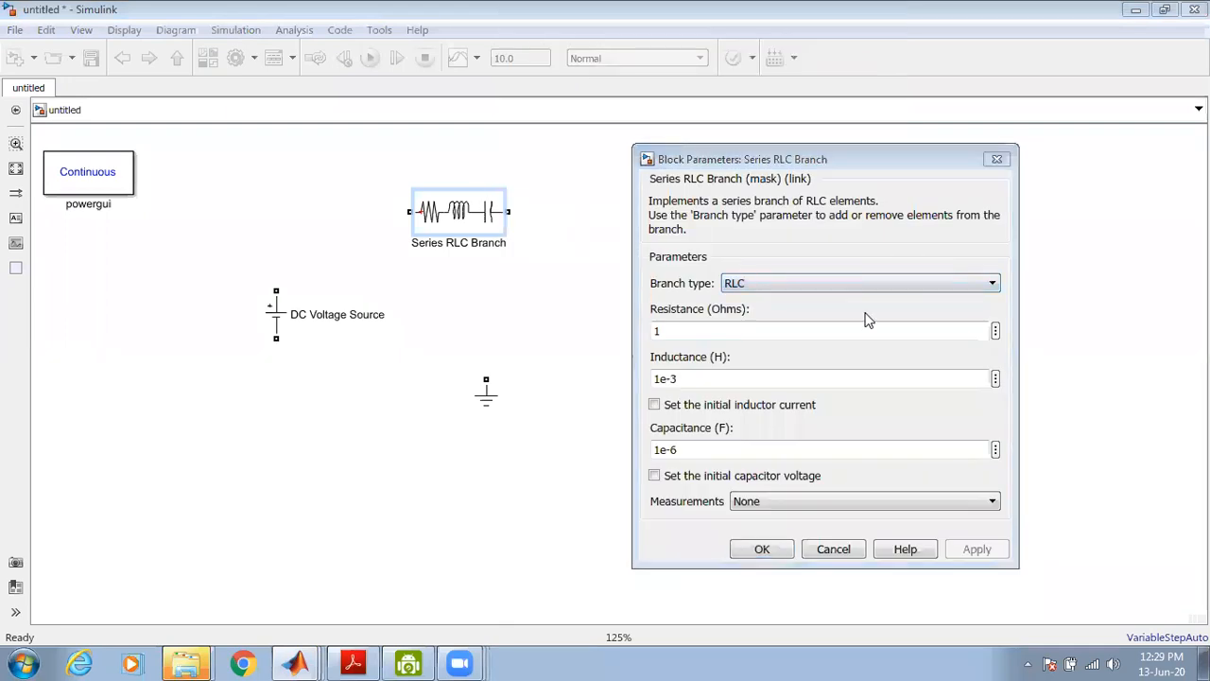
pyautogui.click(737, 288)
pyautogui.click(729, 314)
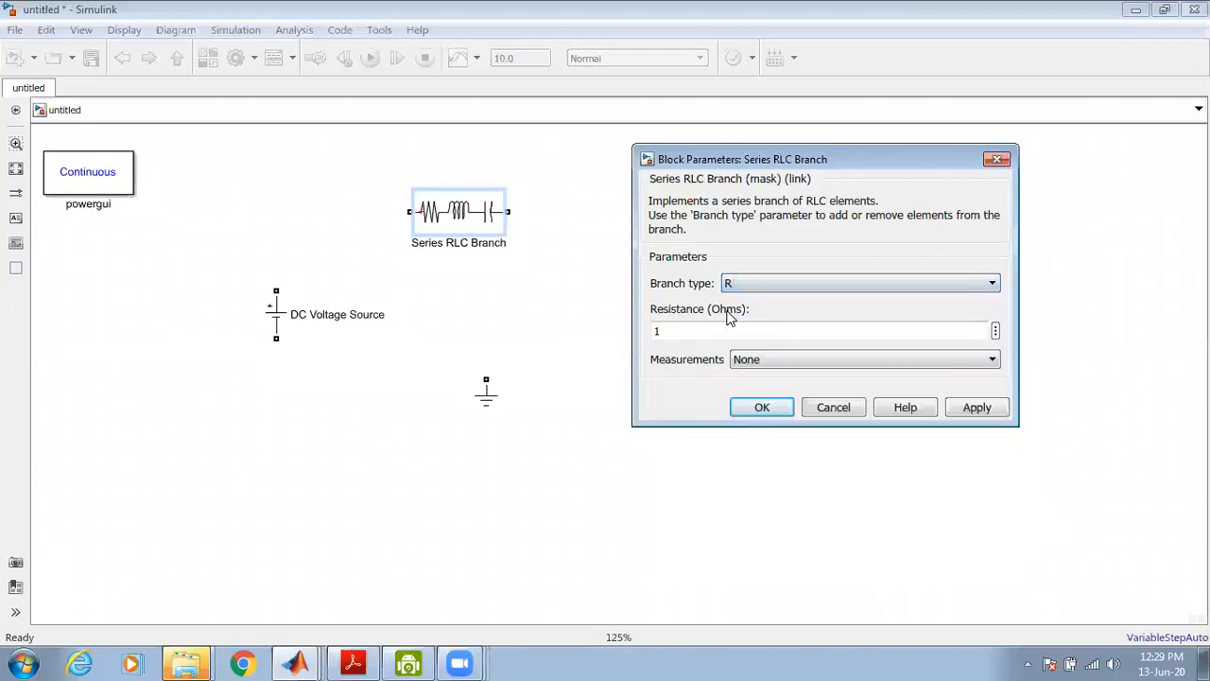
# Set the branch's resistance to 100 ohms and place a copy of the resistor block diagonally below the original
pyautogui.doubleClick(687, 331)
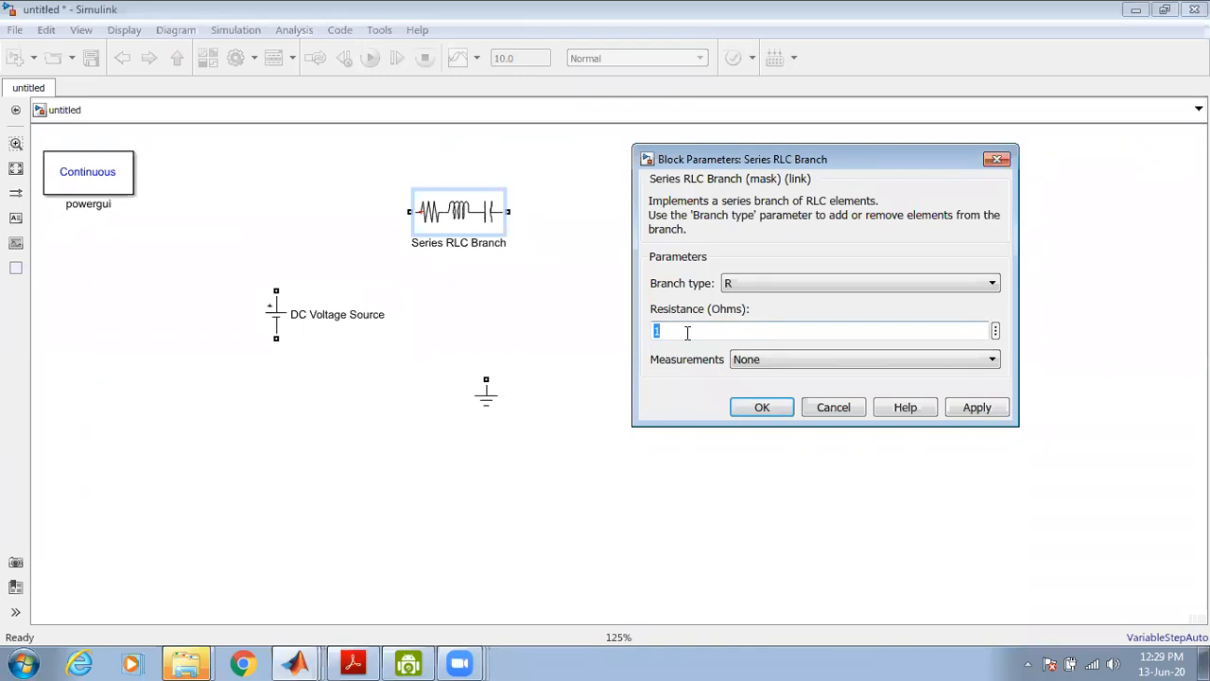
pyautogui.write('100')
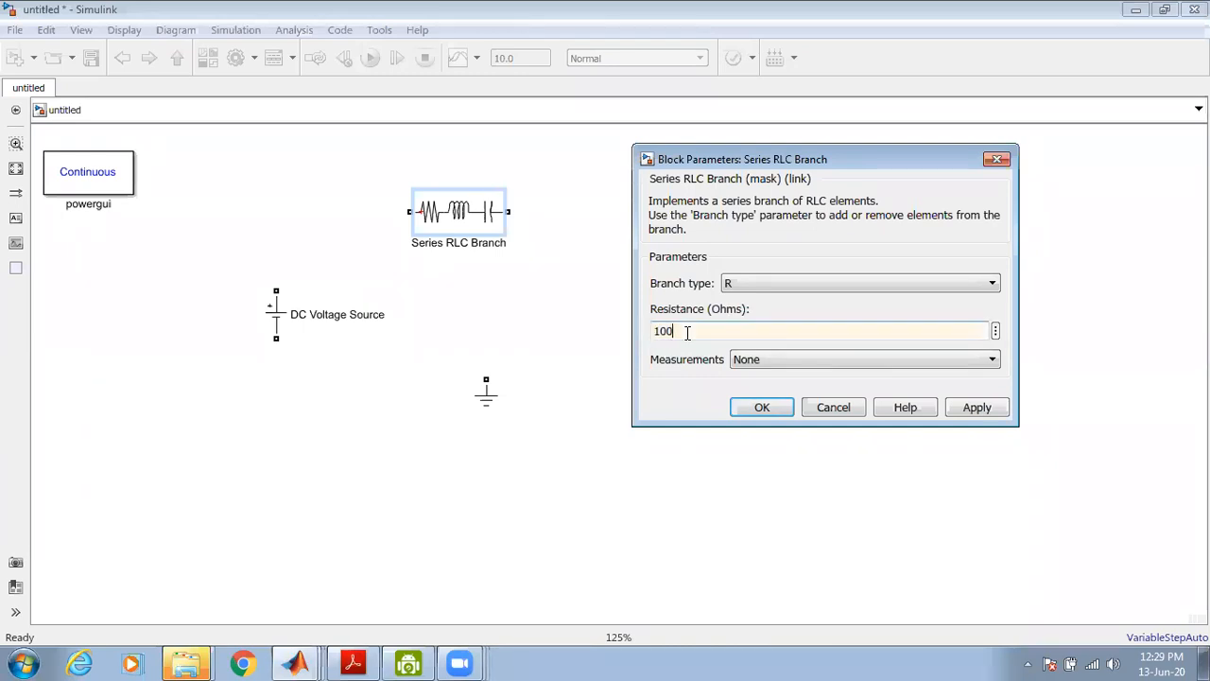
pyautogui.click(992, 409)
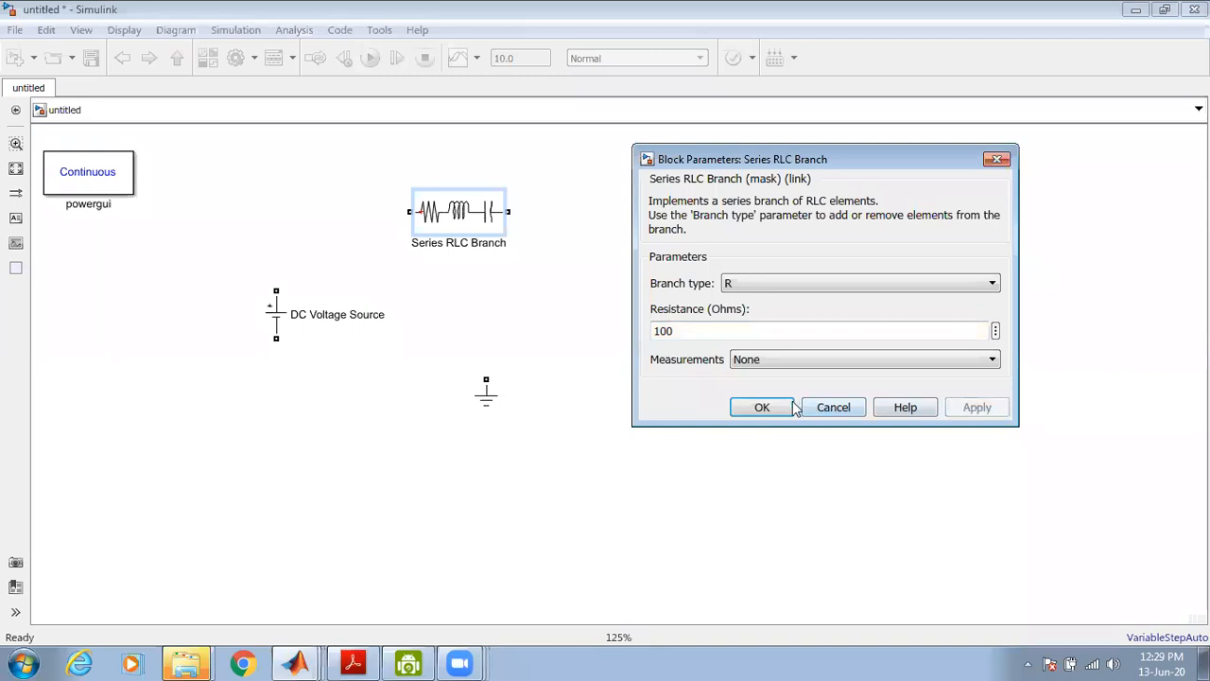
pyautogui.click(763, 407)
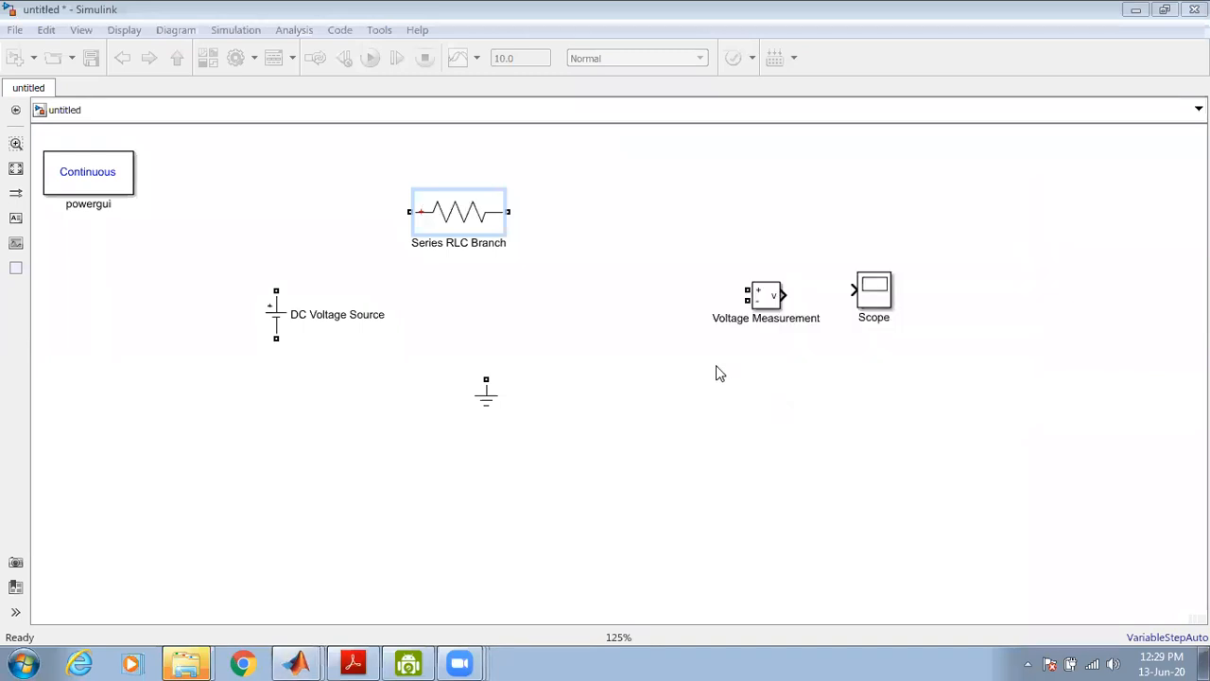
pyautogui.click(476, 218)
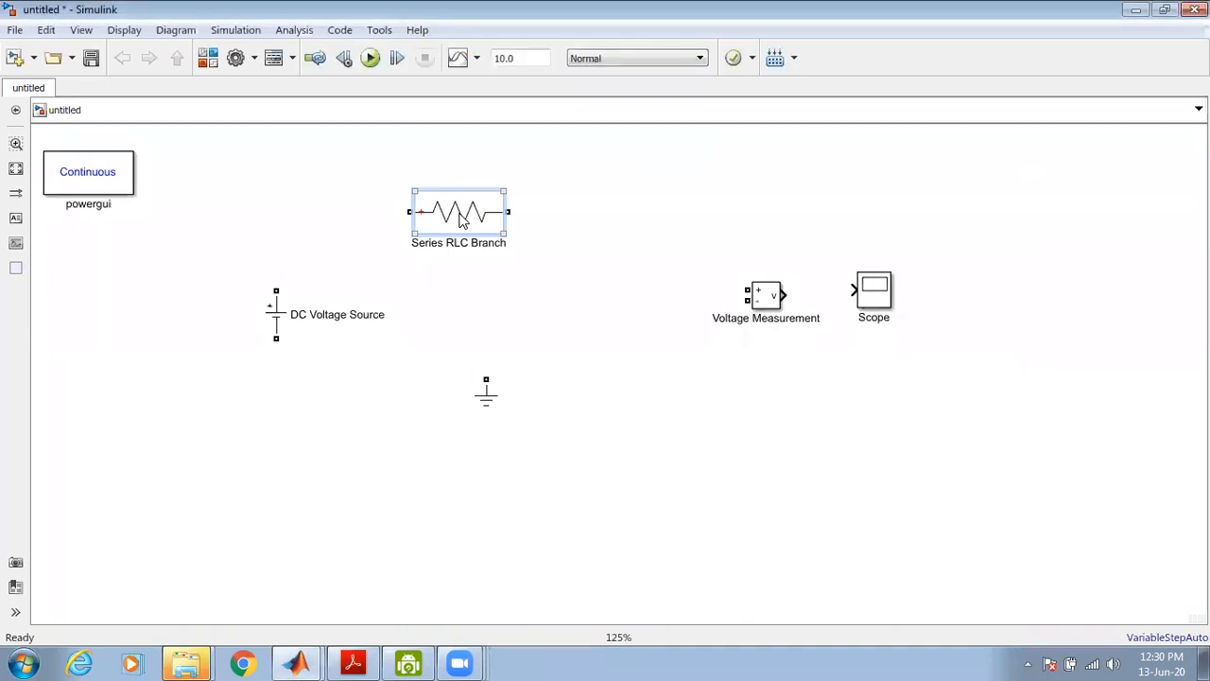
pyautogui.moveTo(463, 219); pyautogui.dragTo(574, 287)
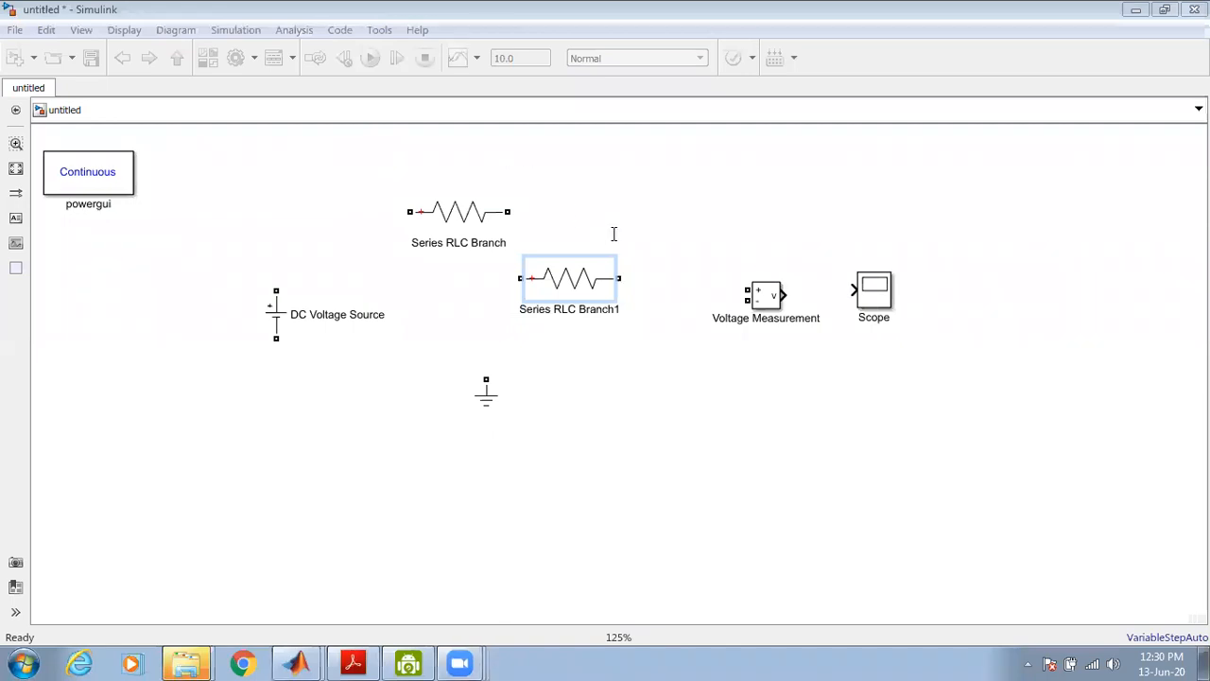
# Add a text annotation reading "Matlab-> Simulink ->Blank Model" in the empty area below the Voltage Measurement block
pyautogui.doubleClick(724, 450)
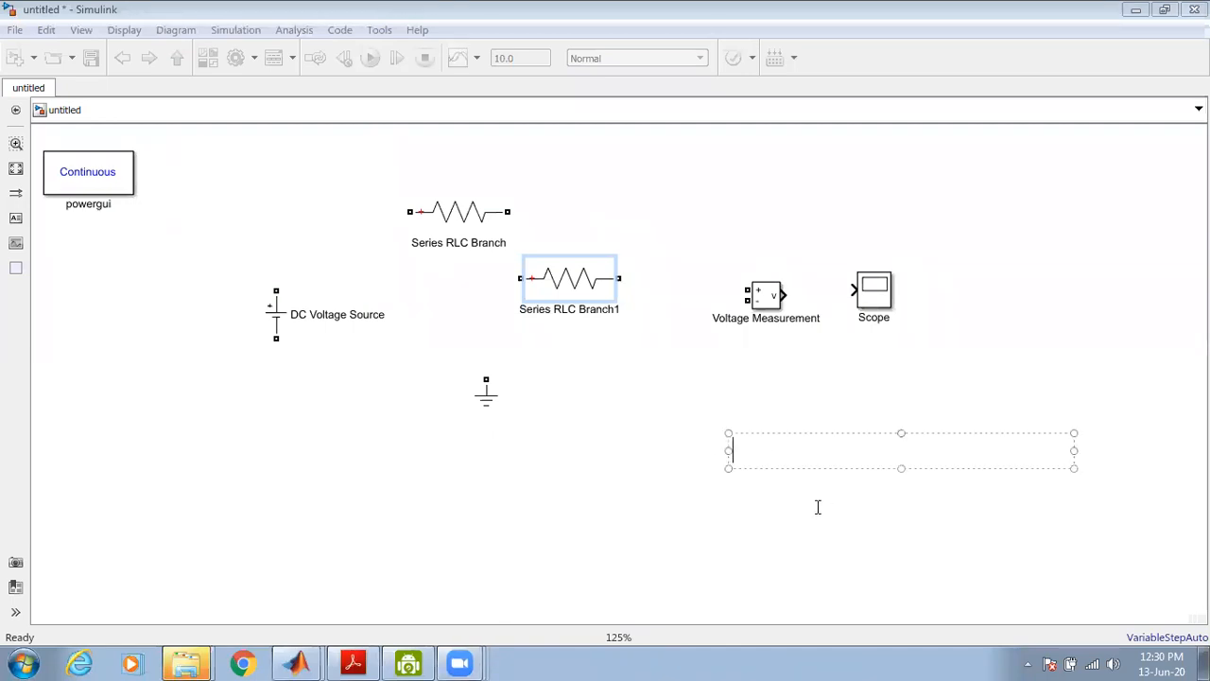
pyautogui.write('Matlab')
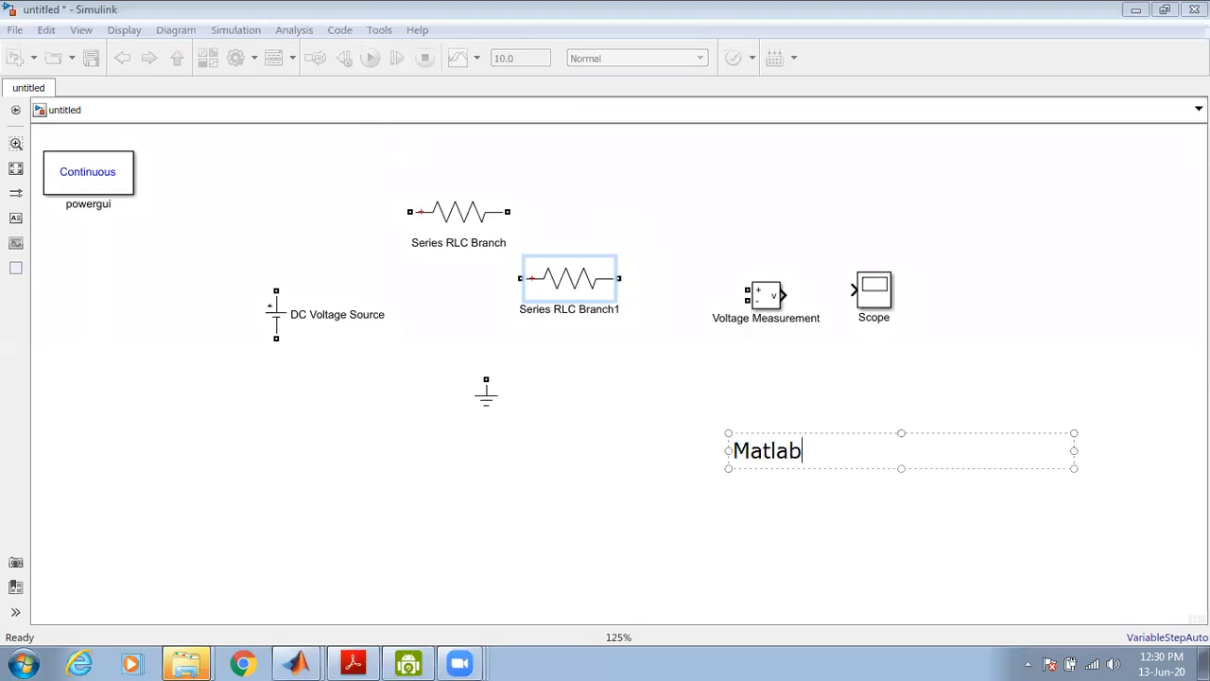
pyautogui.write('-> Simul')
pyautogui.write('in')
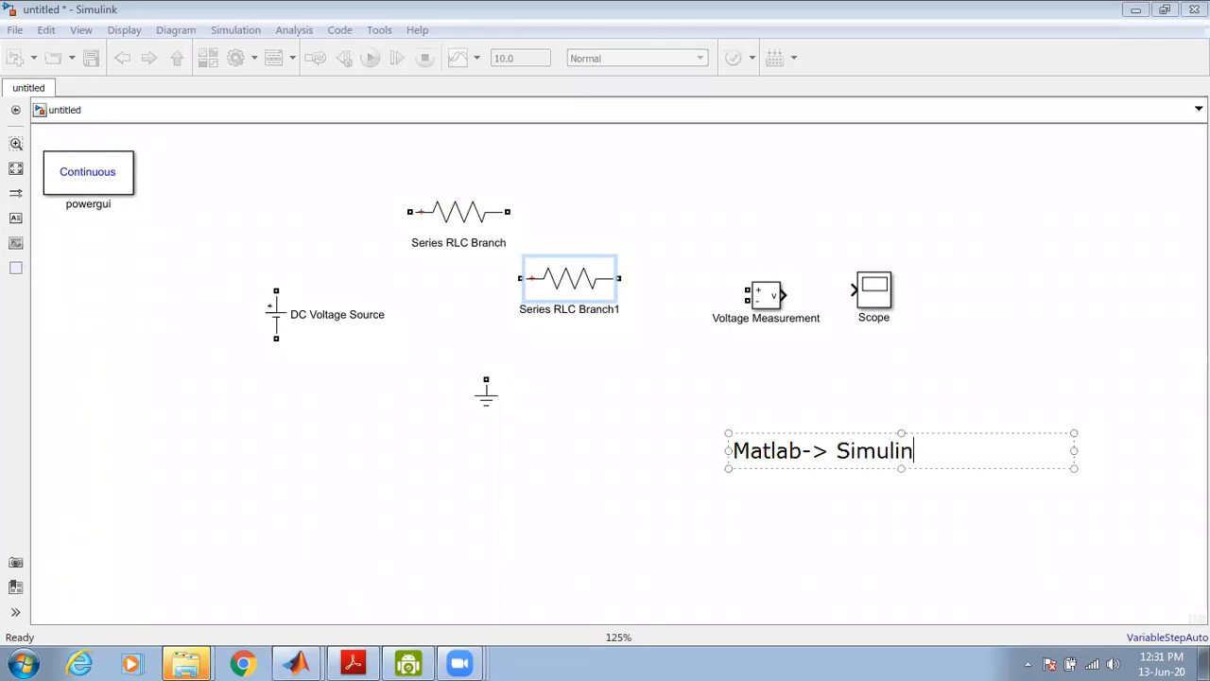
pyautogui.write('k ->')
pyautogui.write('Blank Model')
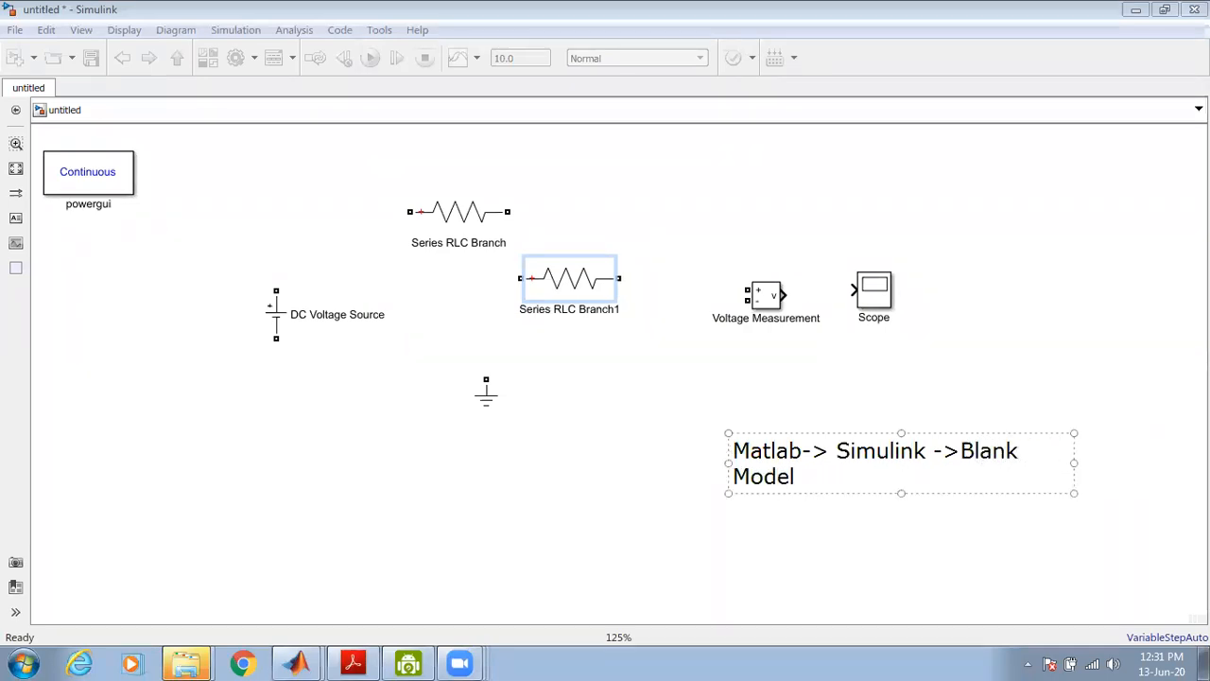
# Extend the annotation with " -> library browser"
pyautogui.write(' -> librat')
pyautogui.press('BackSpace')
pyautogui.write('r')
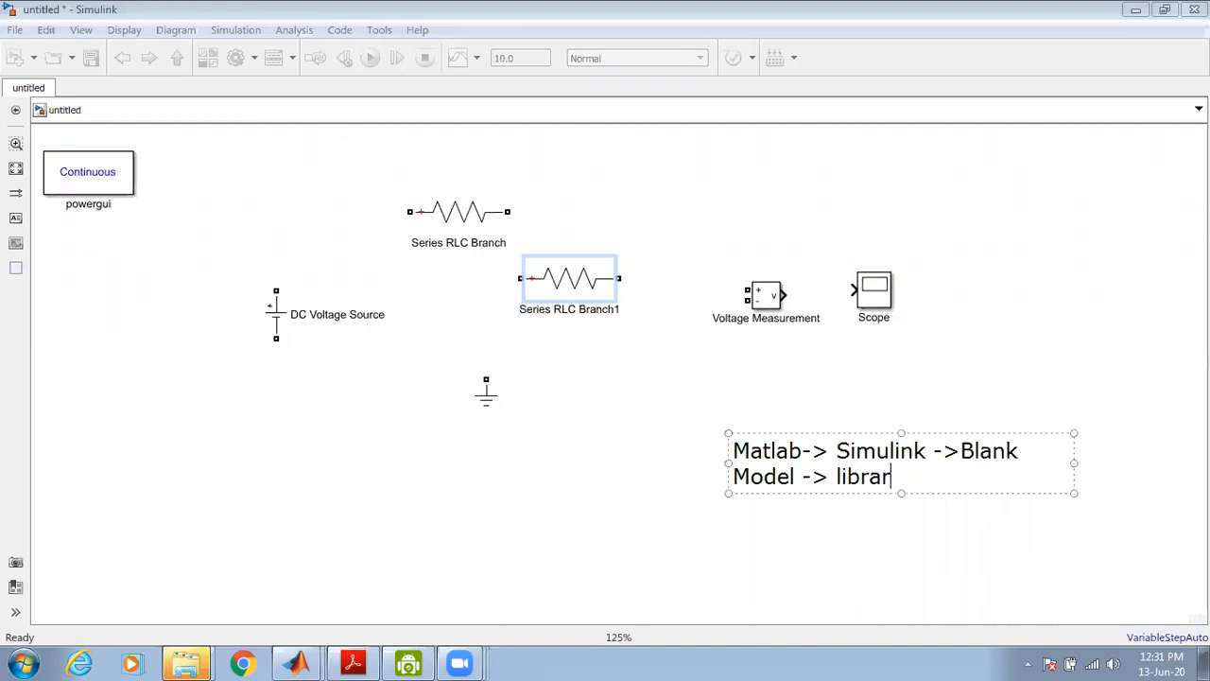
pyautogui.write('y bowser')
pyautogui.press('Left')
pyautogui.press('Left')
pyautogui.press('Left')
pyautogui.press('Left')
pyautogui.press('Left')
pyautogui.write('r')
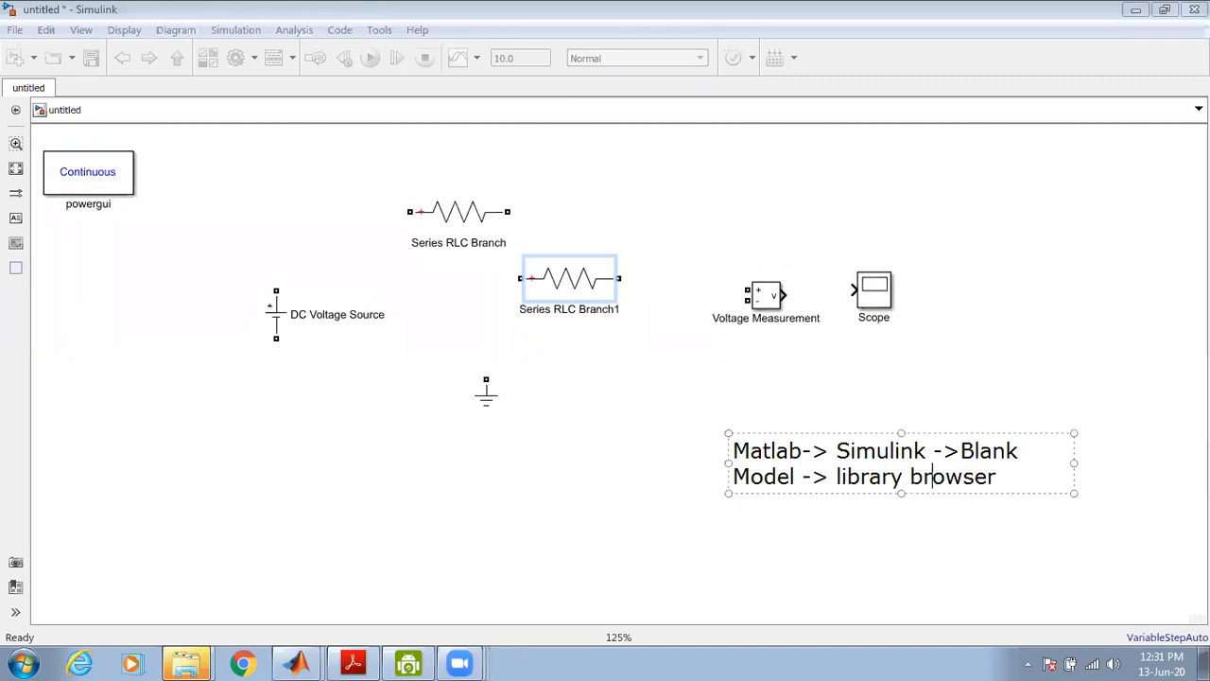
# Finish editing the library browser annotation and discard the stray empty annotation started above the ground block
pyautogui.press('End')
pyautogui.click(841, 558)
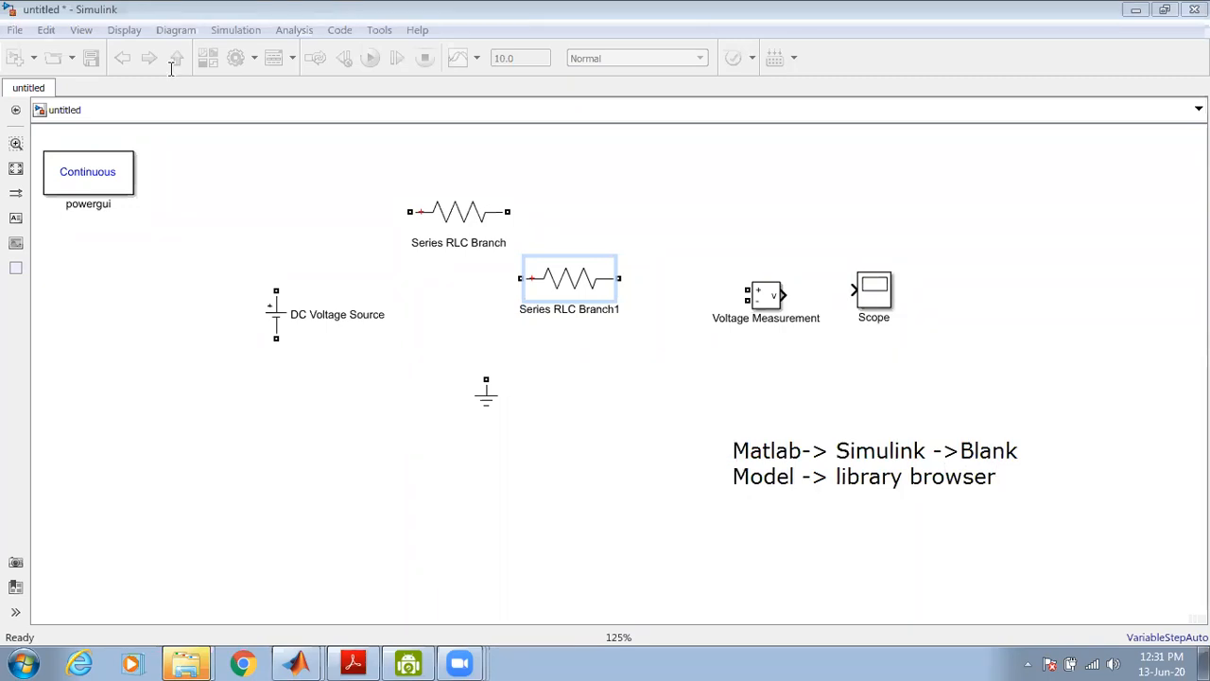
pyautogui.doubleClick(455, 335)
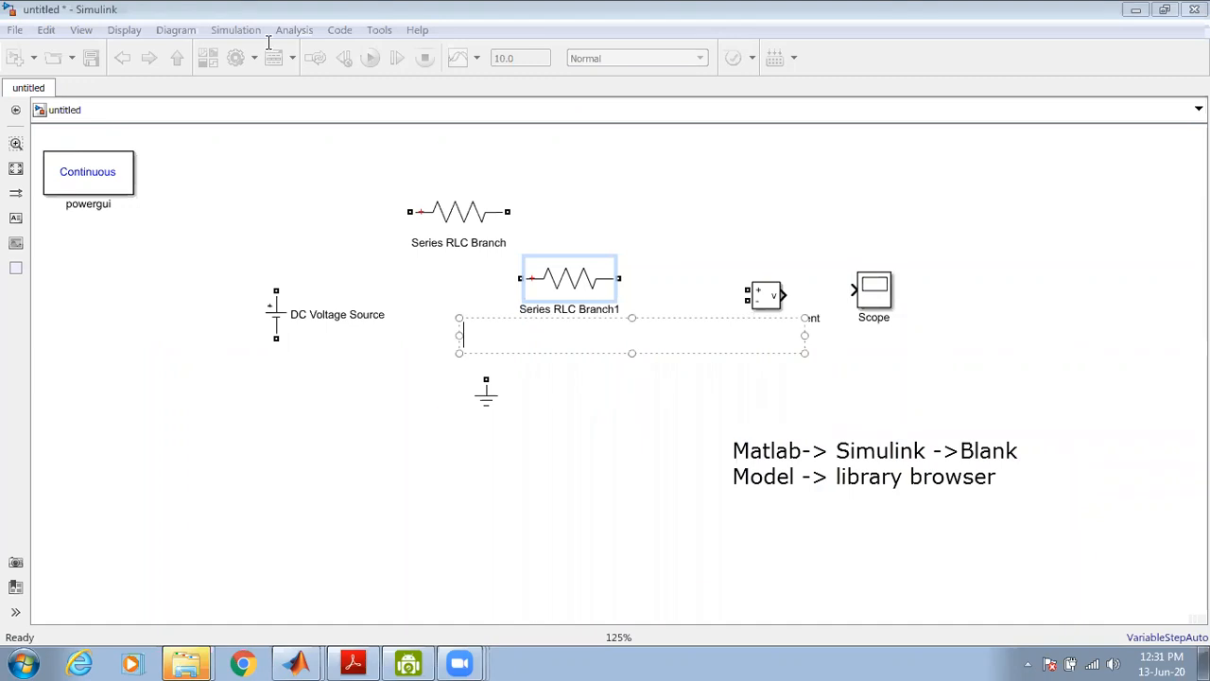
pyautogui.click(405, 138)
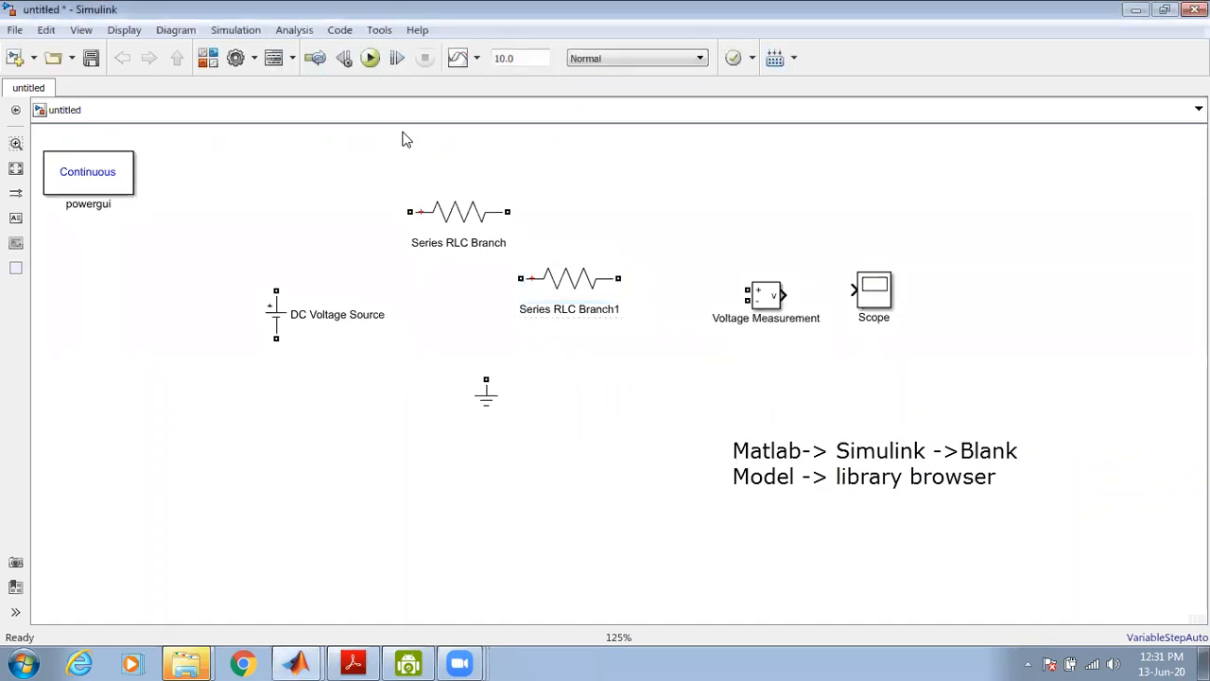
# Open the Simulink library browser, show the Simscape library and collapse its expanded tree to the top level
pyautogui.click(208, 59)
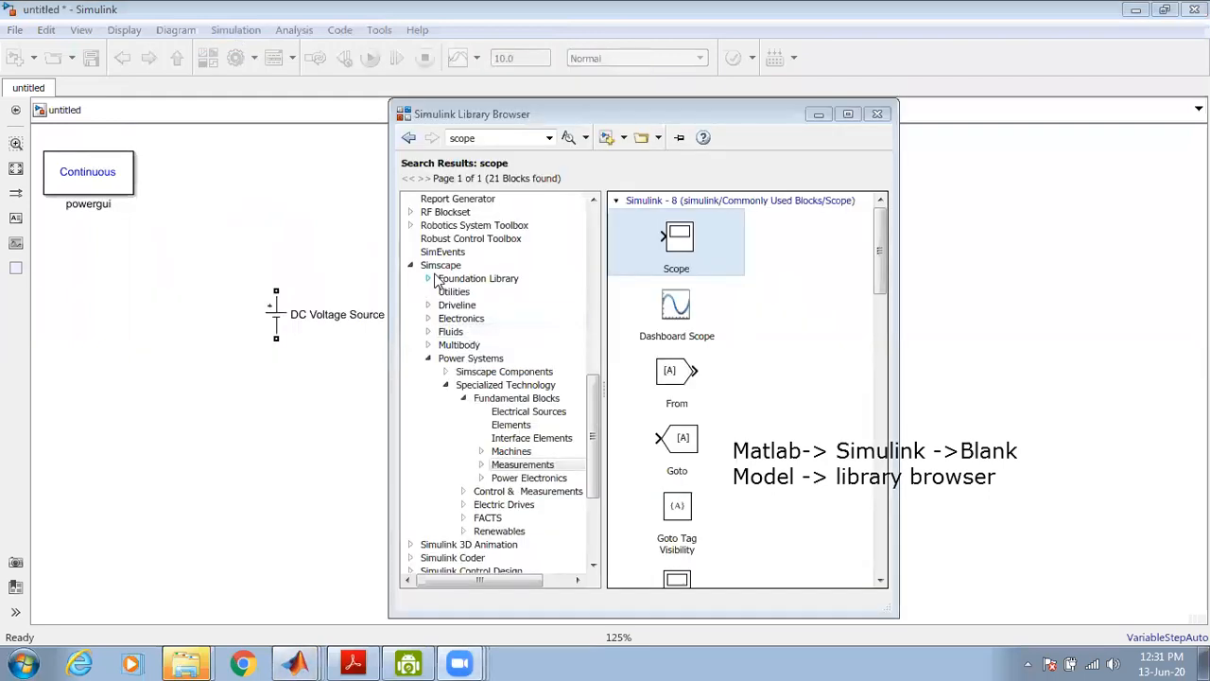
pyautogui.click(439, 263)
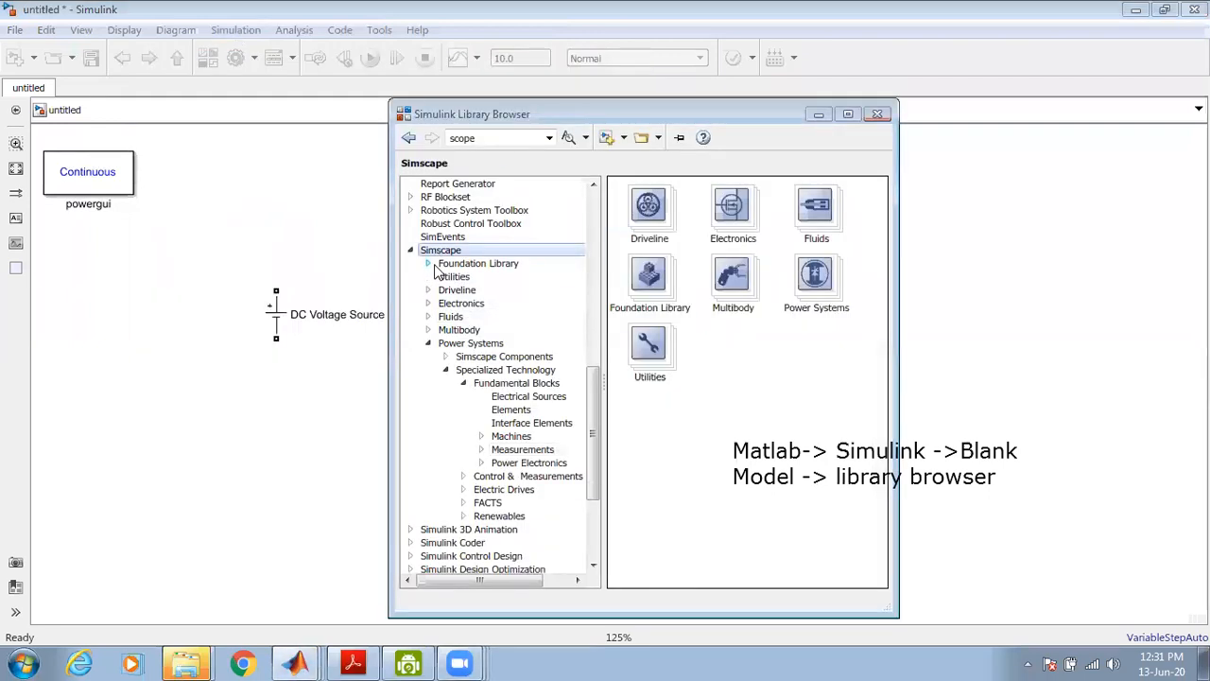
pyautogui.click(463, 383)
pyautogui.click(446, 369)
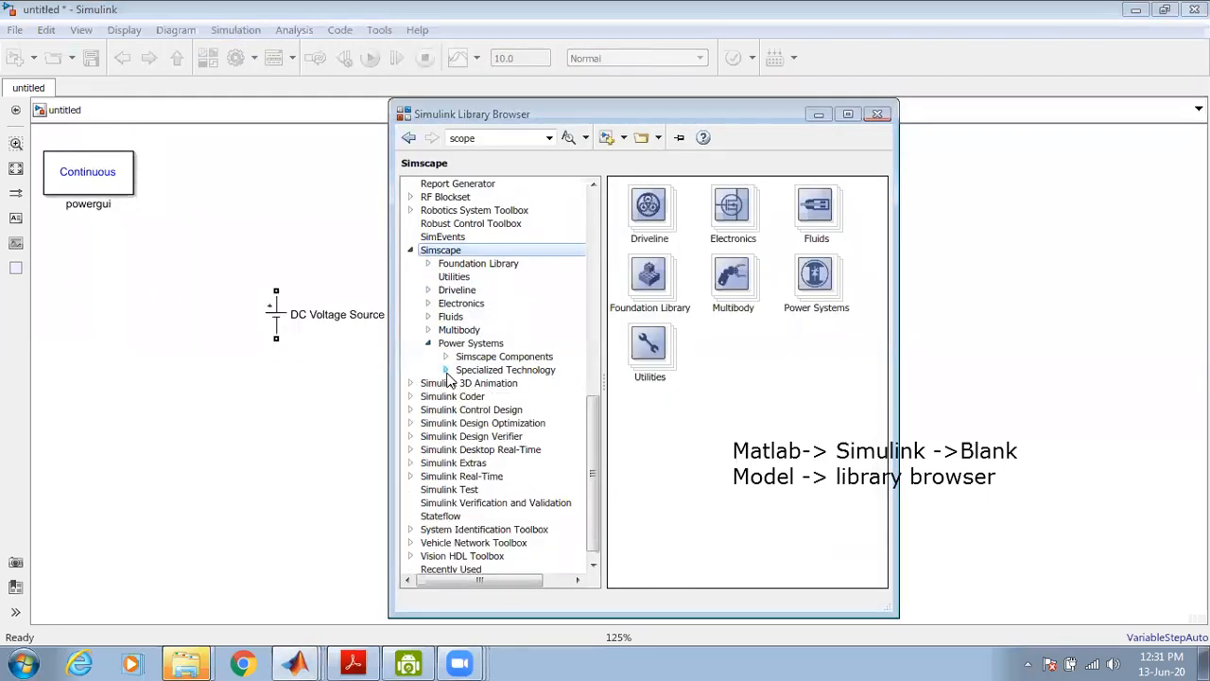
pyautogui.click(427, 343)
pyautogui.click(410, 264)
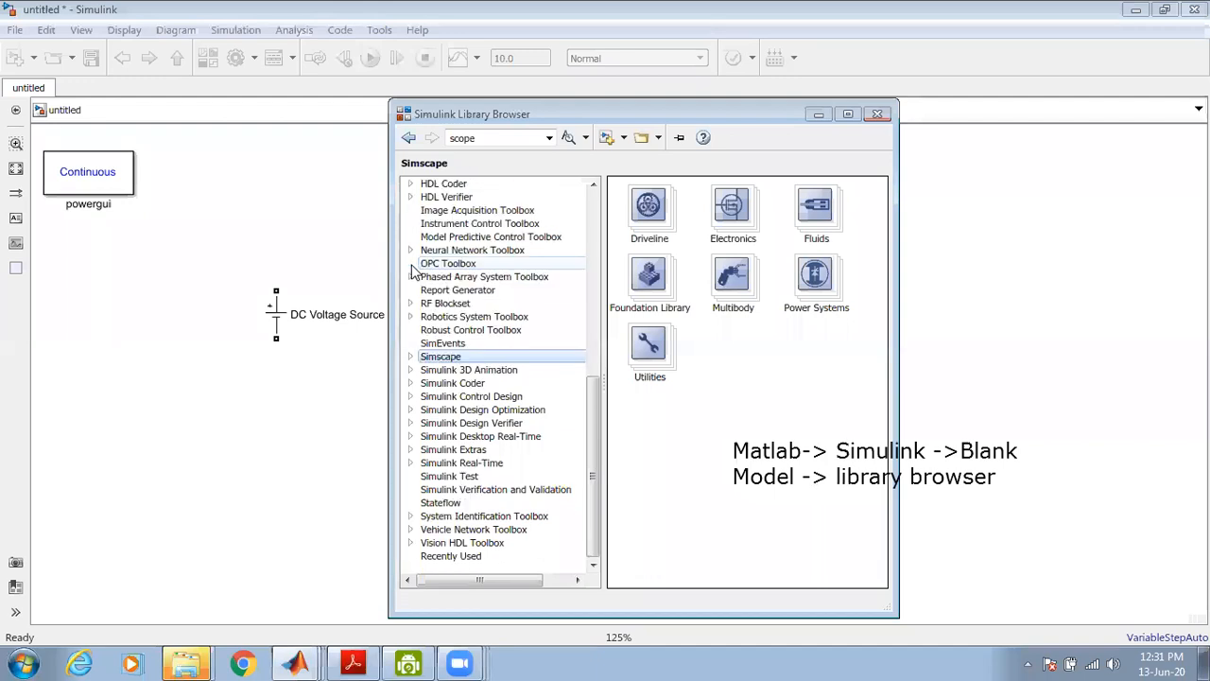
# Expand the library tree through Simscape, Power Systems and Specialized Technology to the Fundamental Blocks
pyautogui.click(410, 357)
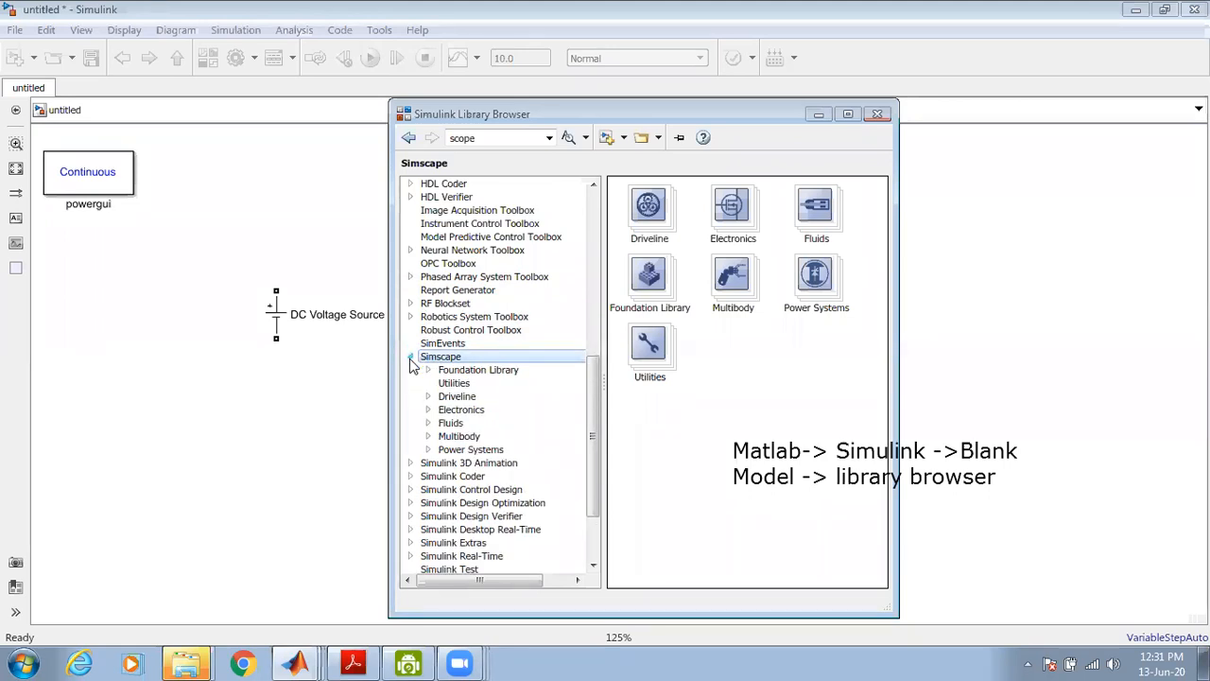
pyautogui.click(428, 451)
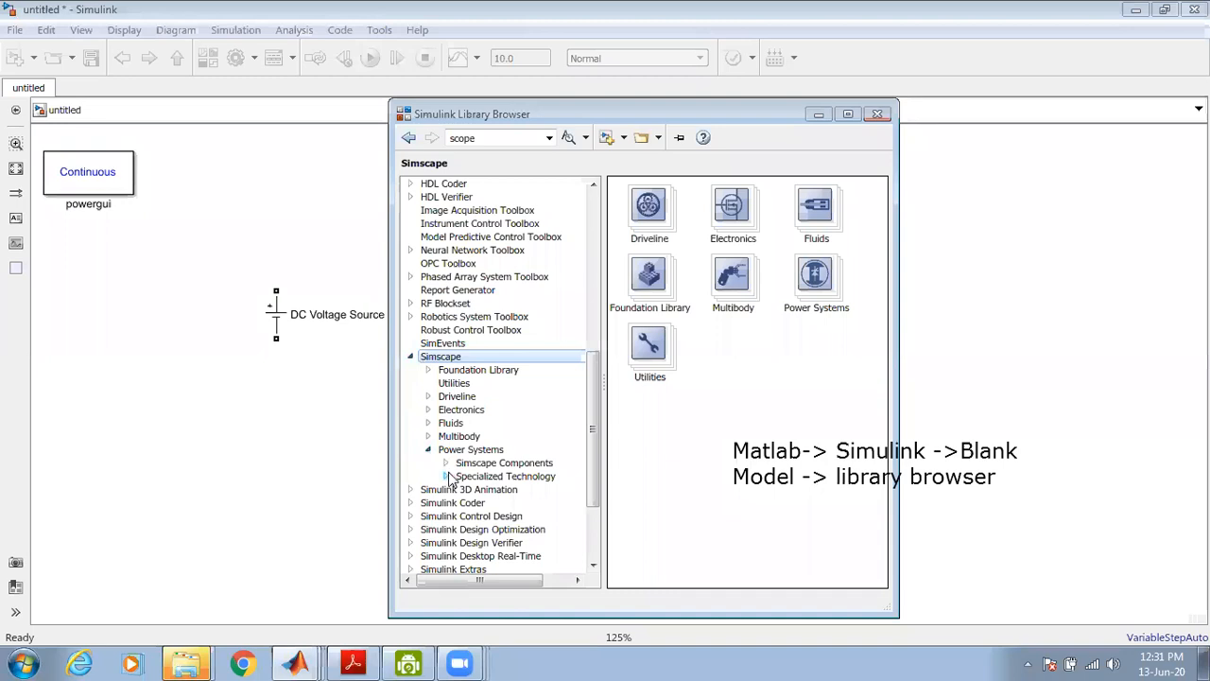
pyautogui.click(447, 477)
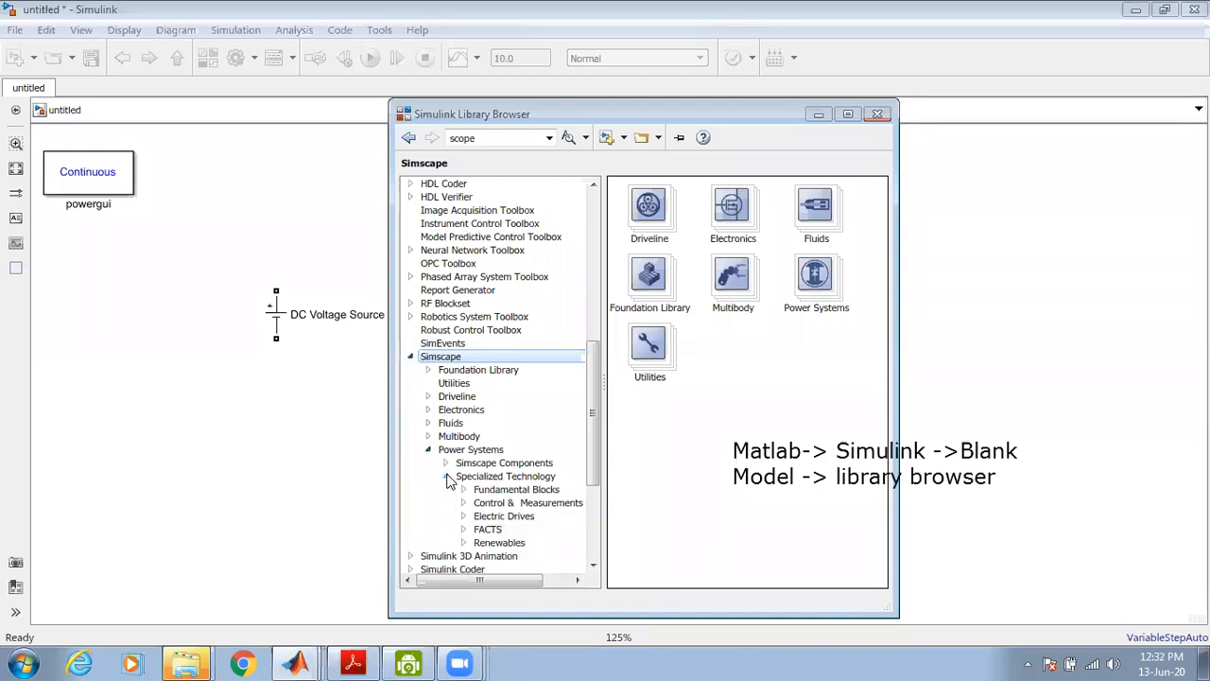
pyautogui.click(463, 489)
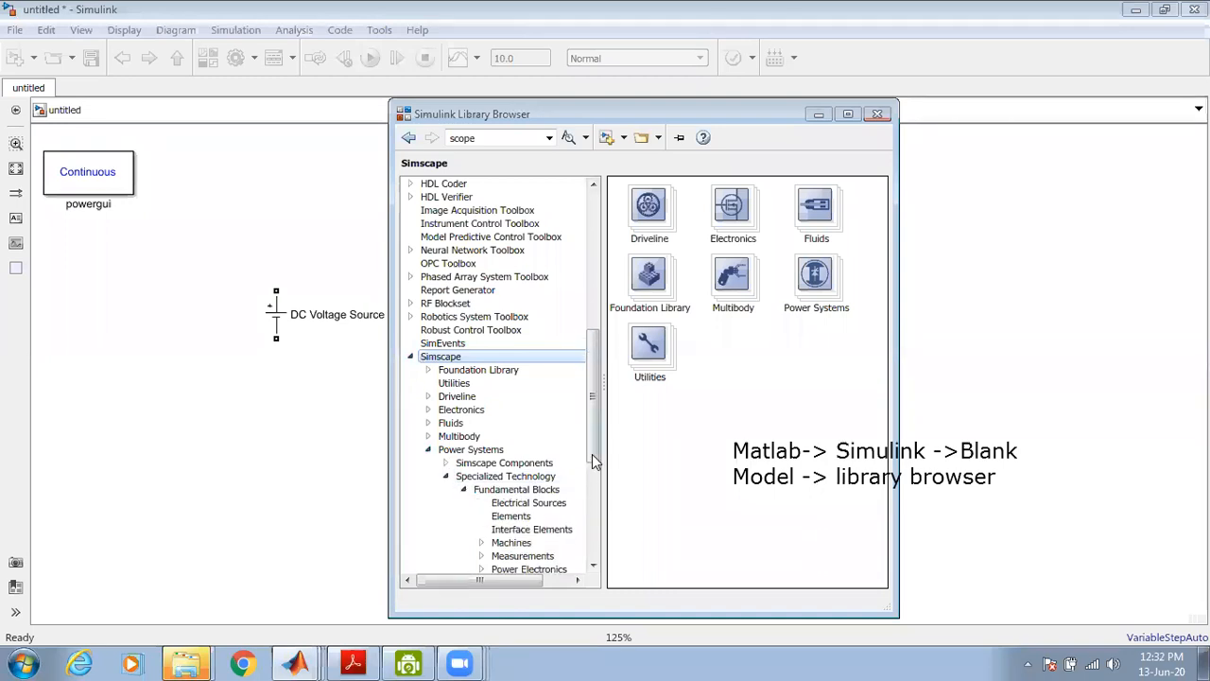
pyautogui.moveTo(594, 465); pyautogui.dragTo(601, 505)
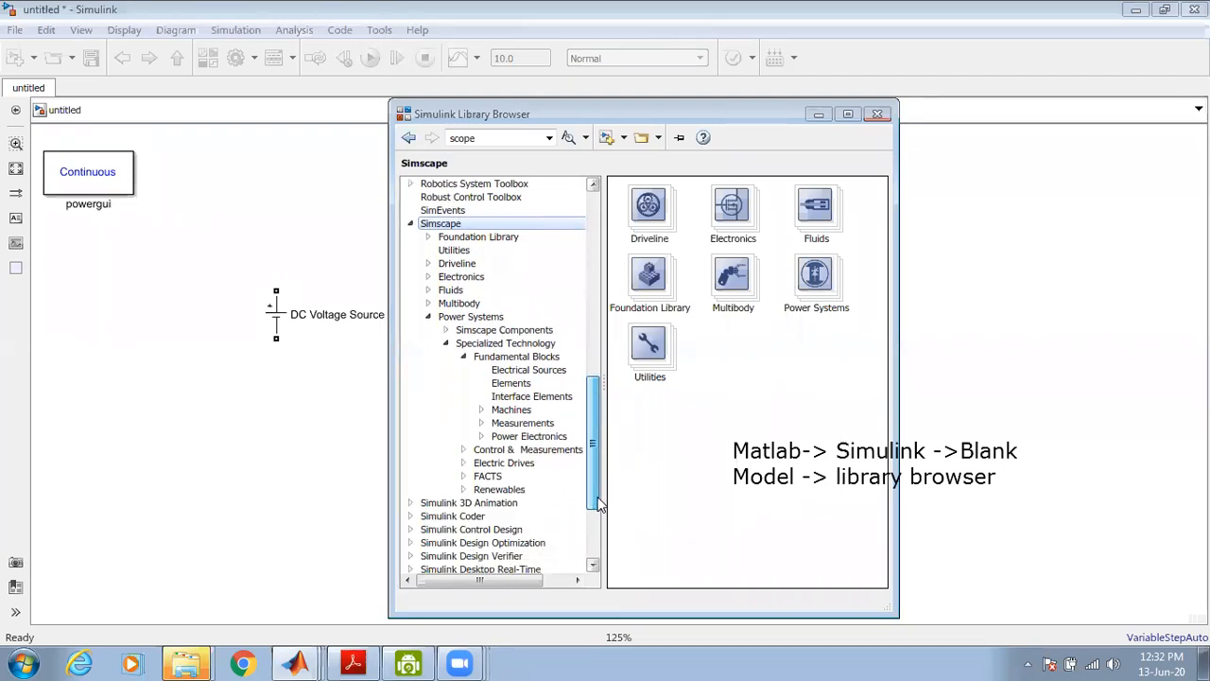
# Show the Electrical Sources library and view the available actions for the DC Voltage Source block without adding it
pyautogui.click(522, 370)
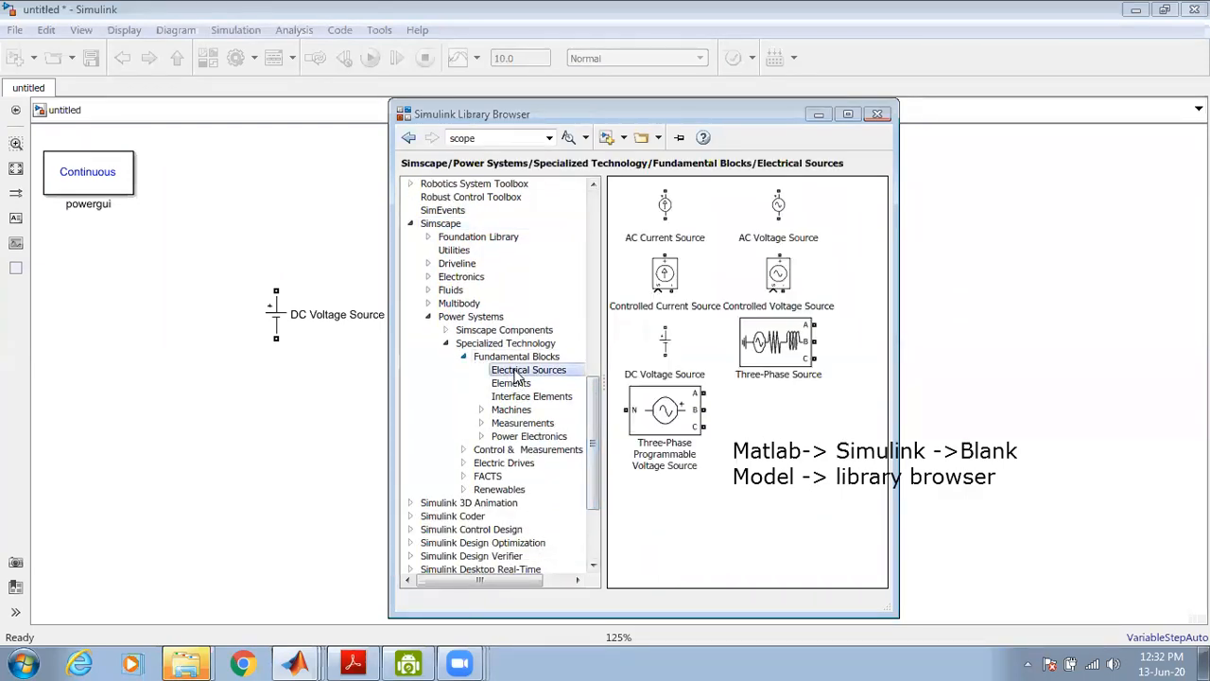
pyautogui.click(667, 346)
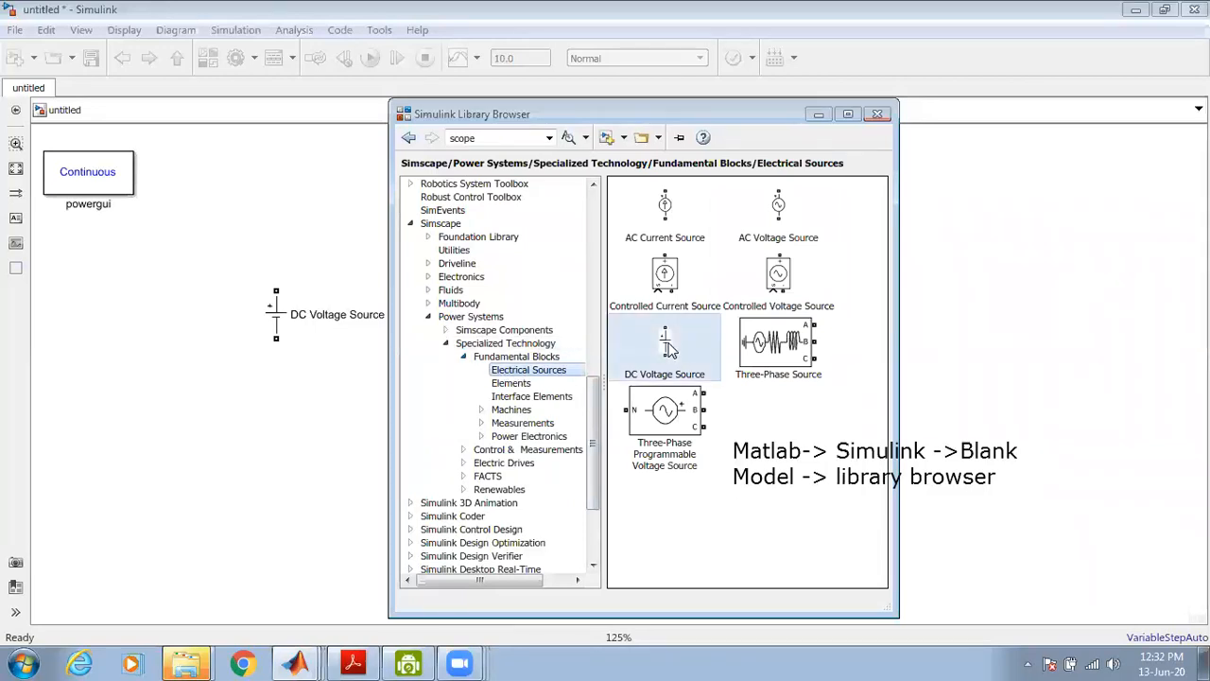
pyautogui.rightClick(668, 348)
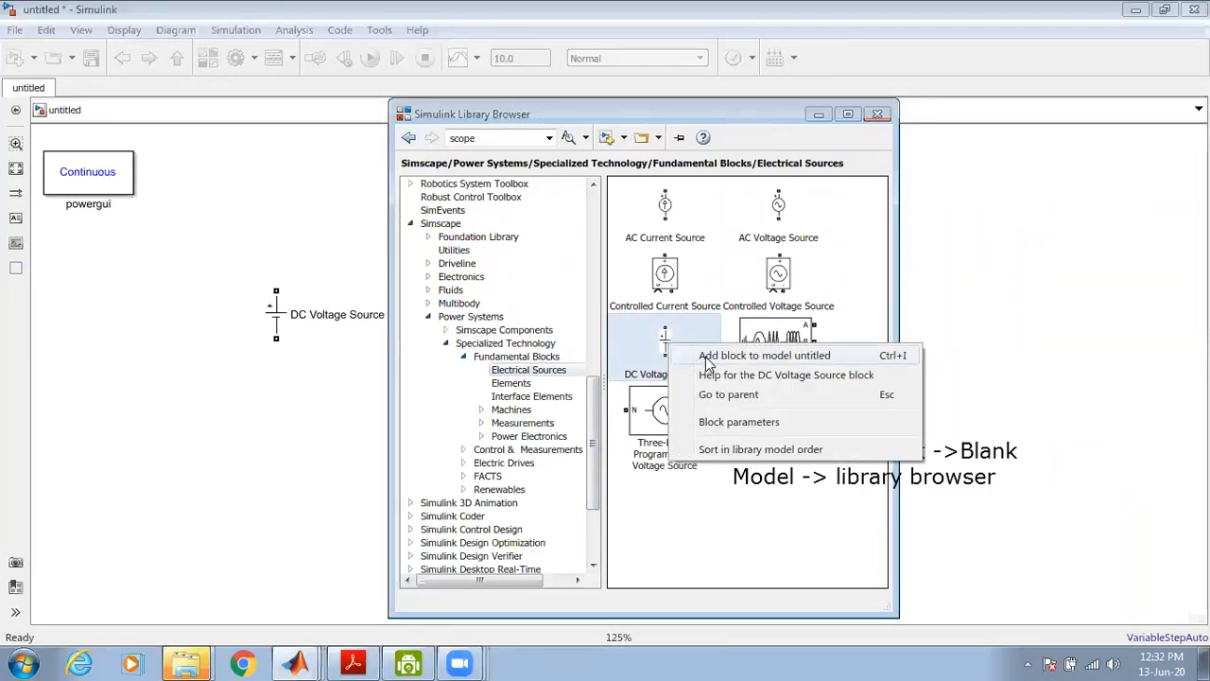
pyautogui.click(646, 511)
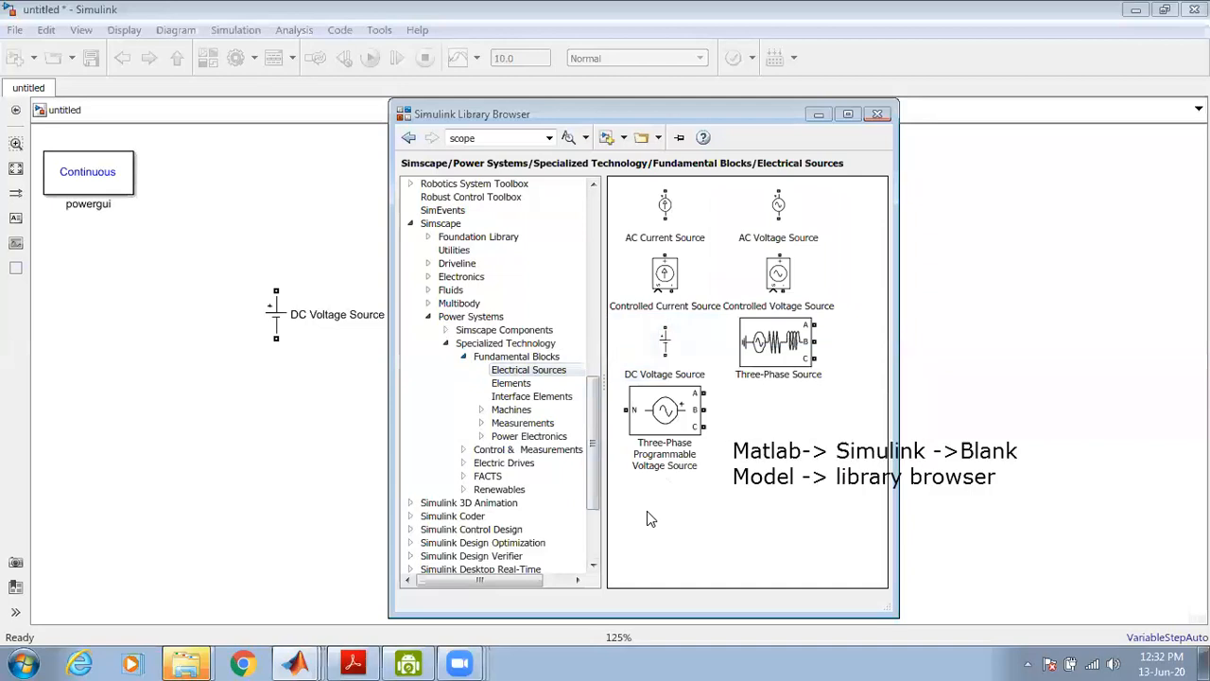
# Locate the powergui block in Fundamental Blocks and the DC Voltage Source in Electrical Sources
pyautogui.click(515, 357)
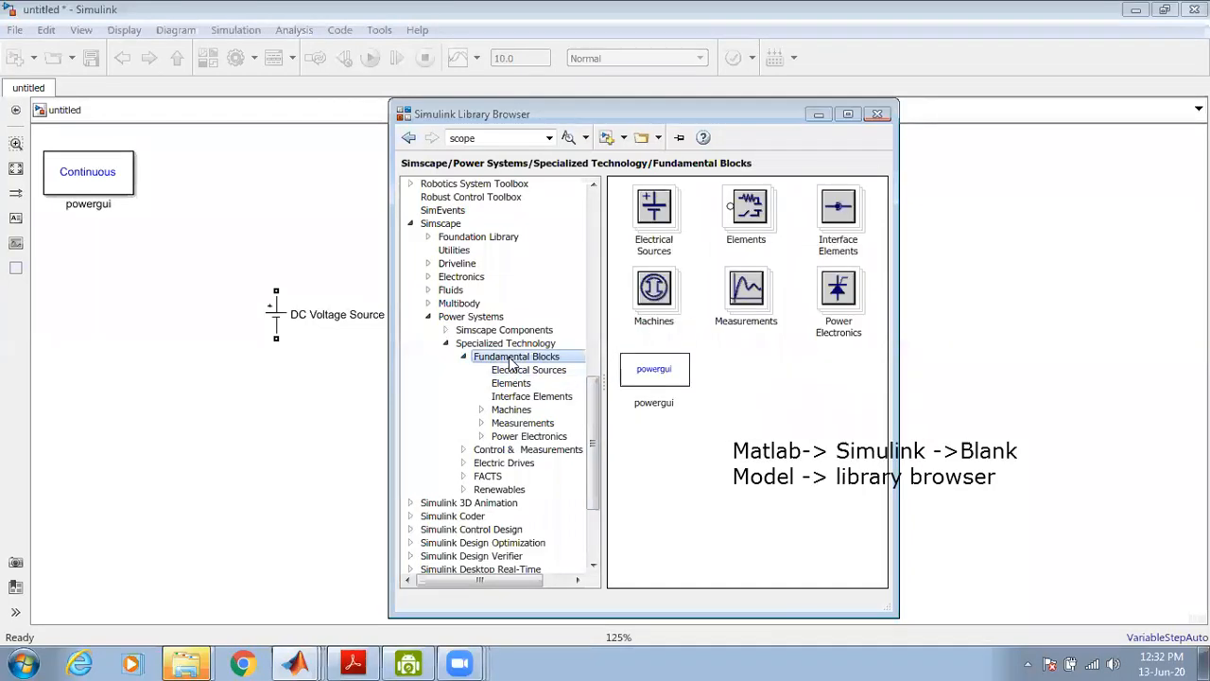
pyautogui.click(675, 379)
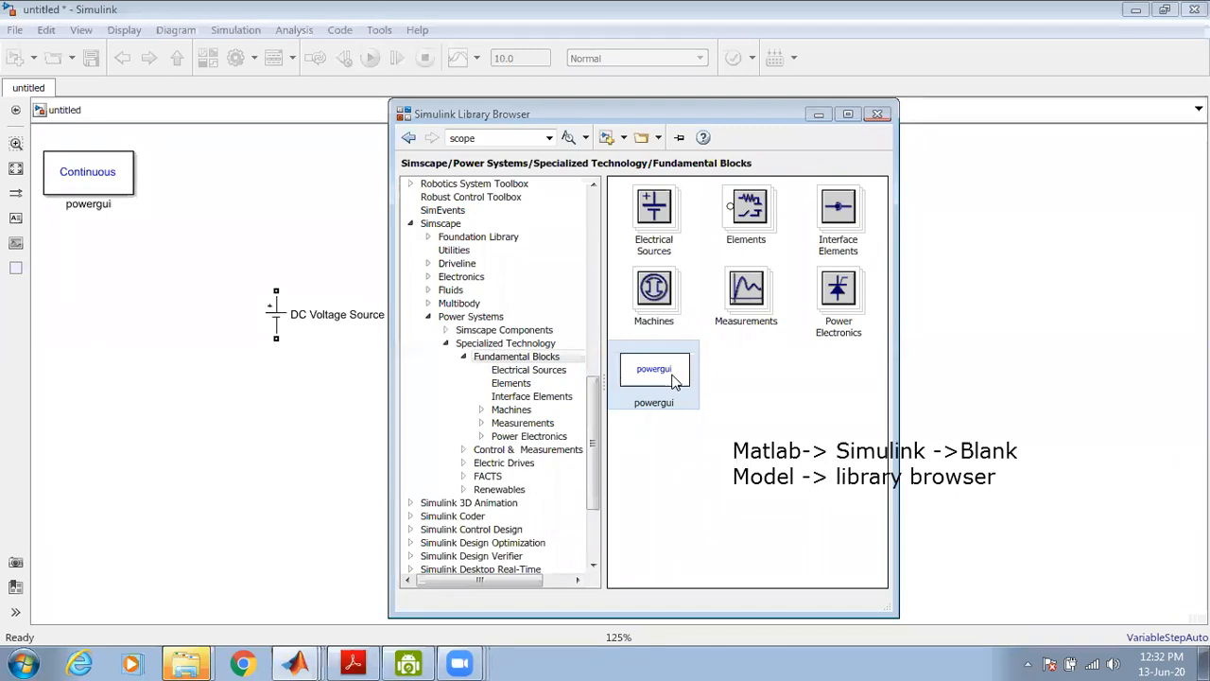
pyautogui.click(534, 370)
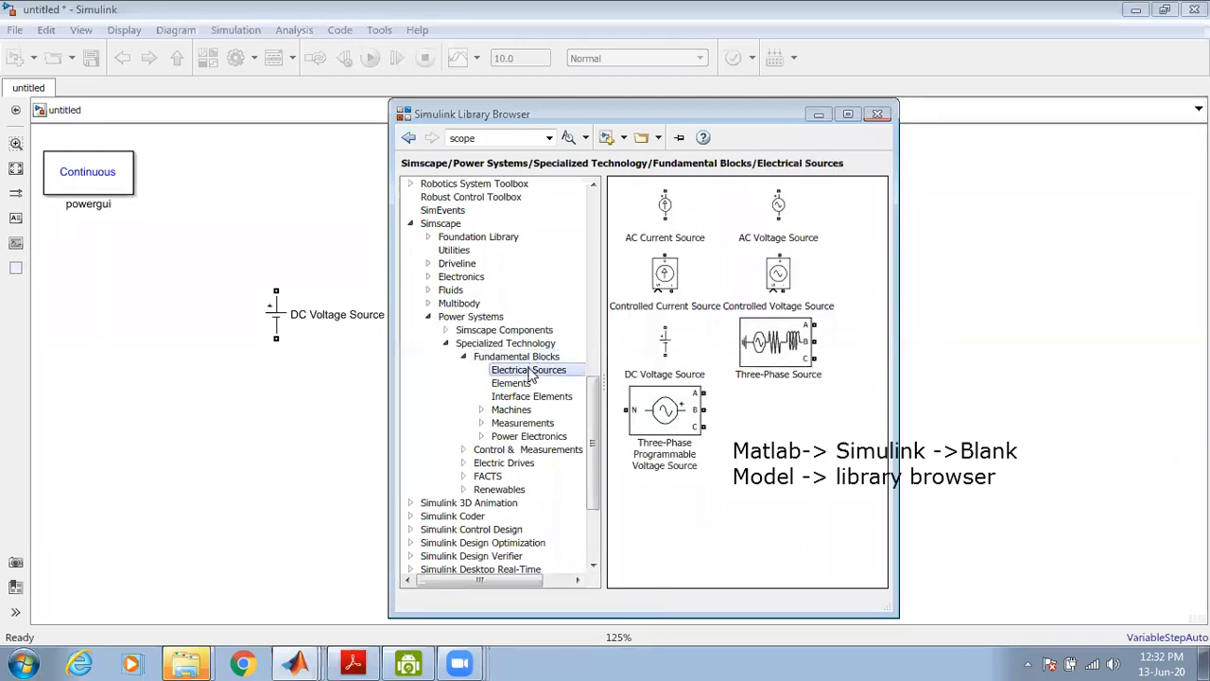
pyautogui.click(663, 350)
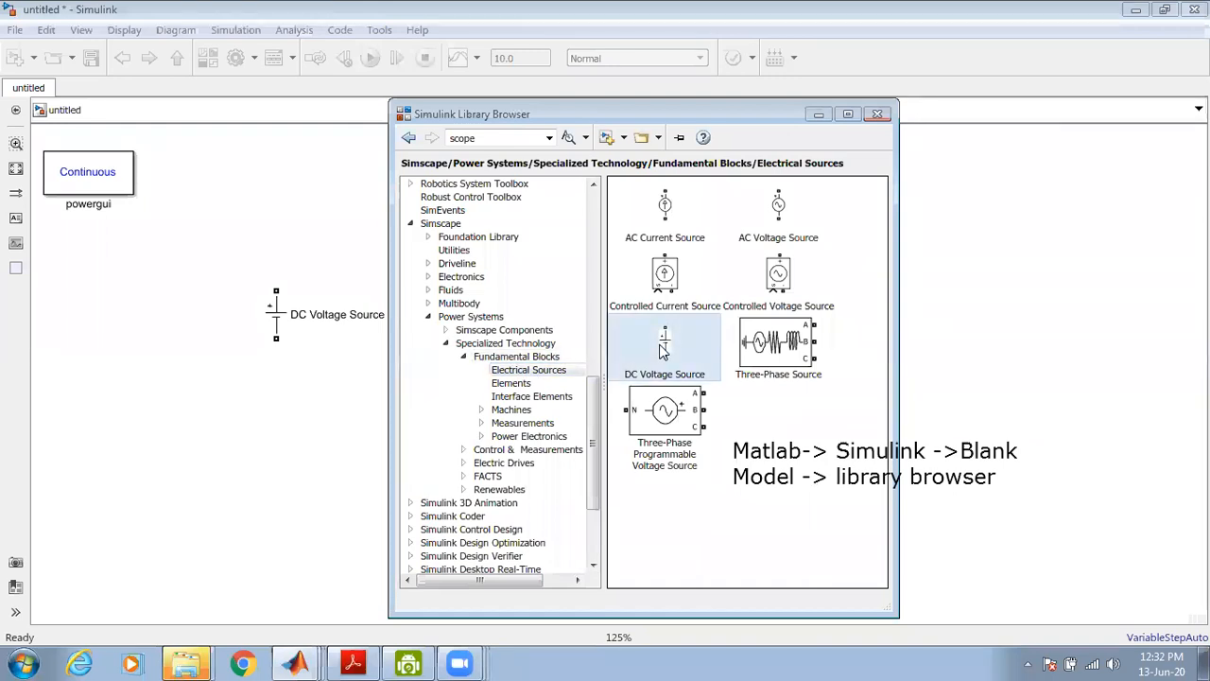
# Locate the Ground and Series RLC Branch blocks in the Elements library
pyautogui.click(510, 384)
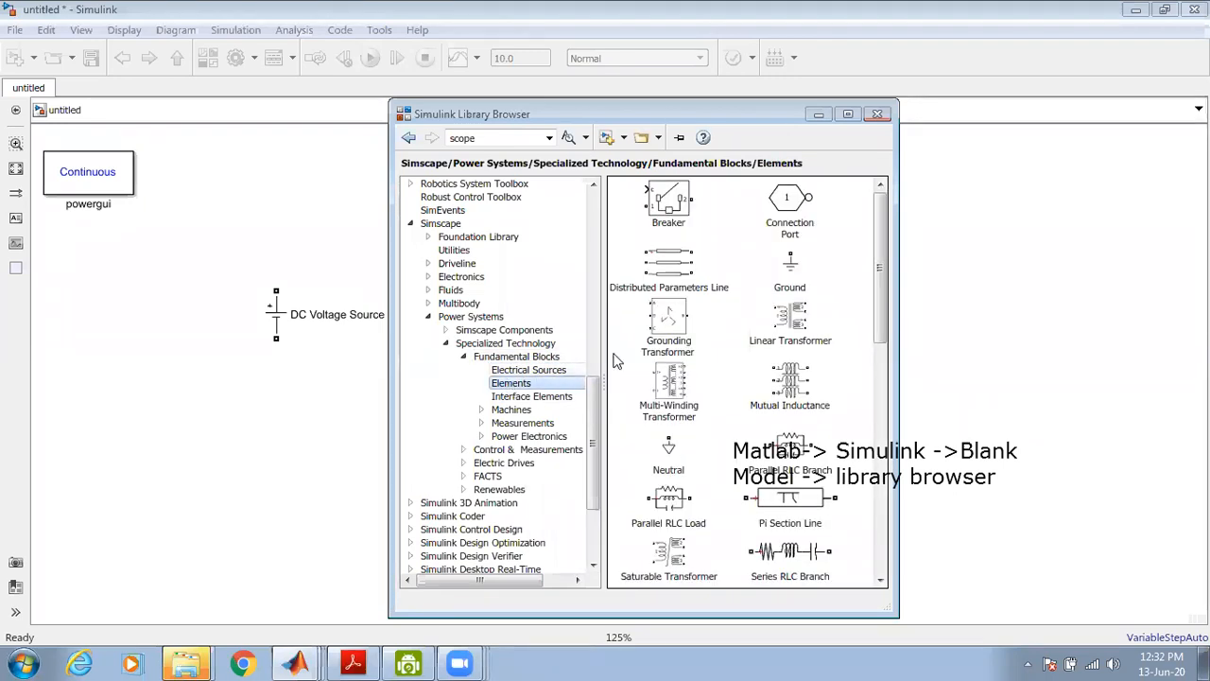
pyautogui.click(798, 271)
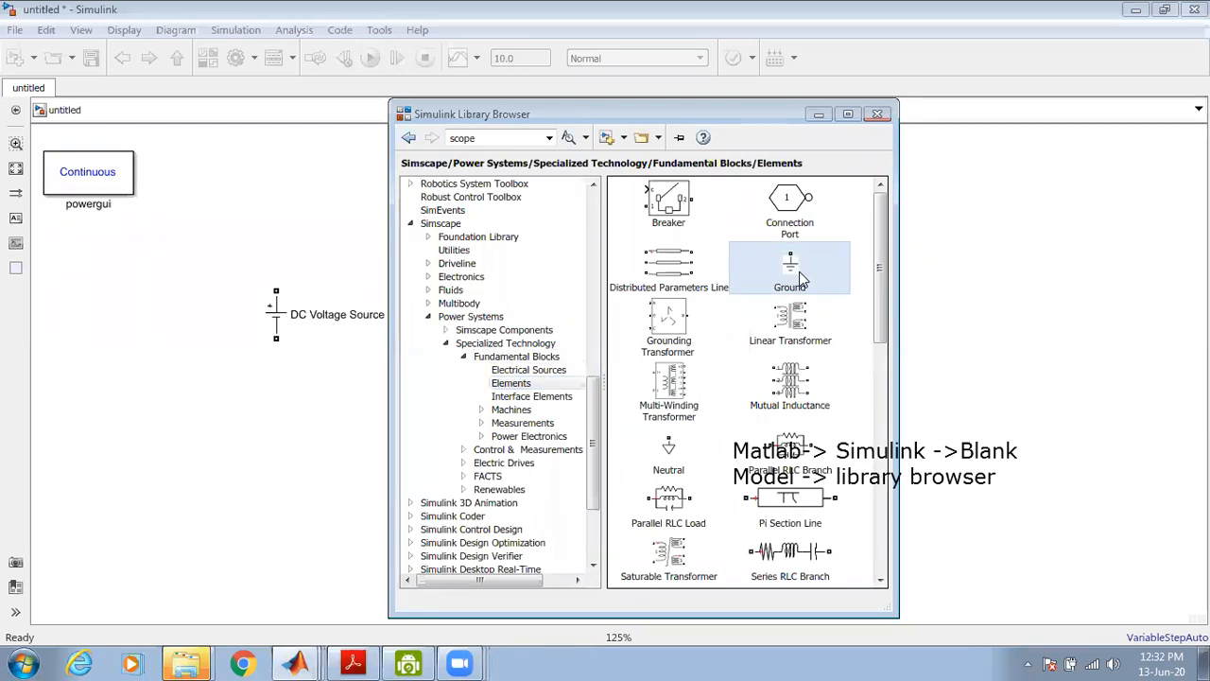
pyautogui.click(776, 562)
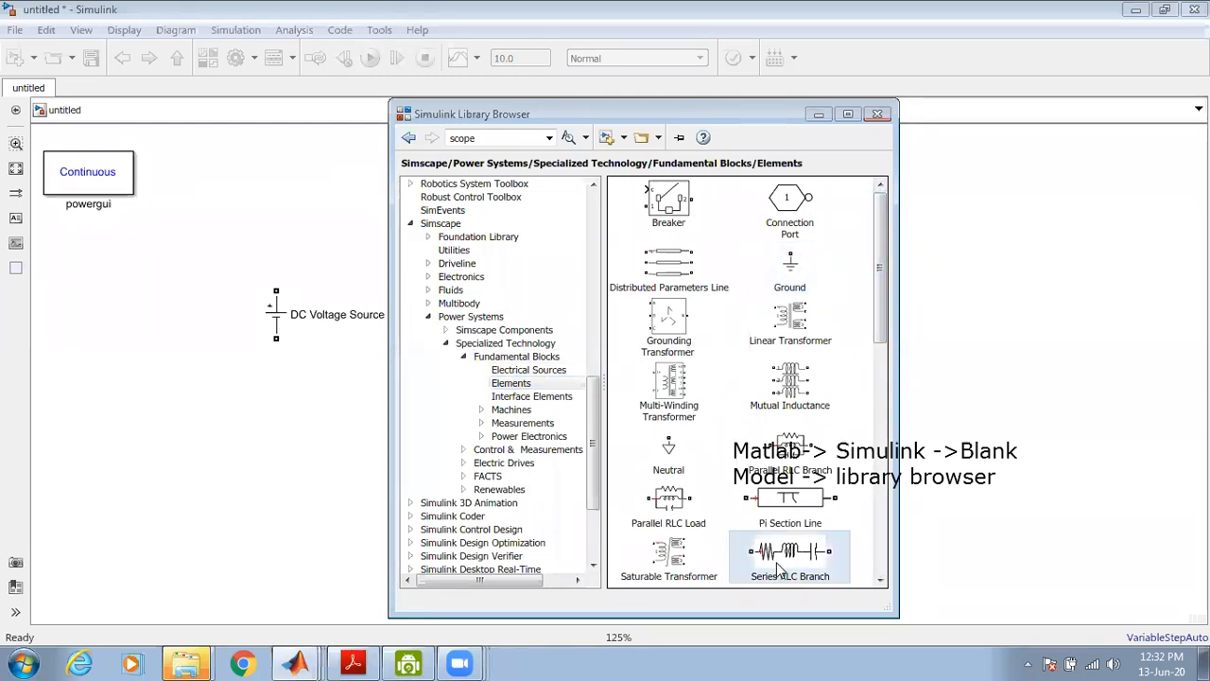
# Locate the Voltage Measurement block in the Measurements library
pyautogui.click(504, 425)
pyautogui.doubleClick(498, 427)
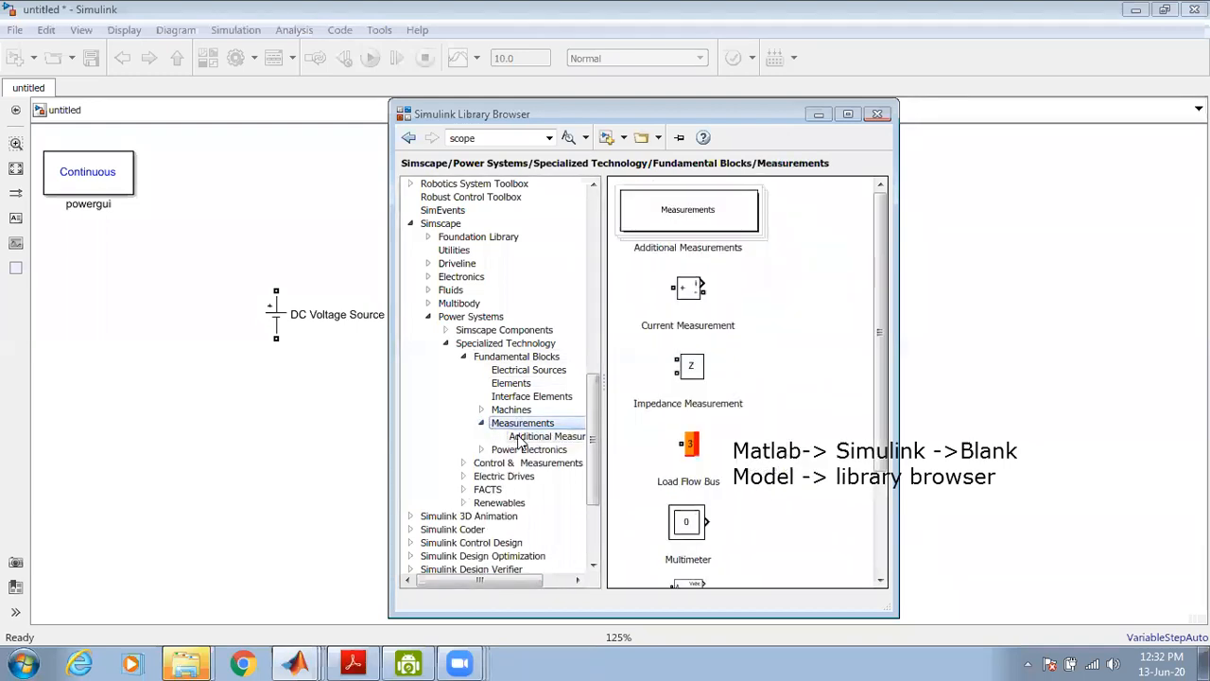
pyautogui.moveTo(886, 364); pyautogui.dragTo(901, 482)
pyautogui.click(695, 553)
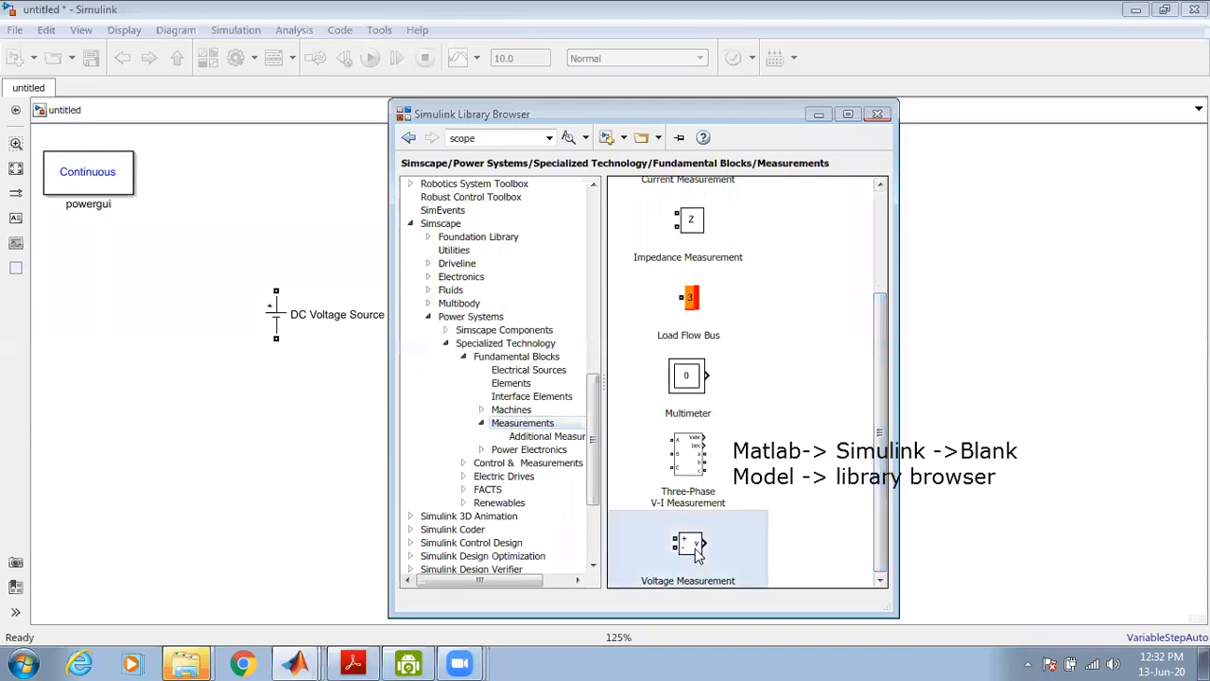
# Search the library for "scope", select the Scope block and close the library browser
pyautogui.doubleClick(491, 135)
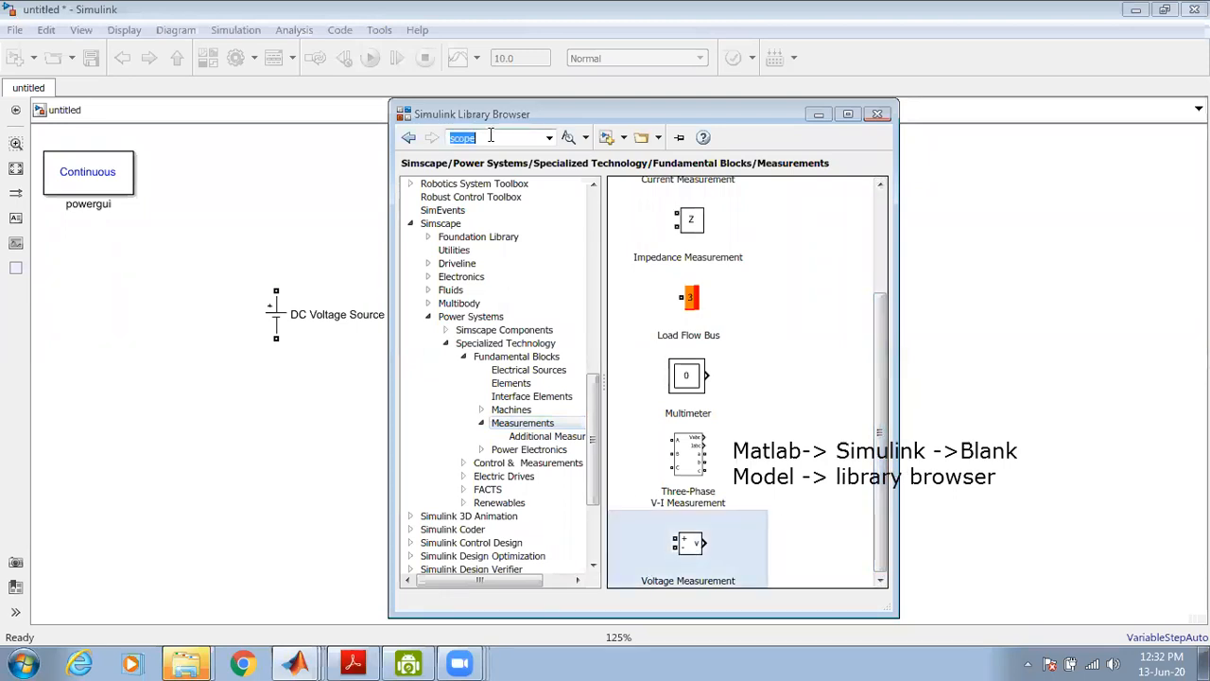
pyautogui.press('Return')
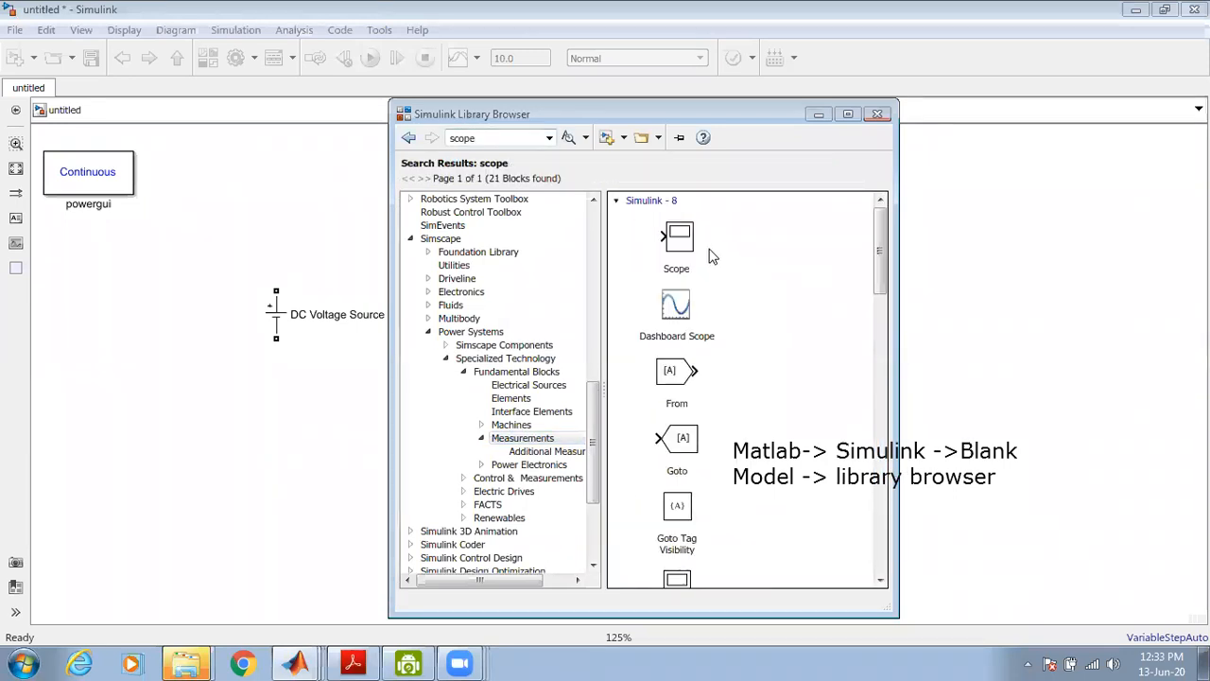
pyautogui.click(674, 245)
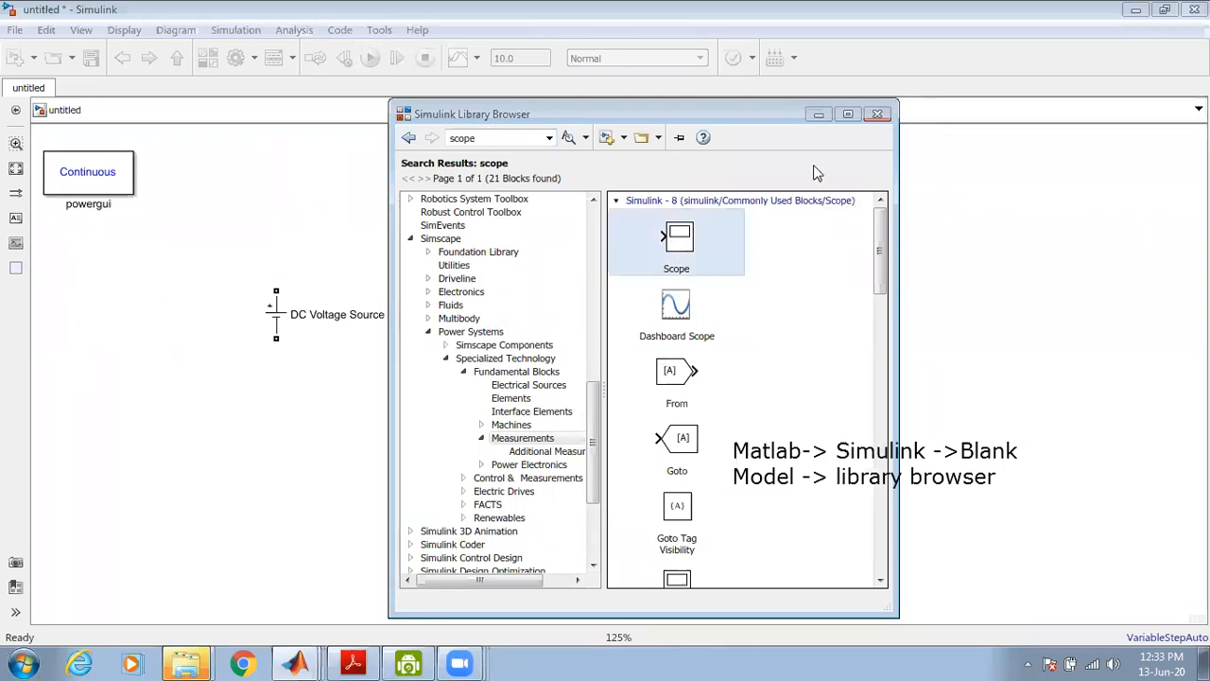
pyautogui.moveTo(753, 122); pyautogui.dragTo(746, 153)
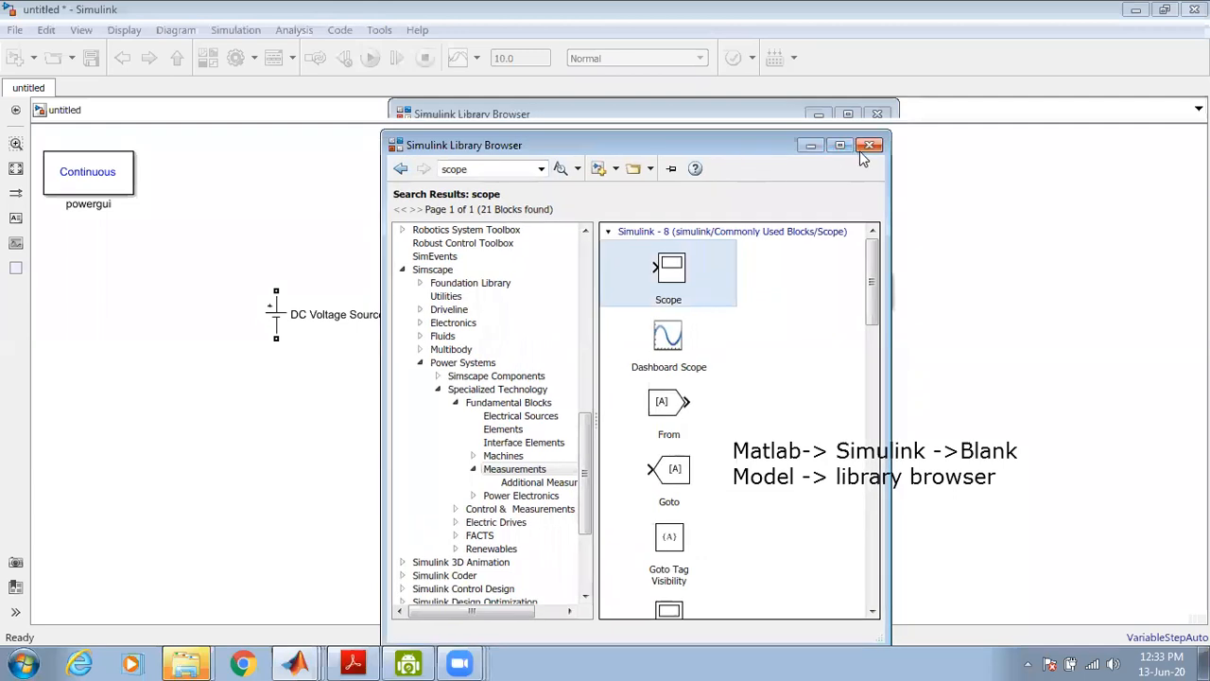
pyautogui.click(862, 148)
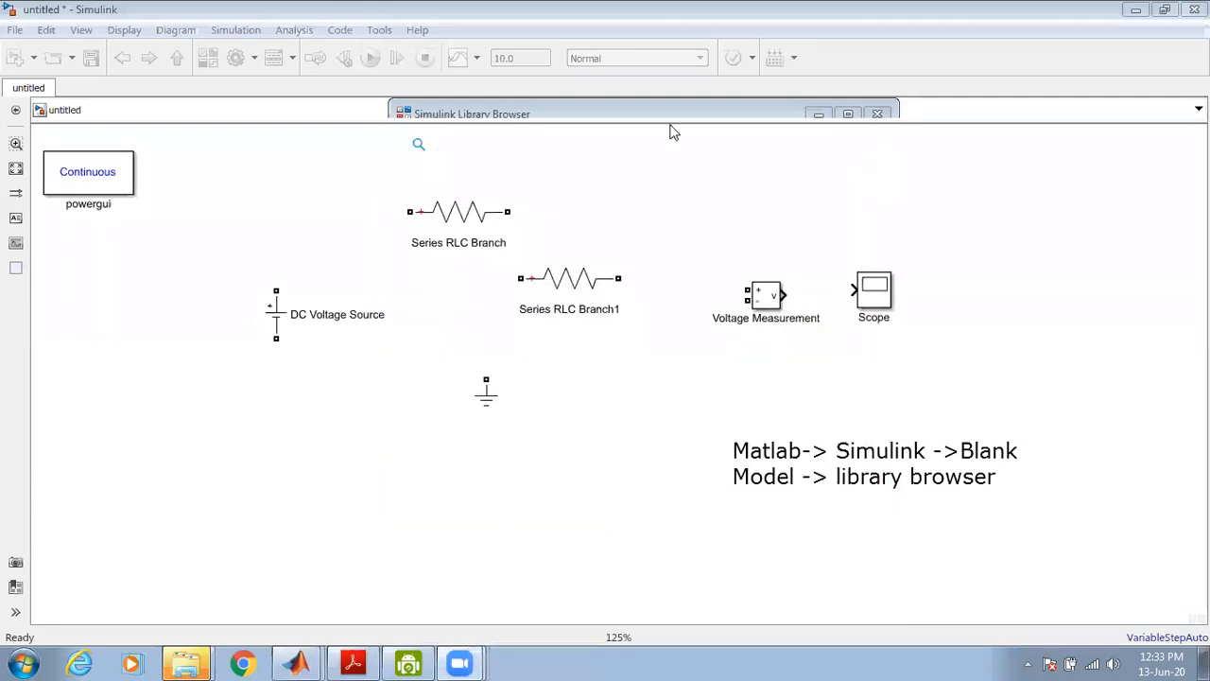
# Reopen the library browser and move its window aside so the Voltage Measurement and Scope blocks in the model are uncovered
pyautogui.click(418, 40)
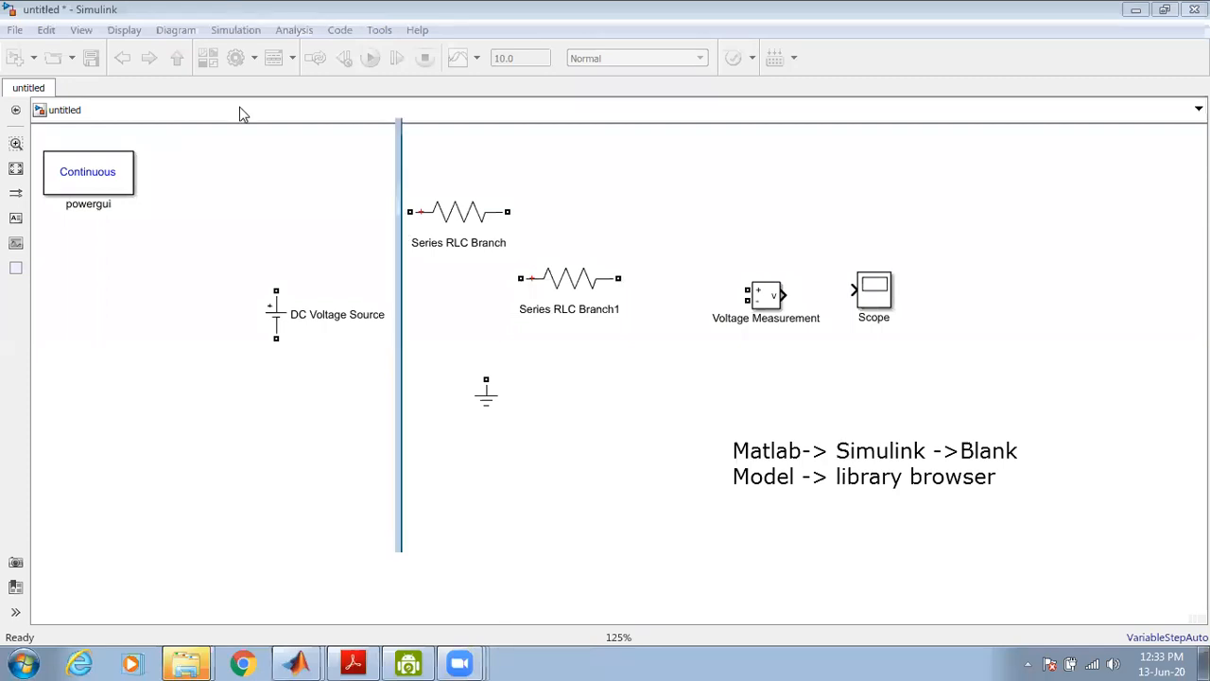
pyautogui.click(208, 59)
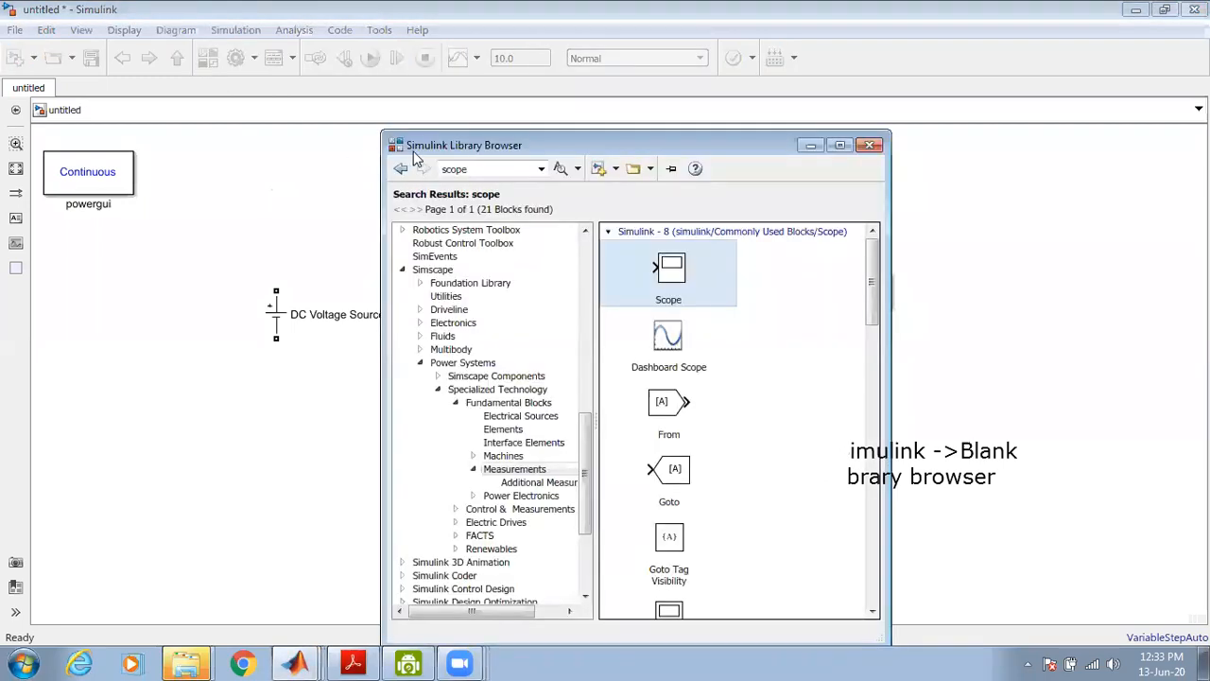
pyautogui.moveTo(464, 142); pyautogui.dragTo(228, 146)
# Search the library for "scope", show the option for adding the Scope block to the model, and close the library browser
pyautogui.doubleClick(236, 177)
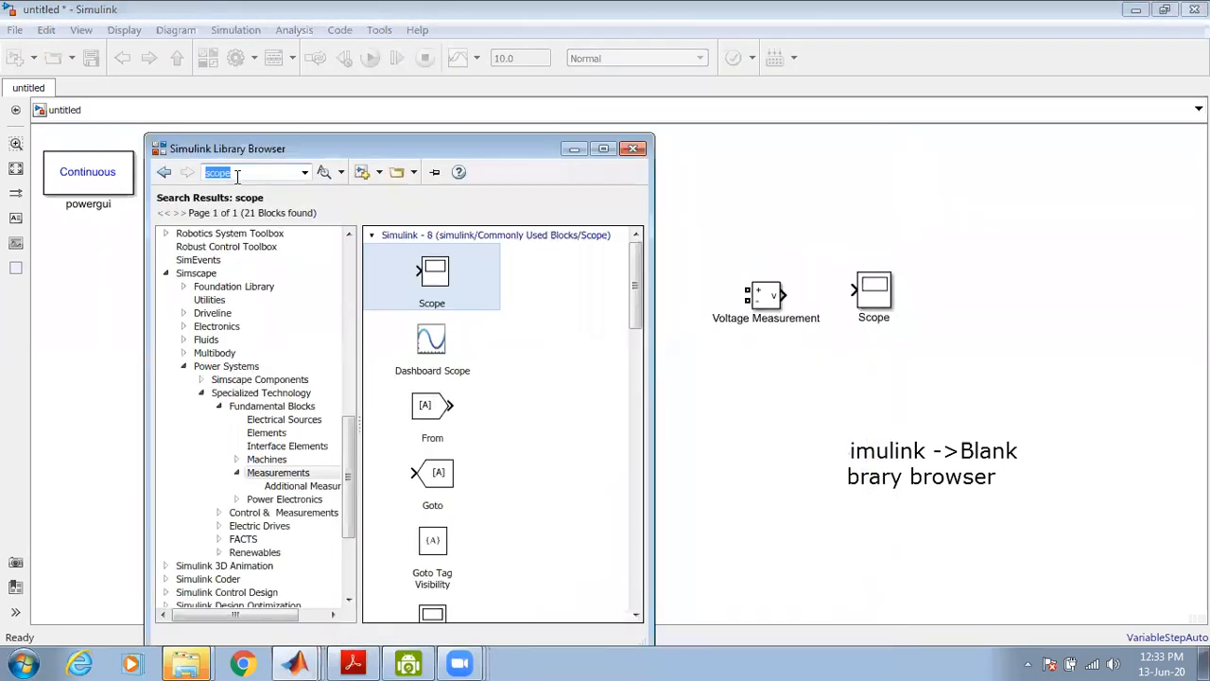
pyautogui.press('Return')
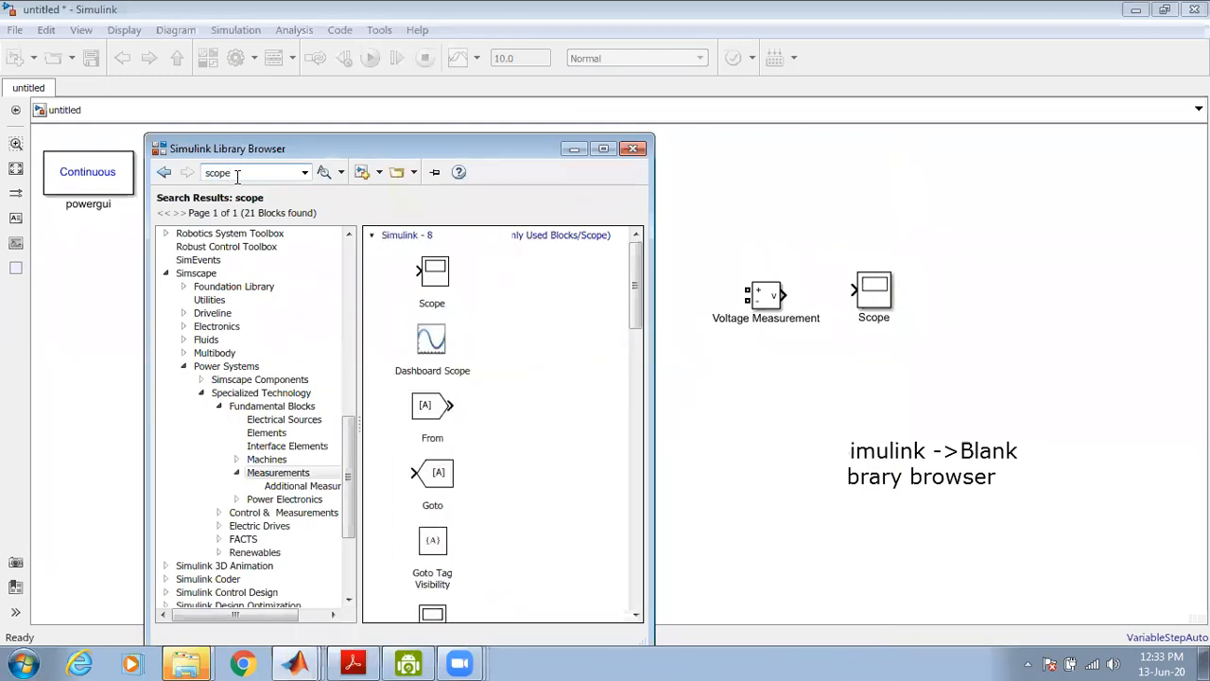
pyautogui.click(438, 271)
pyautogui.rightClick(437, 272)
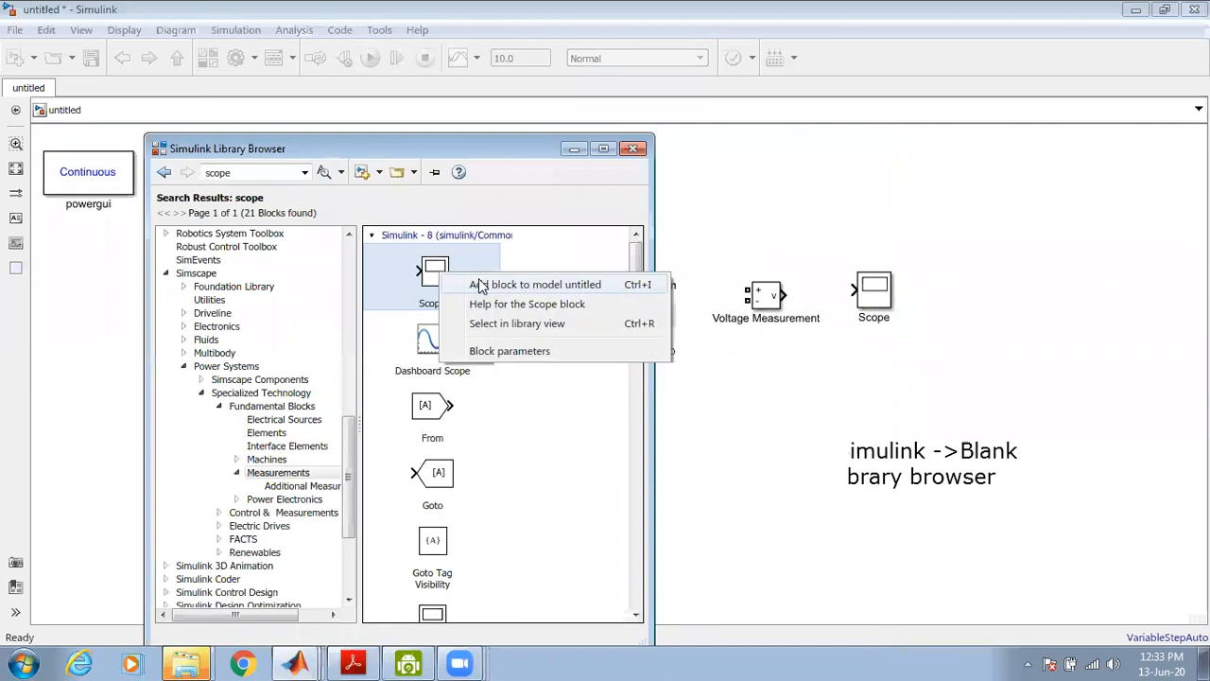
pyautogui.click(422, 146)
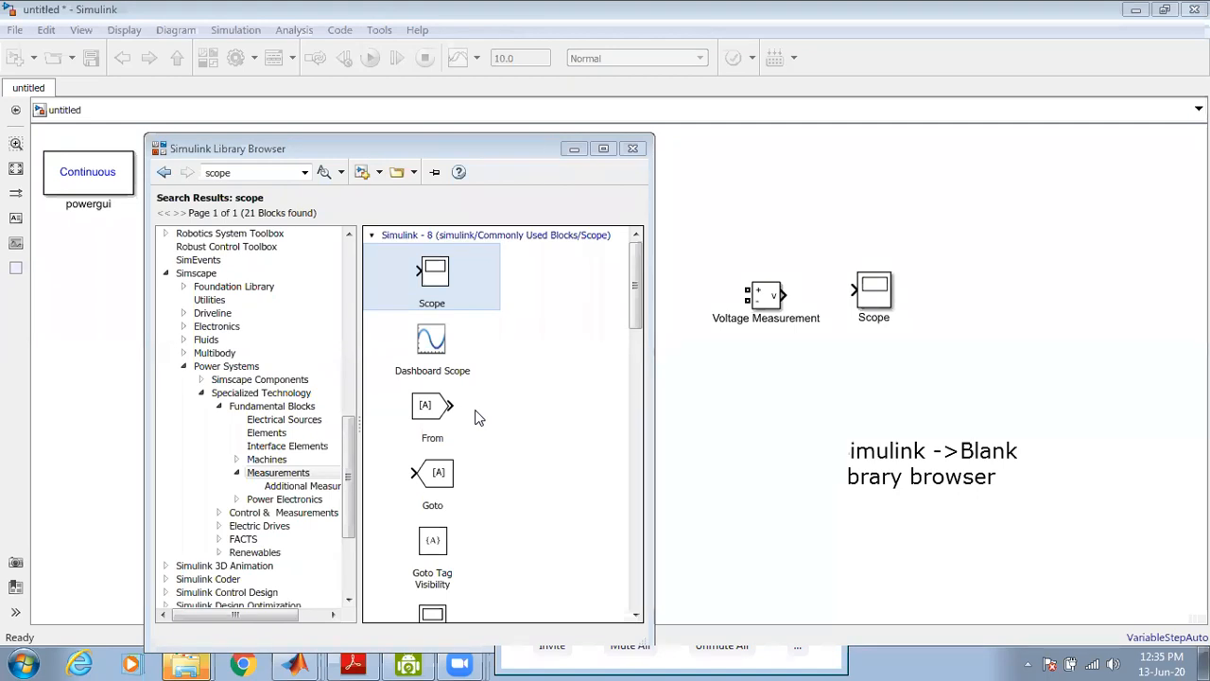
pyautogui.click(636, 148)
# Copy the Series RLC Branch1 block to a spot above the Voltage Measurement block and delete the copy
pyautogui.click(567, 295)
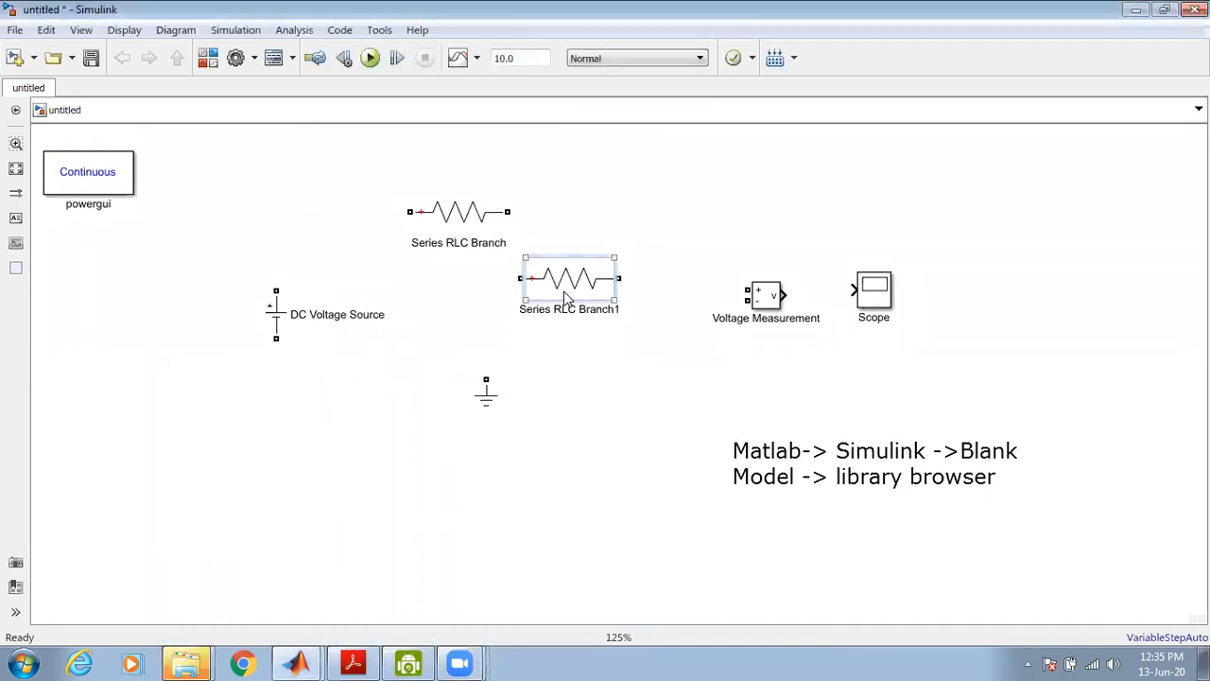
pyautogui.moveTo(567, 296); pyautogui.dragTo(682, 203)
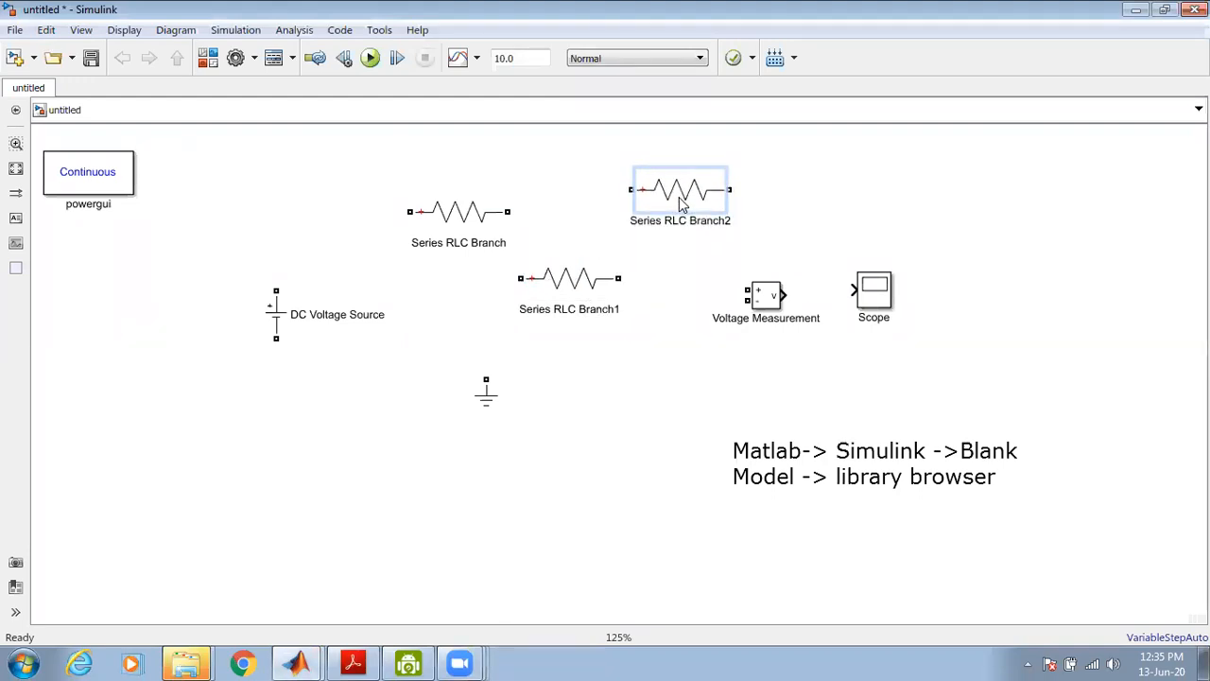
pyautogui.press('Delete')
pyautogui.click(581, 278)
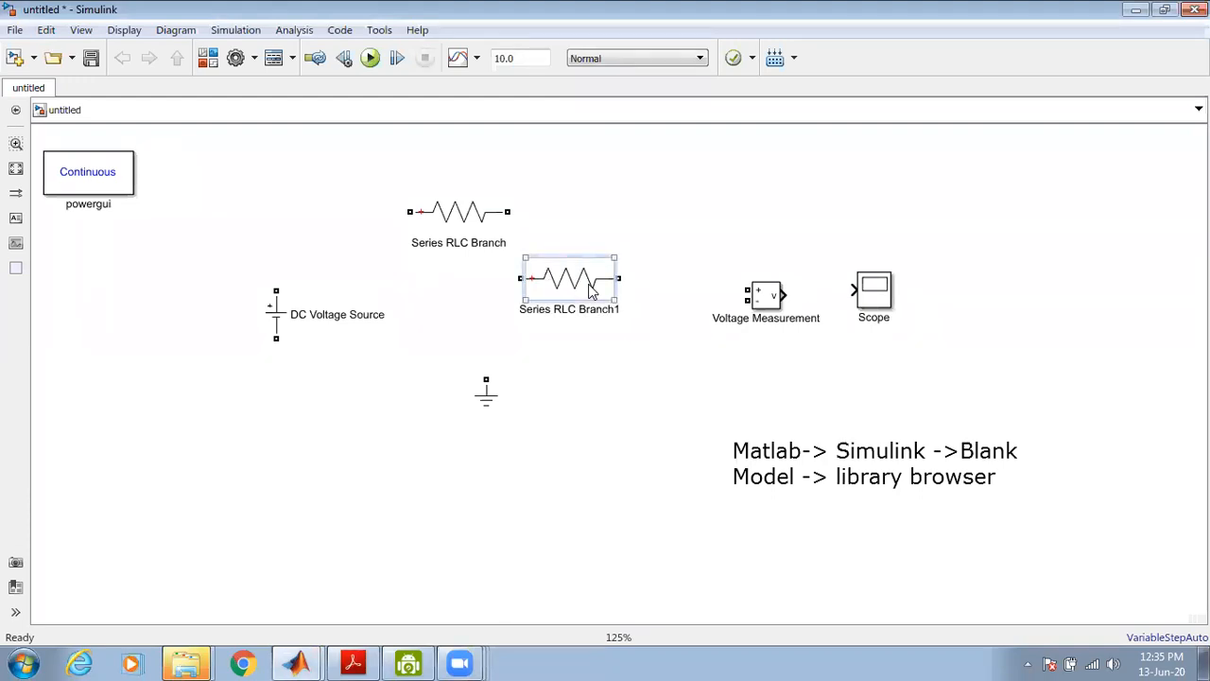
pyautogui.moveTo(588, 285); pyautogui.dragTo(590, 286)
pyautogui.hotkey('ctrl', 'z')
# Examine the branch type and resistance parameters of the Series RLC Branch block
pyautogui.click(489, 220)
pyautogui.doubleClick(487, 220)
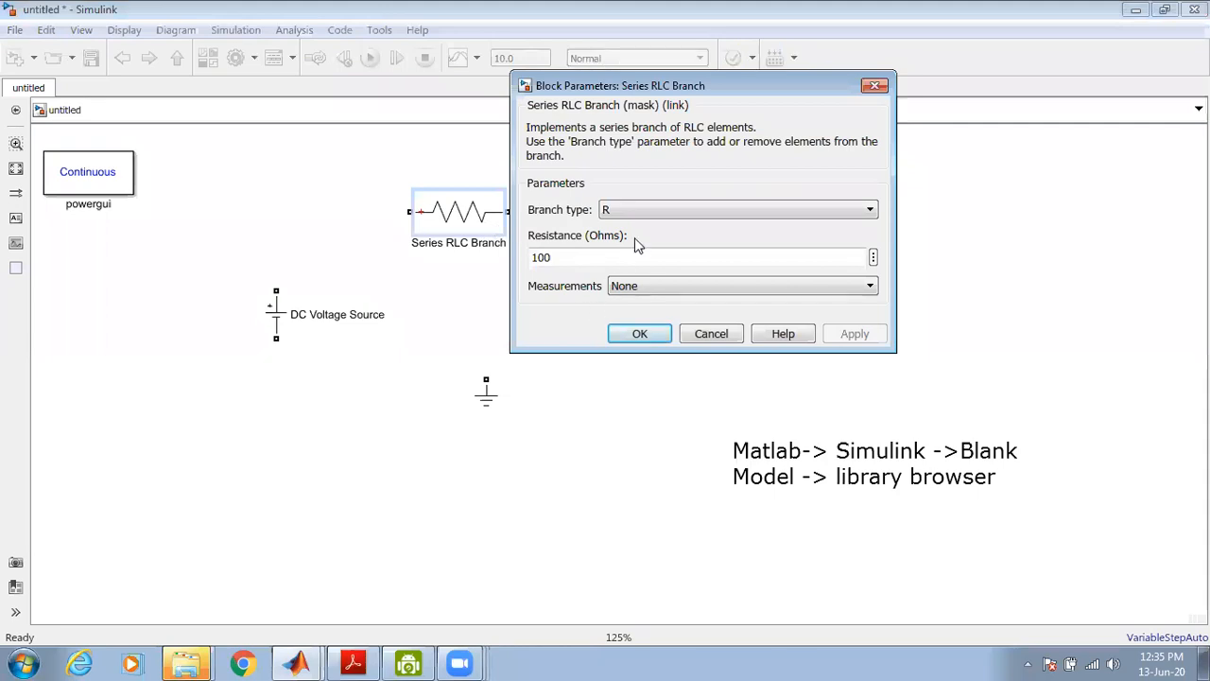
pyautogui.click(722, 341)
# Set the Series RLC Branch1 block's branch type to L and shift the block slightly towards the Voltage Measurement block
pyautogui.doubleClick(589, 287)
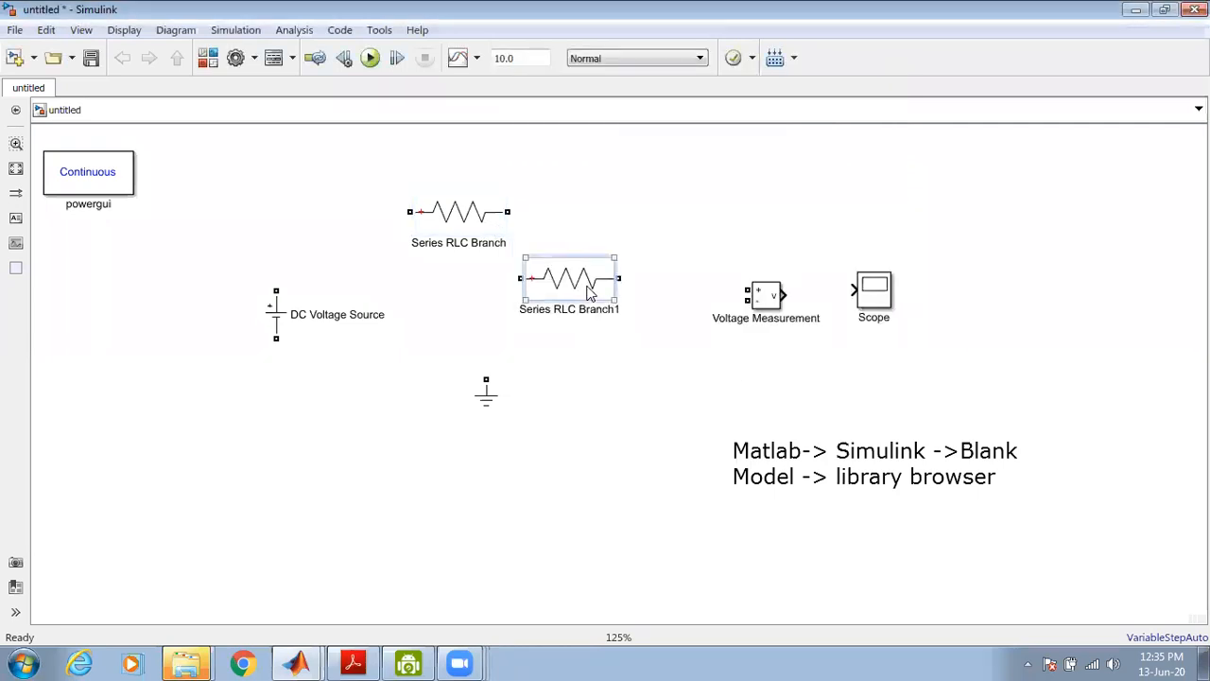
pyautogui.moveTo(806, 147); pyautogui.dragTo(894, 153)
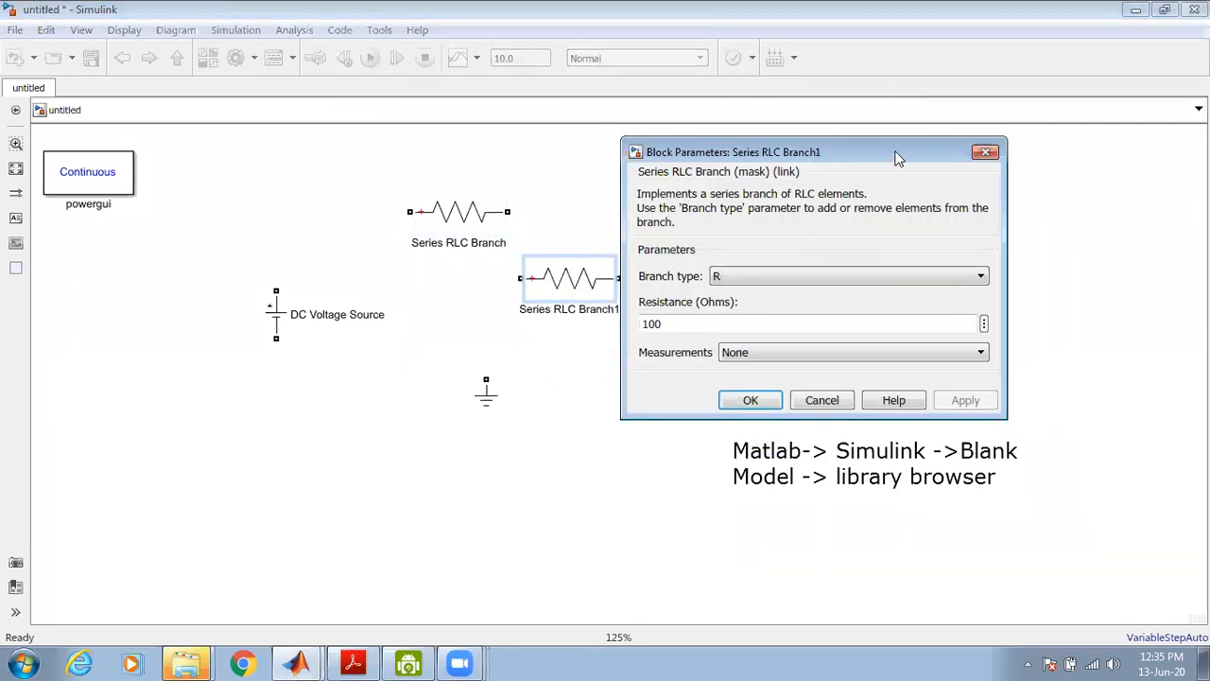
pyautogui.click(893, 282)
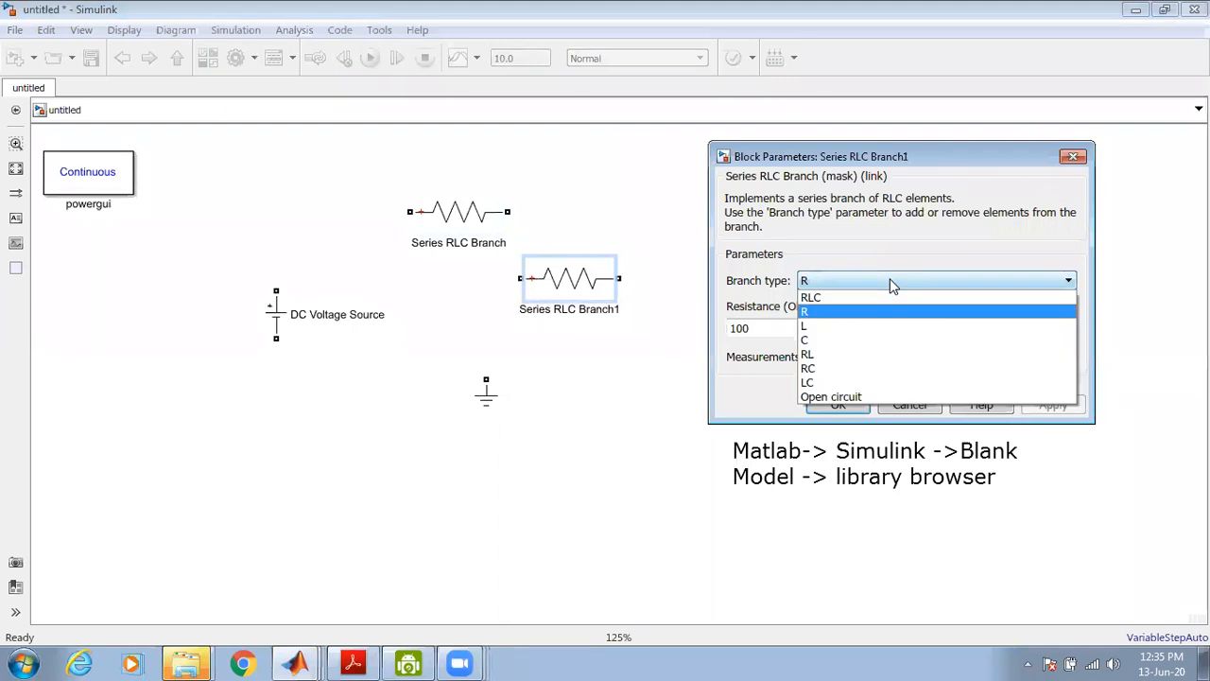
pyautogui.click(825, 326)
pyautogui.click(744, 332)
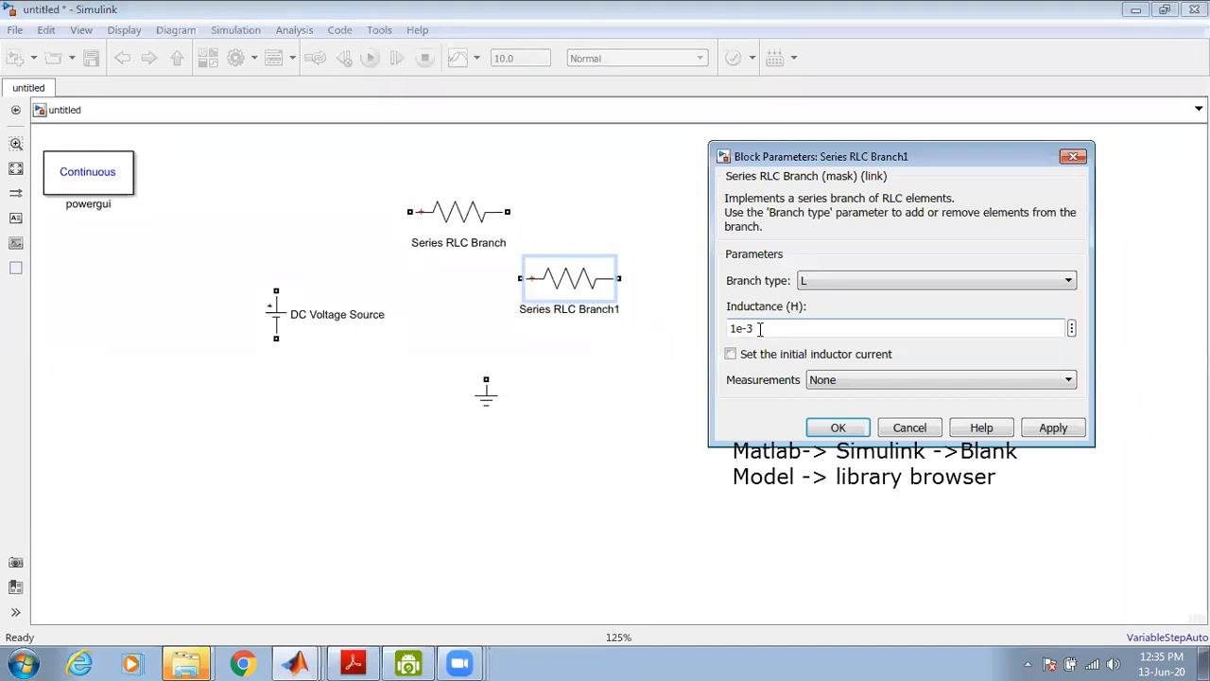
pyautogui.click(1059, 427)
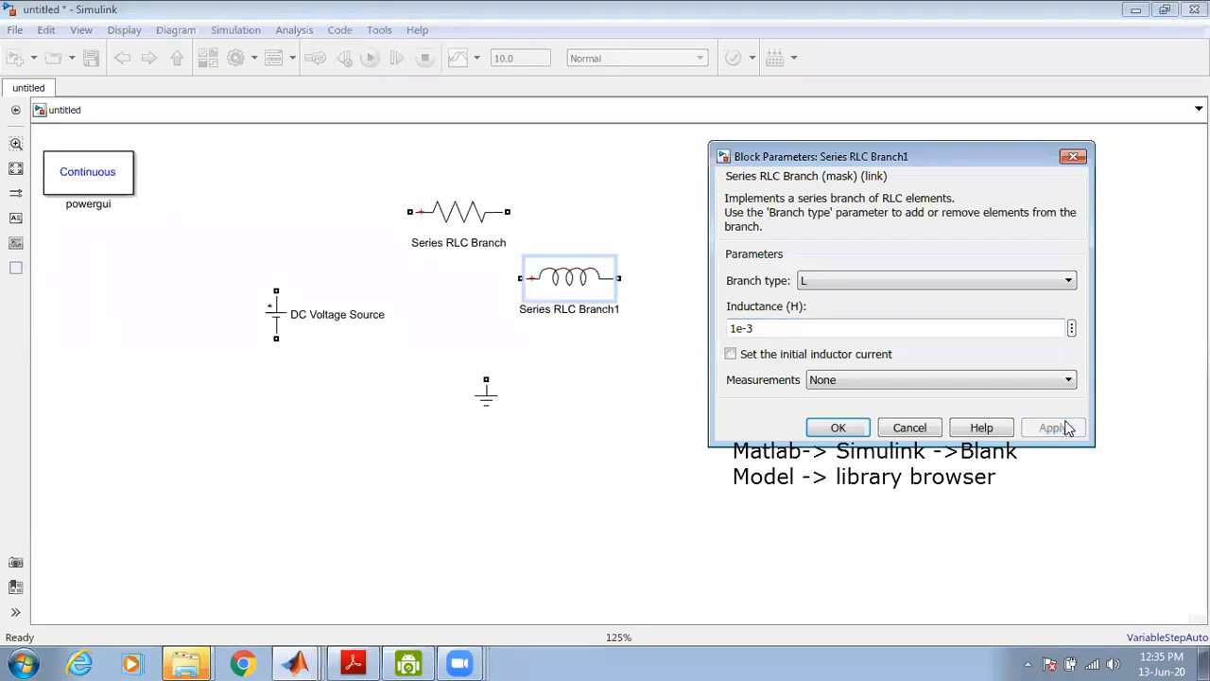
pyautogui.click(837, 427)
pyautogui.moveTo(564, 276); pyautogui.dragTo(586, 273)
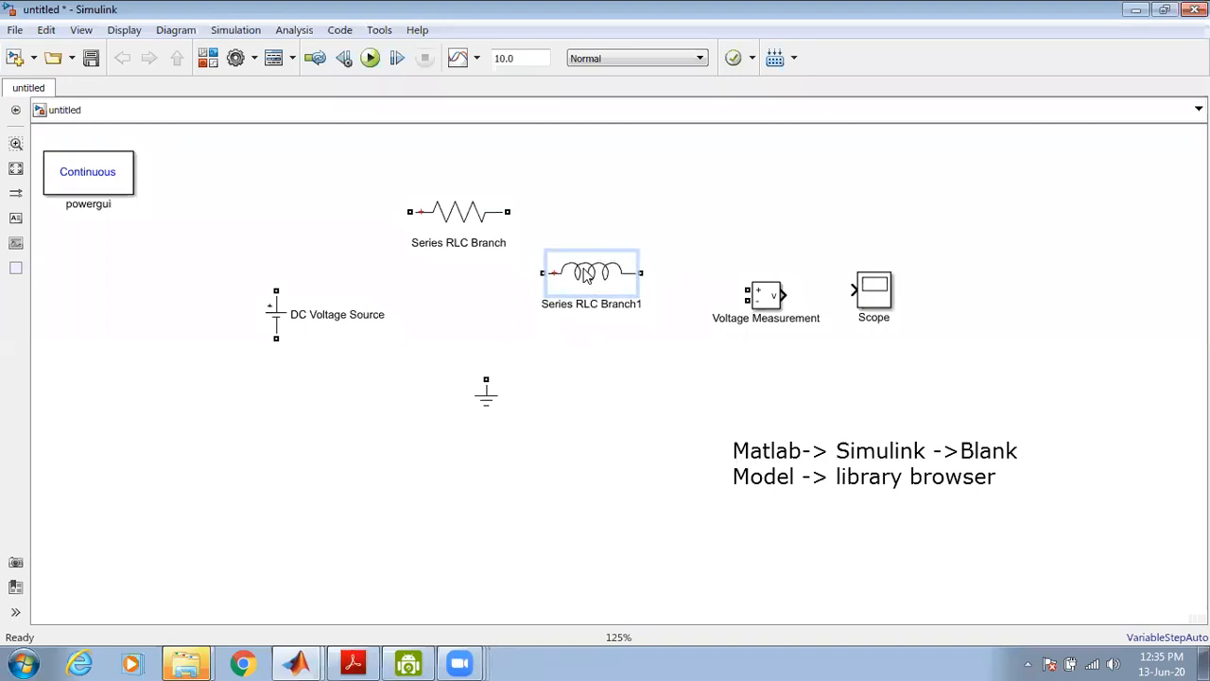
# Set the DC Voltage Source amplitude to 12 V
pyautogui.click(283, 317)
pyautogui.doubleClick(284, 316)
pyautogui.doubleClick(378, 330)
pyautogui.write('12')
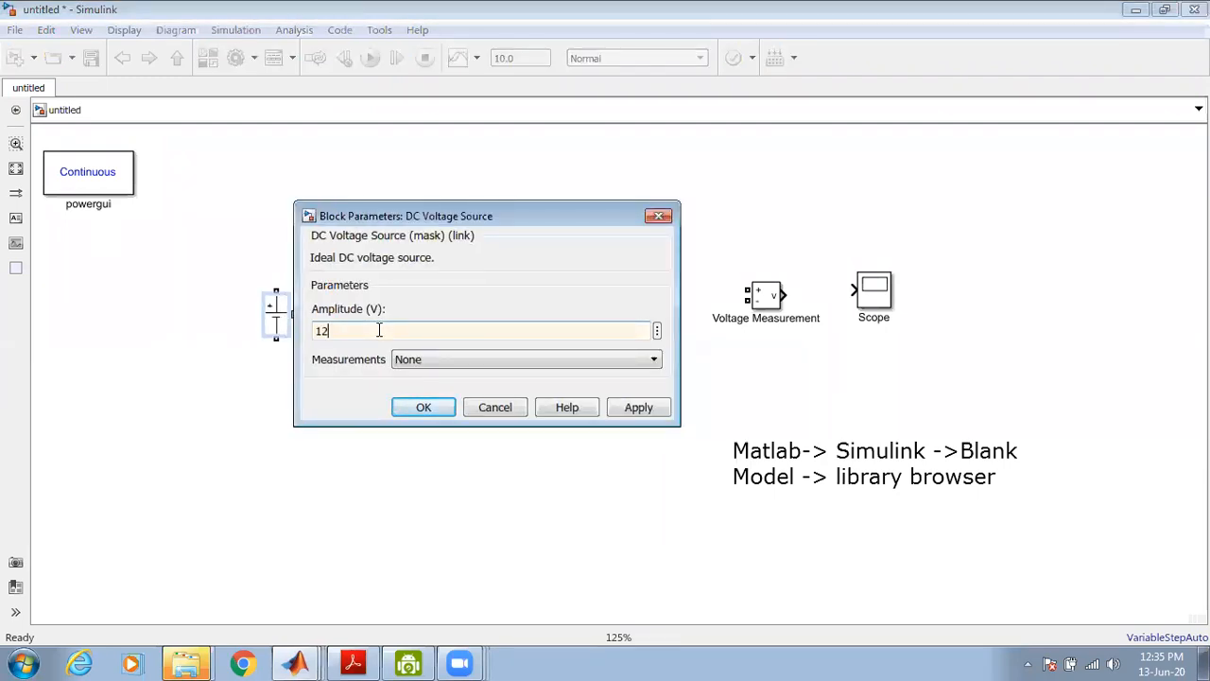
pyautogui.click(638, 407)
pyautogui.click(424, 407)
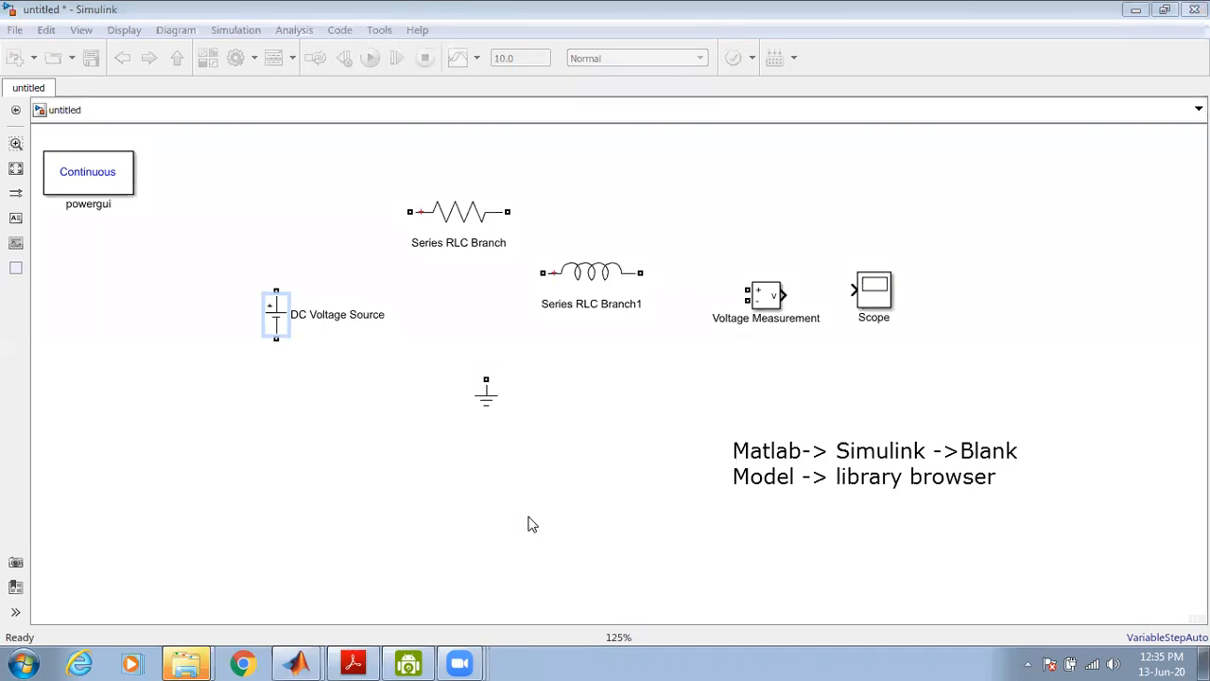
# Rename the DC Voltage Source block as "V = 12 v"
pyautogui.click(376, 314)
pyautogui.click(377, 313)
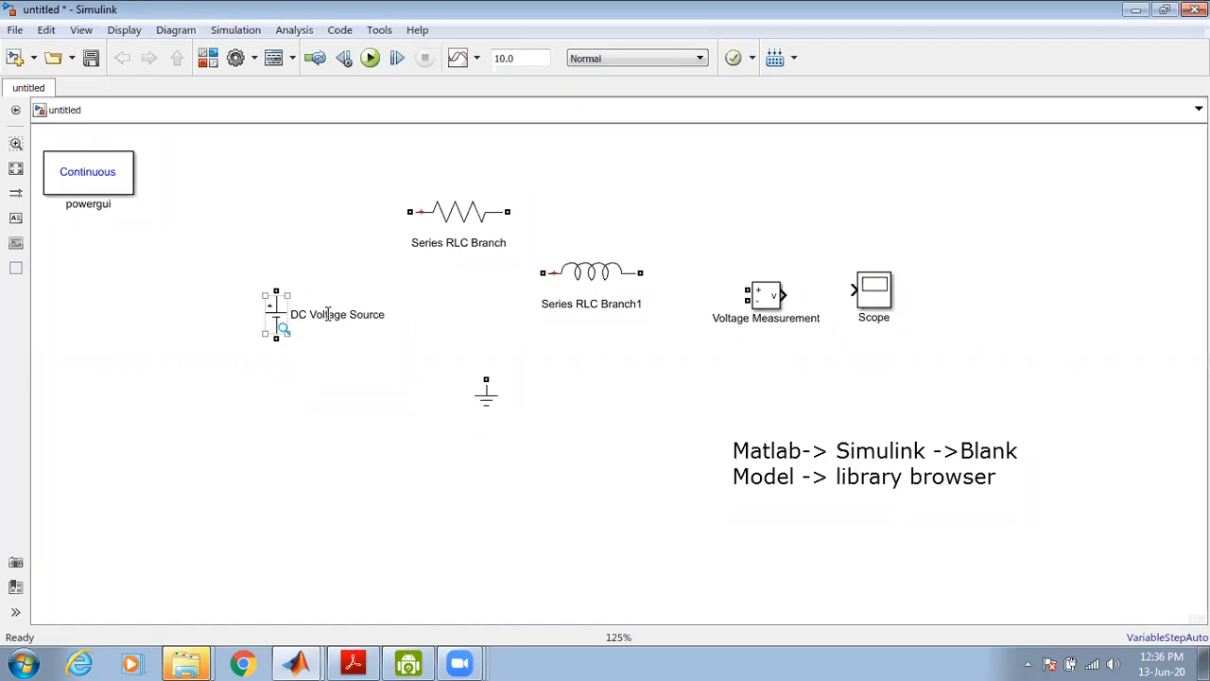
pyautogui.click(348, 315)
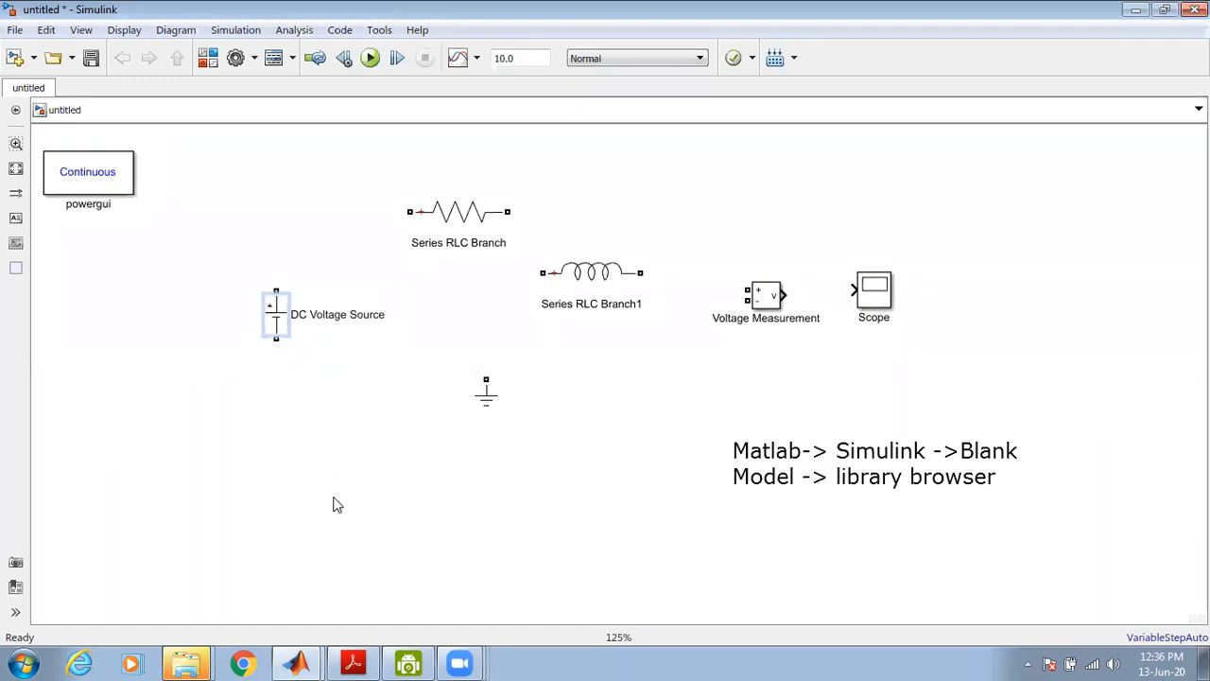
pyautogui.press('BackSpace')
pyautogui.press('BackSpace')
pyautogui.press('BackSpace')
pyautogui.press('BackSpace')
pyautogui.press('BackSpace')
pyautogui.press('BackSpace')
pyautogui.press('BackSpace')
pyautogui.press('BackSpace')
pyautogui.press('BackSpace')
pyautogui.press('BackSpace')
pyautogui.press('BackSpace')
pyautogui.press('BackSpace')
pyautogui.press('BackSpace')
pyautogui.press('BackSpace')
pyautogui.press('BackSpace')
pyautogui.press('BackSpace')
pyautogui.press('BackSpace')
pyautogui.write('V = 12 v')
pyautogui.click(400, 438)
# Rename the Series RLC Branch resistor block as "R = 100 ohm"
pyautogui.click(448, 244)
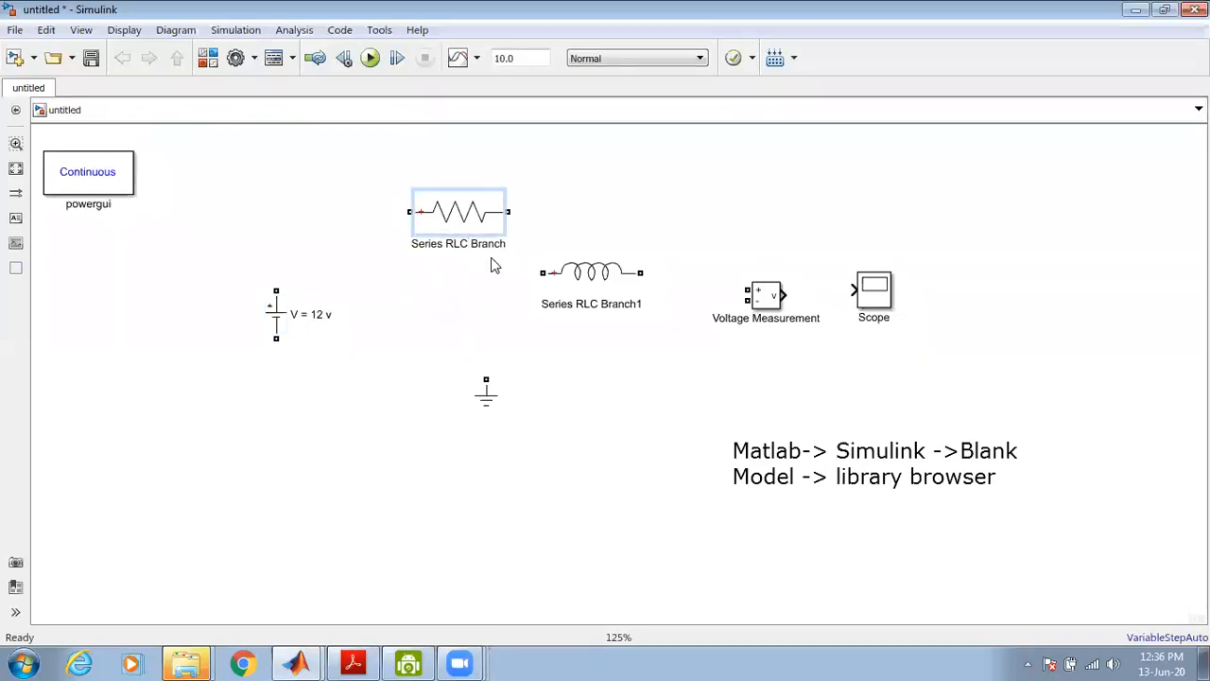
pyautogui.press('BackSpace')
pyautogui.press('BackSpace')
pyautogui.press('BackSpace')
pyautogui.press('BackSpace')
pyautogui.press('BackSpace')
pyautogui.press('BackSpace')
pyautogui.press('End')
pyautogui.press('BackSpace')
pyautogui.press('BackSpace')
pyautogui.press('BackSpace')
pyautogui.press('BackSpace')
pyautogui.press('BackSpace')
pyautogui.press('BackSpace')
pyautogui.press('BackSpace')
pyautogui.press('BackSpace')
pyautogui.press('BackSpace')
pyautogui.press('BackSpace')
pyautogui.press('BackSpace')
pyautogui.write('R = 100 ohm')
pyautogui.click(525, 338)
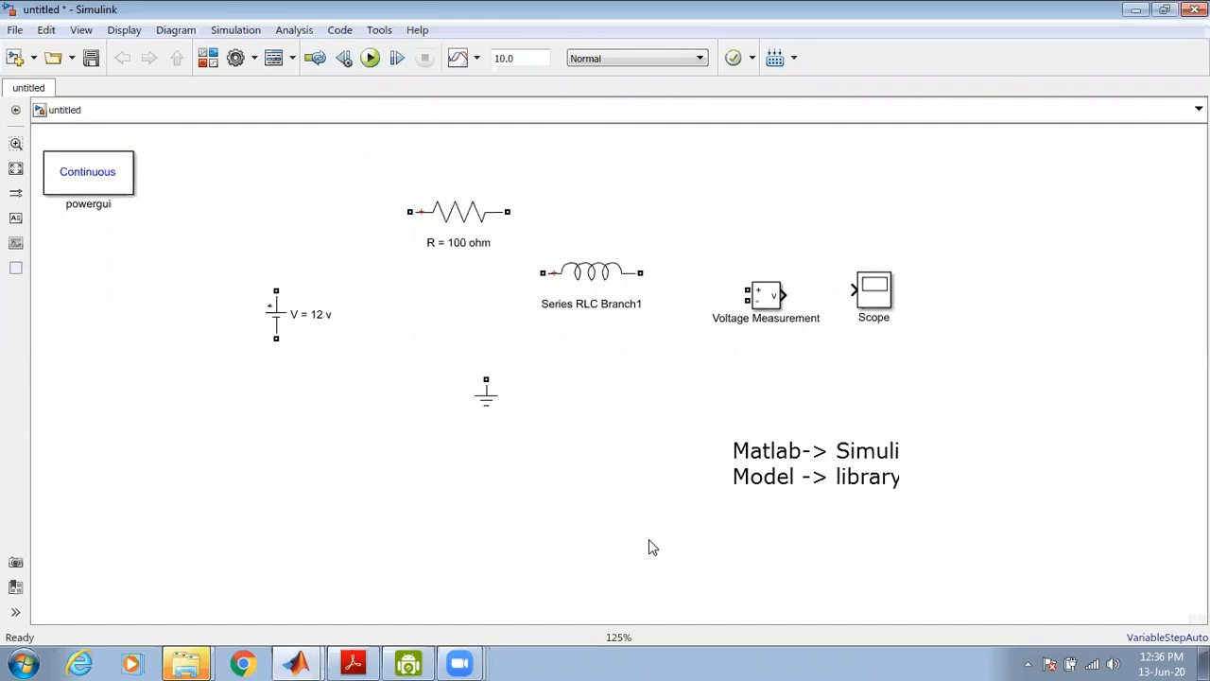
# Rename the Series RLC Branch1 inductor block as "L = 1 mH"
pyautogui.click(877, 288)
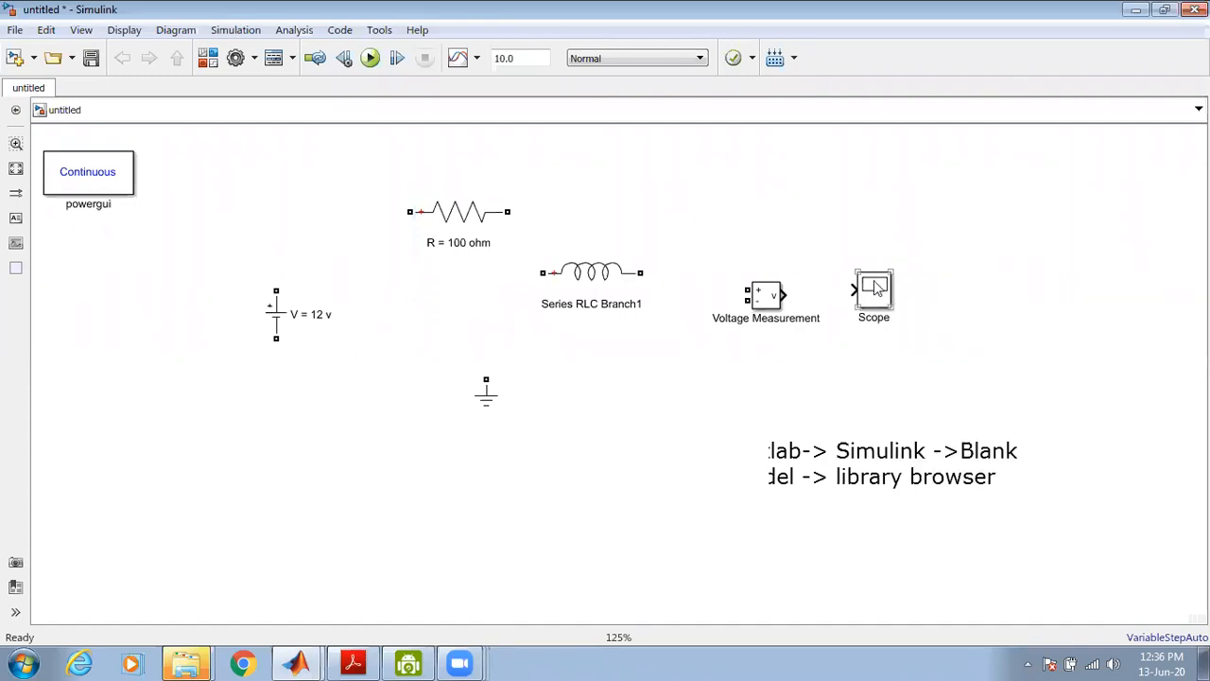
pyautogui.click(845, 227)
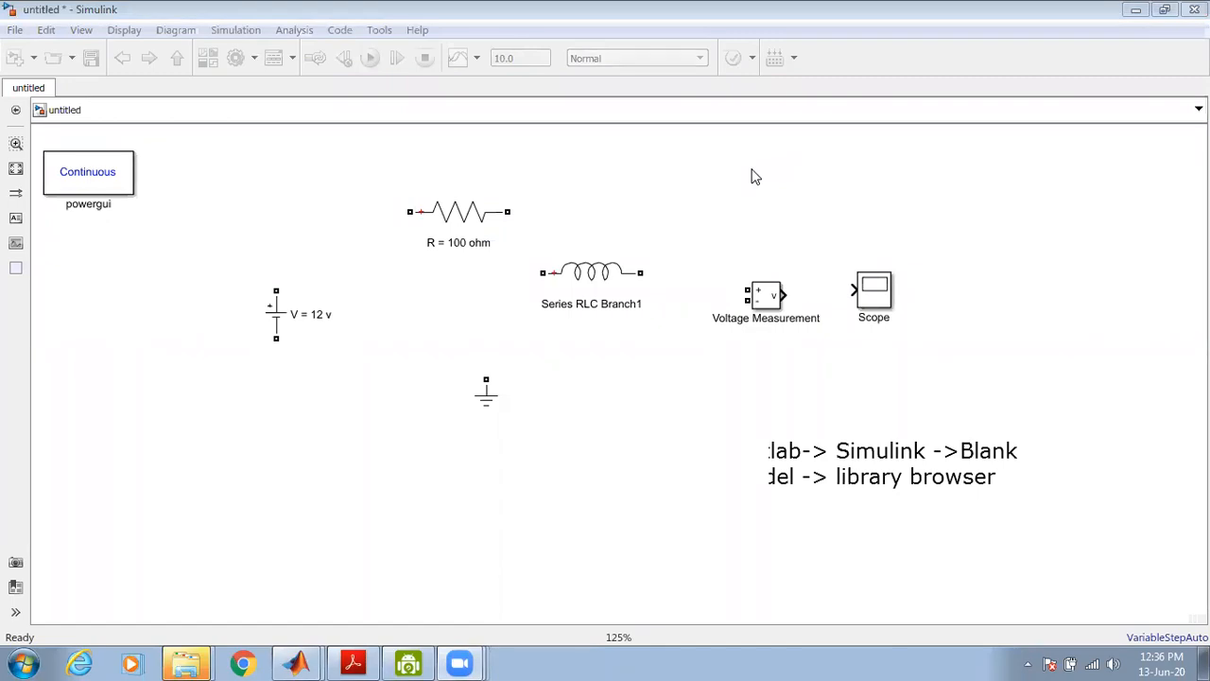
pyautogui.click(588, 304)
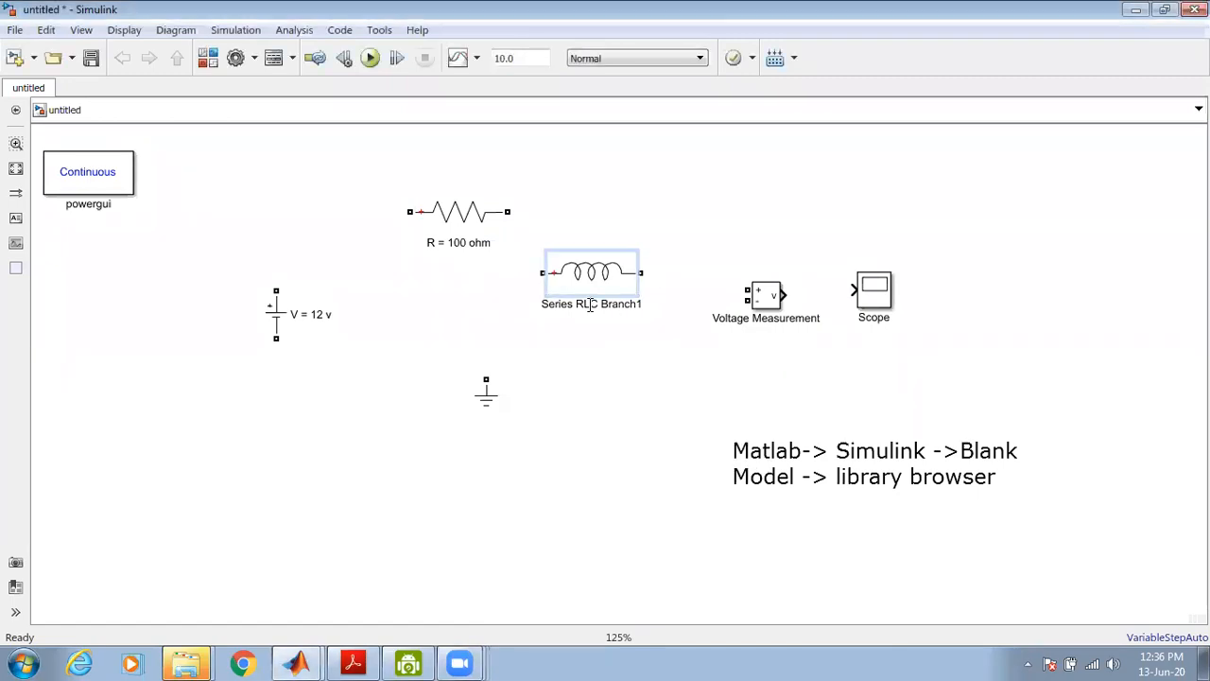
pyautogui.doubleClick(588, 305)
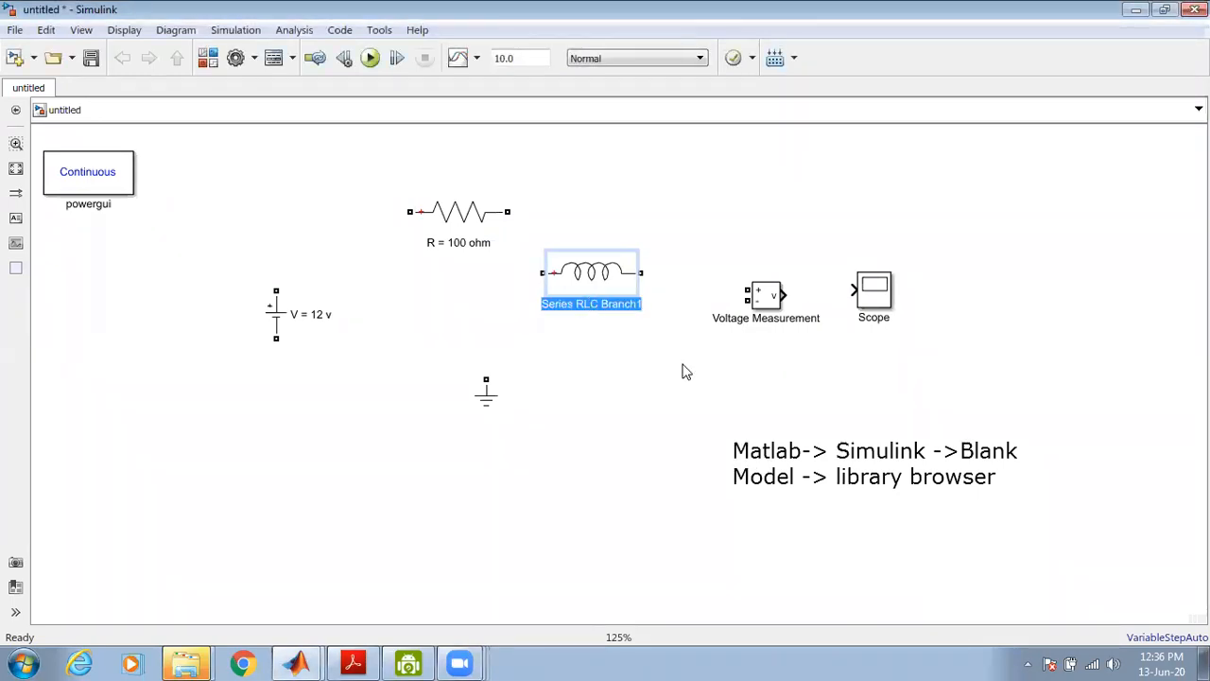
pyautogui.write('L')
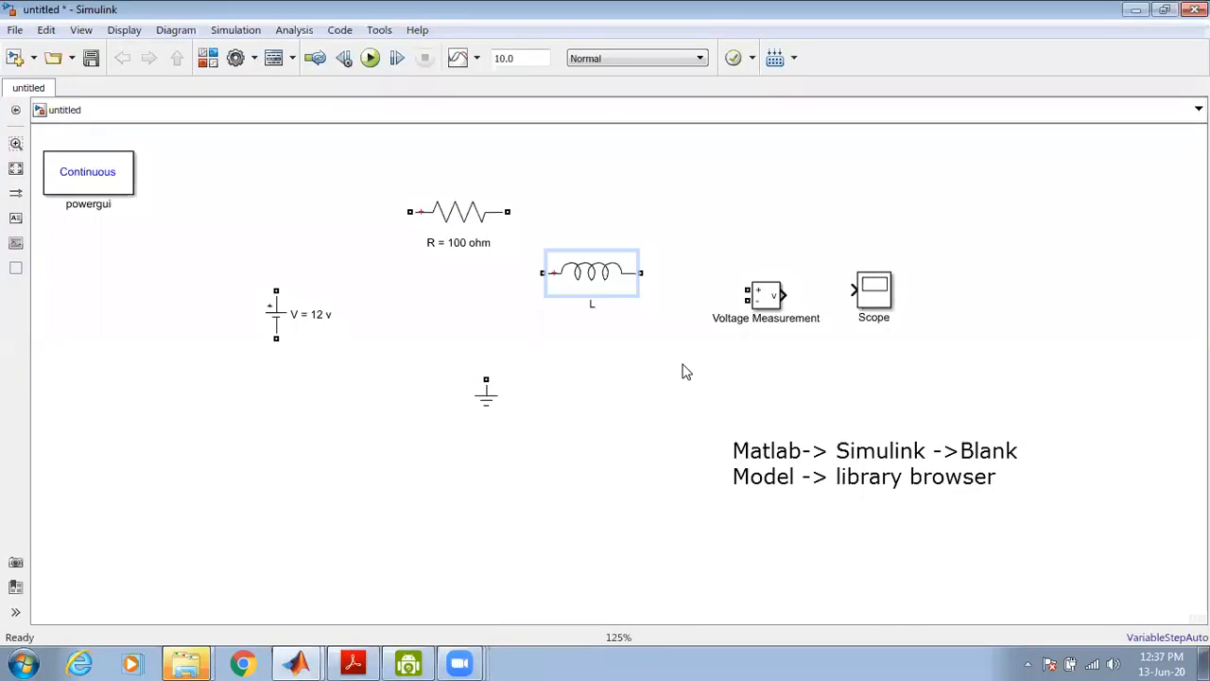
pyautogui.write(' = 1 mH')
pyautogui.click(659, 412)
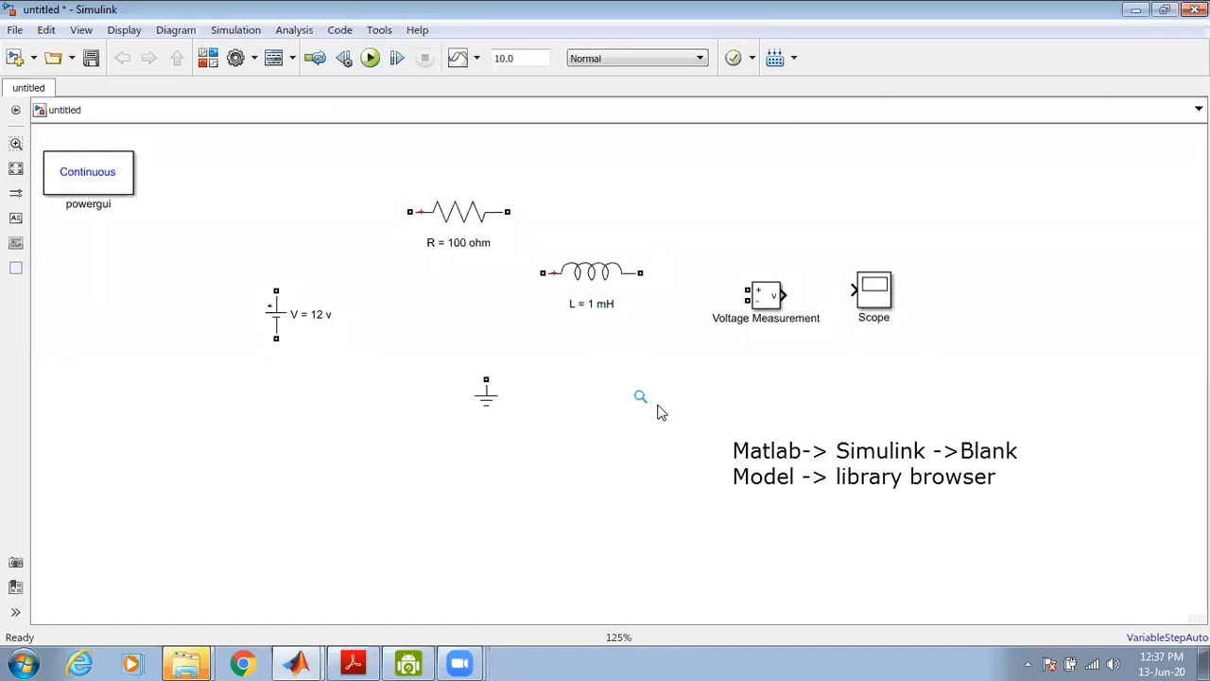
# Move the inductor block slightly down and rotate it to a vertical orientation
pyautogui.click(591, 260)
pyautogui.moveTo(591, 262); pyautogui.dragTo(580, 290)
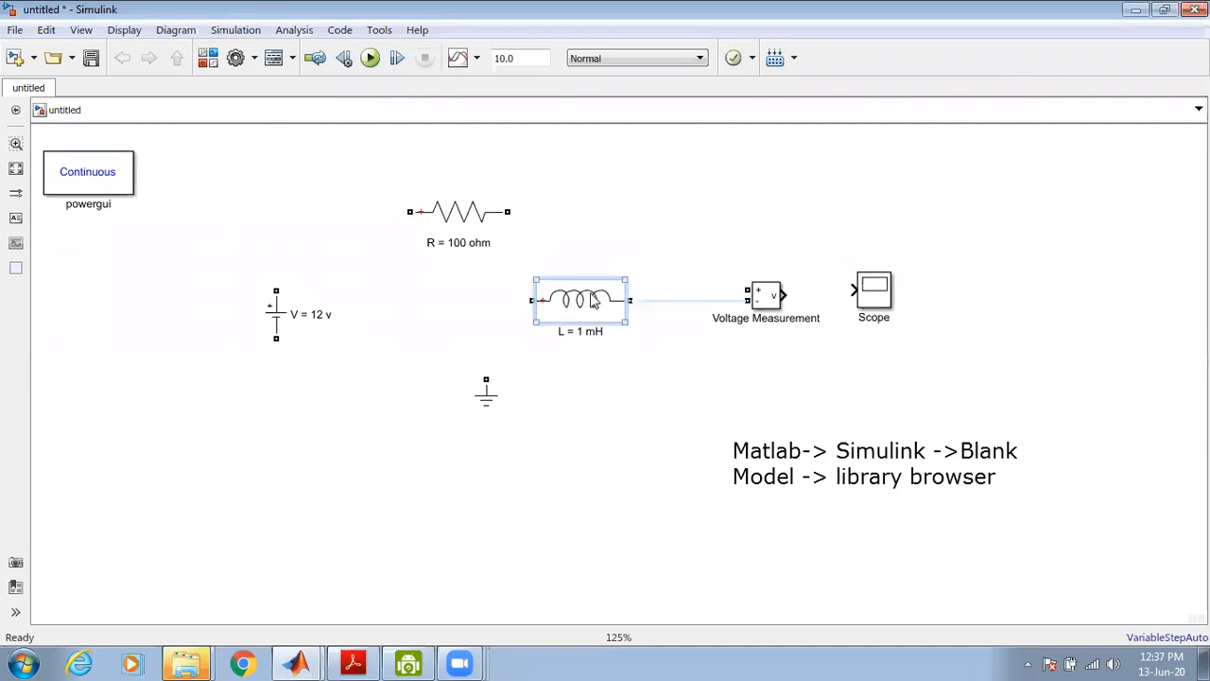
pyautogui.click(629, 296)
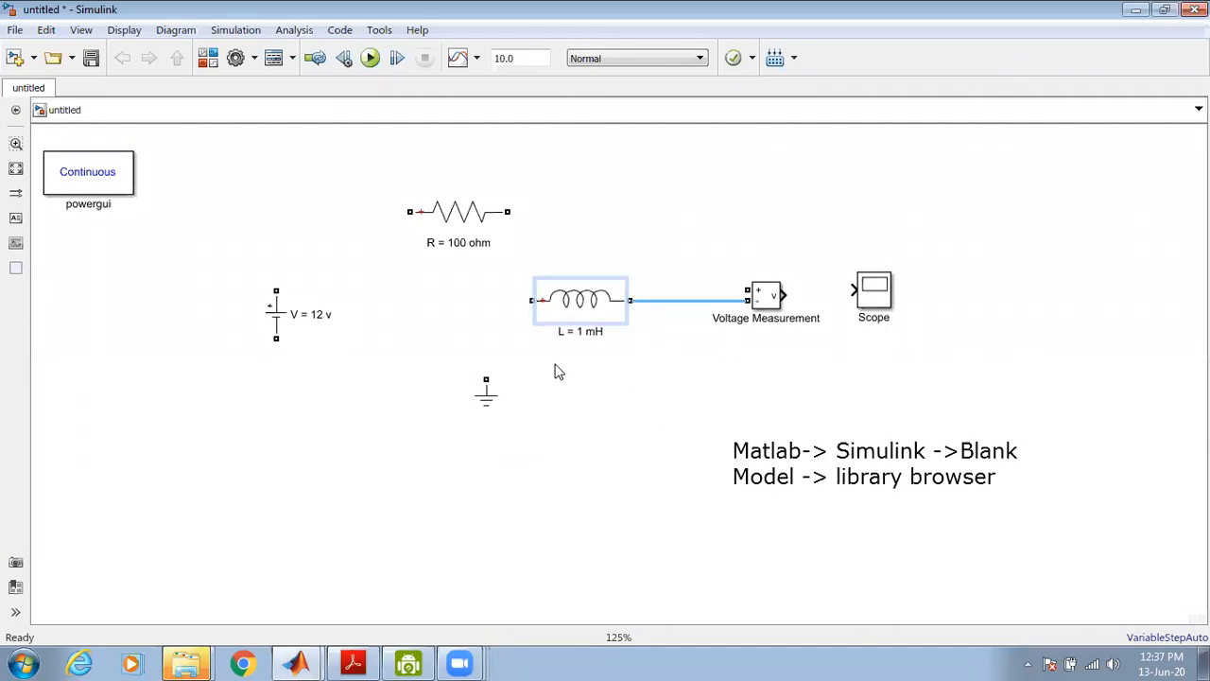
pyautogui.click(594, 320)
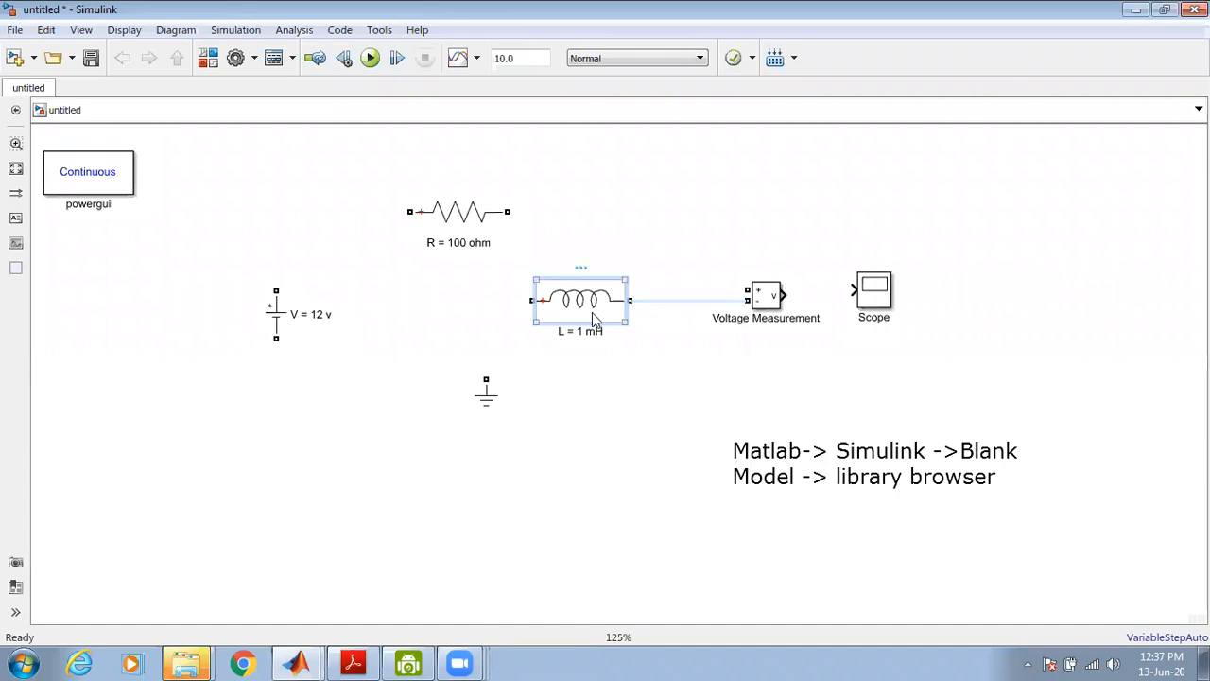
pyautogui.hotkey('ctrl', 'r')
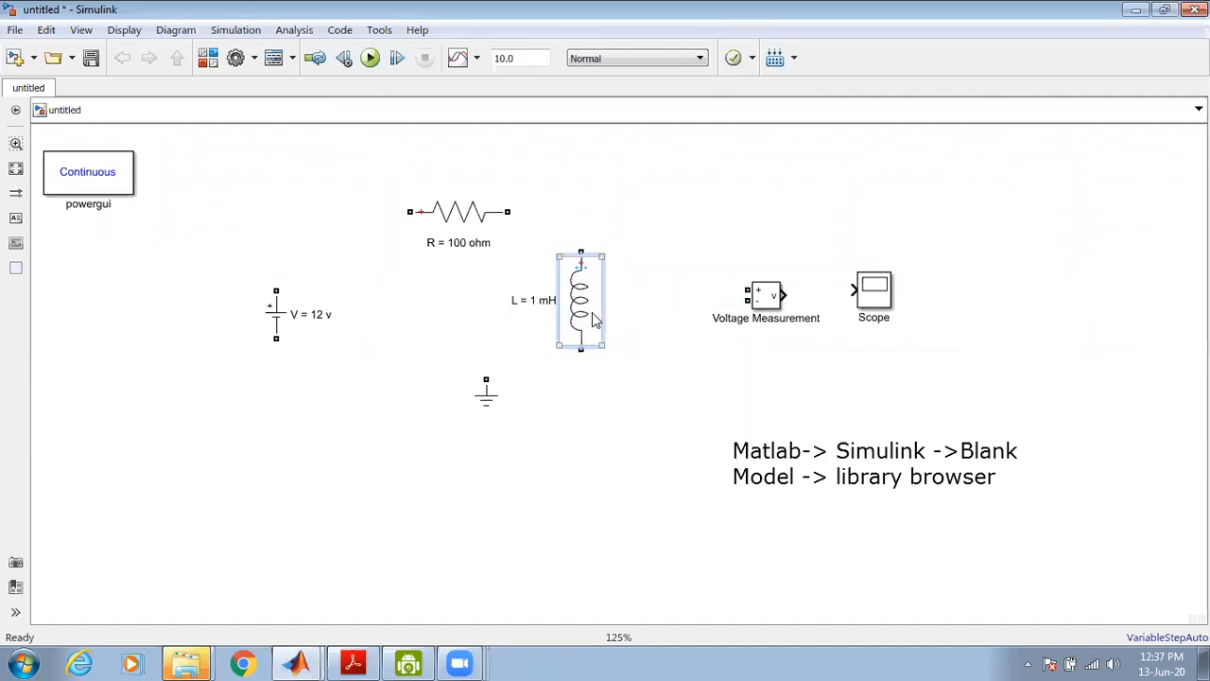
# Rotate the resistor to vertical, place it directly above the inductor and connect the two in series
pyautogui.click(476, 214)
pyautogui.hotkey('ctrl', 'r')
pyautogui.hotkey('ctrl', 'r')
pyautogui.hotkey('ctrl', 'r')
pyautogui.hotkey('ctrl', 'r')
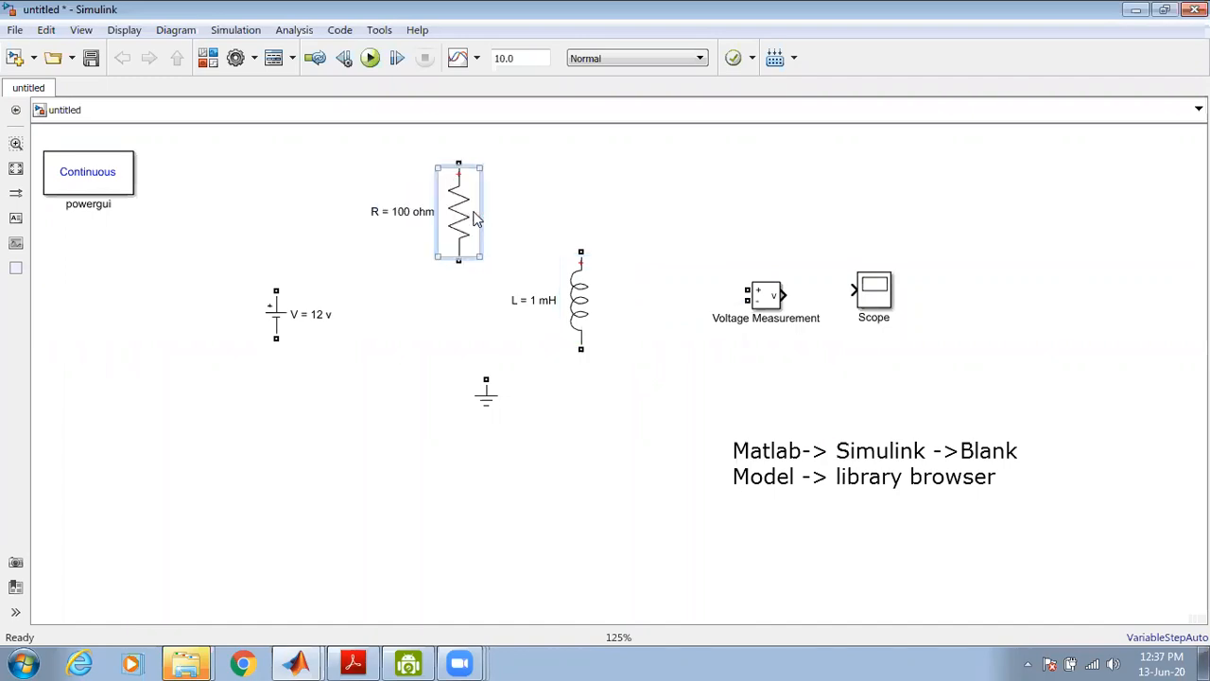
pyautogui.moveTo(475, 218); pyautogui.dragTo(595, 193)
pyautogui.moveTo(581, 303); pyautogui.dragTo(581, 326)
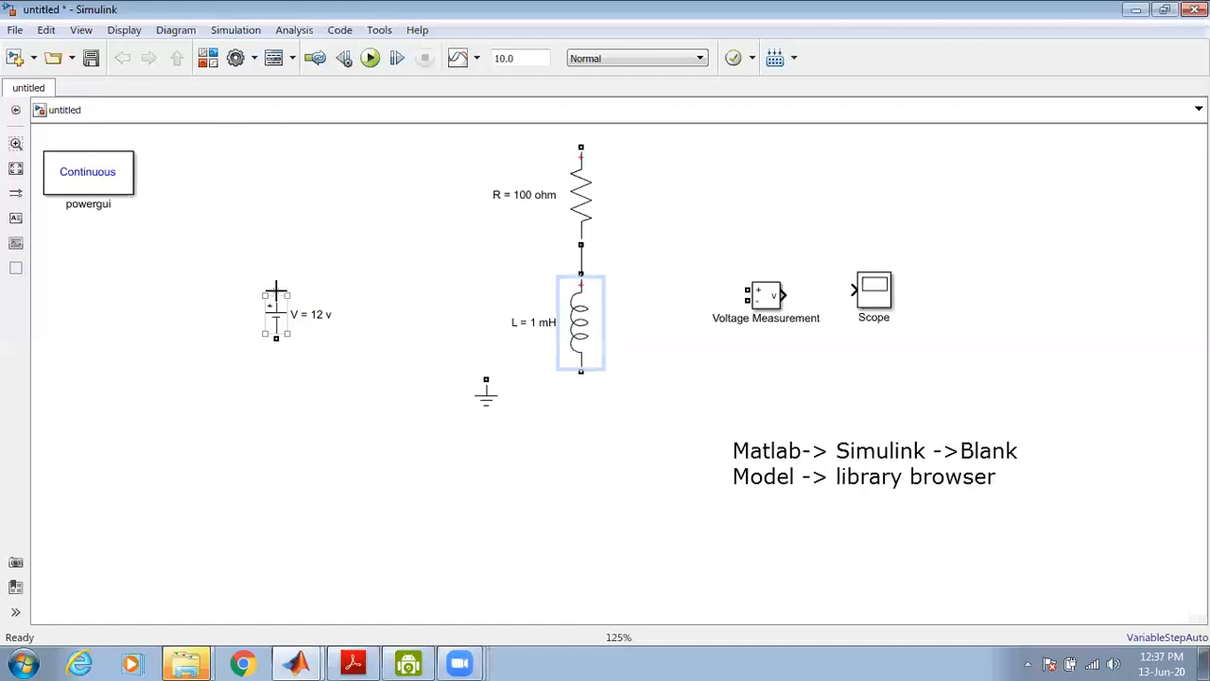
# Wire the source's positive terminal to the resistor and its negative terminal to the inductor's lower end, moving the ground block down
pyautogui.moveTo(276, 291)
pyautogui.mouseDown()
pyautogui.moveTo(278, 251)
pyautogui.moveTo(416, 154)
pyautogui.moveTo(576, 144)
pyautogui.mouseUp()
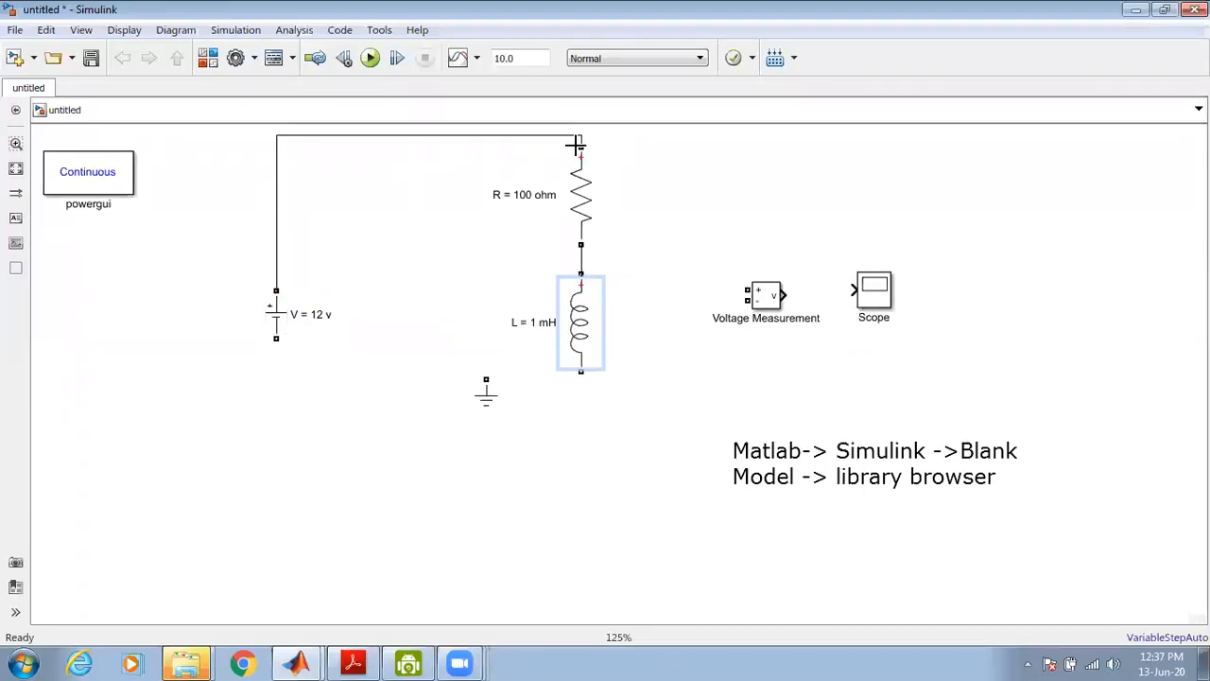
pyautogui.moveTo(485, 391); pyautogui.dragTo(480, 440)
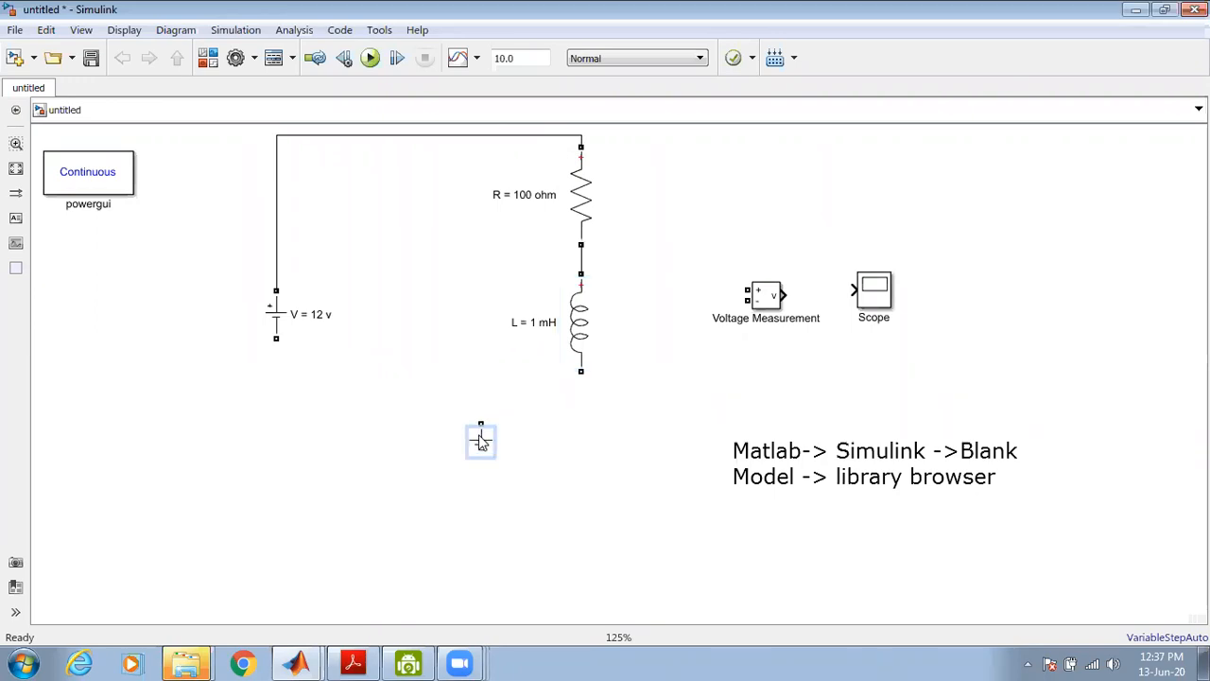
pyautogui.moveTo(274, 339); pyautogui.dragTo(578, 371)
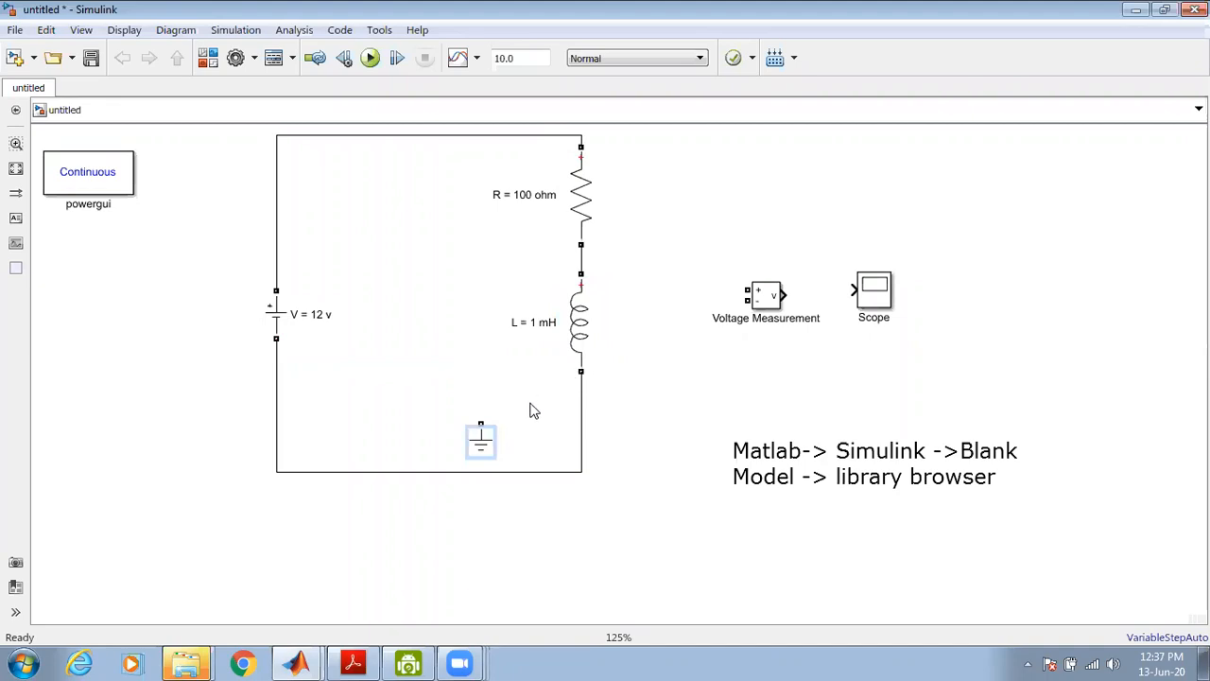
# Shift the source, resistor and inductor left near powergui, and connect the ground to the lower wire directly beneath the inductor
pyautogui.moveTo(480, 429); pyautogui.dragTo(473, 472)
pyautogui.moveTo(273, 312); pyautogui.dragTo(151, 307)
pyautogui.moveTo(579, 213); pyautogui.dragTo(489, 215)
pyautogui.moveTo(337, 225); pyautogui.dragTo(315, 242)
pyautogui.moveTo(573, 332); pyautogui.dragTo(326, 402)
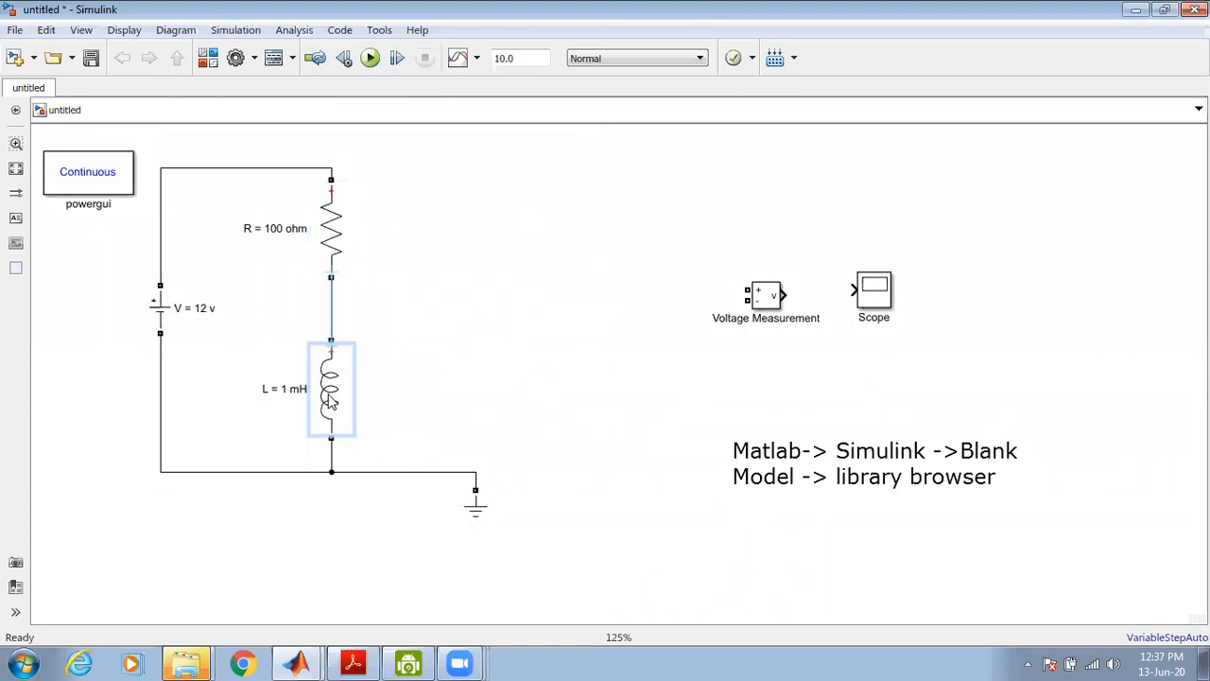
pyautogui.moveTo(475, 503); pyautogui.dragTo(325, 503)
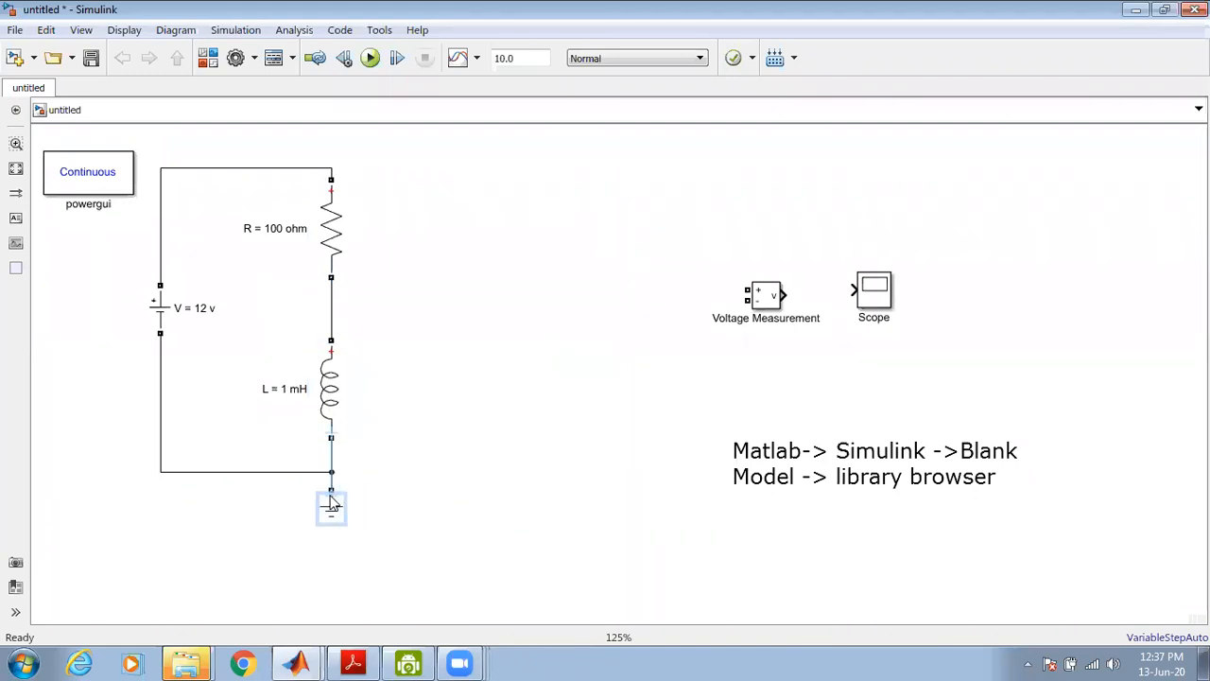
# Compact the circuit vertically by moving the inductor, the lower return wire and the resistor upward
pyautogui.click(330, 391)
pyautogui.moveTo(330, 373); pyautogui.dragTo(330, 329)
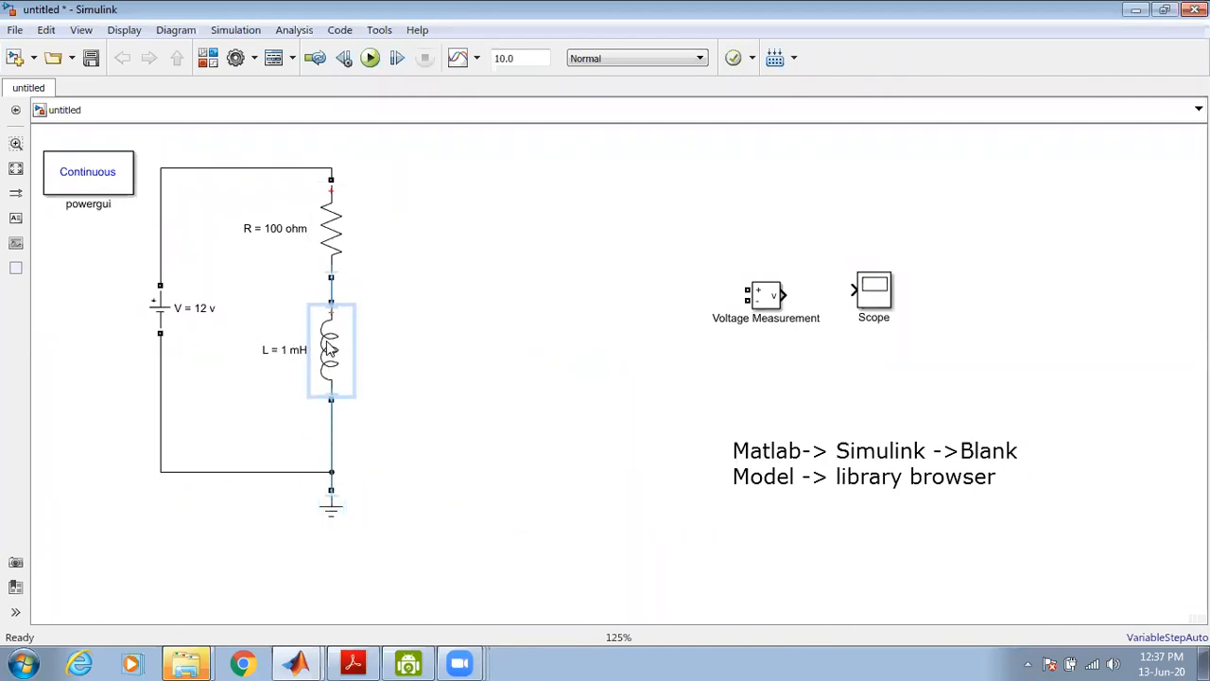
pyautogui.click(265, 468)
pyautogui.moveTo(264, 467); pyautogui.dragTo(264, 412)
pyautogui.click(330, 227)
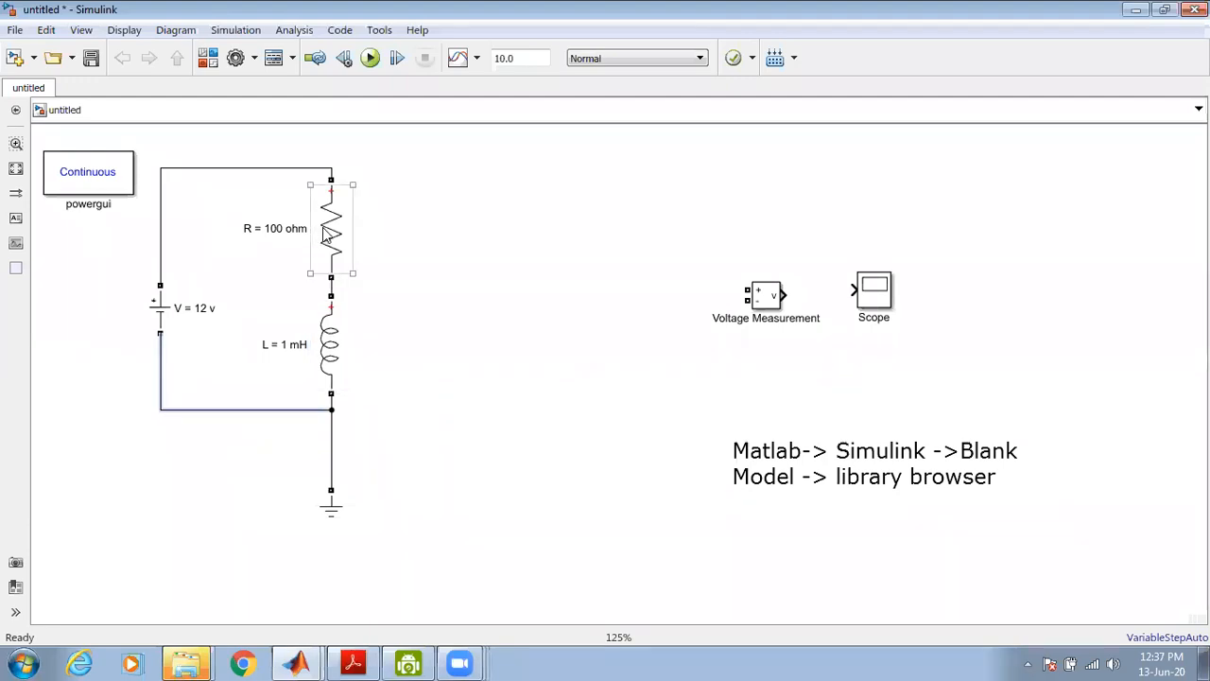
pyautogui.moveTo(330, 226); pyautogui.dragTo(330, 194)
# Raise the source to mid-height of the loop and tighten the spacing of the inductor, lower wire and ground beneath the resistor
pyautogui.click(162, 317)
pyautogui.moveTo(162, 320); pyautogui.dragTo(162, 270)
pyautogui.click(323, 349)
pyautogui.moveTo(324, 353); pyautogui.dragTo(324, 324)
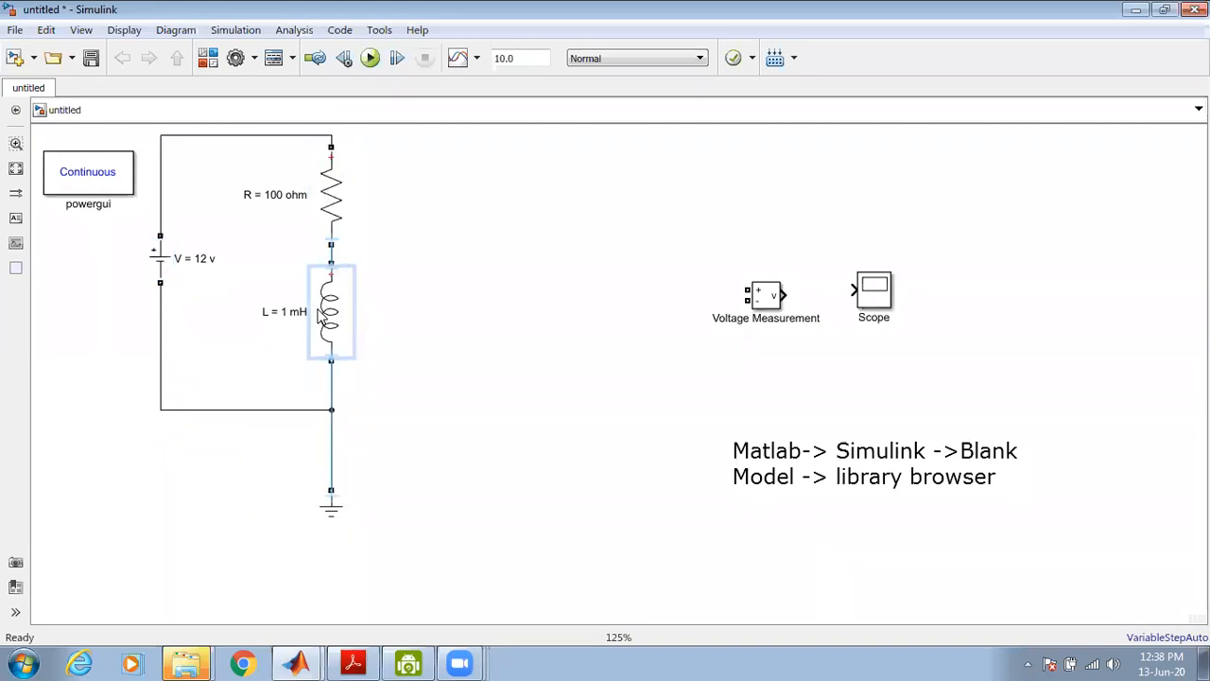
pyautogui.moveTo(310, 412); pyautogui.dragTo(313, 388)
pyautogui.moveTo(329, 508); pyautogui.dragTo(325, 425)
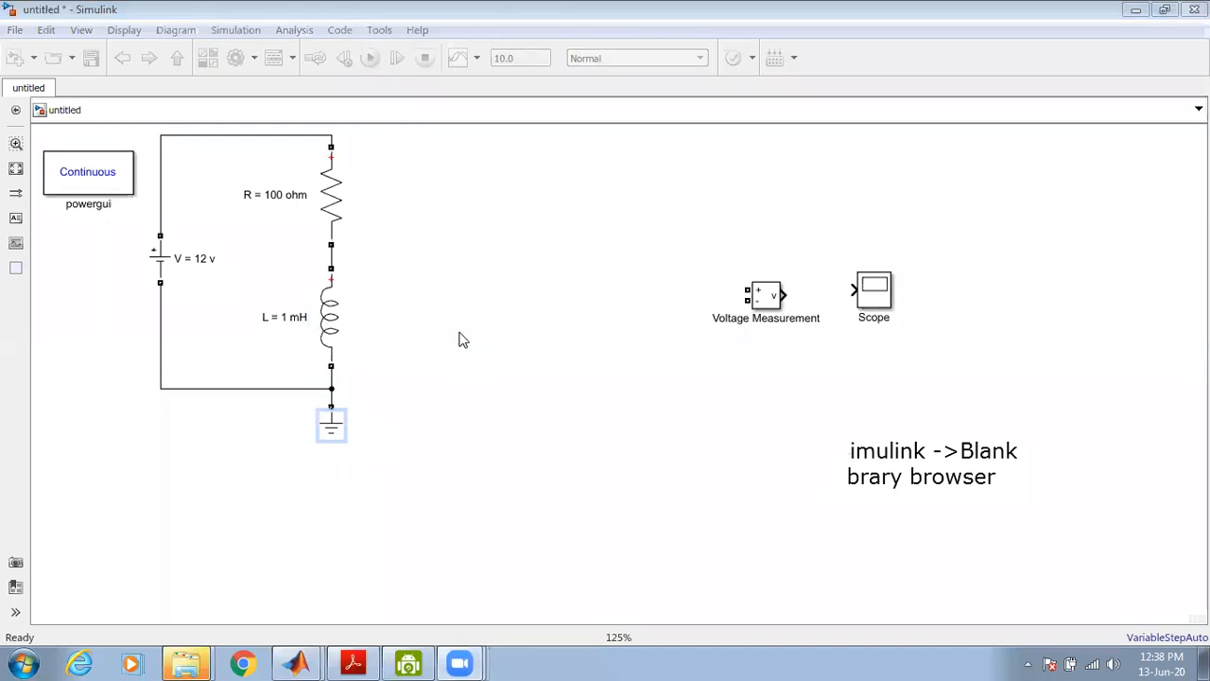
# Delete the lower return wire, the upper source wire and the wire between the resistor and inductor
pyautogui.click(223, 388)
pyautogui.press('Delete')
pyautogui.click(213, 136)
pyautogui.press('Delete')
pyautogui.click(331, 257)
pyautogui.press('Delete')
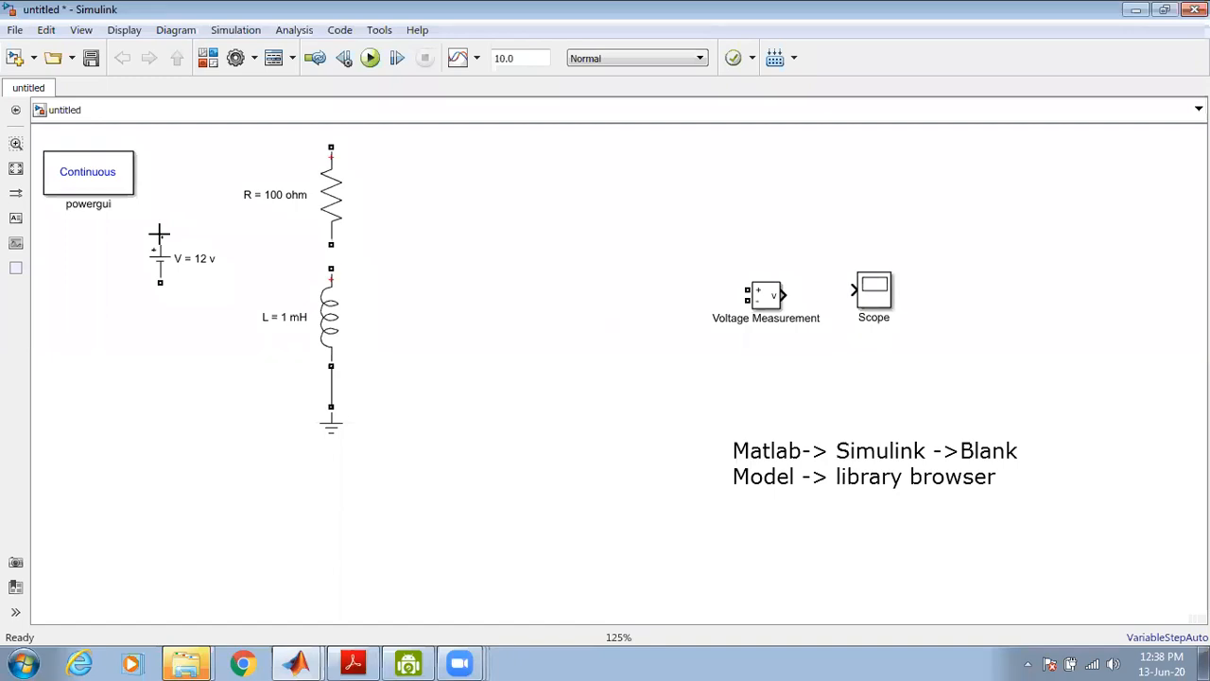
# Wire the source's positive terminal to the resistor, the resistor to the inductor, and the source's negative terminal to the inductor–ground wire
pyautogui.moveTo(159, 233); pyautogui.dragTo(327, 145)
pyautogui.click(332, 168)
pyautogui.moveTo(330, 245); pyautogui.dragTo(330, 268)
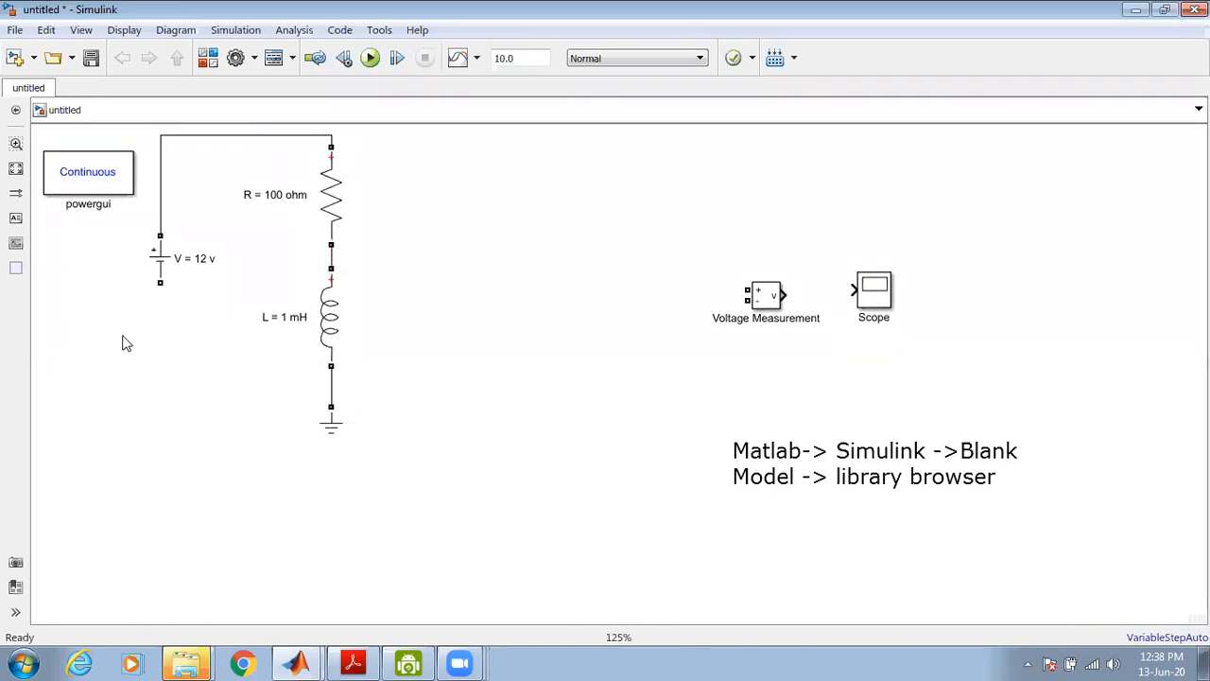
pyautogui.moveTo(160, 281); pyautogui.dragTo(331, 377)
pyautogui.moveTo(331, 376); pyautogui.dragTo(330, 376)
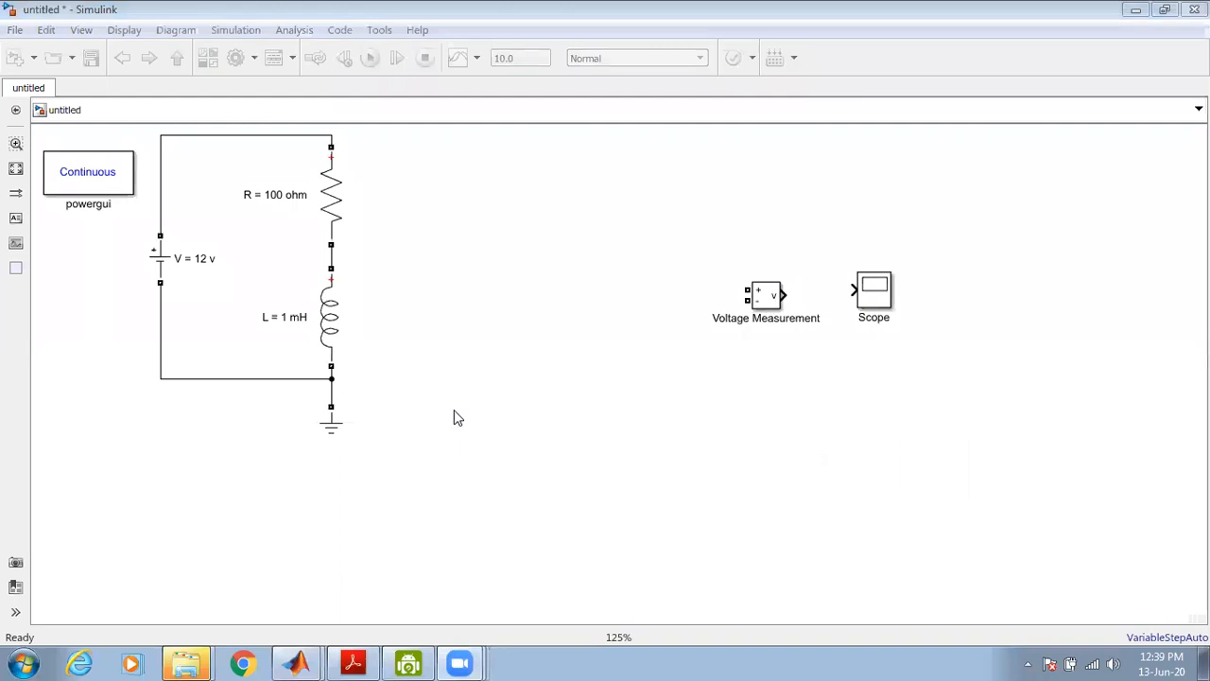
# Move the Voltage Measurement block beside the inductor and bring the Scope closer to it
pyautogui.click(333, 326)
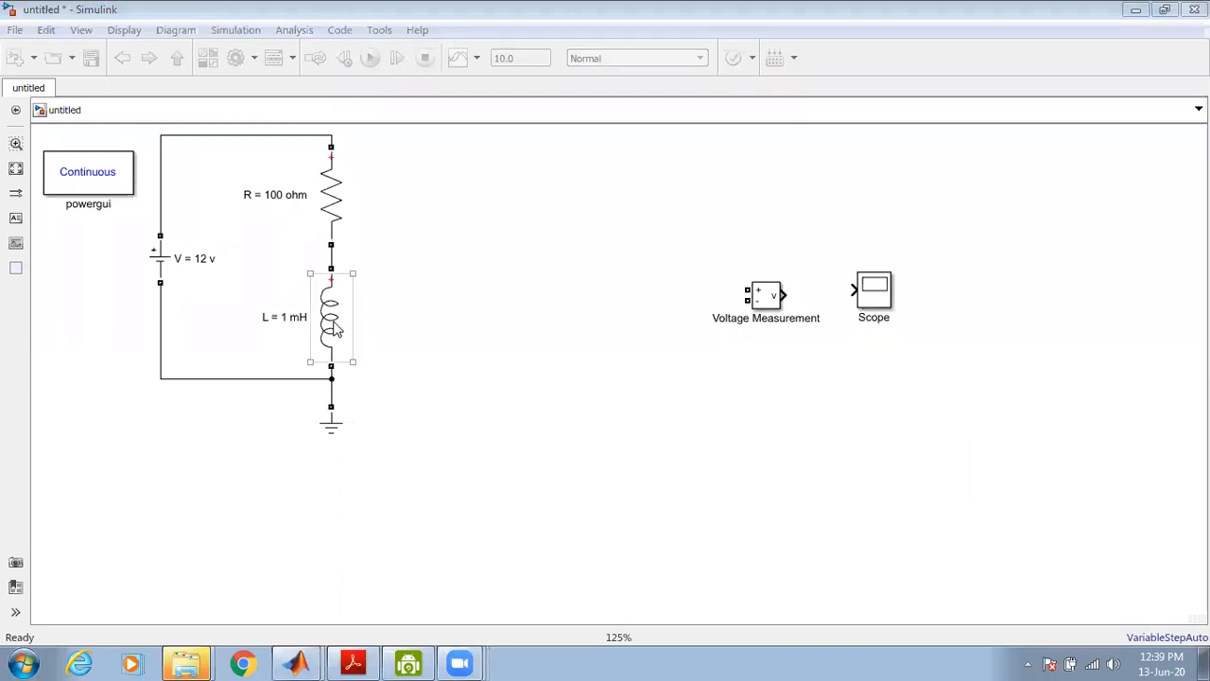
pyautogui.moveTo(766, 299); pyautogui.dragTo(410, 320)
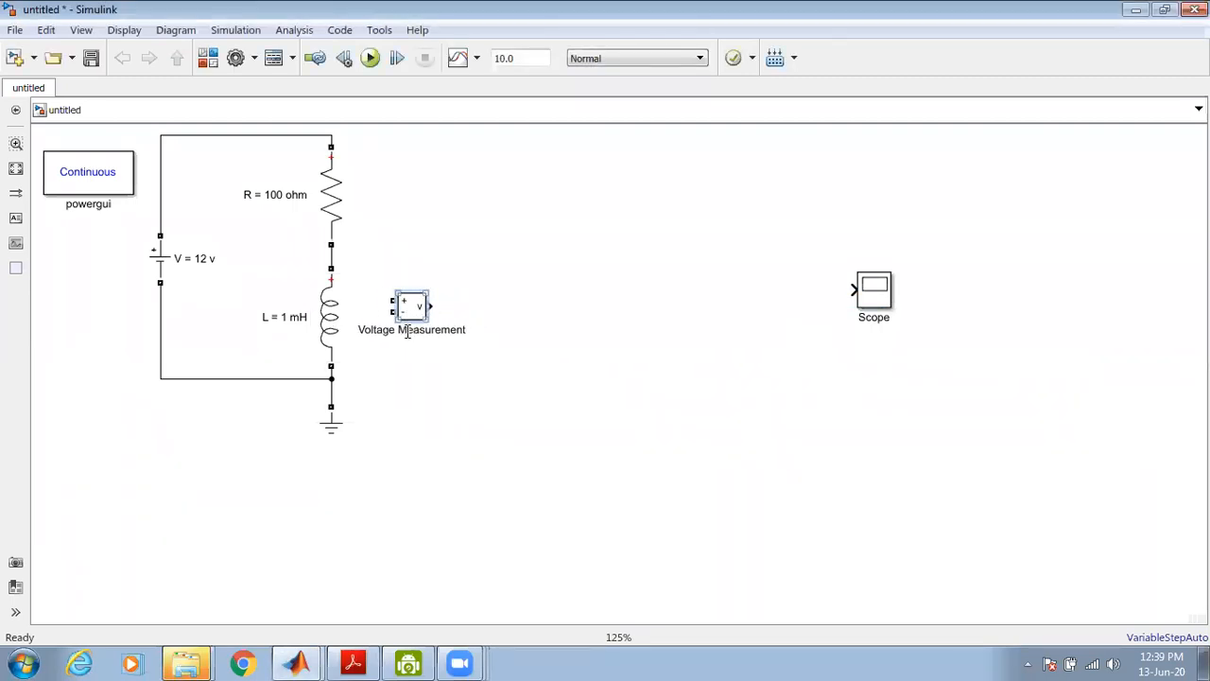
pyautogui.click(445, 392)
pyautogui.click(872, 294)
pyautogui.moveTo(872, 294); pyautogui.dragTo(605, 272)
# Wire the Voltage Measurement inputs across the inductor with a tidy negative lead, and connect its output to the Scope
pyautogui.moveTo(388, 293); pyautogui.dragTo(333, 257)
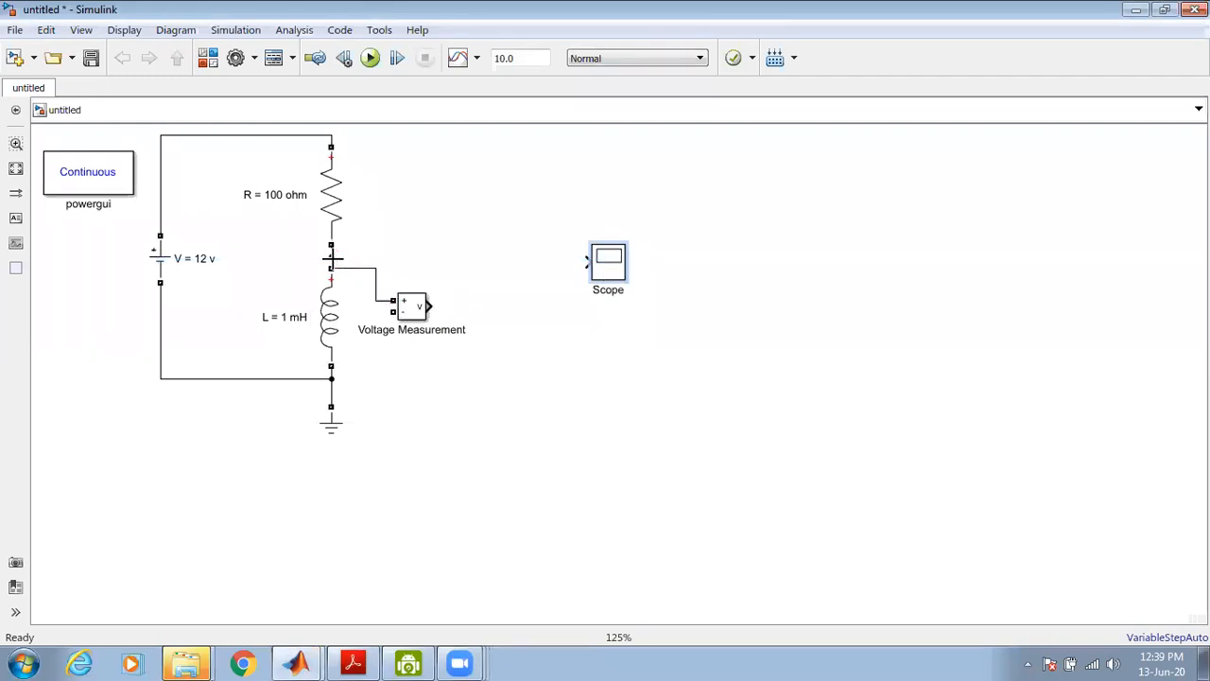
pyautogui.moveTo(392, 311); pyautogui.dragTo(333, 378)
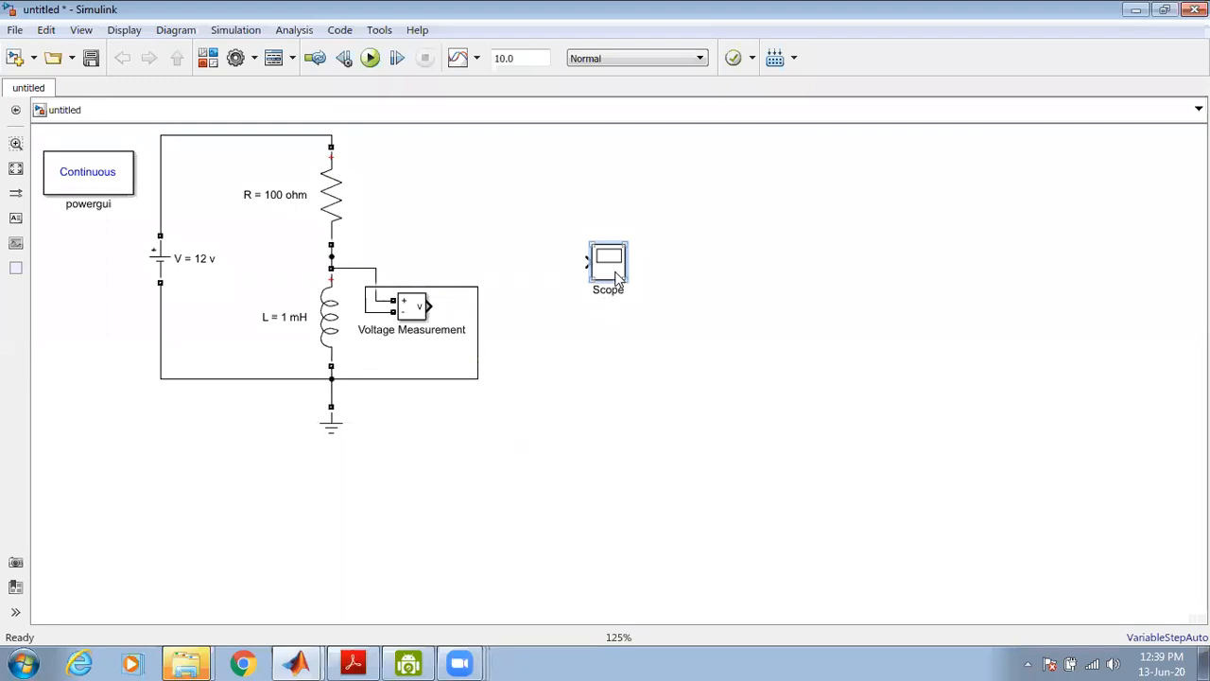
pyautogui.moveTo(480, 340); pyautogui.dragTo(355, 334)
pyautogui.click(462, 394)
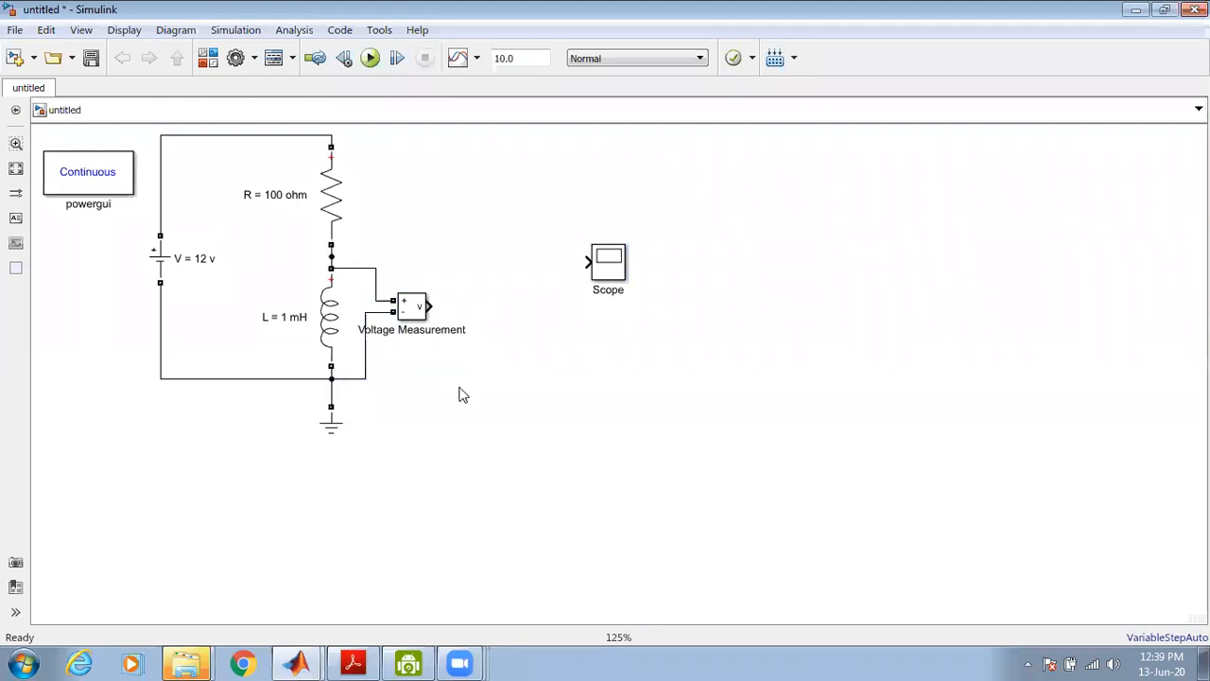
pyautogui.moveTo(617, 272); pyautogui.dragTo(523, 317)
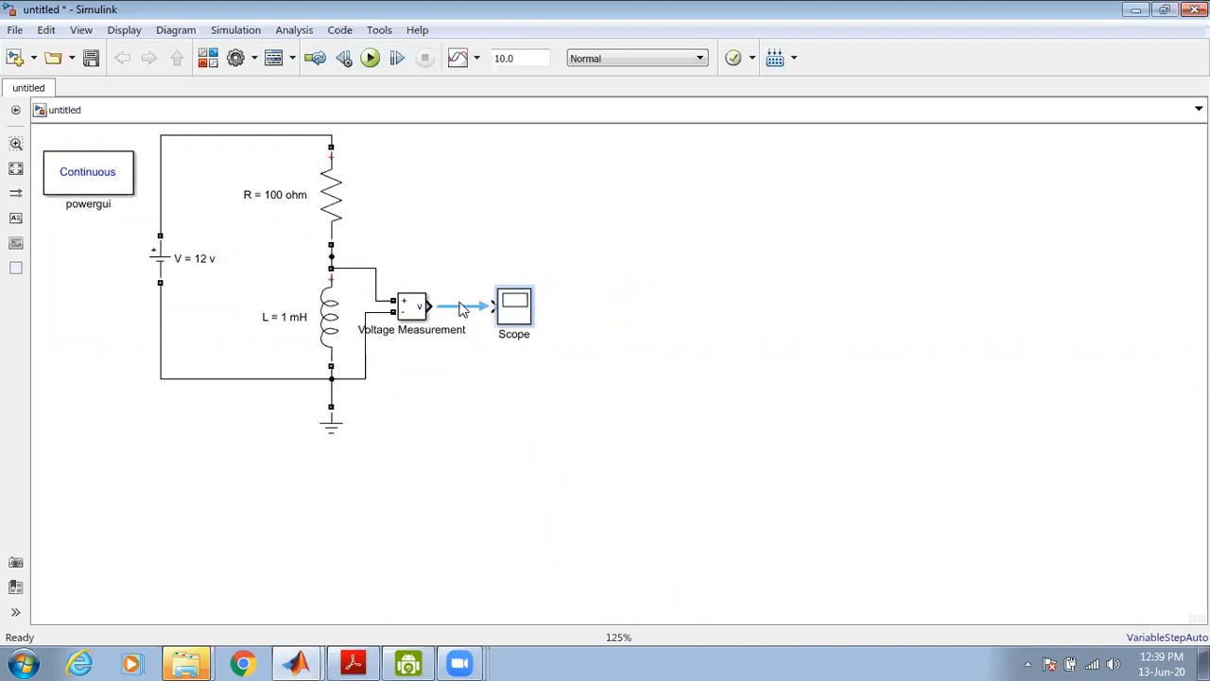
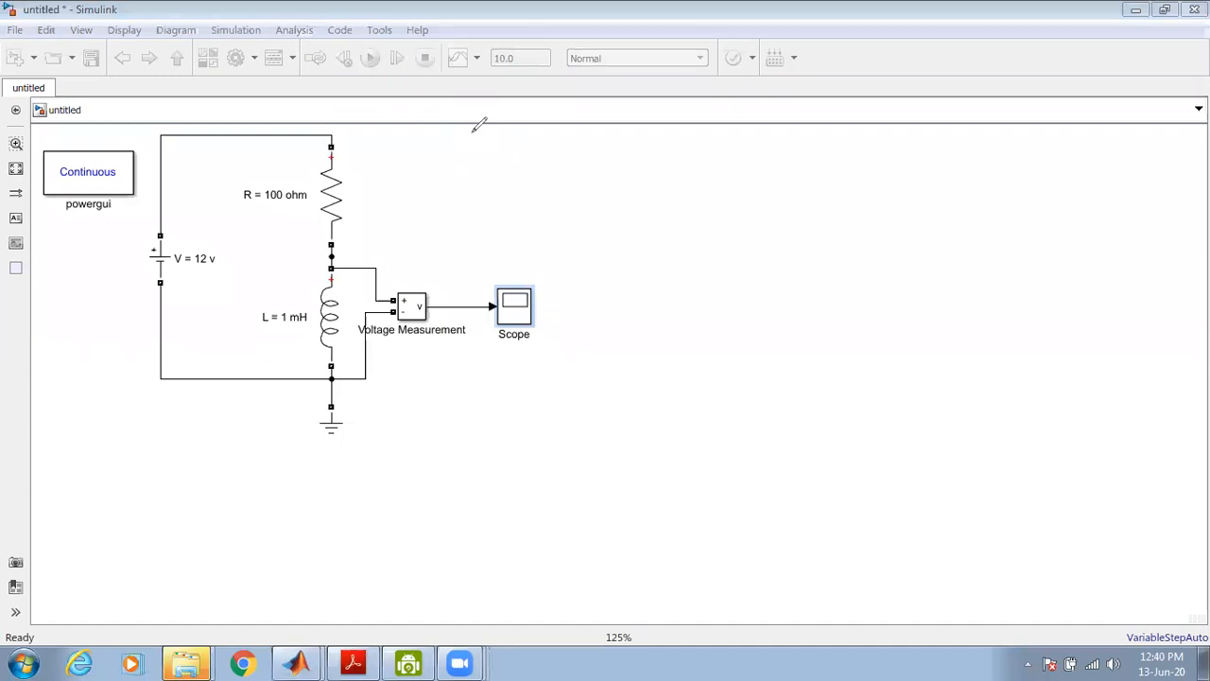
pyautogui.moveTo(518, 39)
pyautogui.mouseDown()
pyautogui.moveTo(486, 60)
pyautogui.moveTo(526, 68)
pyautogui.moveTo(522, 34)
pyautogui.mouseUp()
pyautogui.moveTo(516, 125)
pyautogui.mouseDown()
pyautogui.moveTo(521, 199)
pyautogui.moveTo(559, 200)
pyautogui.moveTo(567, 179)
pyautogui.moveTo(576, 193)
pyautogui.moveTo(590, 176)
pyautogui.moveTo(643, 167)
pyautogui.mouseUp()
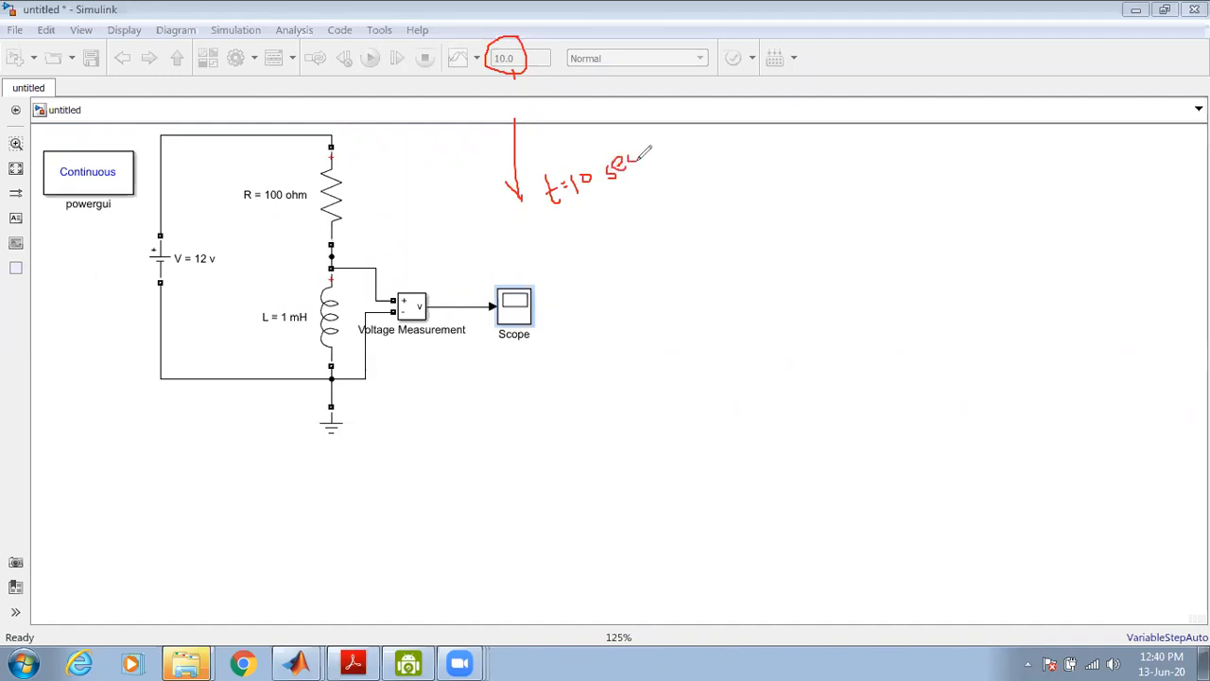
pyautogui.press('Escape')
pyautogui.moveTo(519, 196); pyautogui.dragTo(522, 174)
# Set the simulation stop time to 0.0001
pyautogui.click(470, 25)
pyautogui.doubleClick(513, 55)
pyautogui.press('BackSpace')
pyautogui.press('BackSpace')
pyautogui.press('BackSpace')
pyautogui.press('BackSpace')
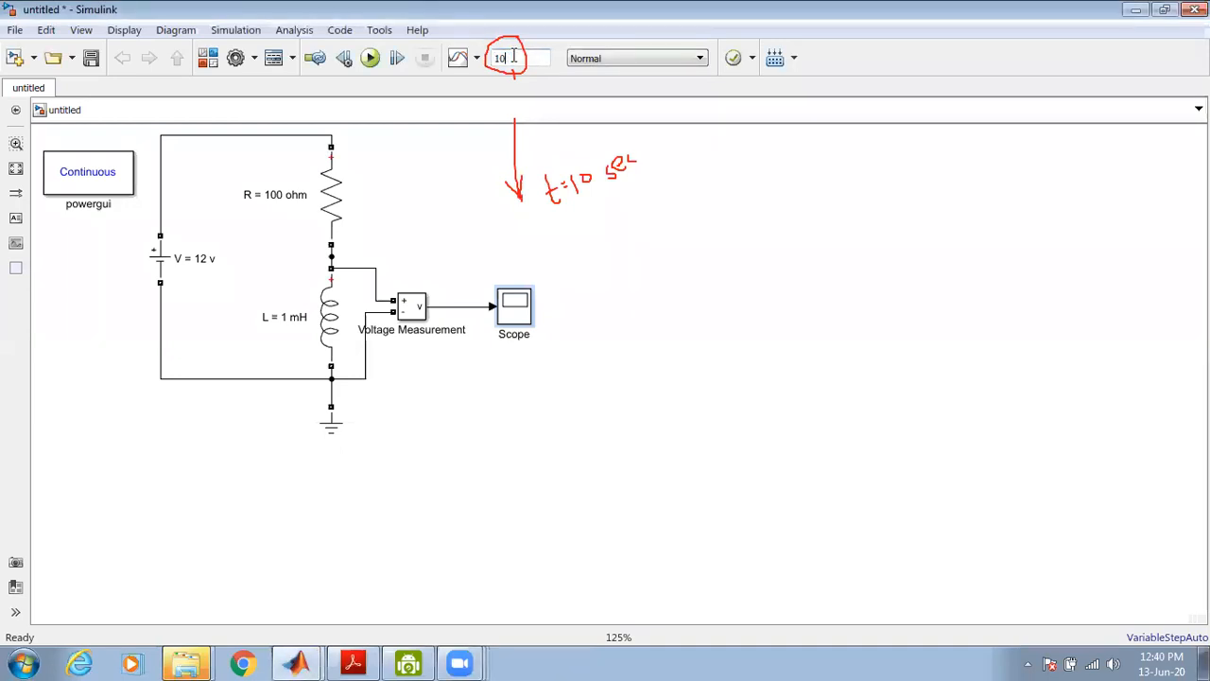
pyautogui.write('0.0001')
pyautogui.doubleClick(370, 157)
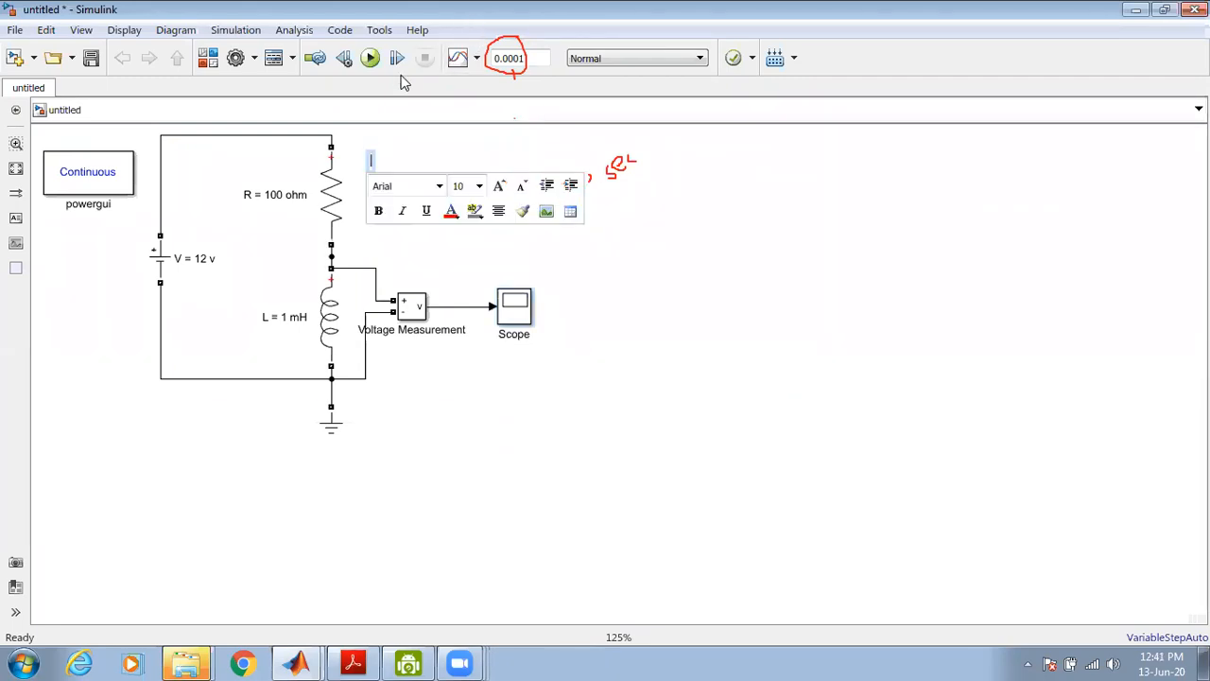
pyautogui.moveTo(586, 236); pyautogui.dragTo(592, 248)
pyautogui.moveTo(613, 240)
pyautogui.mouseDown()
pyautogui.moveTo(715, 196)
pyautogui.moveTo(723, 209)
pyautogui.mouseUp()
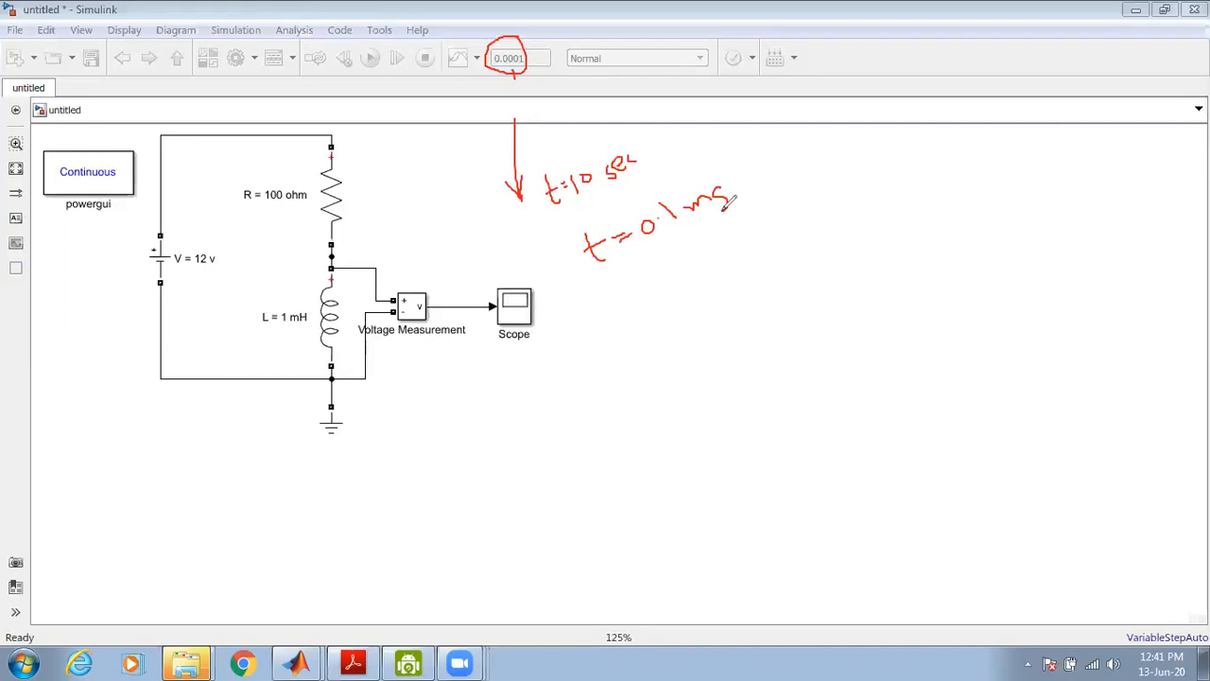
pyautogui.moveTo(643, 275)
pyautogui.mouseDown()
pyautogui.moveTo(710, 253)
pyautogui.moveTo(705, 266)
pyautogui.moveTo(737, 243)
pyautogui.moveTo(725, 242)
pyautogui.moveTo(786, 225)
pyautogui.mouseUp()
pyautogui.click(743, 243)
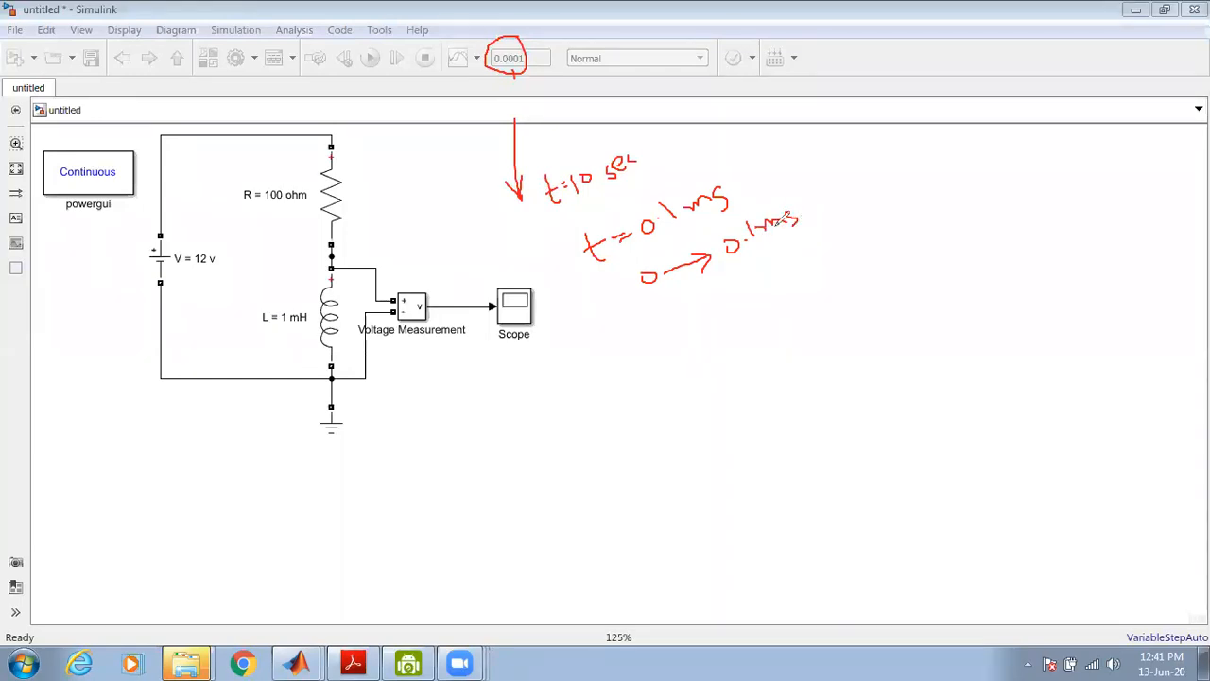
pyautogui.moveTo(570, 219)
pyautogui.mouseDown()
pyautogui.moveTo(648, 179)
pyautogui.moveTo(558, 212)
pyautogui.moveTo(574, 216)
pyautogui.mouseUp()
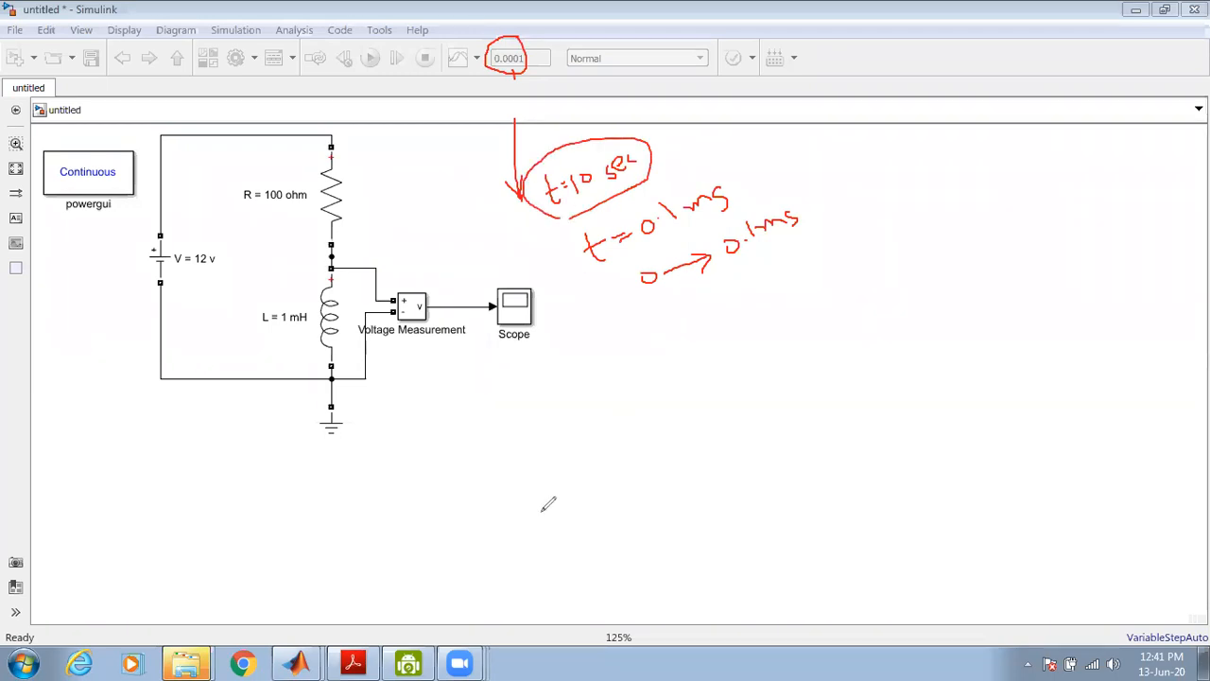
pyautogui.click(726, 409)
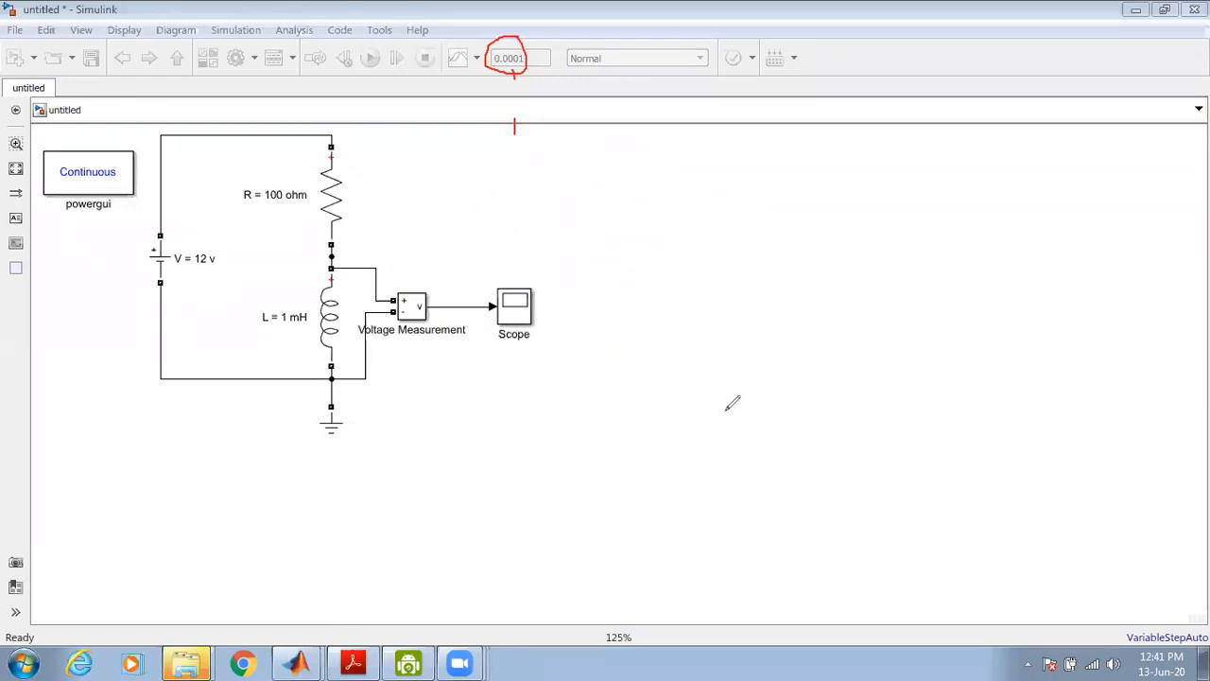
pyautogui.click(833, 123)
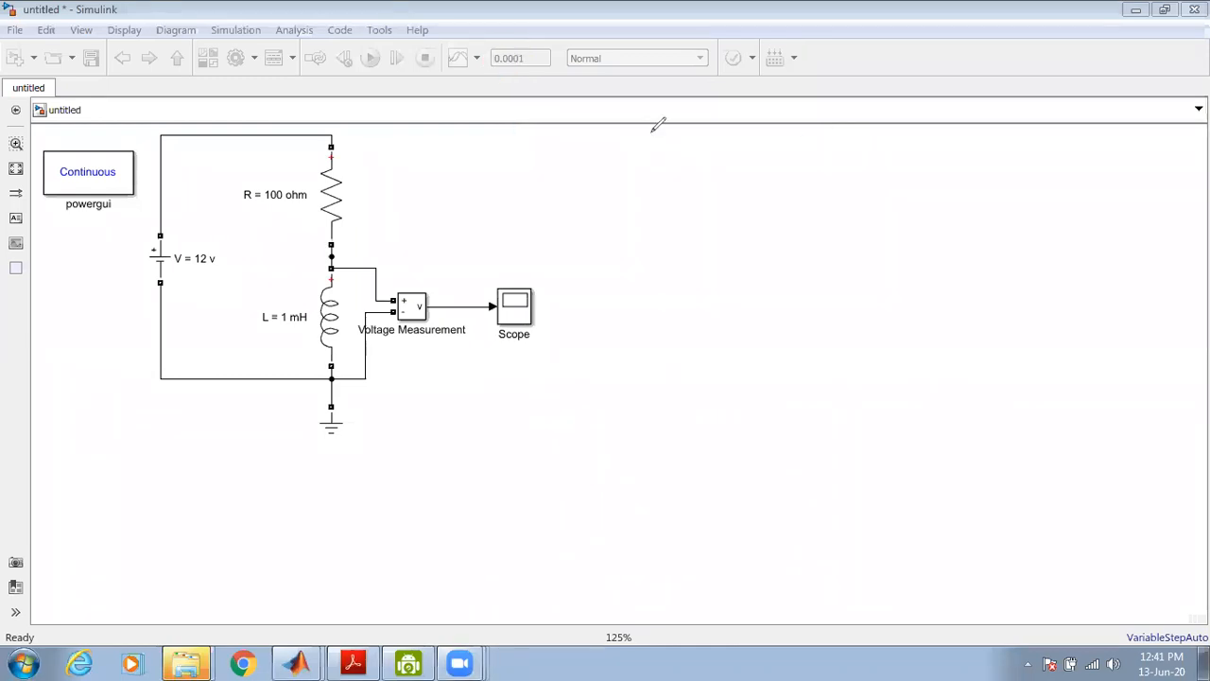
pyautogui.moveTo(370, 37)
pyautogui.mouseDown()
pyautogui.moveTo(381, 68)
pyautogui.moveTo(359, 39)
pyautogui.mouseUp()
pyautogui.moveTo(403, 119); pyautogui.dragTo(422, 148)
pyautogui.moveTo(380, 79)
pyautogui.mouseDown()
pyautogui.moveTo(375, 68)
pyautogui.moveTo(371, 78)
pyautogui.moveTo(396, 74)
pyautogui.mouseUp()
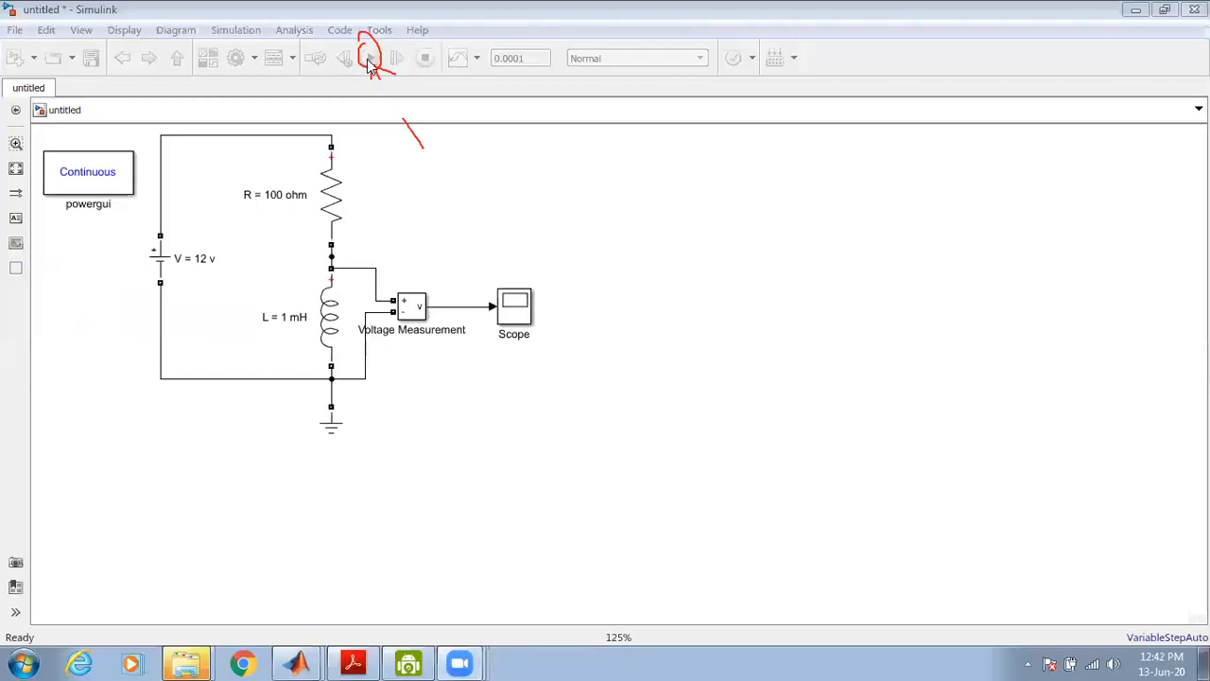
# Run the simulation, open the Scope and place its window beside the circuit
pyautogui.click(367, 60)
pyautogui.click(374, 62)
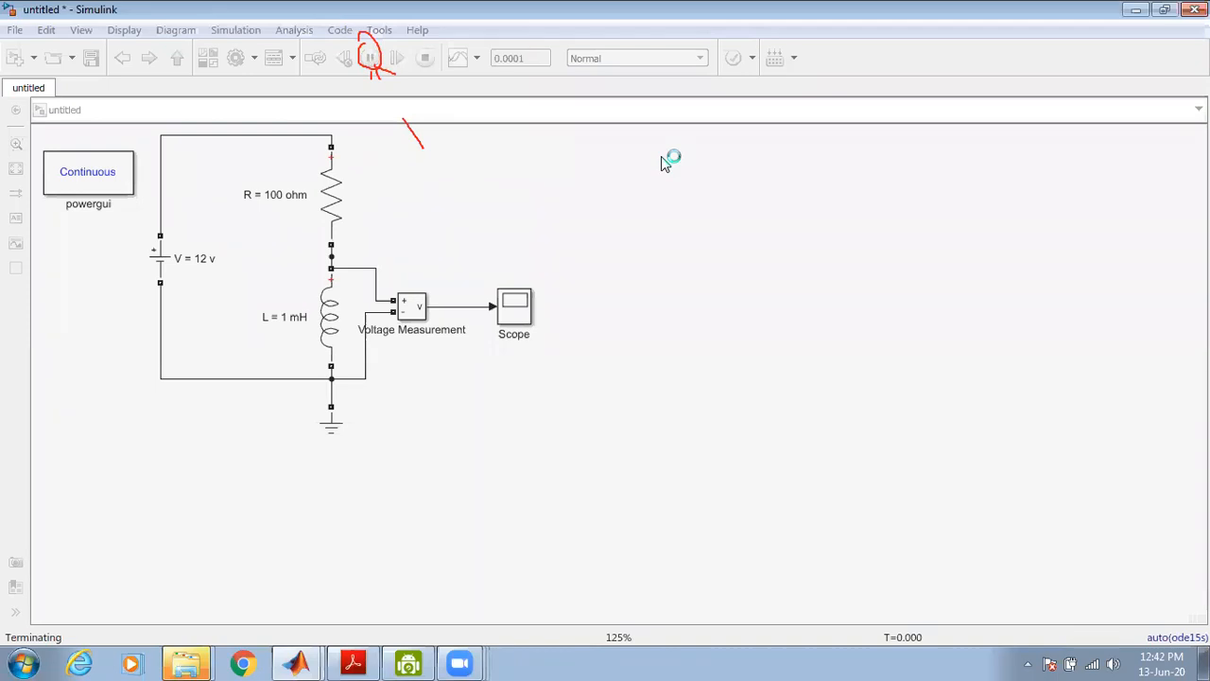
pyautogui.doubleClick(517, 305)
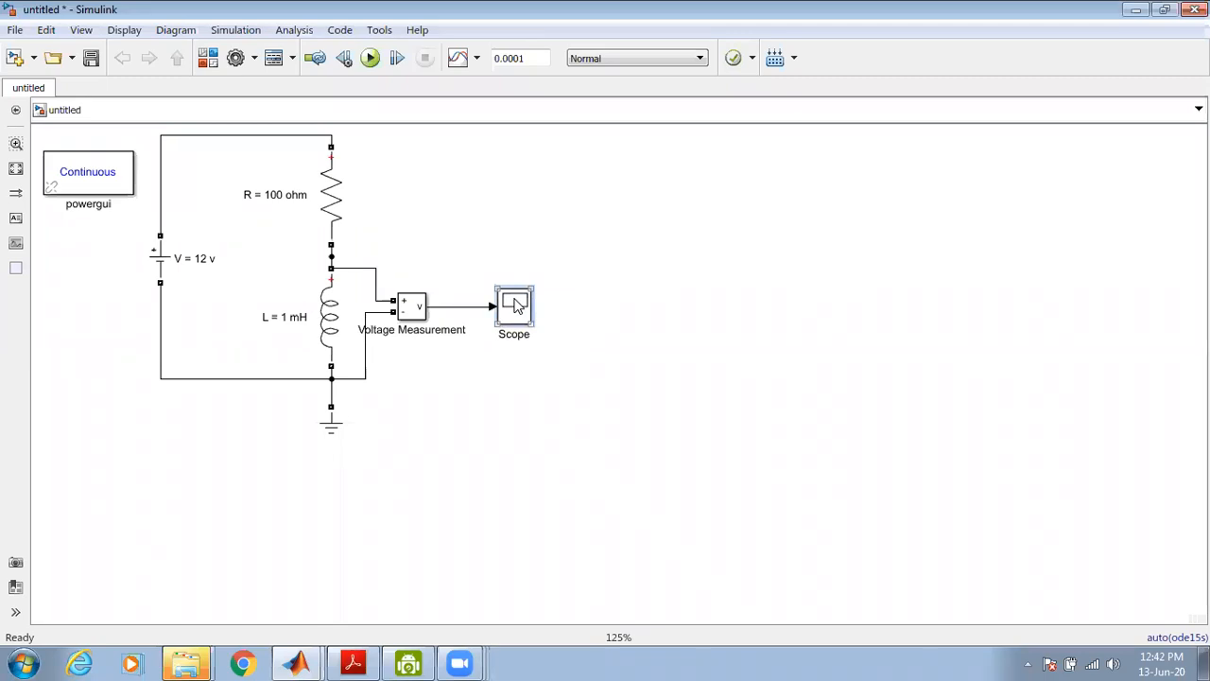
pyautogui.doubleClick(516, 304)
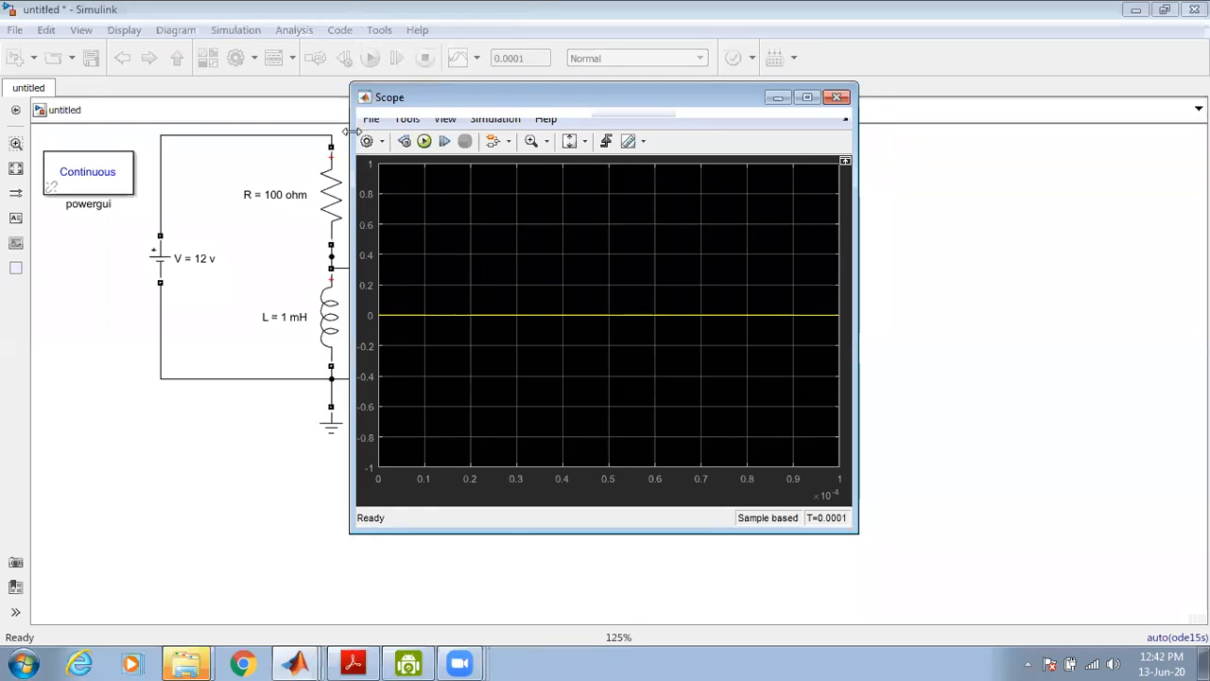
pyautogui.moveTo(350, 131); pyautogui.dragTo(351, 132)
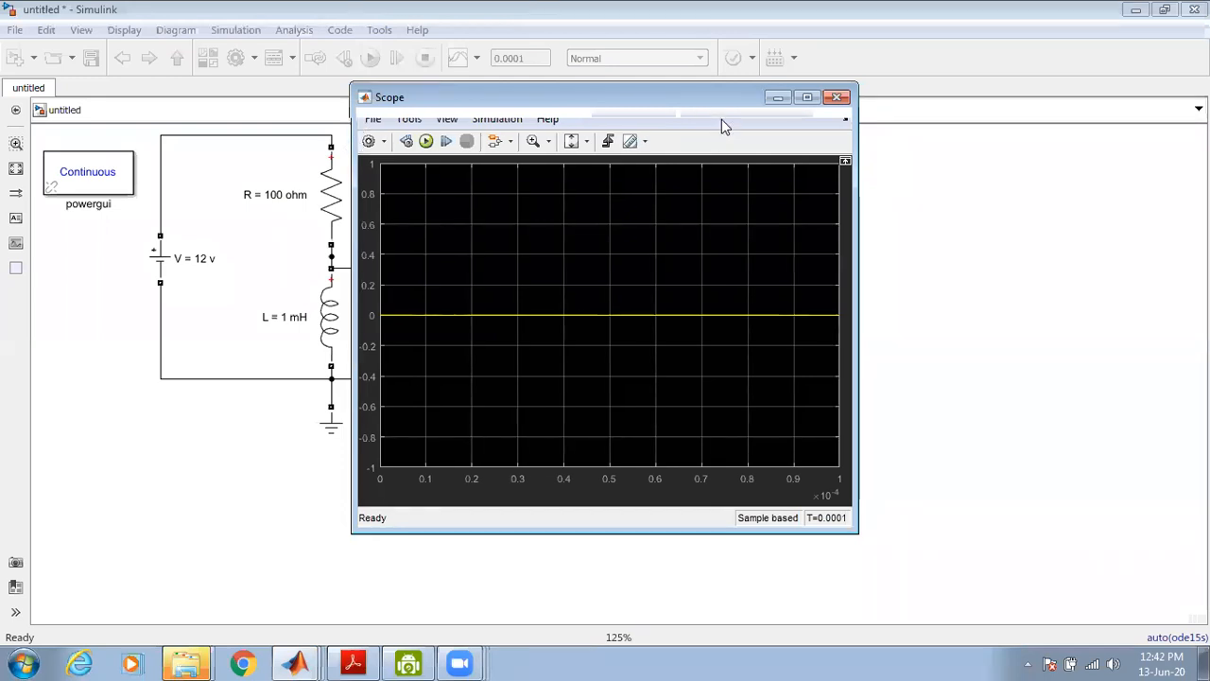
pyautogui.moveTo(708, 108); pyautogui.dragTo(983, 144)
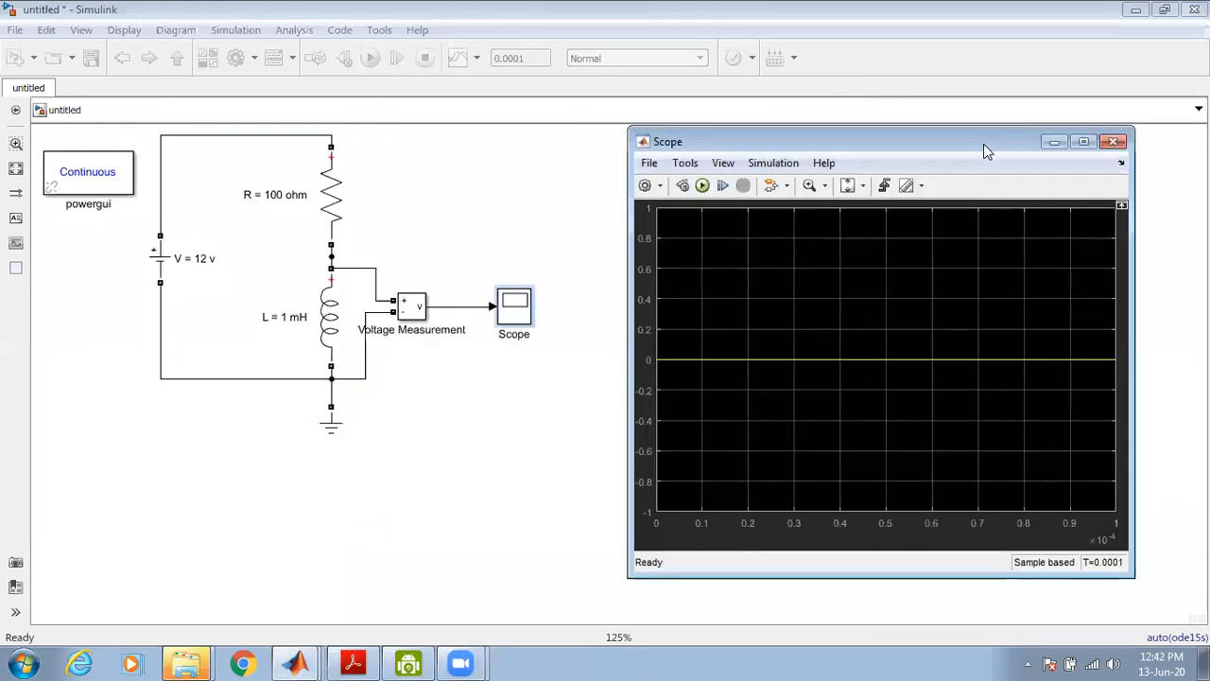
# Bring the Scope window back in front of the model to view the inductor voltage plot
pyautogui.click(486, 159)
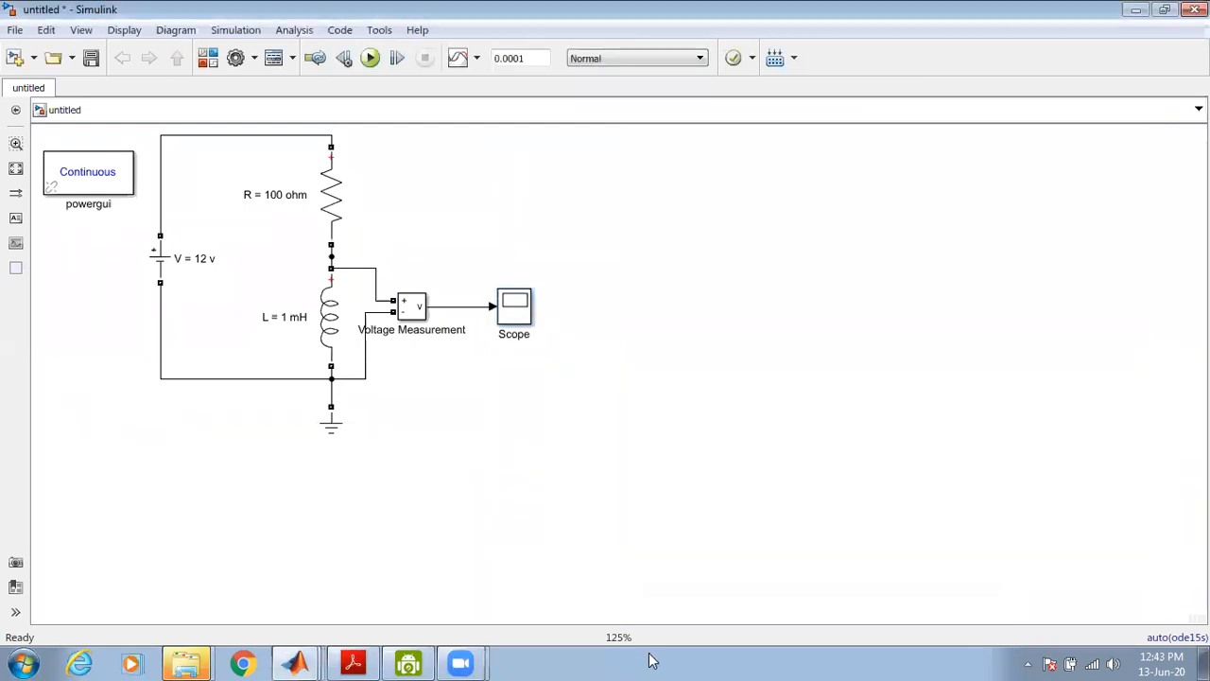
pyautogui.click(652, 660)
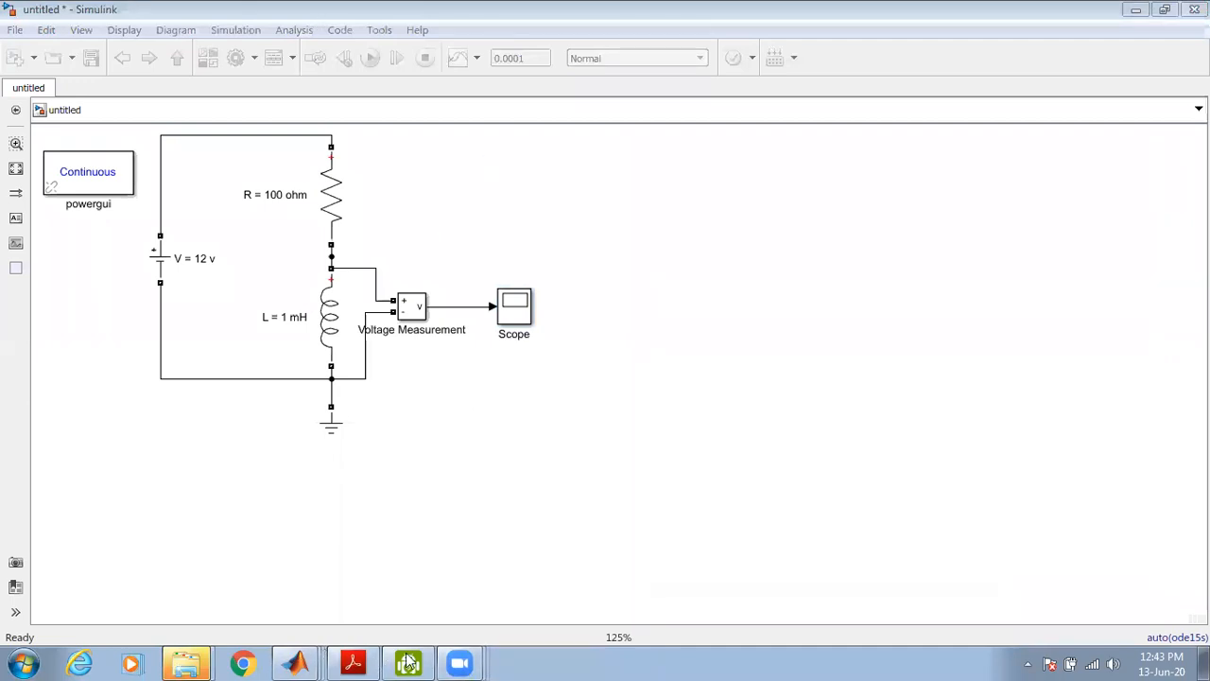
pyautogui.moveTo(296, 662)
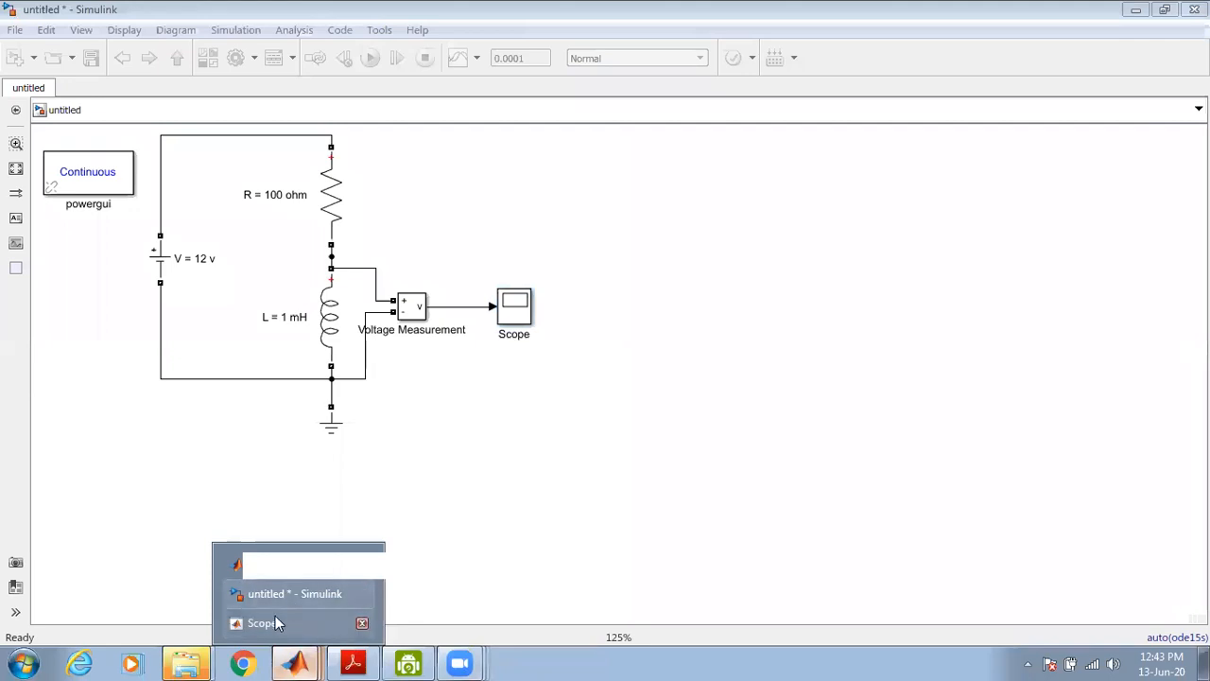
pyautogui.click(272, 620)
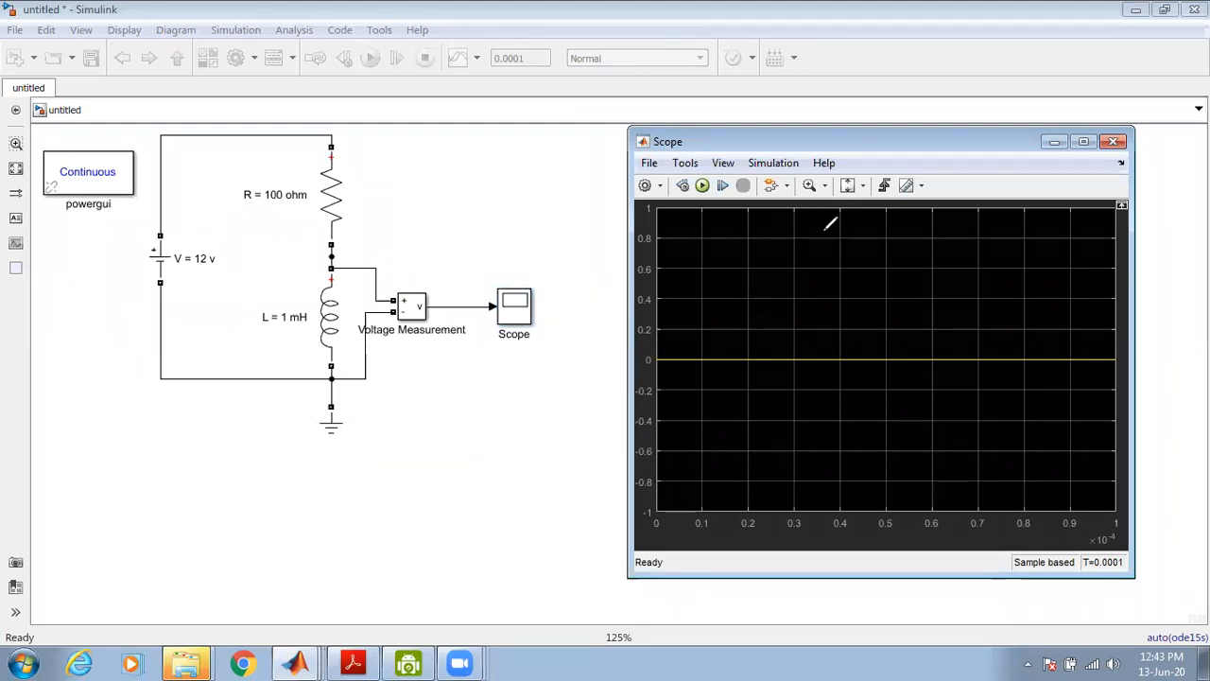
pyautogui.moveTo(822, 233)
pyautogui.mouseDown()
pyautogui.moveTo(856, 300)
pyautogui.moveTo(940, 323)
pyautogui.mouseUp()
pyautogui.press('e')
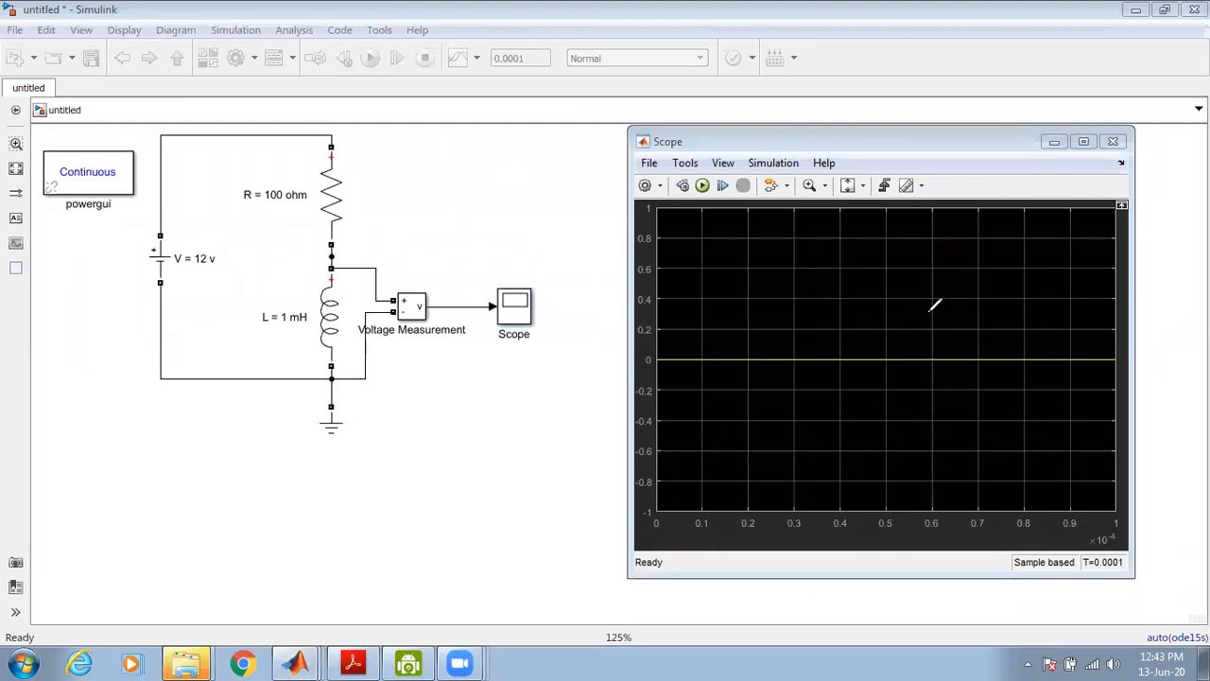
# Sketch a decaying exponential curve as an annotation over the Scope plot, clear it and close the Scope
pyautogui.moveTo(868, 246)
pyautogui.mouseDown()
pyautogui.moveTo(931, 303)
pyautogui.moveTo(1047, 332)
pyautogui.mouseUp()
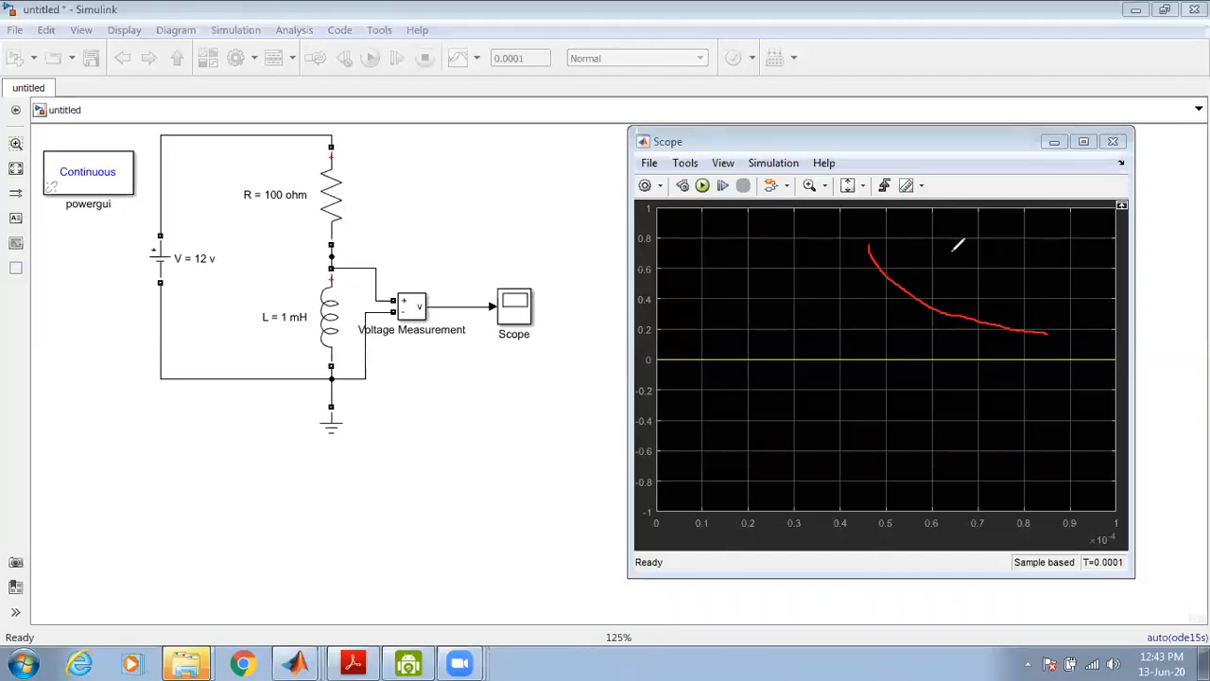
pyautogui.moveTo(869, 244); pyautogui.dragTo(866, 216)
pyautogui.click(853, 128)
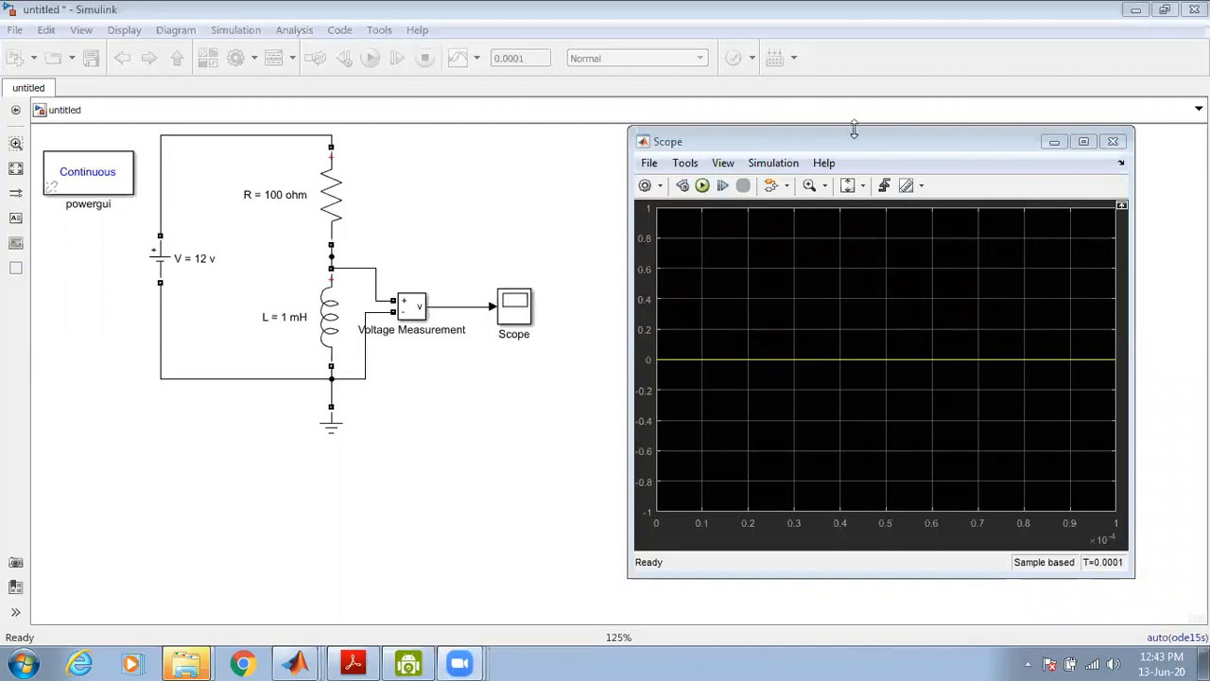
pyautogui.click(1118, 143)
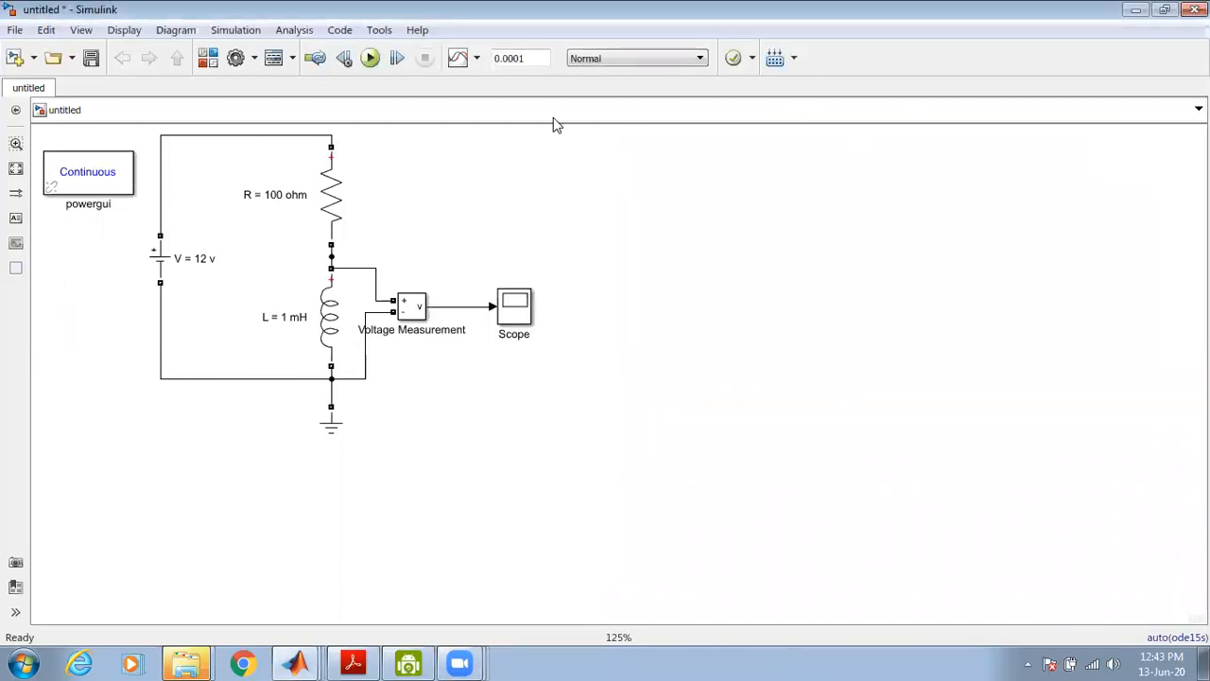
# Handwrite the annotation "initial condition" in red on the empty canvas area beside the circuit
pyautogui.click(553, 118)
pyautogui.moveTo(690, 196)
pyautogui.mouseDown()
pyautogui.moveTo(692, 207)
pyautogui.moveTo(716, 194)
pyautogui.mouseUp()
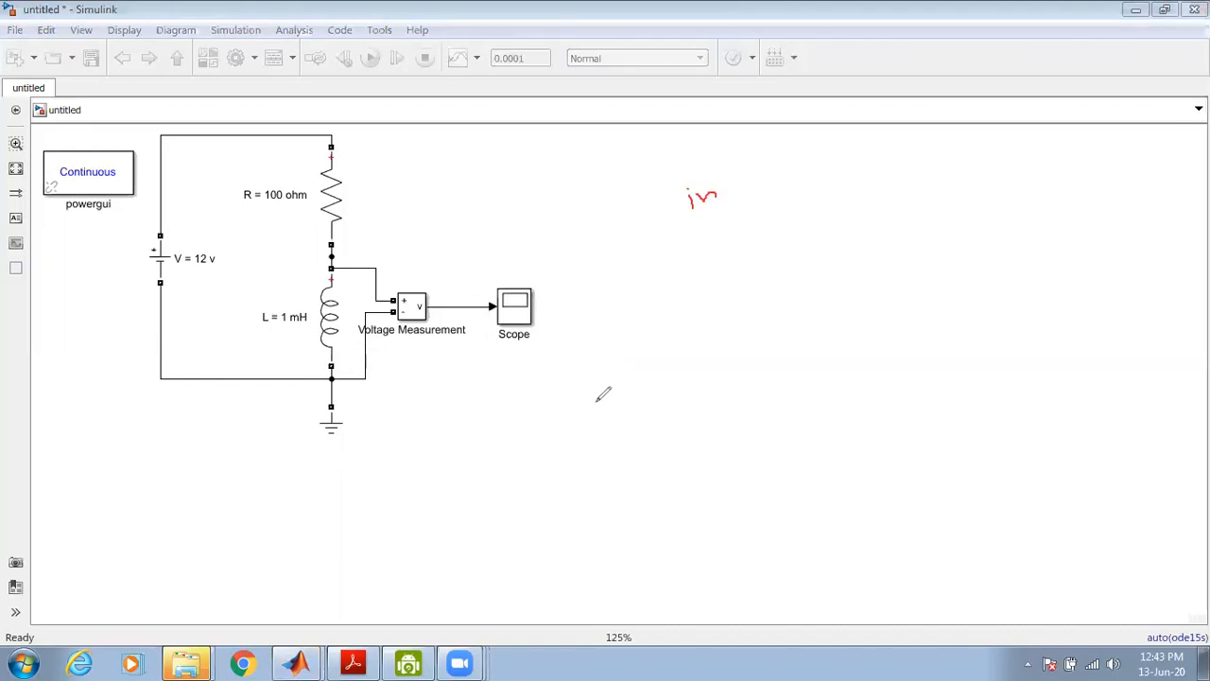
pyautogui.moveTo(726, 191)
pyautogui.mouseDown()
pyautogui.moveTo(742, 201)
pyautogui.moveTo(750, 186)
pyautogui.moveTo(792, 185)
pyautogui.mouseUp()
pyautogui.moveTo(755, 222)
pyautogui.mouseDown()
pyautogui.moveTo(753, 235)
pyautogui.moveTo(785, 209)
pyautogui.moveTo(807, 211)
pyautogui.moveTo(811, 187)
pyautogui.moveTo(822, 223)
pyautogui.moveTo(836, 223)
pyautogui.moveTo(847, 199)
pyautogui.mouseUp()
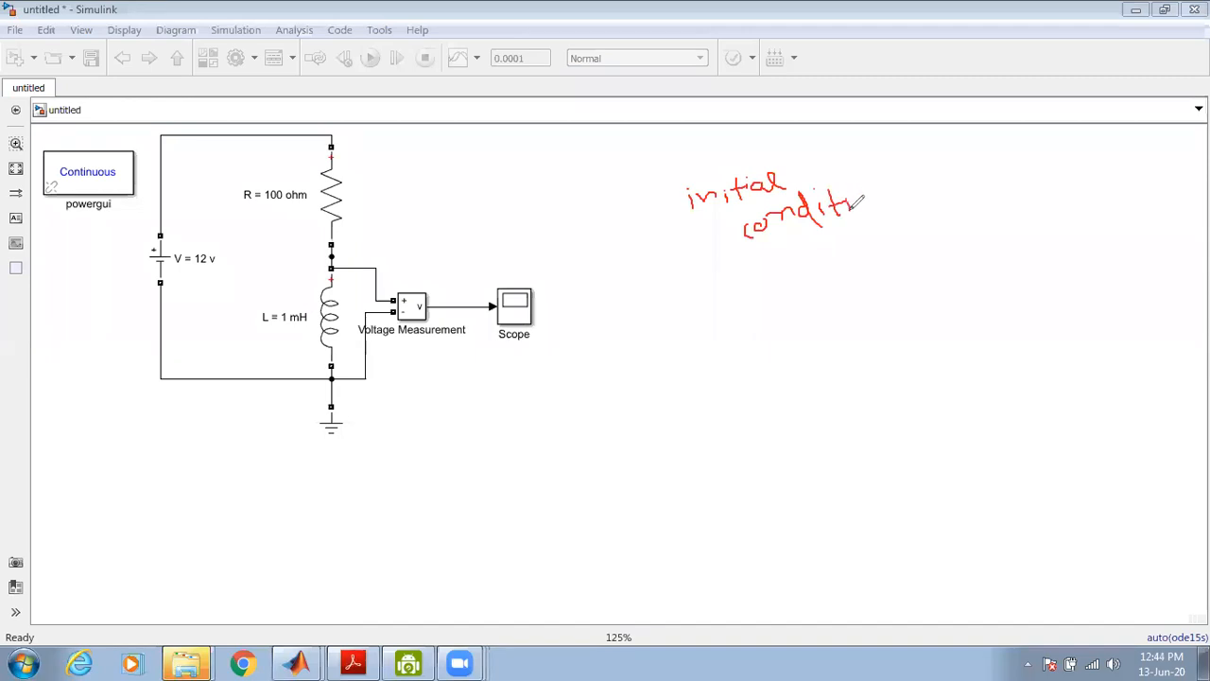
pyautogui.moveTo(861, 190); pyautogui.dragTo(882, 188)
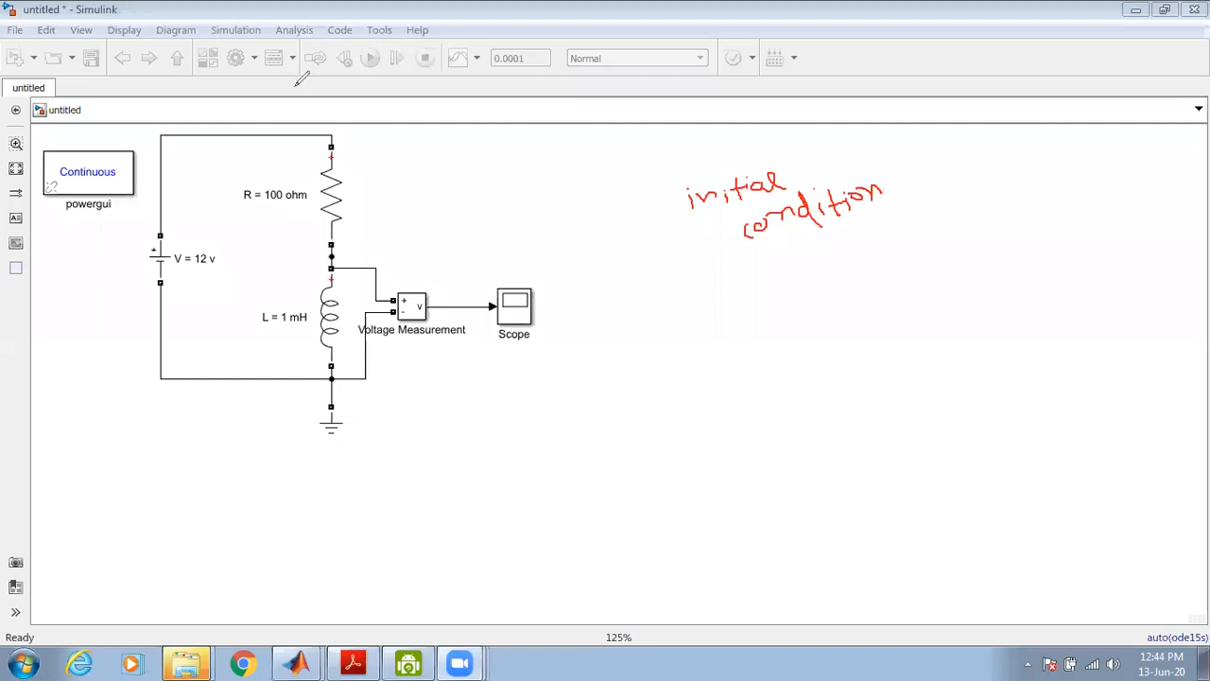
# Enable the initial inductor current in the 1 mH inductor's parameters and set it to 0 A
pyautogui.click(329, 322)
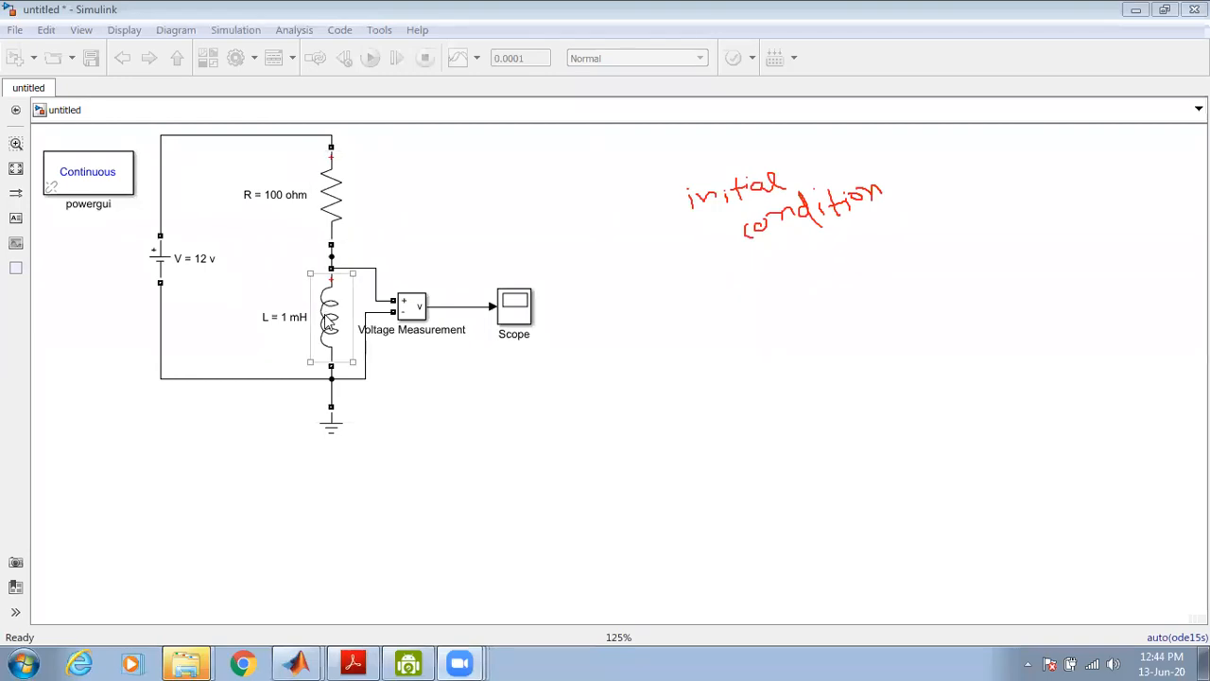
pyautogui.doubleClick(329, 323)
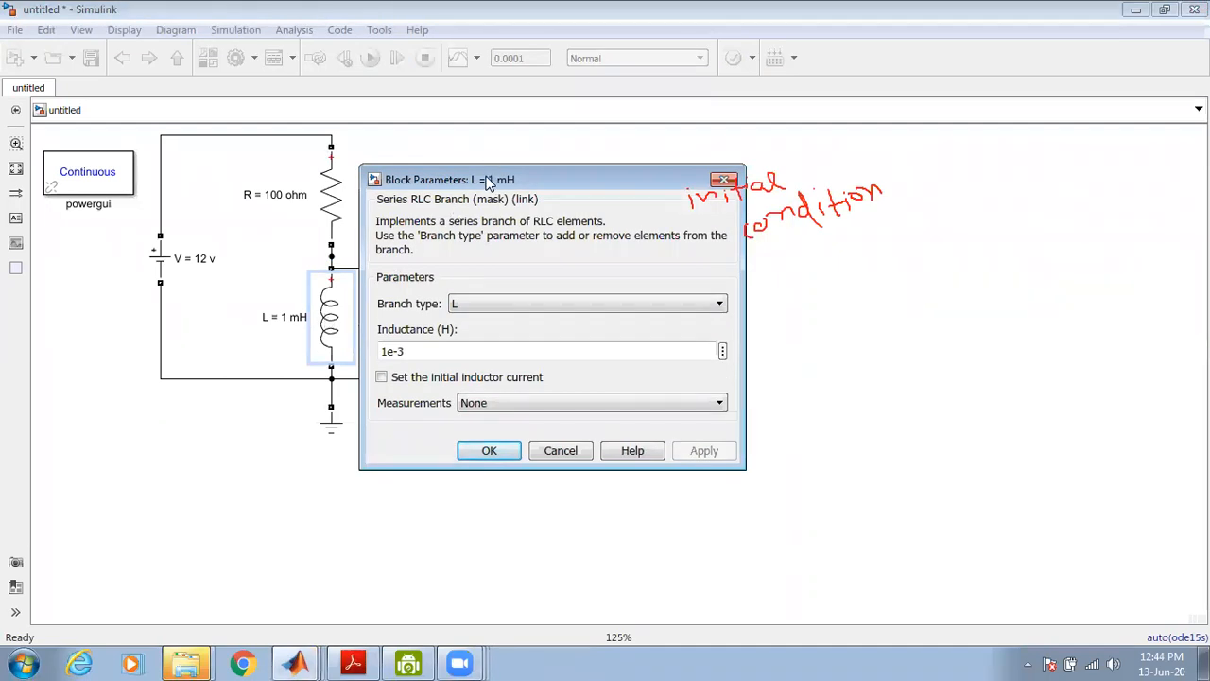
pyautogui.moveTo(492, 180); pyautogui.dragTo(313, 204)
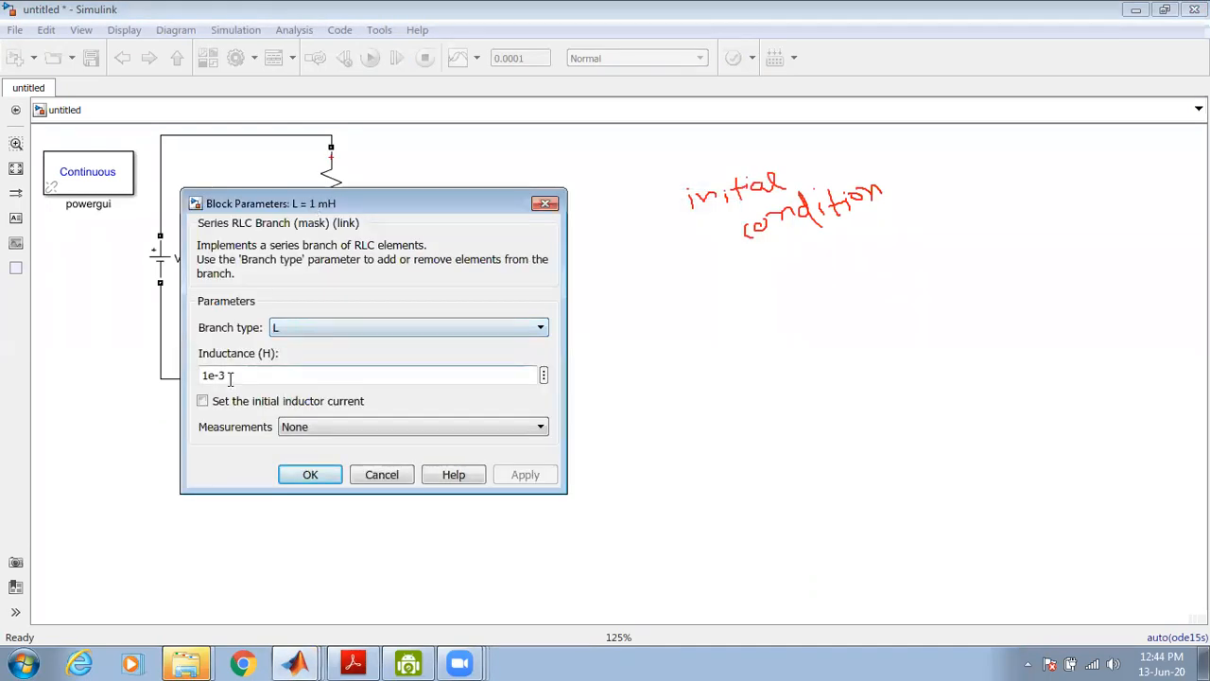
pyautogui.click(411, 441)
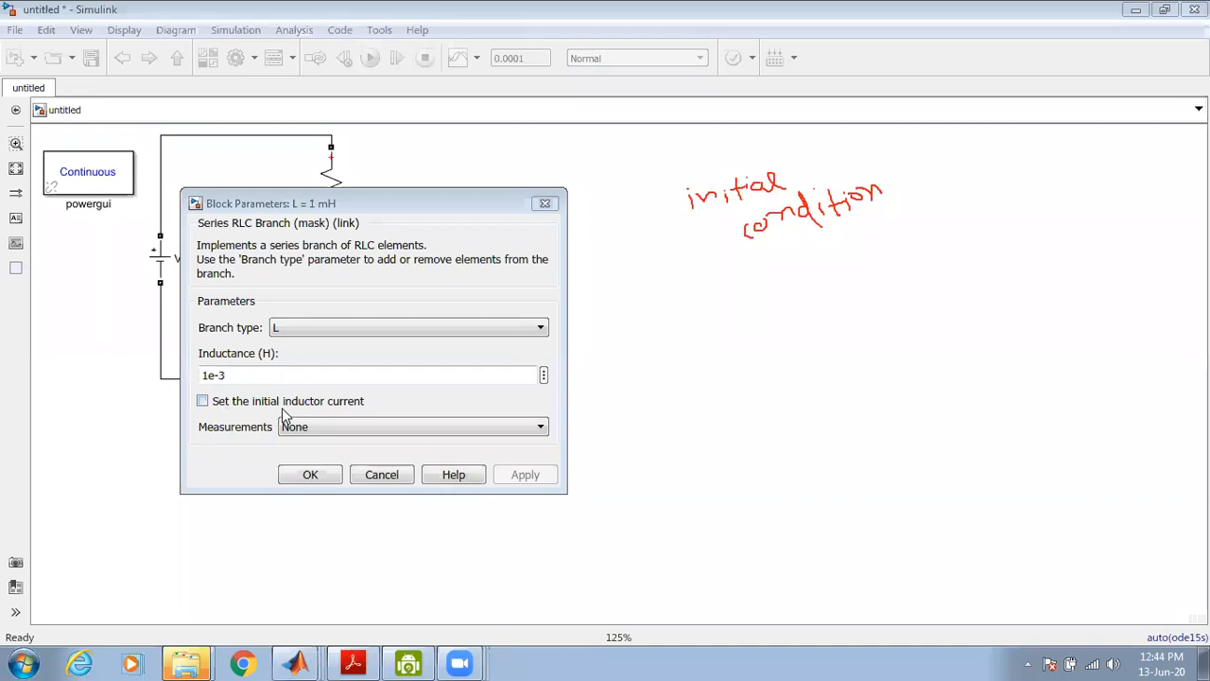
pyautogui.click(203, 404)
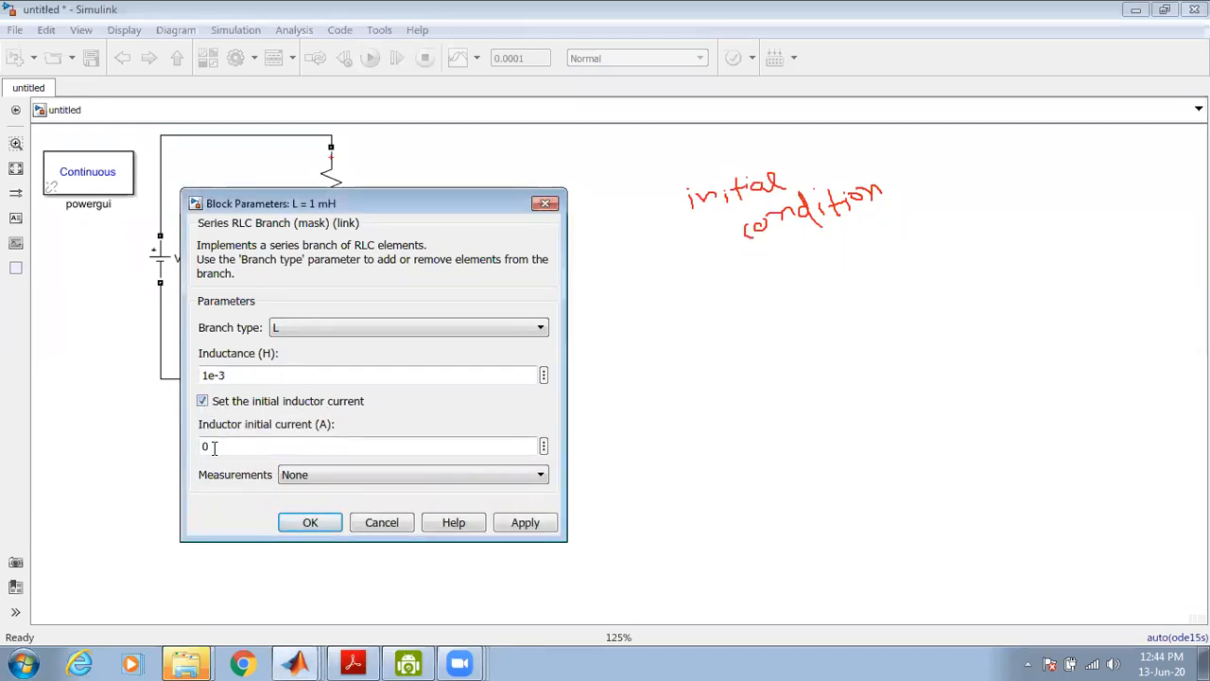
pyautogui.doubleClick(217, 447)
pyautogui.write('0')
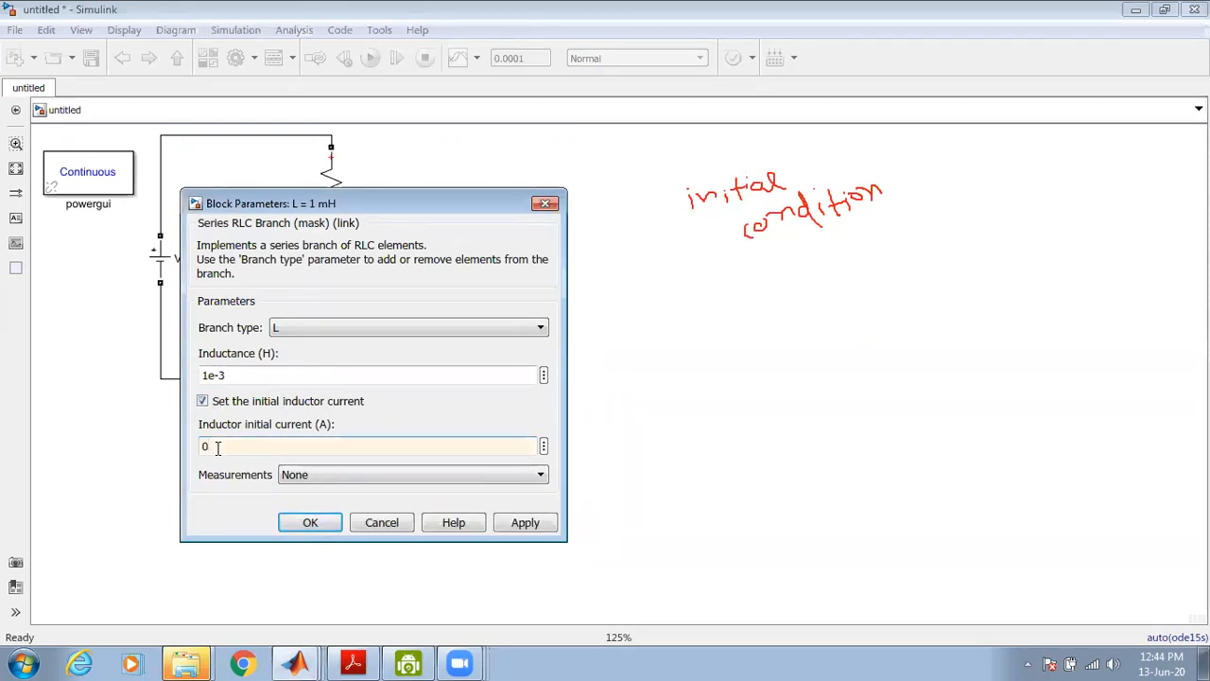
pyautogui.click(526, 526)
pyautogui.click(317, 523)
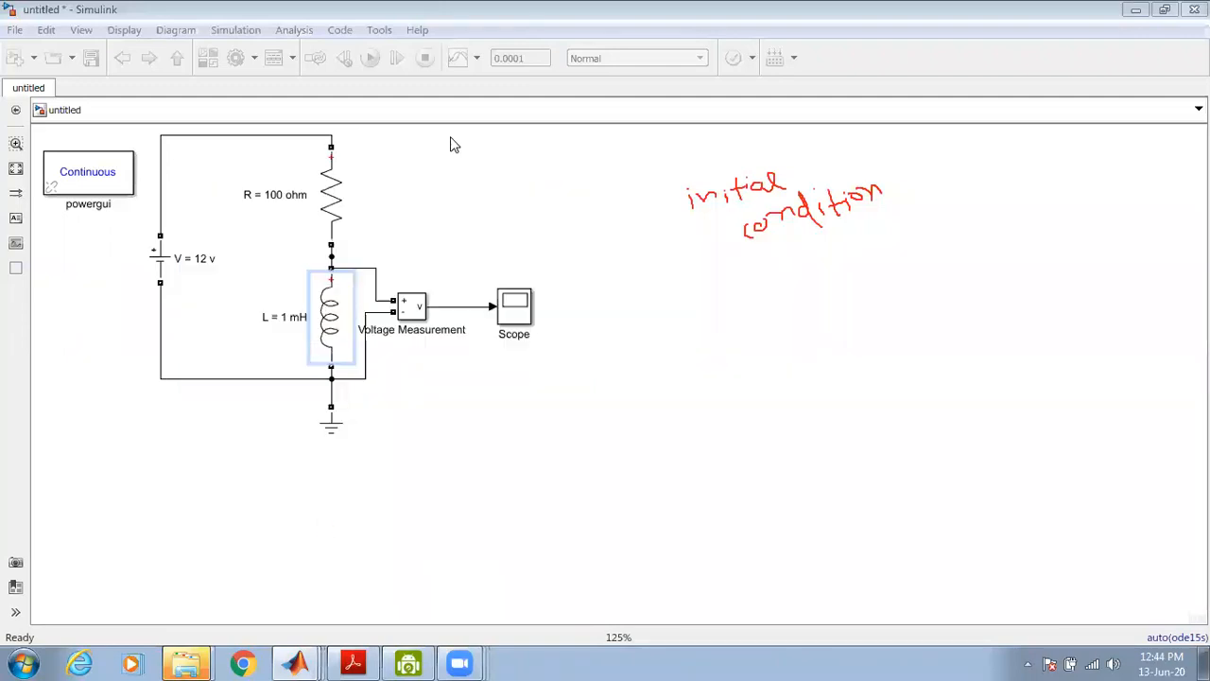
# Rerun the simulation and view the inductor voltage in a maximized Scope window
pyautogui.click(372, 59)
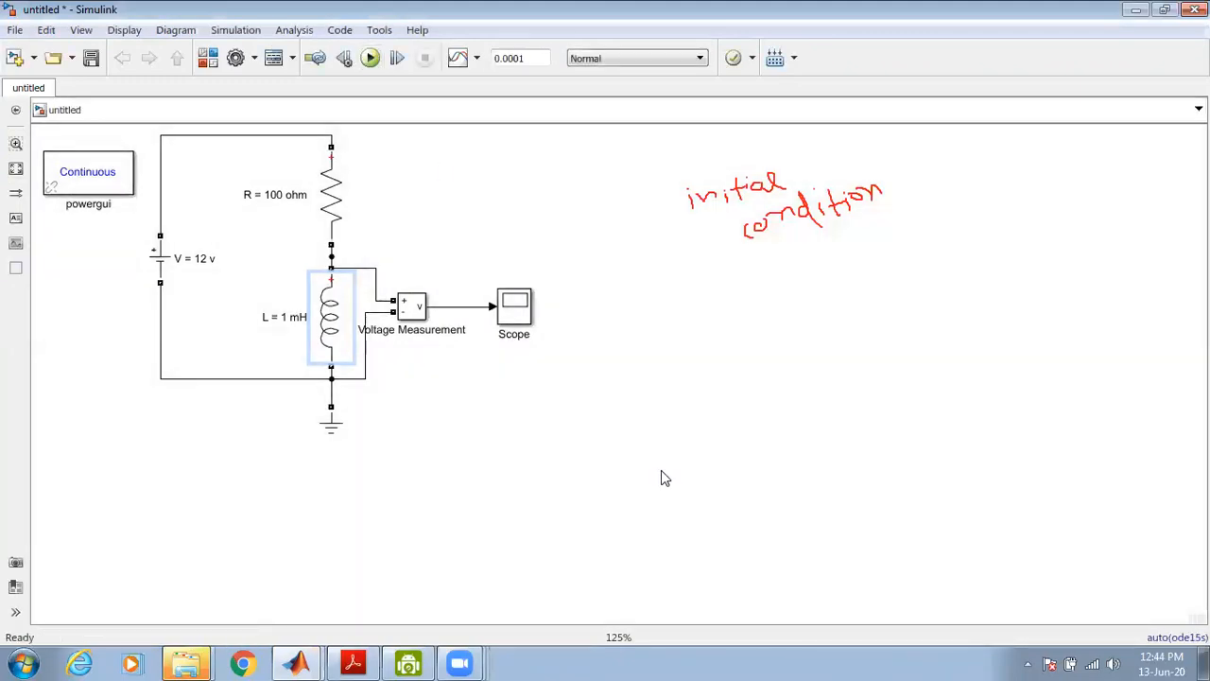
pyautogui.doubleClick(519, 315)
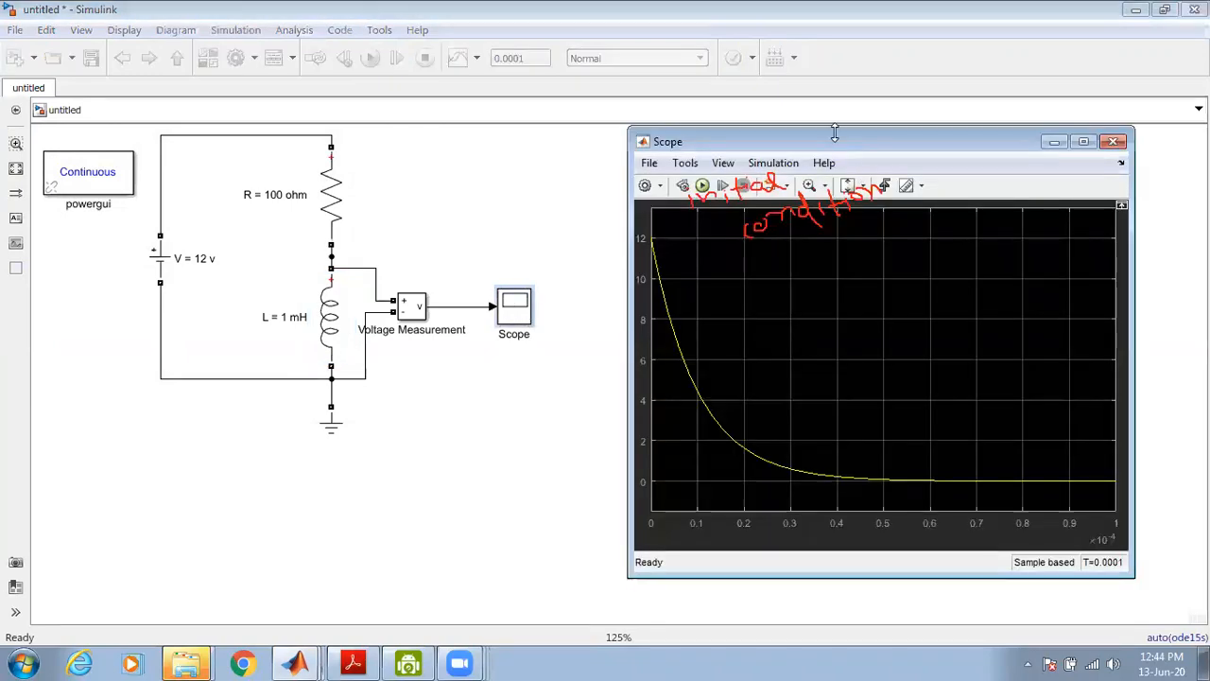
pyautogui.click(1083, 141)
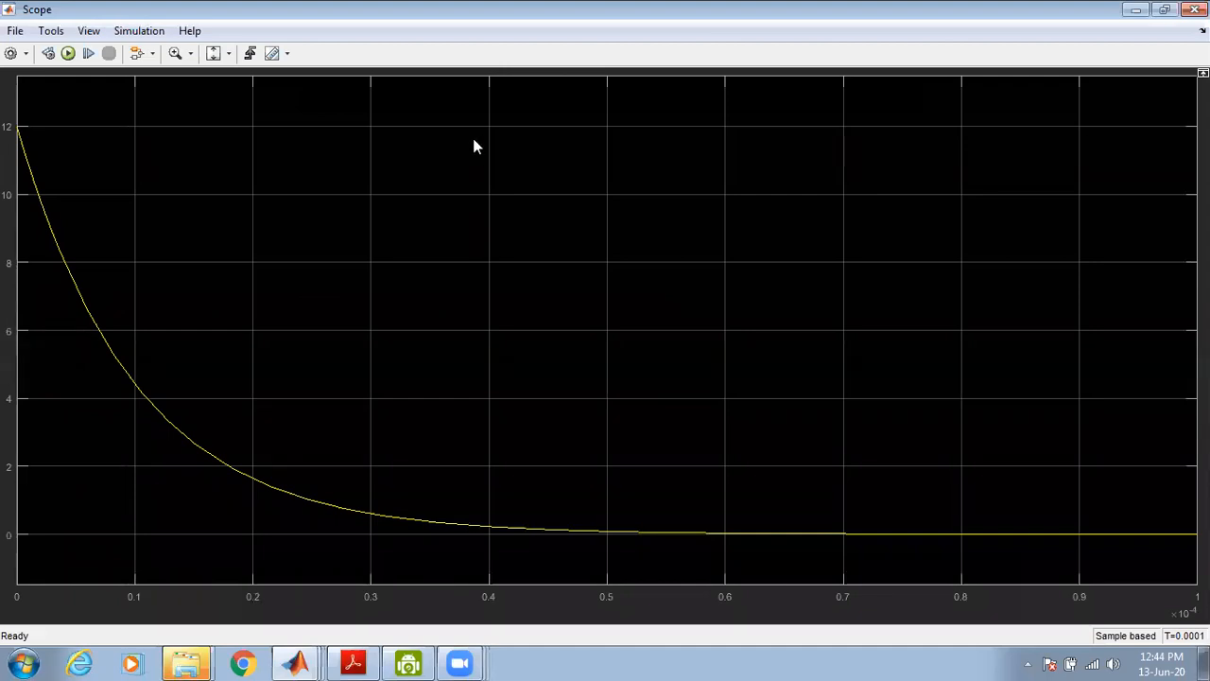
# Annotate the Scope curve with its voltage label, starting value V and flat end, then close the Scope and clear the annotations
pyautogui.moveTo(130, 198)
pyautogui.mouseDown()
pyautogui.moveTo(157, 186)
pyautogui.moveTo(179, 214)
pyautogui.mouseUp()
pyautogui.moveTo(186, 170)
pyautogui.mouseDown()
pyautogui.moveTo(207, 193)
pyautogui.moveTo(227, 145)
pyautogui.moveTo(272, 191)
pyautogui.mouseUp()
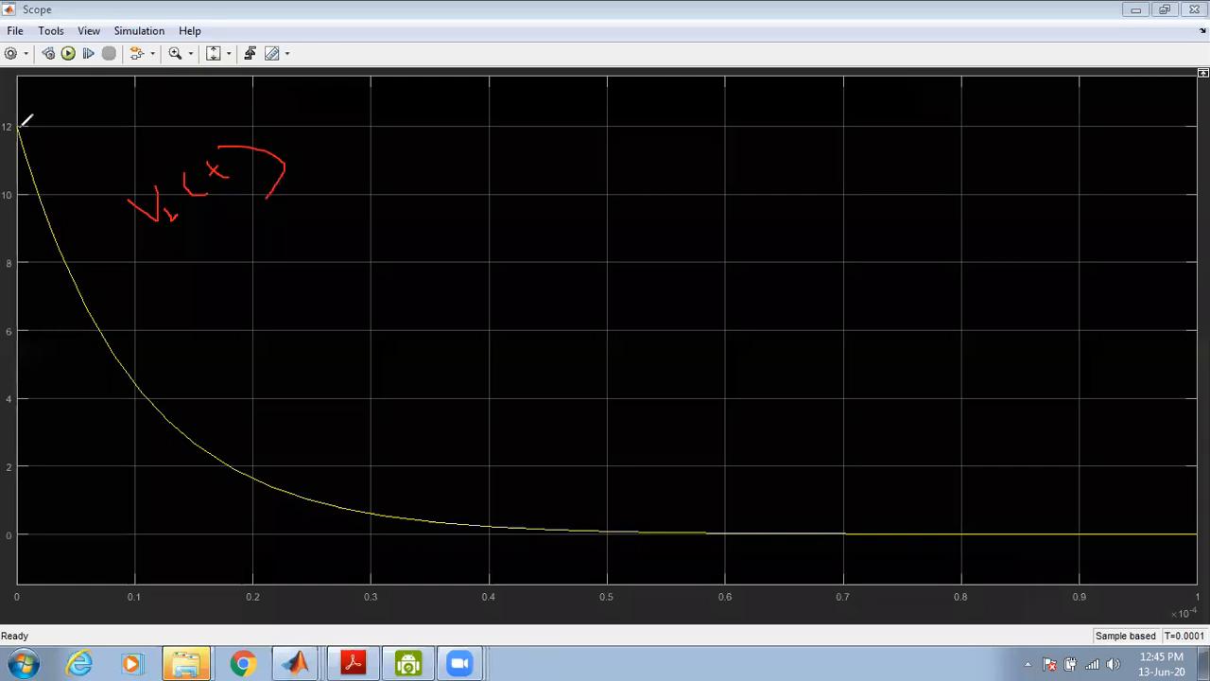
pyautogui.moveTo(7, 126)
pyautogui.mouseDown()
pyautogui.moveTo(49, 135)
pyautogui.moveTo(60, 106)
pyautogui.mouseUp()
pyautogui.moveTo(972, 532); pyautogui.dragTo(1110, 530)
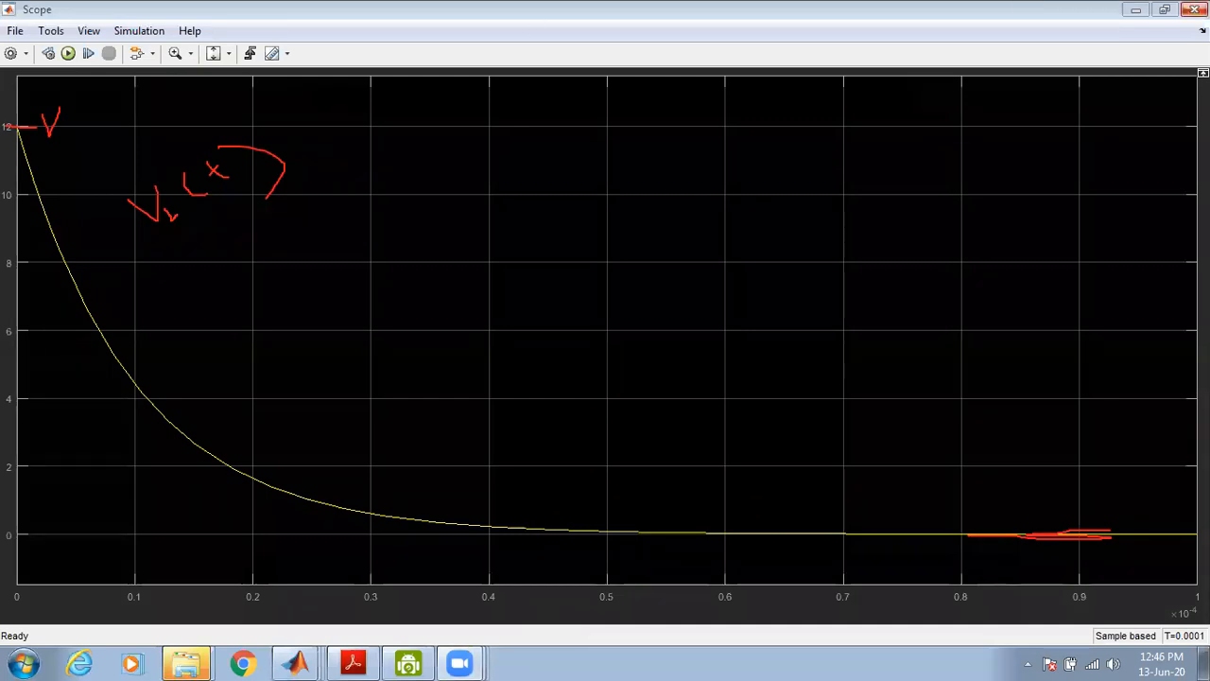
pyautogui.click(1194, 9)
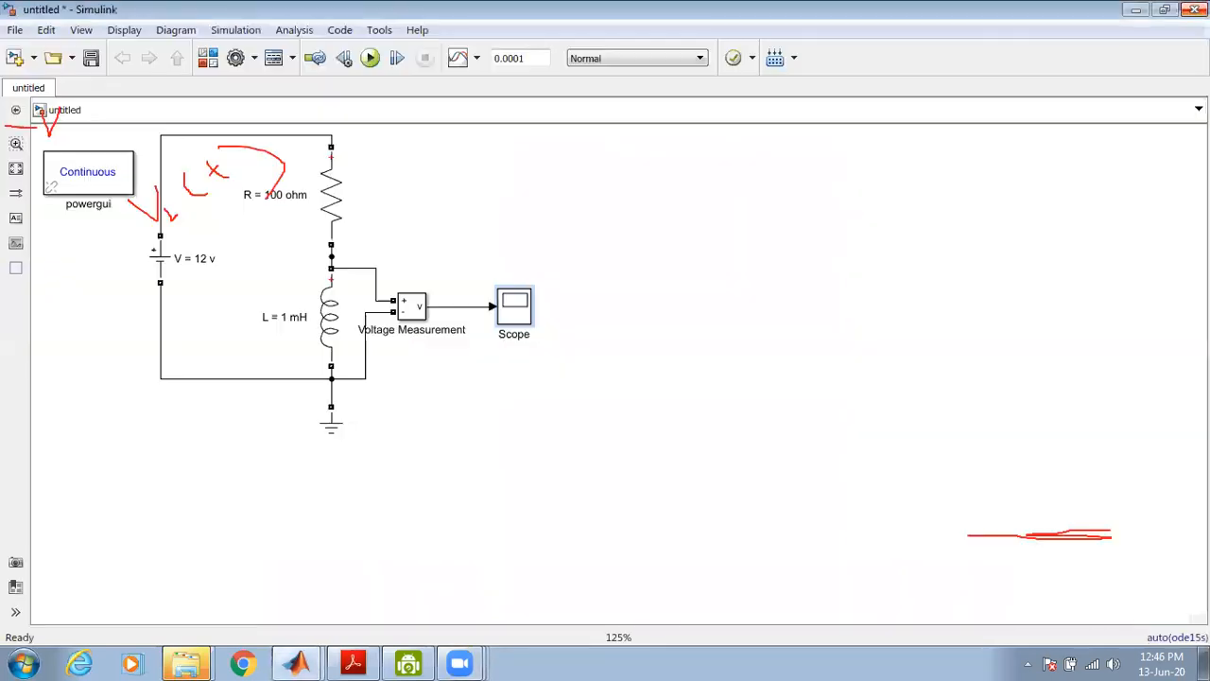
pyautogui.click(555, 76)
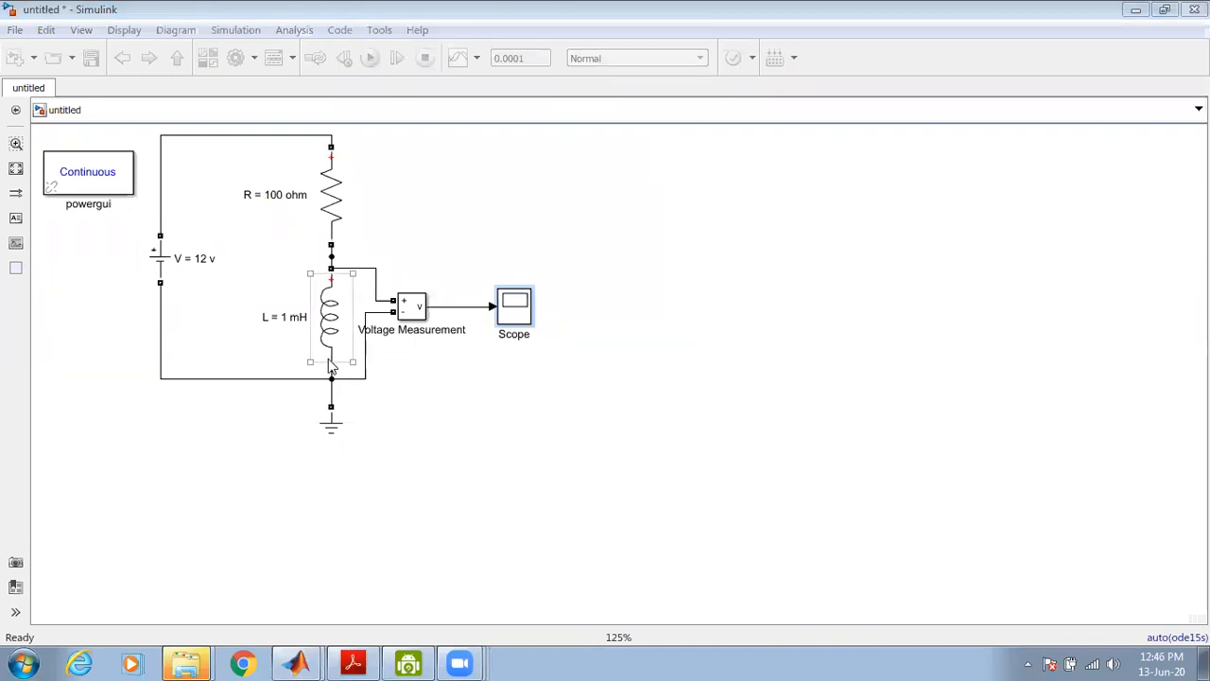
pyautogui.click(406, 320)
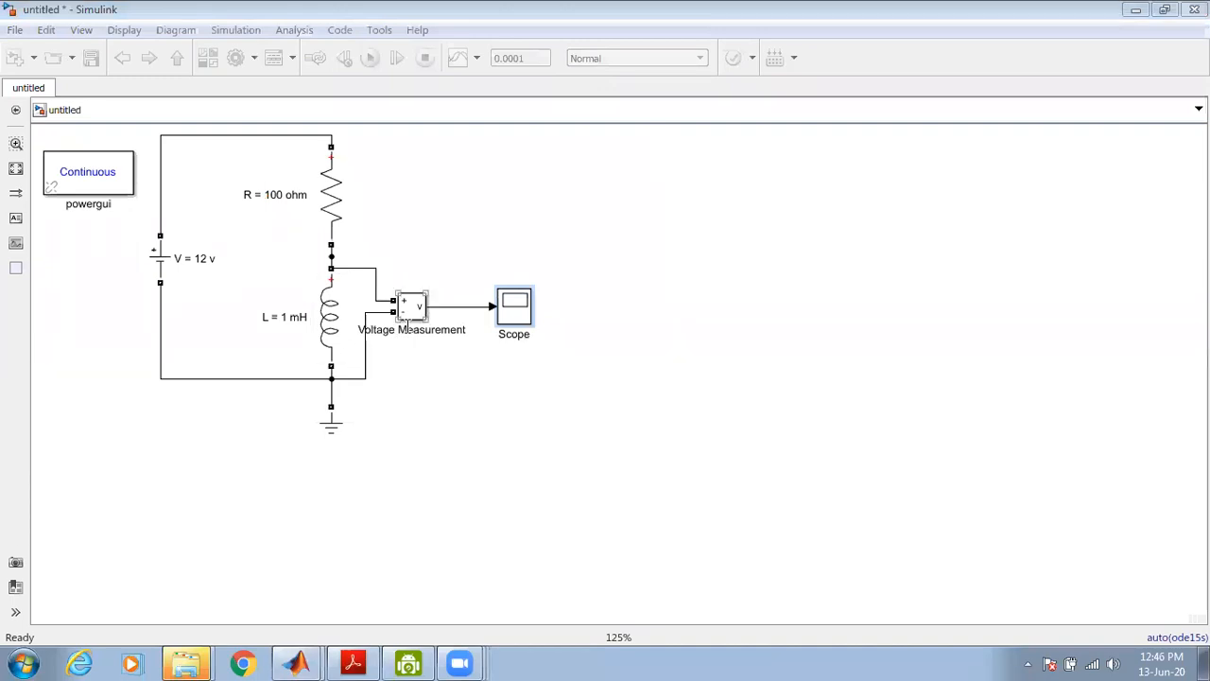
pyautogui.click(596, 295)
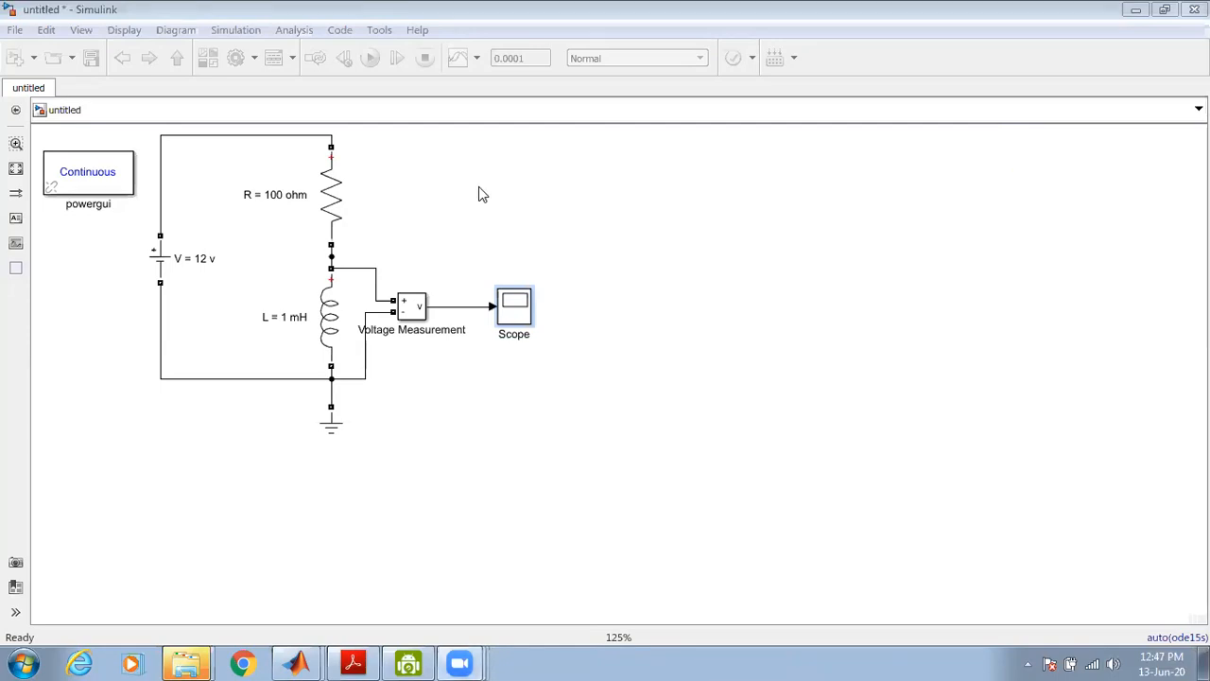
# Reopen the inductor's parameters, toggle the initial current option off and on, and apply it enabled at 0 A
pyautogui.click(328, 321)
pyautogui.doubleClick(328, 322)
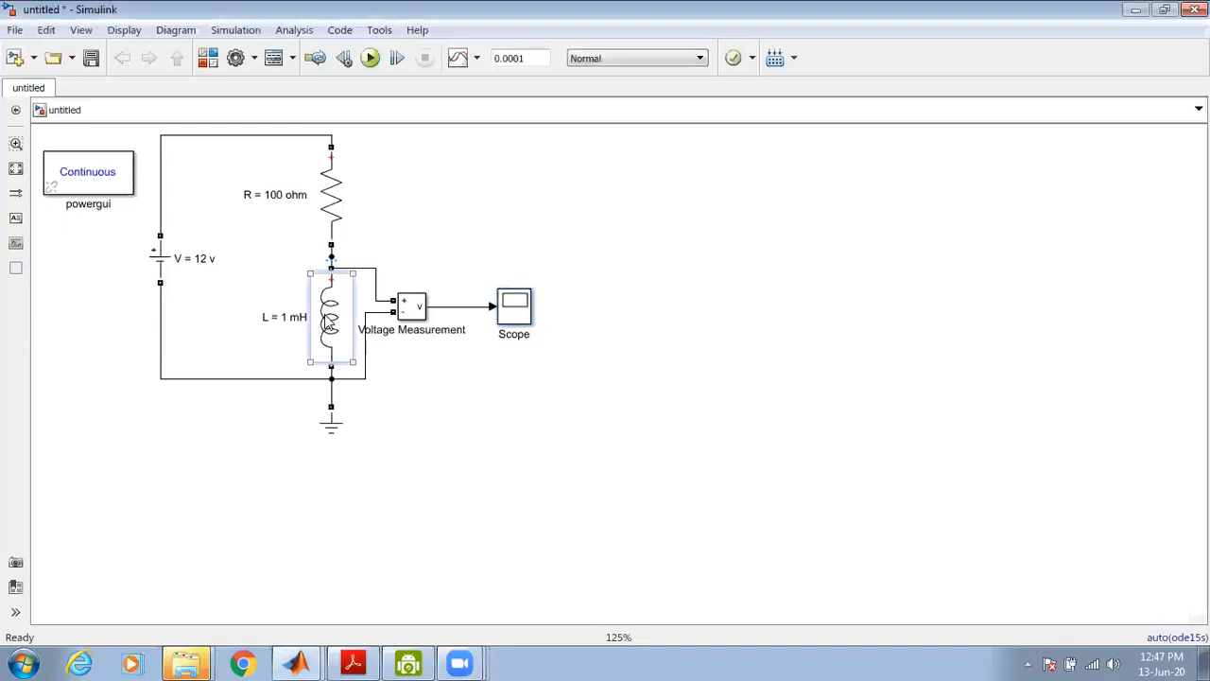
pyautogui.click(382, 354)
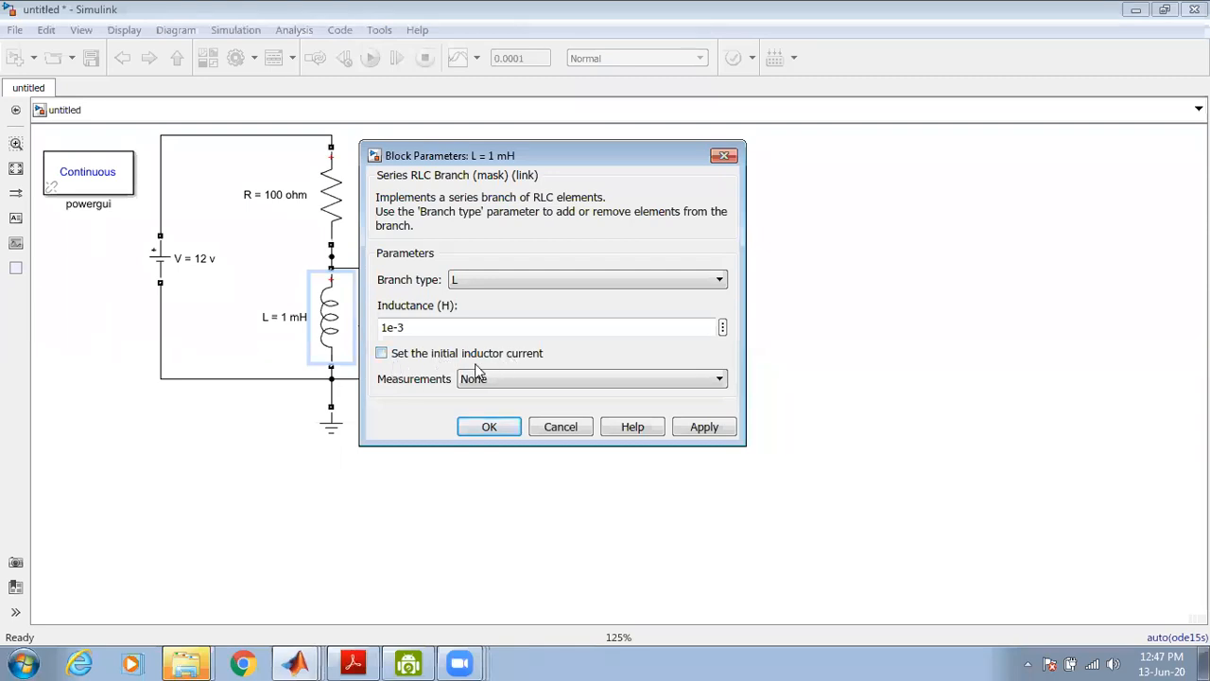
pyautogui.click(382, 353)
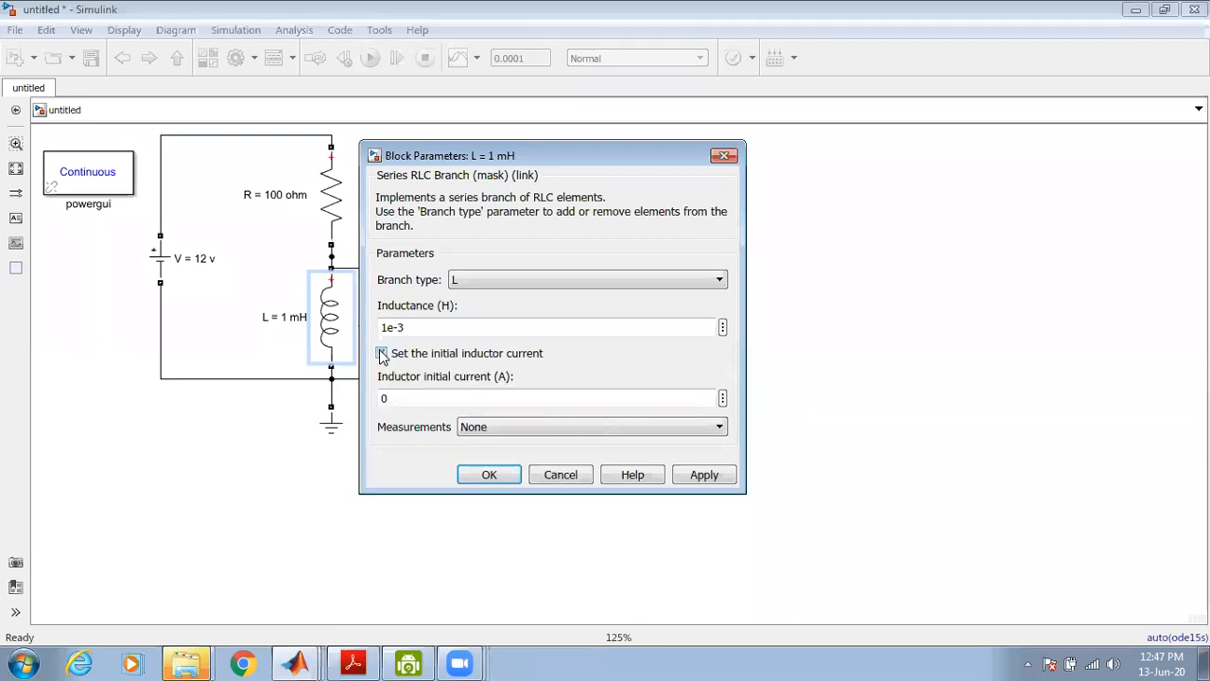
pyautogui.click(382, 353)
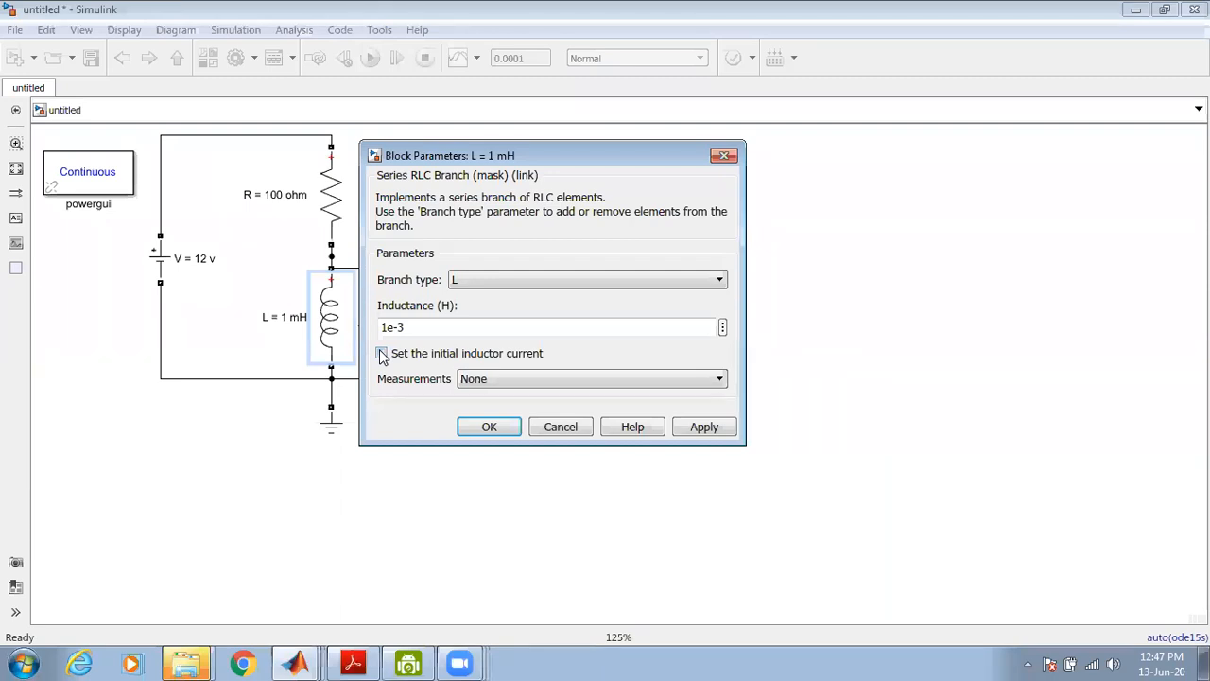
pyautogui.click(382, 354)
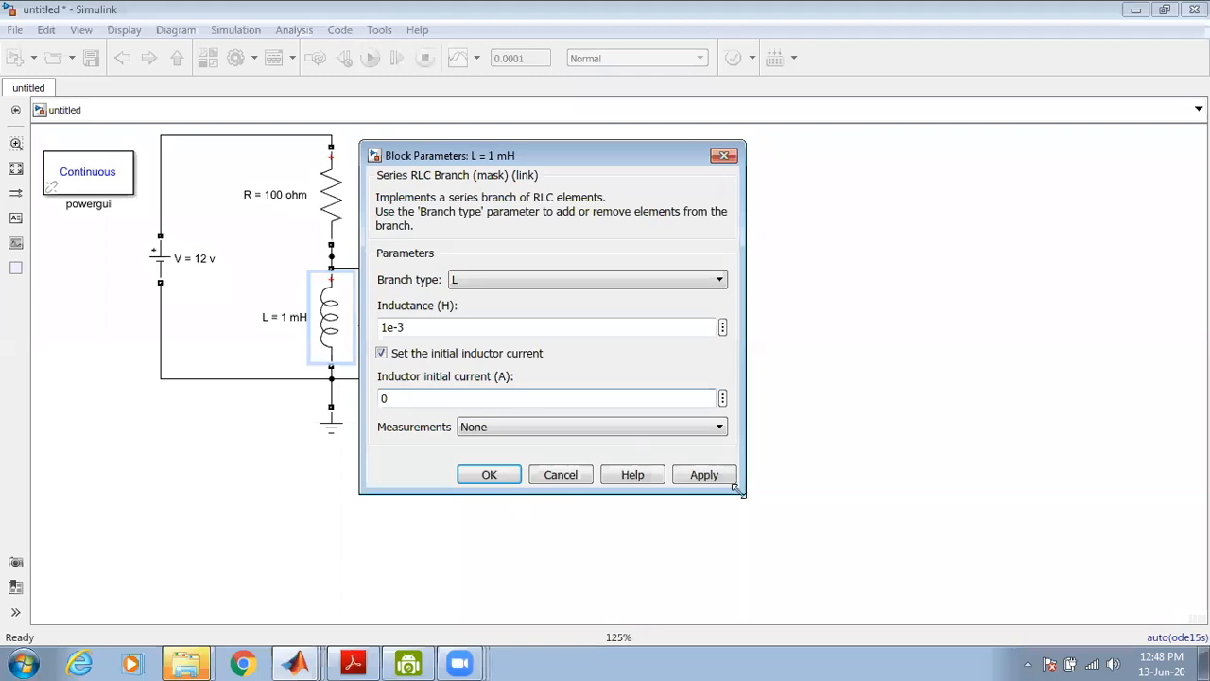
pyautogui.click(703, 475)
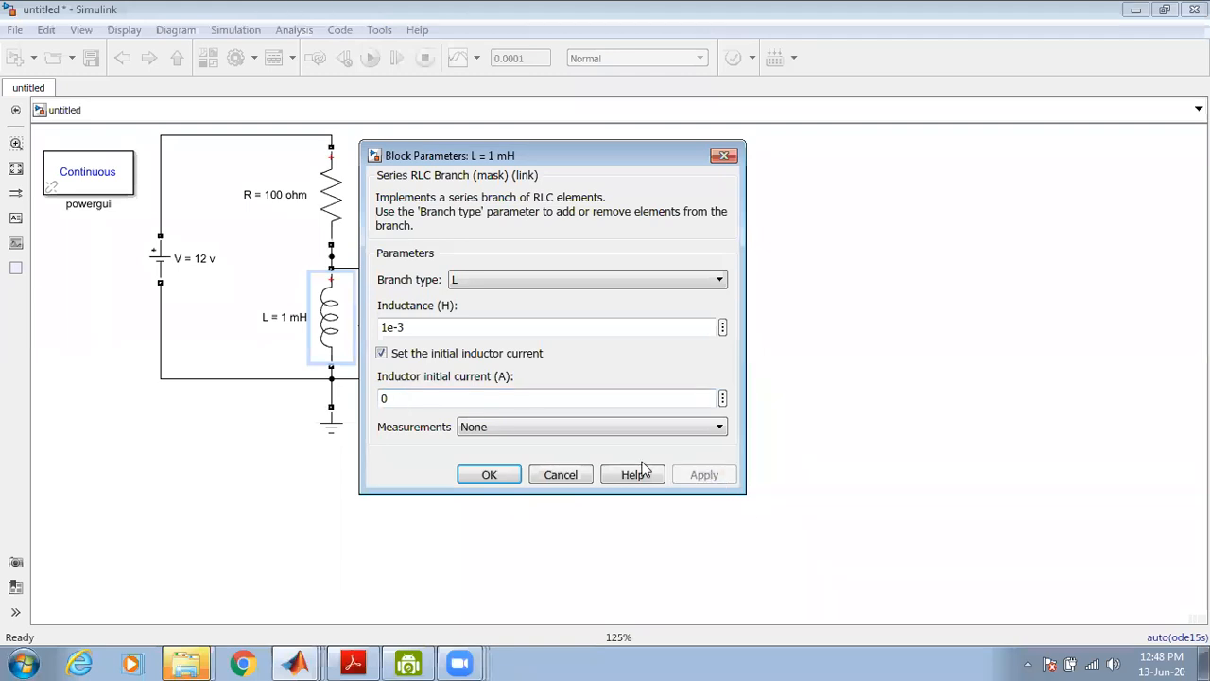
pyautogui.click(493, 476)
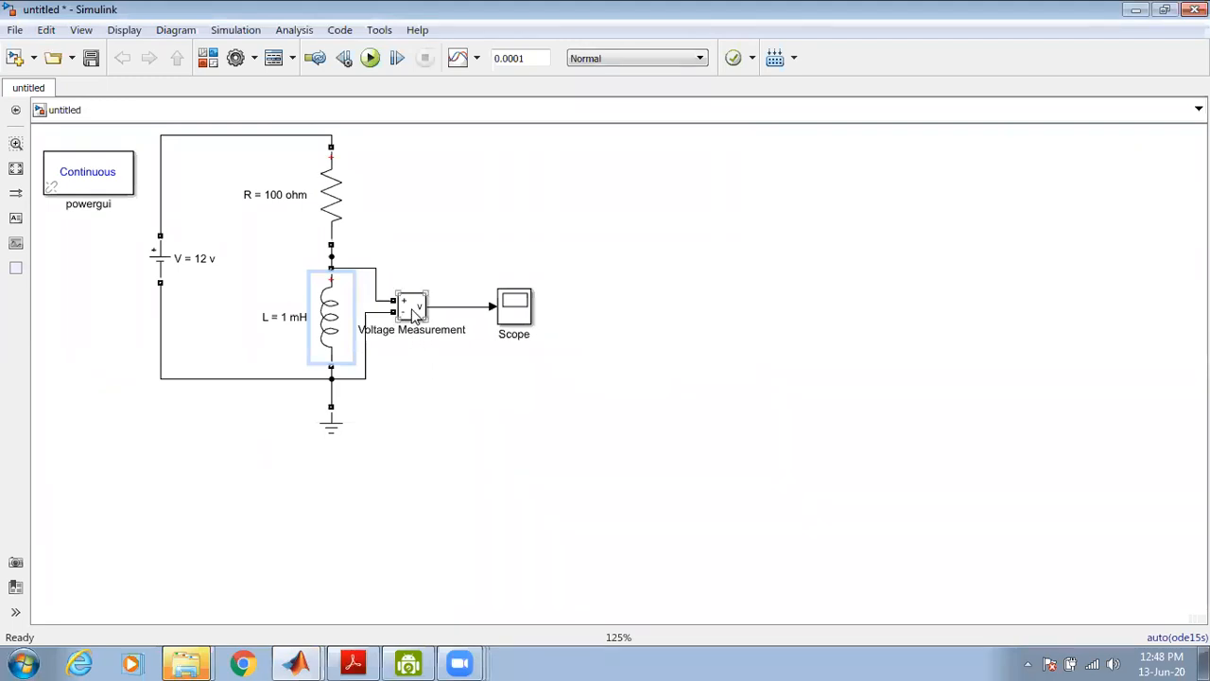
# Add a Current Measurement block from the Measurements library and place it on the upper wire between the source and resistor
pyautogui.click(208, 59)
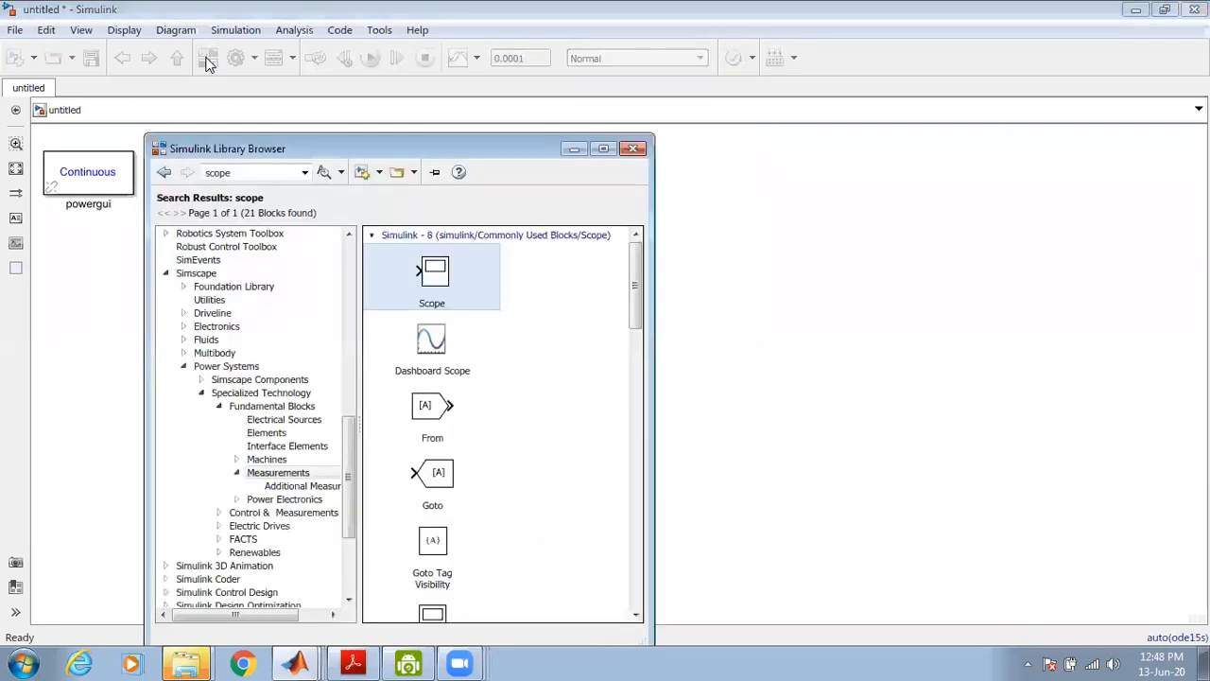
pyautogui.click(277, 457)
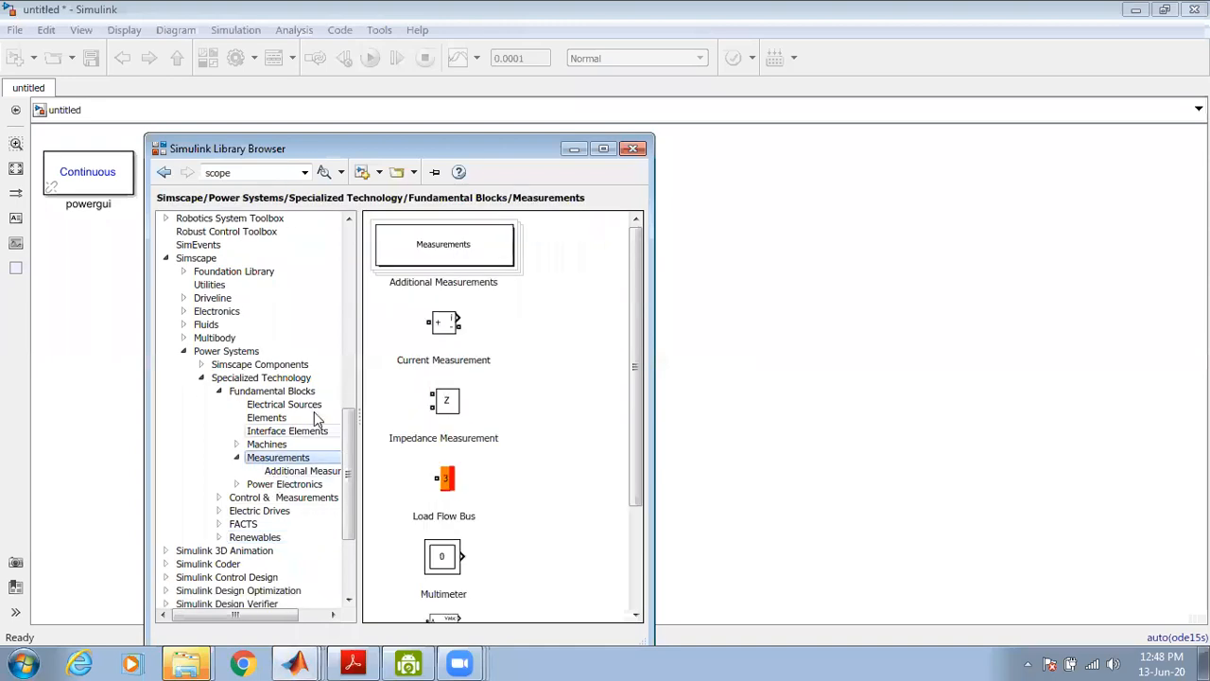
pyautogui.rightClick(445, 324)
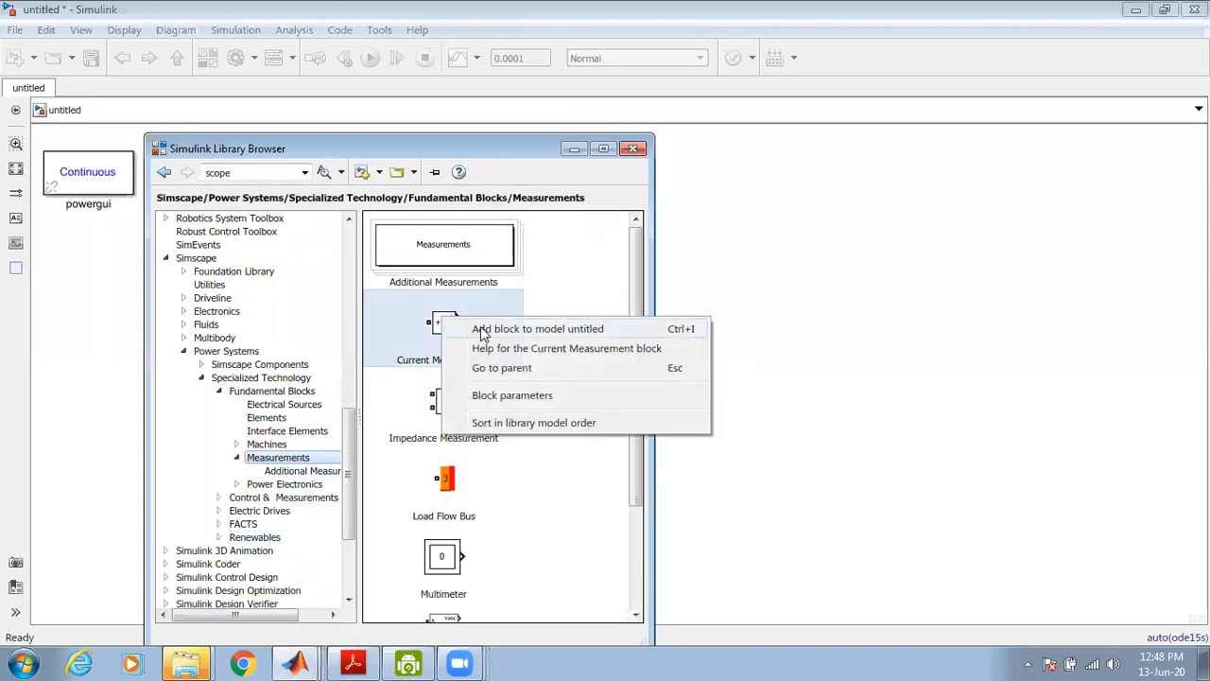
pyautogui.click(484, 331)
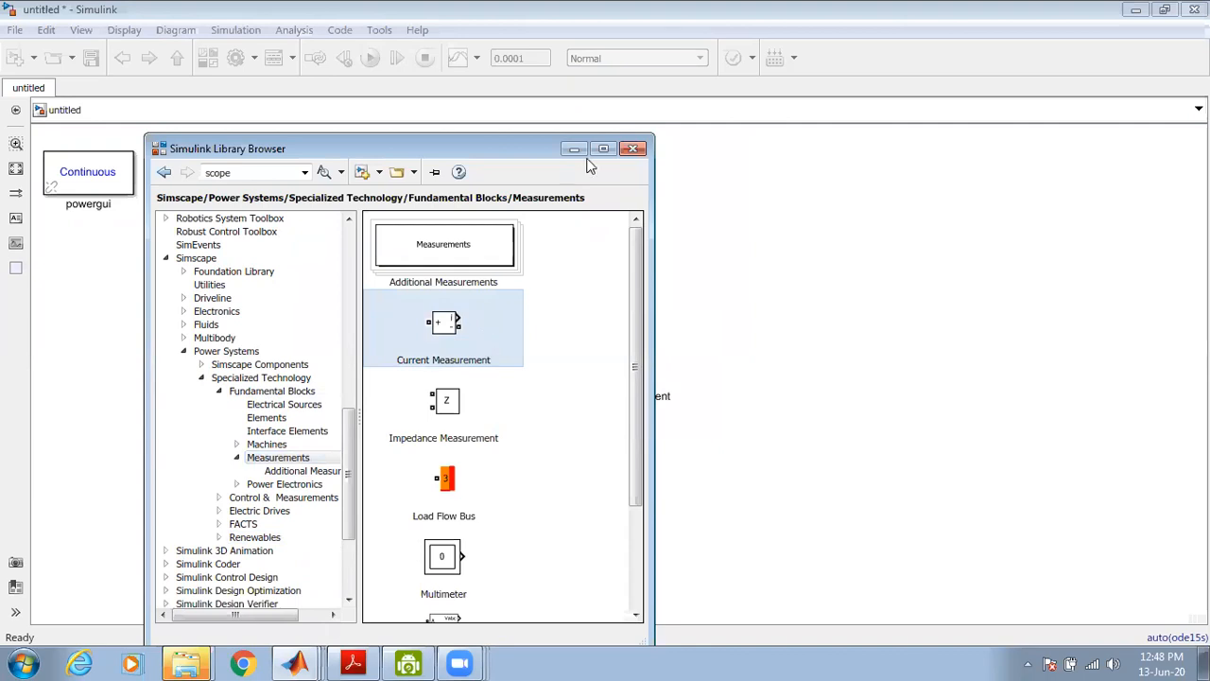
pyautogui.click(632, 148)
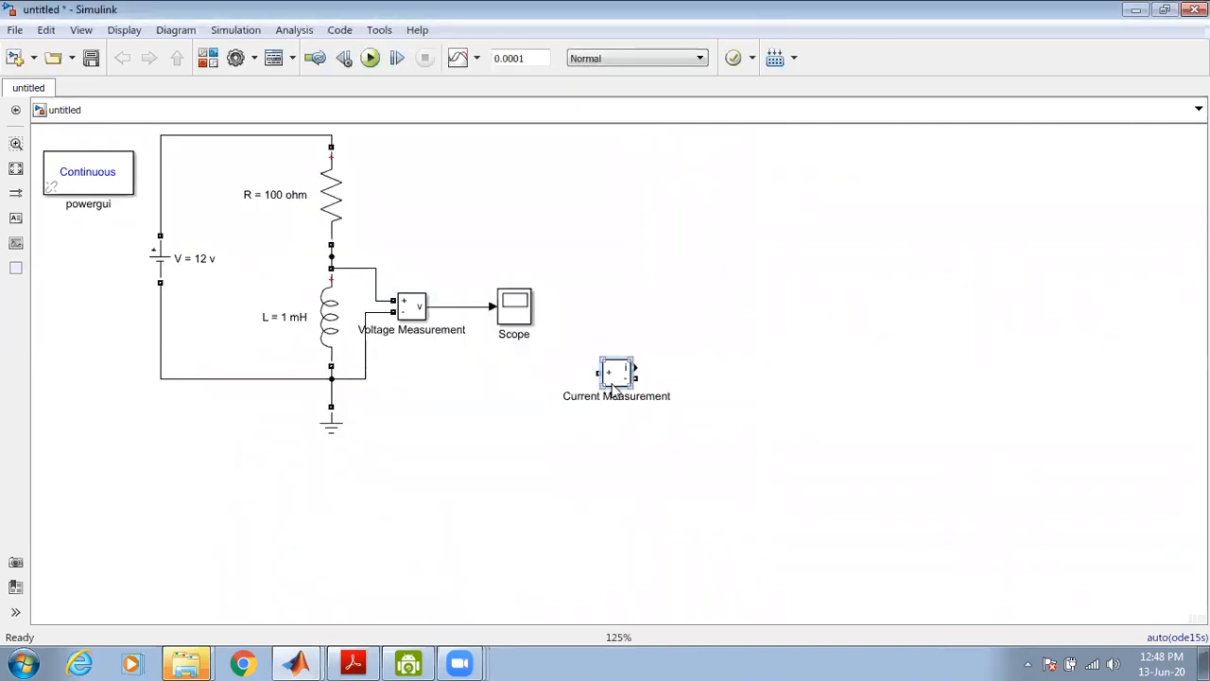
pyautogui.moveTo(612, 378); pyautogui.dragTo(230, 156)
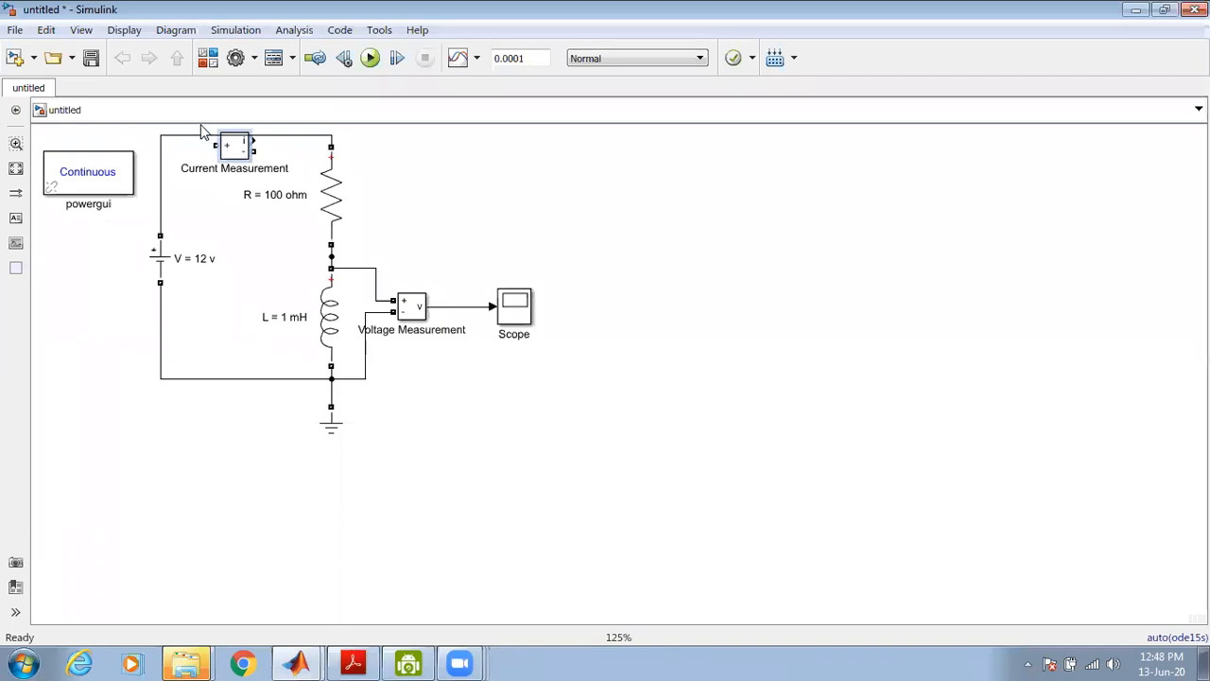
# Replace the upper wire by connecting the Current Measurement block in series between source and resistor, and wire its current output to the Scope's first input
pyautogui.click(197, 138)
pyautogui.press('Delete')
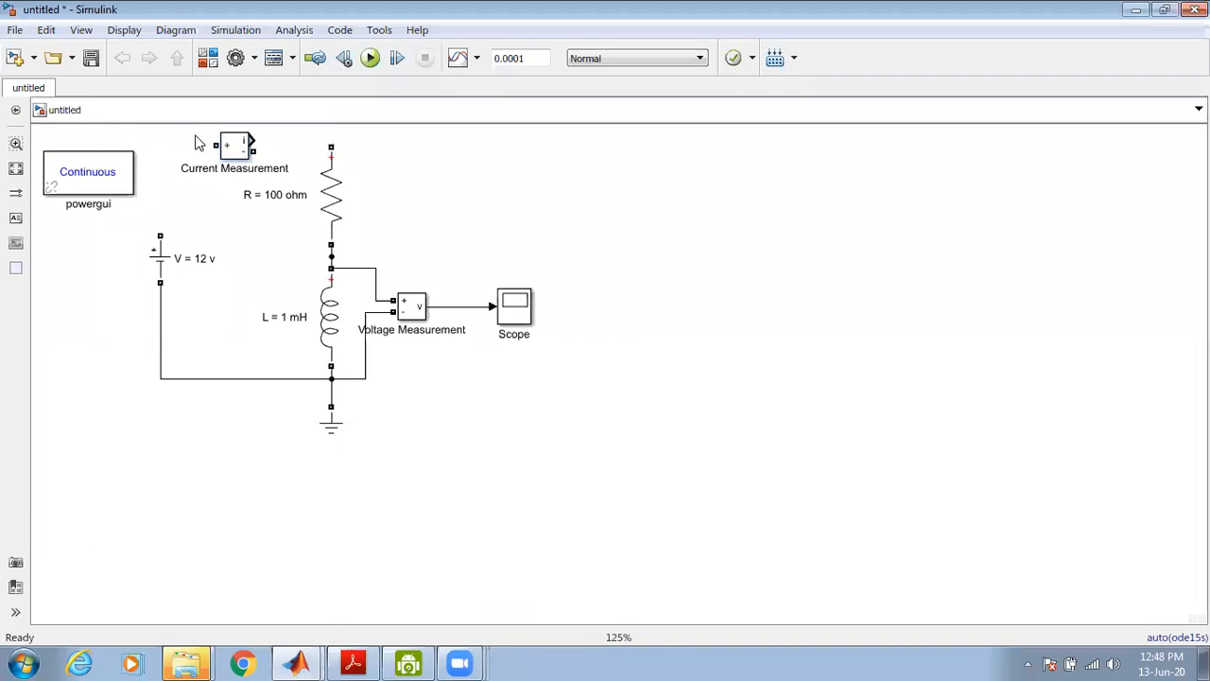
pyautogui.click(158, 236)
pyautogui.moveTo(158, 236)
pyautogui.mouseDown()
pyautogui.moveTo(189, 154)
pyautogui.moveTo(329, 142)
pyautogui.mouseUp()
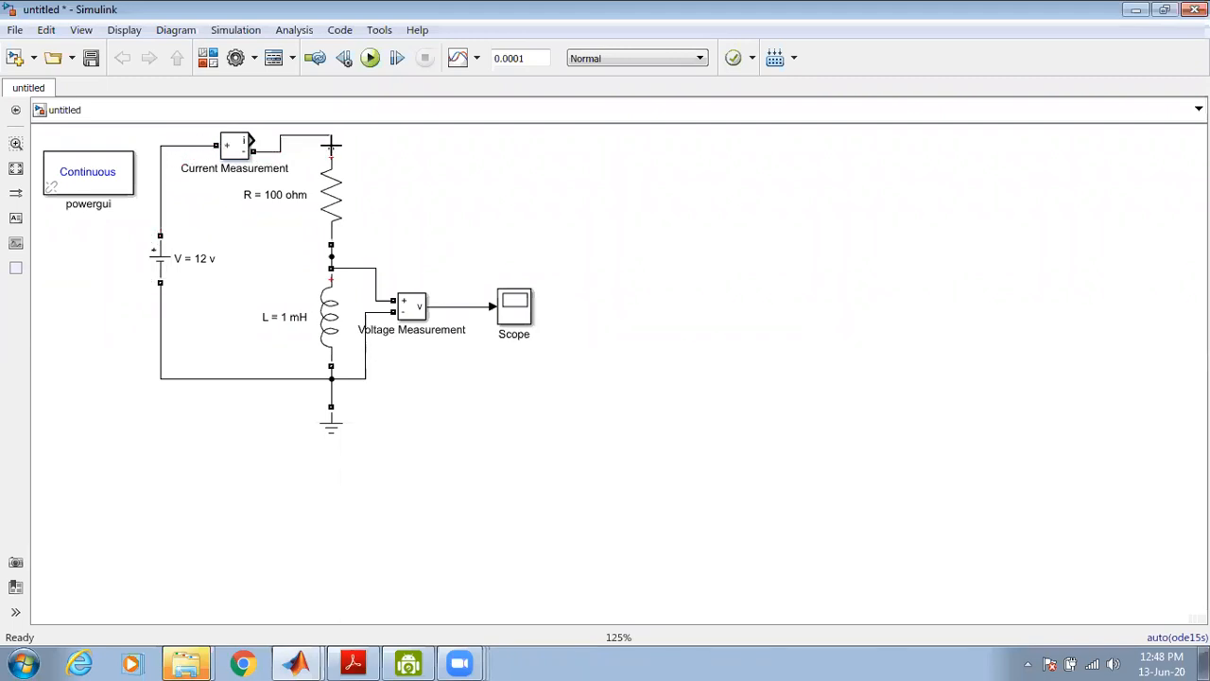
pyautogui.moveTo(239, 145)
pyautogui.mouseDown()
pyautogui.moveTo(241, 194)
pyautogui.moveTo(307, 163)
pyautogui.moveTo(362, 167)
pyautogui.moveTo(443, 211)
pyautogui.moveTo(475, 370)
pyautogui.moveTo(442, 322)
pyautogui.moveTo(442, 294)
pyautogui.moveTo(483, 259)
pyautogui.moveTo(497, 270)
pyautogui.moveTo(478, 319)
pyautogui.moveTo(491, 363)
pyautogui.mouseUp()
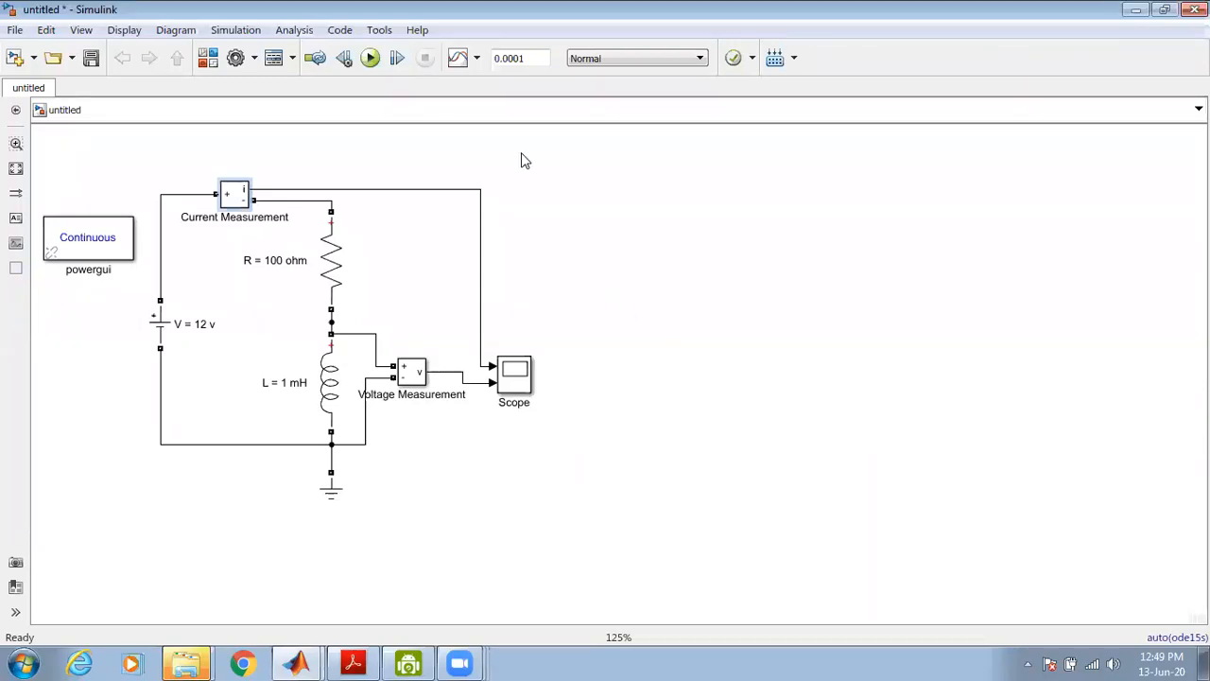
# Run the simulation and open the Scope to view the circuit current together with the inductor voltage
pyautogui.click(370, 57)
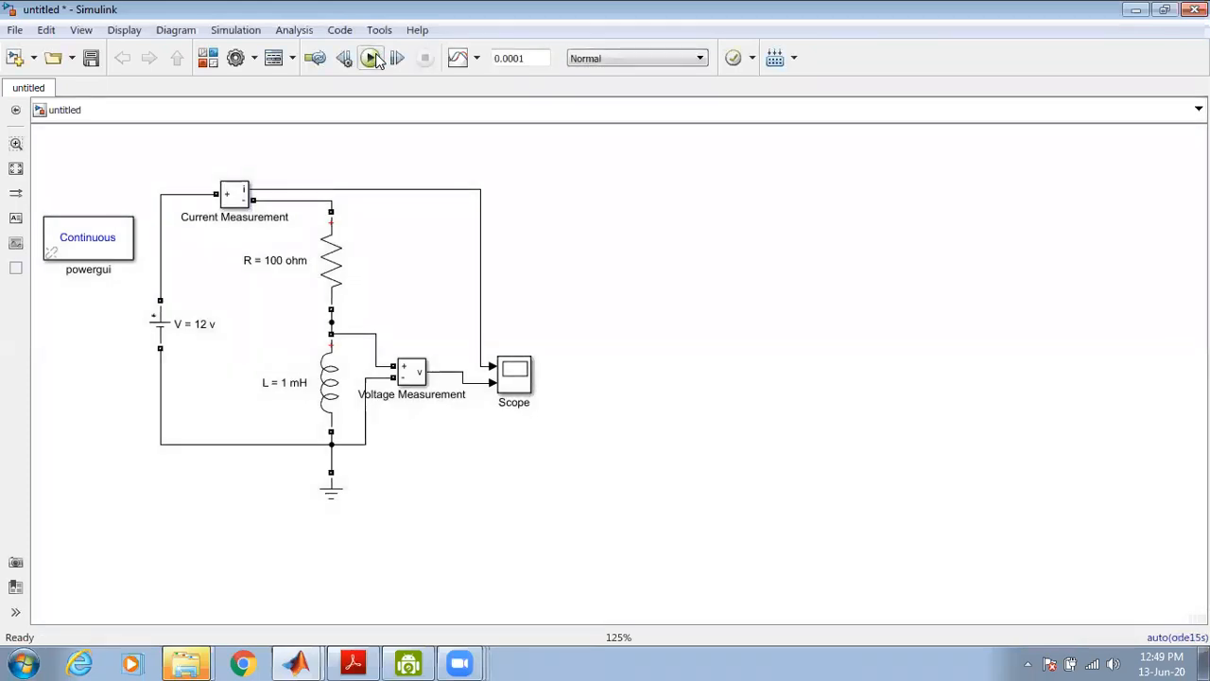
pyautogui.click(513, 375)
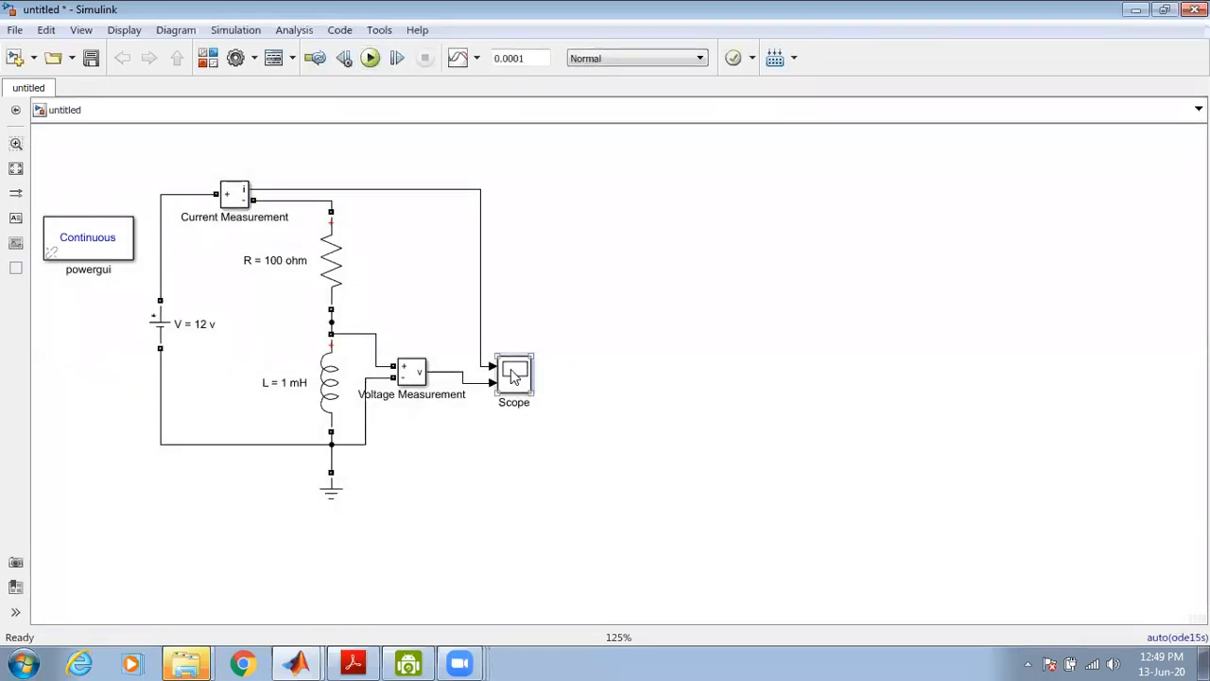
pyautogui.doubleClick(514, 376)
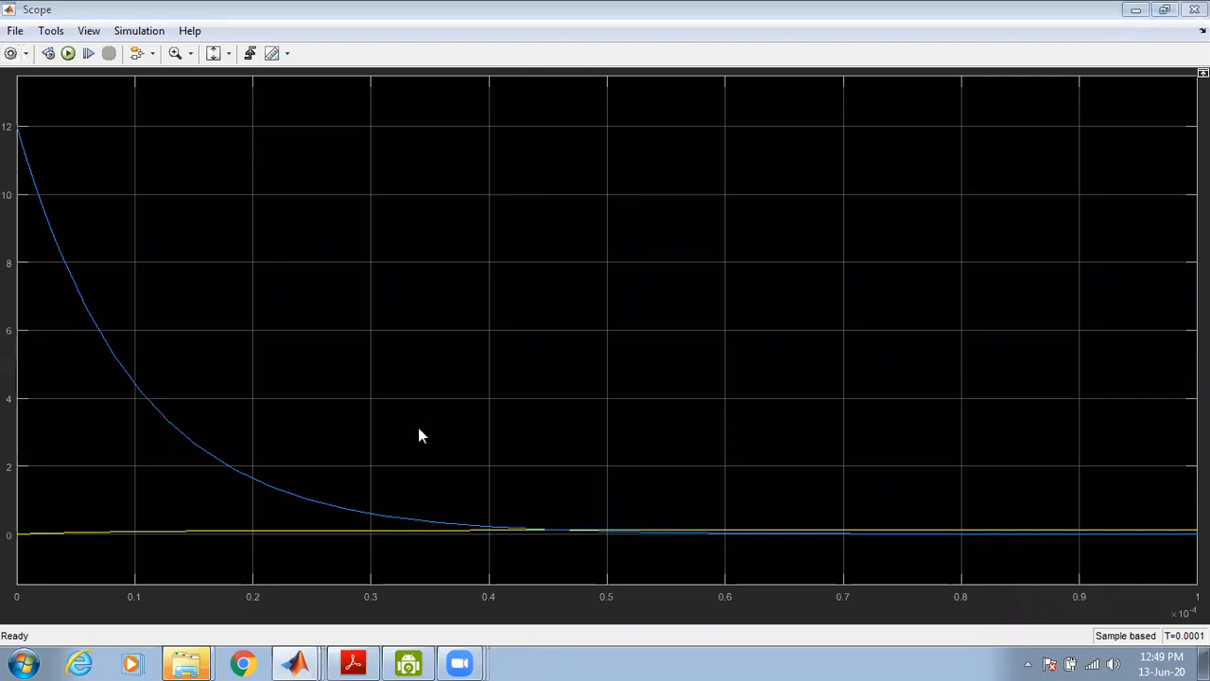
# Set the Scope layout to two stacked plots in one column, separating the current and voltage curves
pyautogui.click(28, 57)
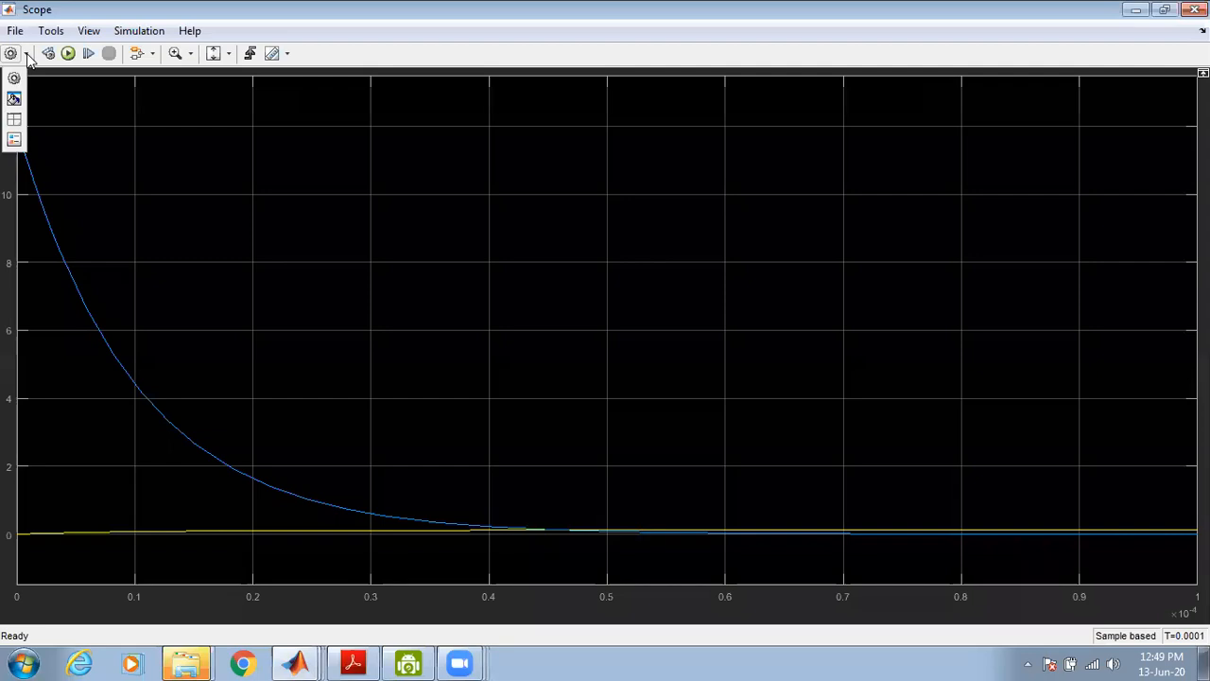
pyautogui.click(15, 121)
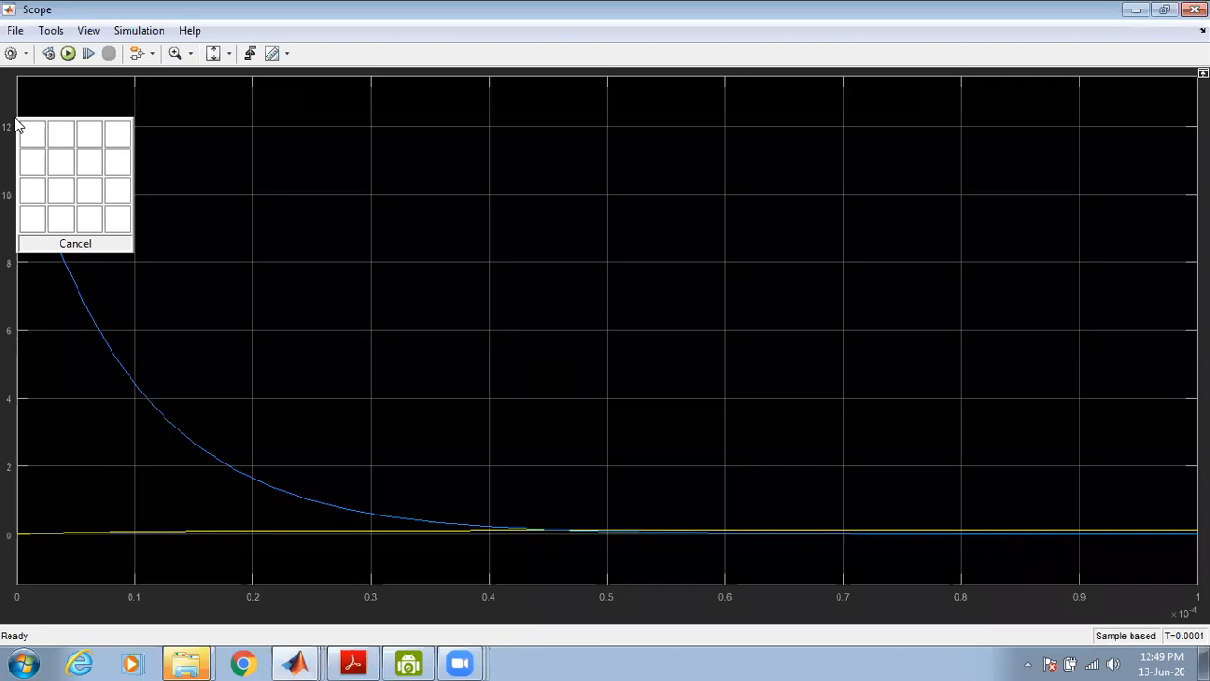
pyautogui.click(29, 166)
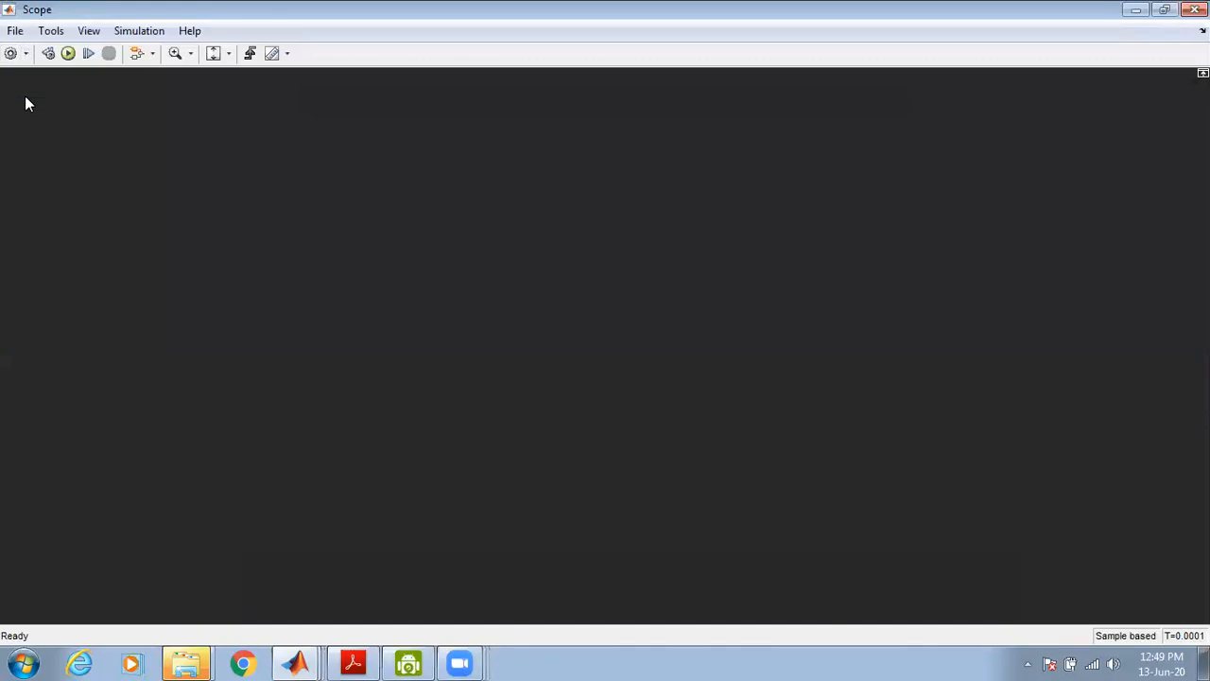
pyautogui.click(26, 54)
pyautogui.click(18, 120)
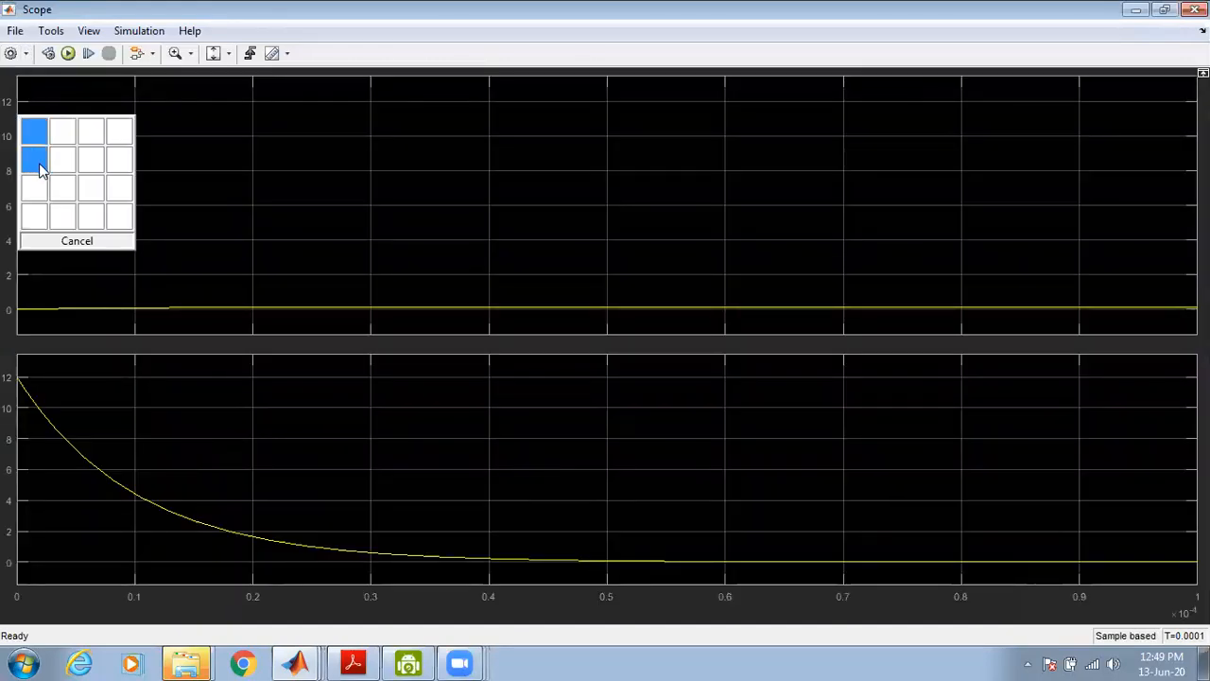
pyautogui.click(39, 168)
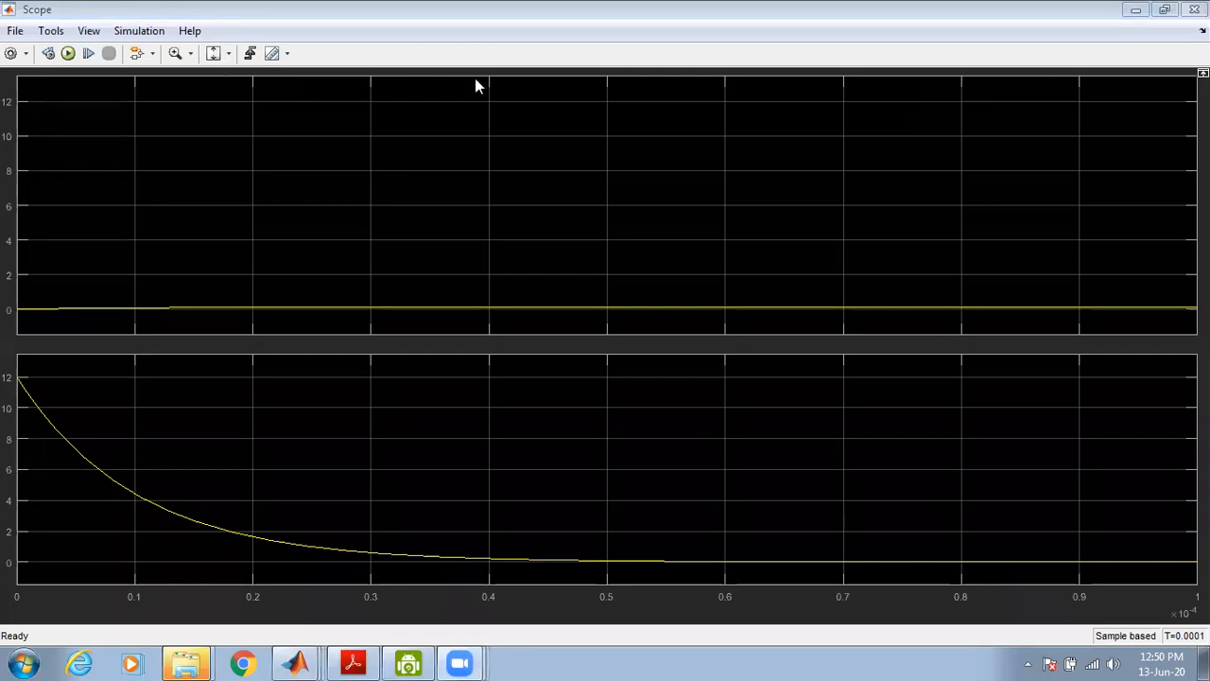
# Circle the axes scaling tool with the annotation pen and scale the Scope's X and Y axes to fit the curves
pyautogui.moveTo(209, 29)
pyautogui.mouseDown()
pyautogui.moveTo(193, 45)
pyautogui.moveTo(244, 49)
pyautogui.moveTo(216, 28)
pyautogui.mouseUp()
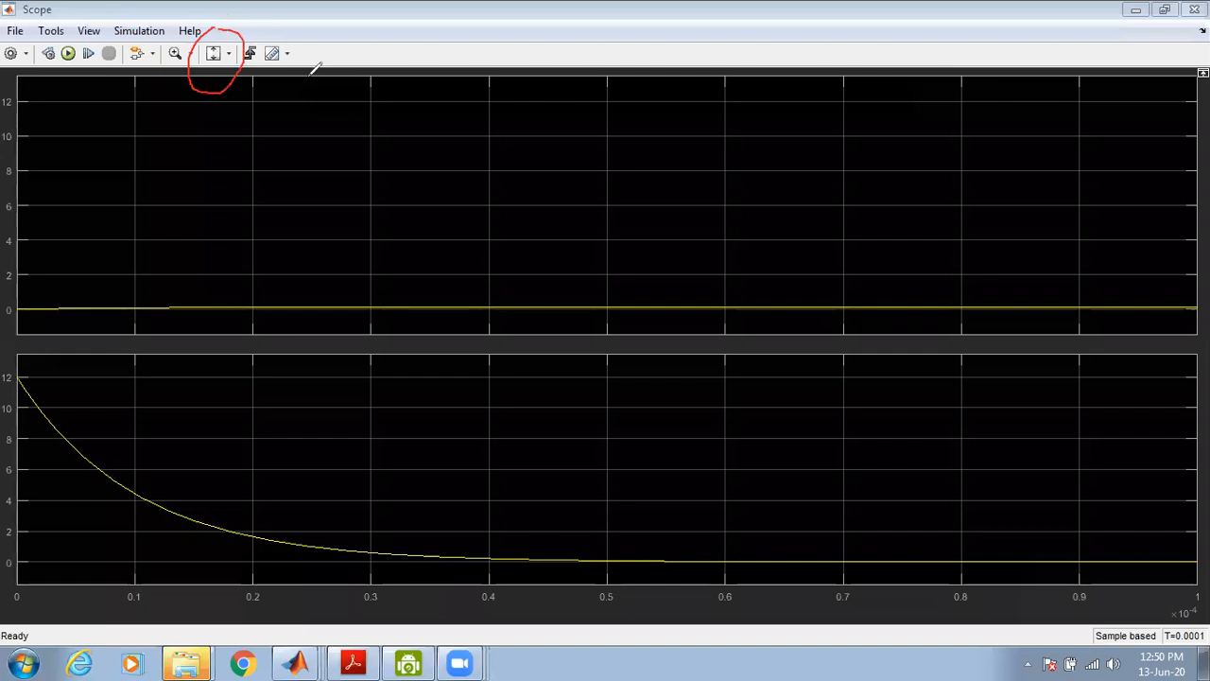
pyautogui.click(229, 53)
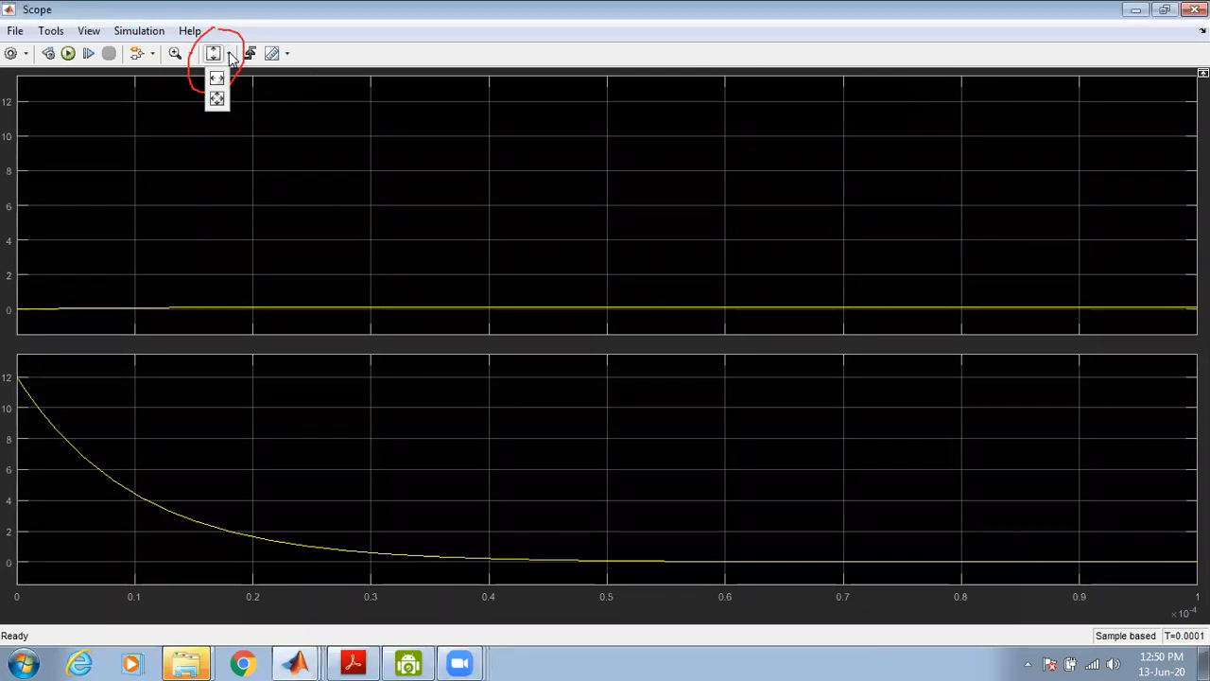
pyautogui.click(217, 100)
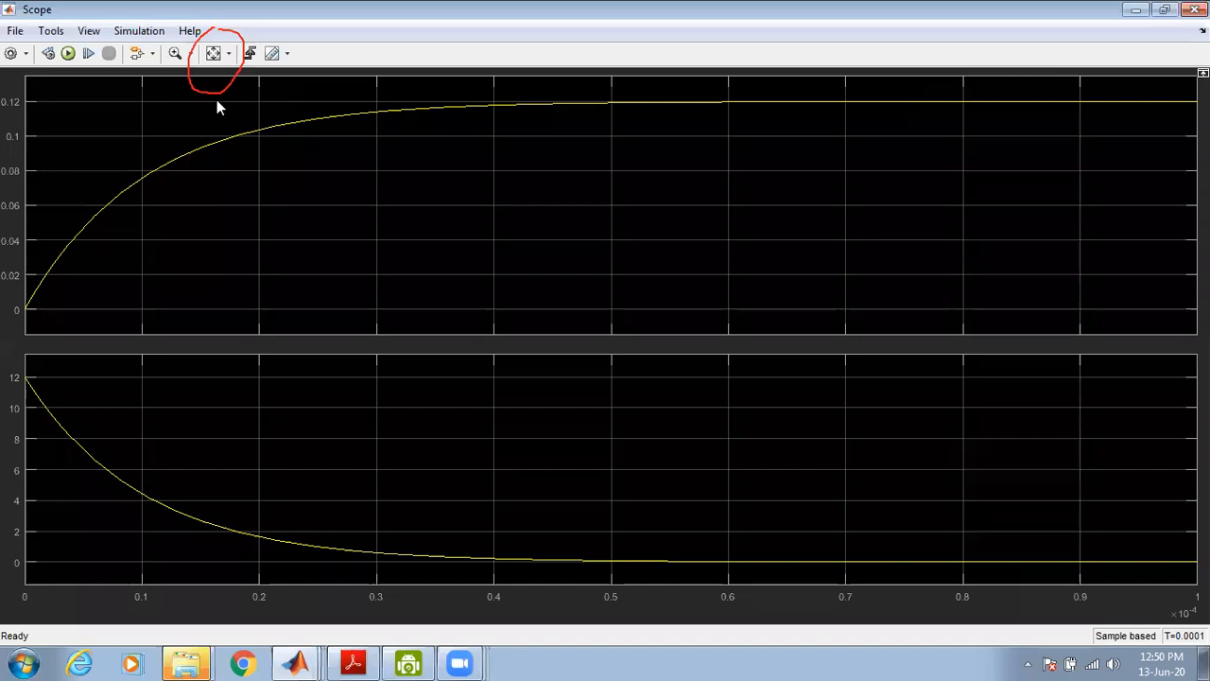